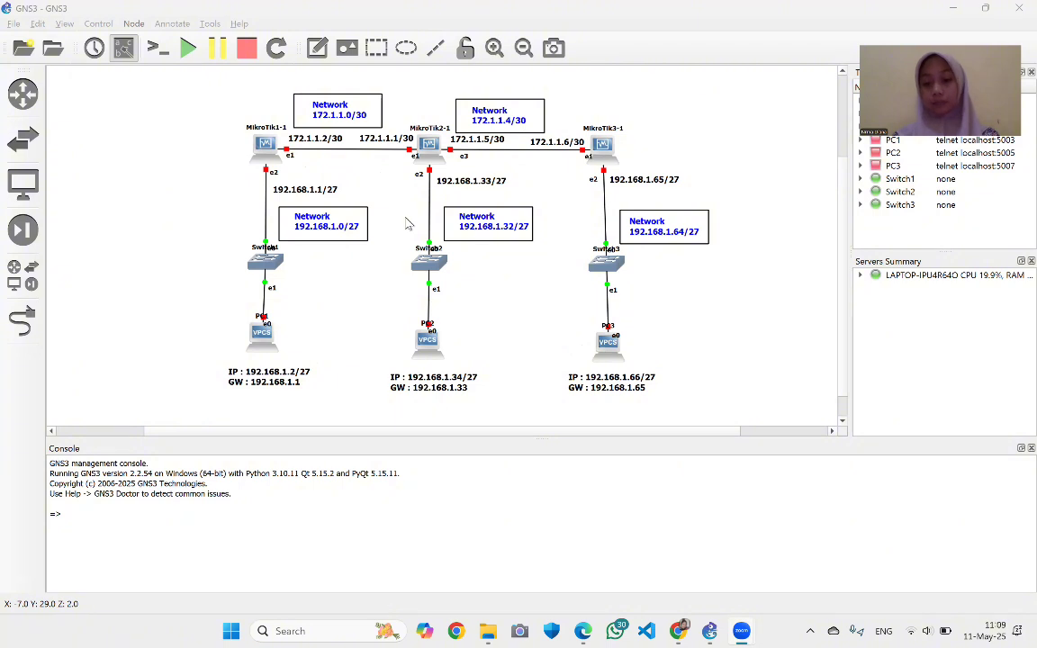
Start all devices in the topology and confirm the start
{"action": "left_click", "coordinate": [187, 50]}
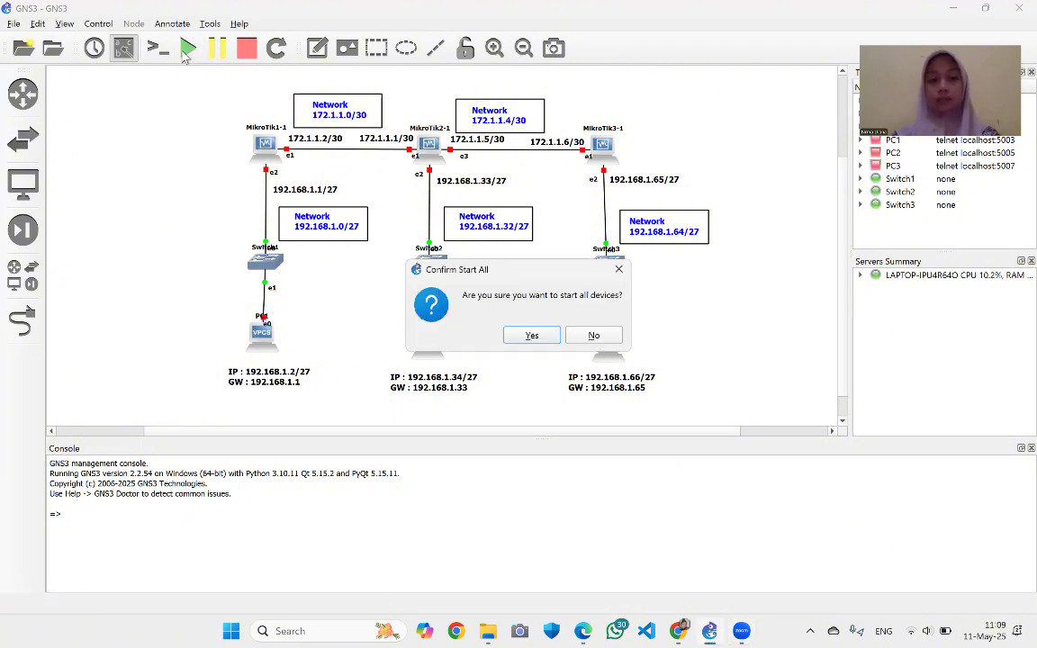
{"action": "left_click", "coordinate": [531, 336]}
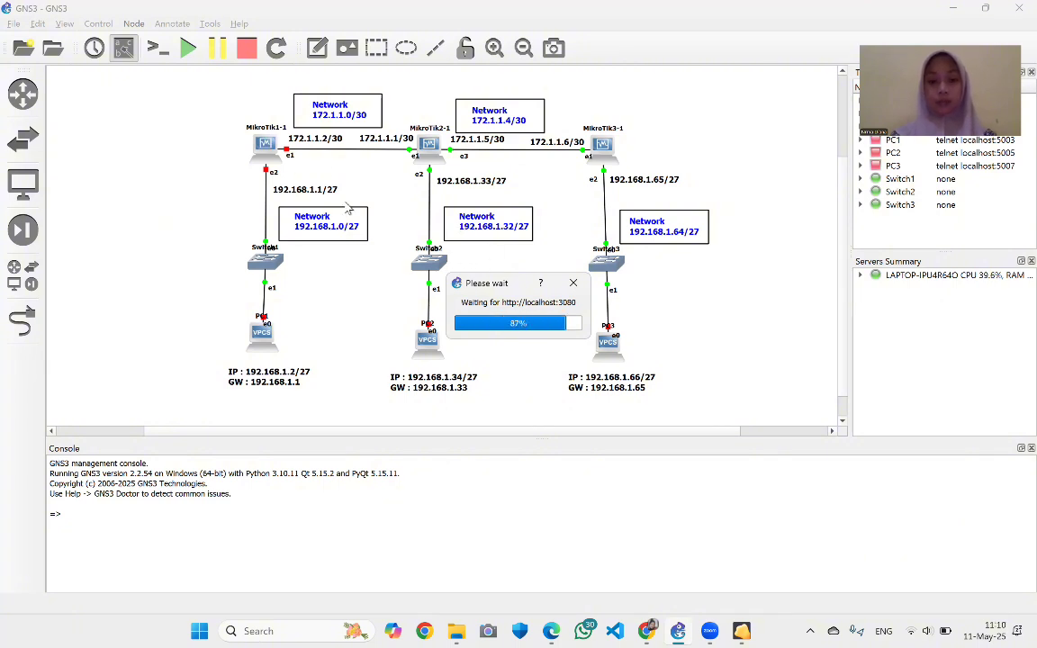
{"action": "mouse_move", "coordinate": [741, 630]}
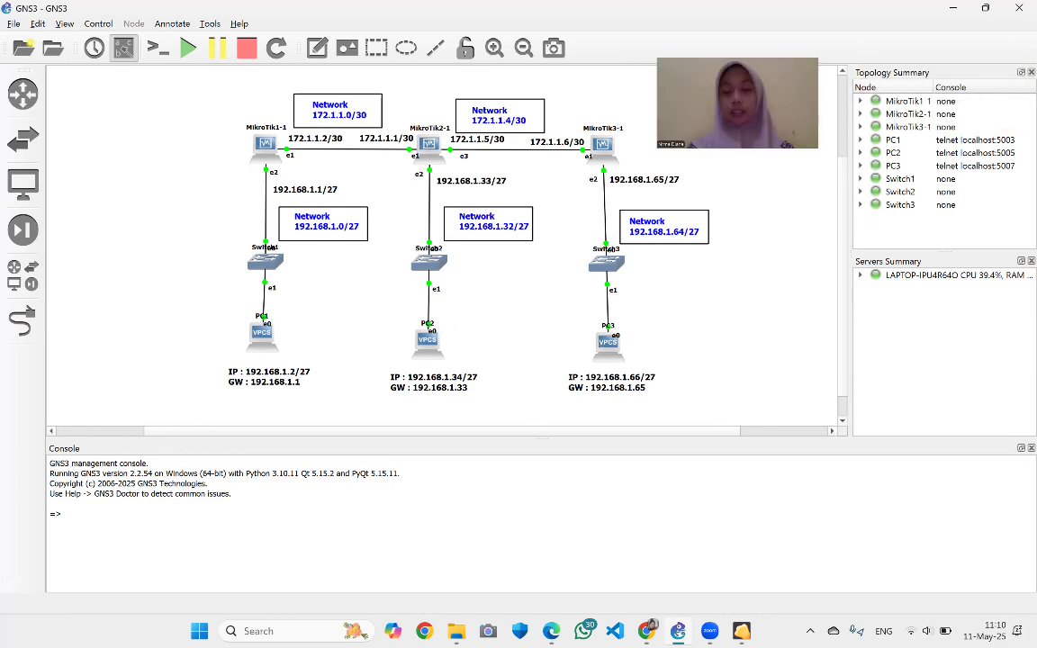
{"action": "left_click", "coordinate": [839, 141]}
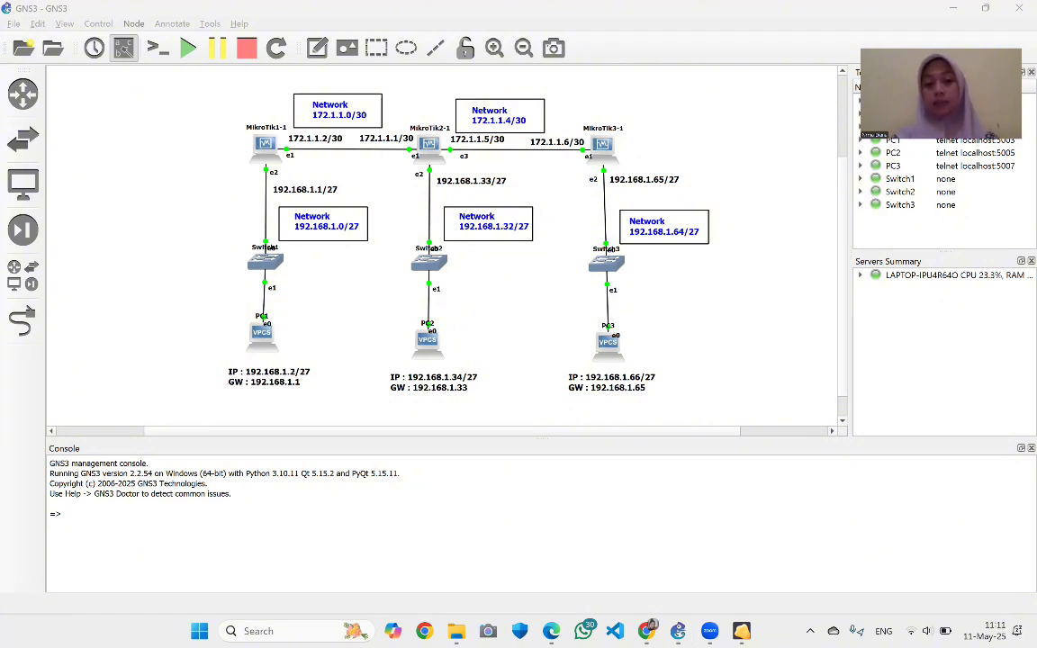
Open the console of PC1 and place its window below the topology so the network diagram stays readable
{"action": "right_click", "coordinate": [264, 340]}
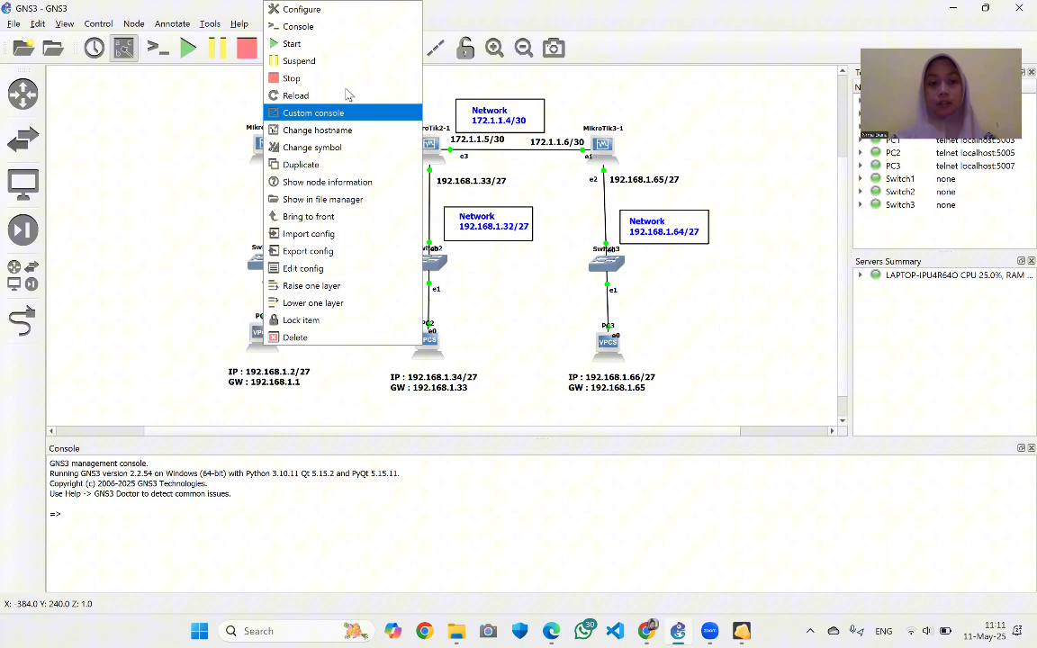
{"action": "left_click", "coordinate": [317, 33]}
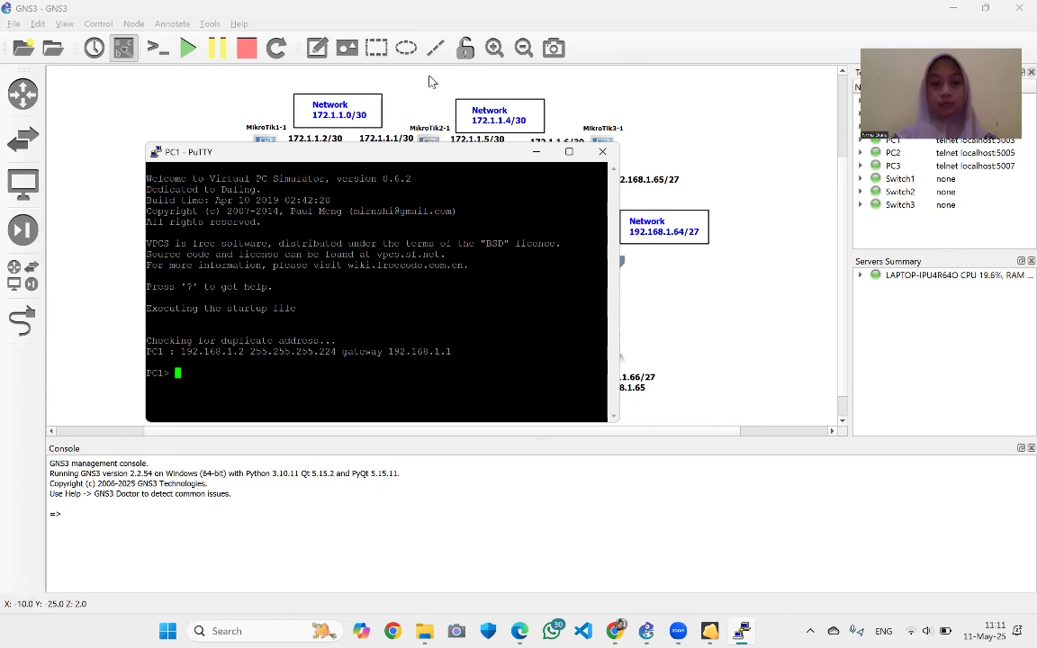
{"action": "scroll", "coordinate": [423, 79], "scroll_direction": "left", "scroll_amount": 5}
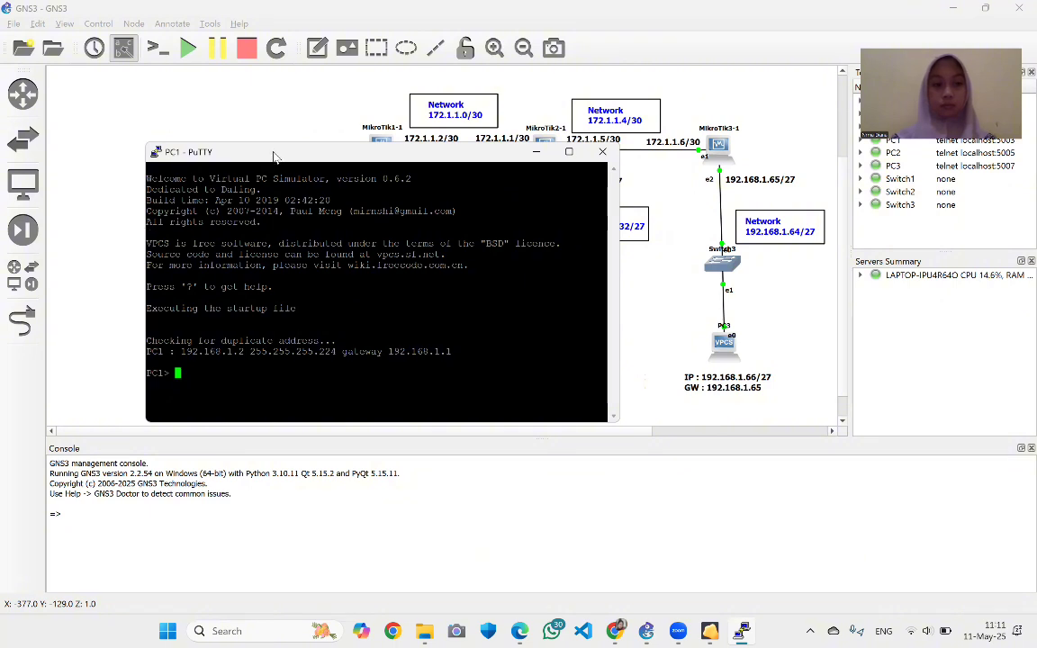
{"action": "left_click_drag", "start_coordinate": [274, 158], "coordinate": [174, 117]}
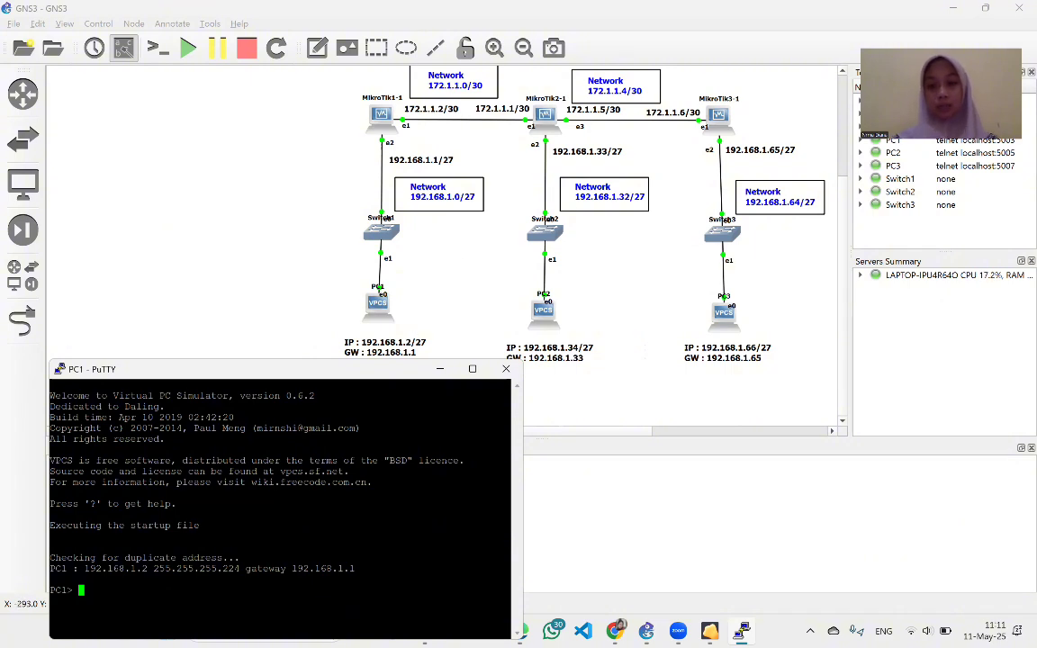
Ping 172.1.1.2 on MikroTik1 from the PC1 console
{"action": "type", "text": "p"}
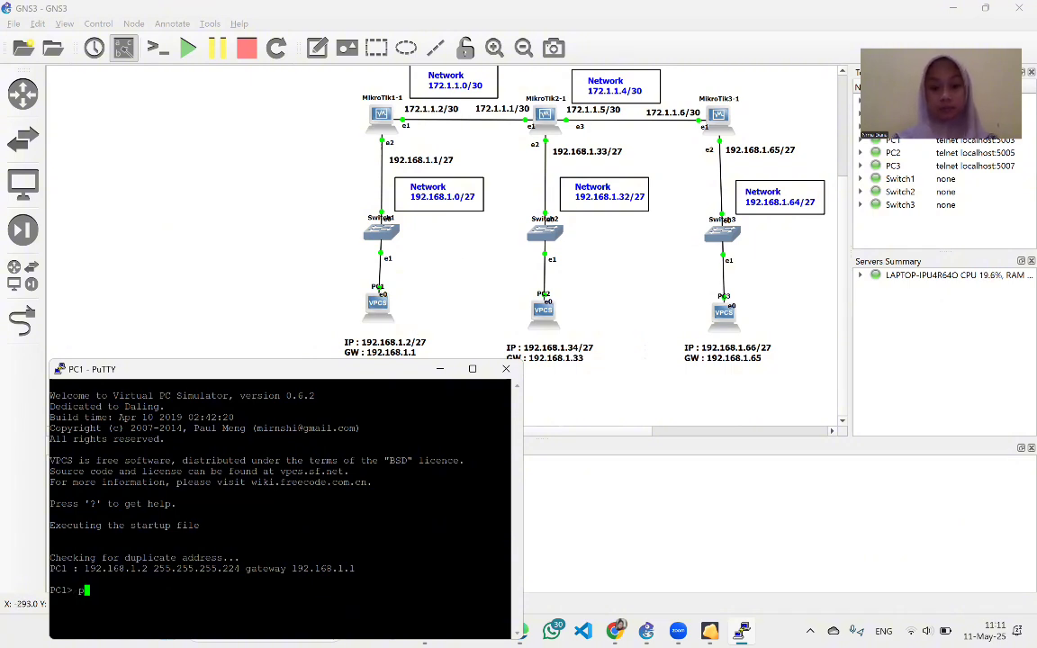
{"action": "type", "text": "ing 172"}
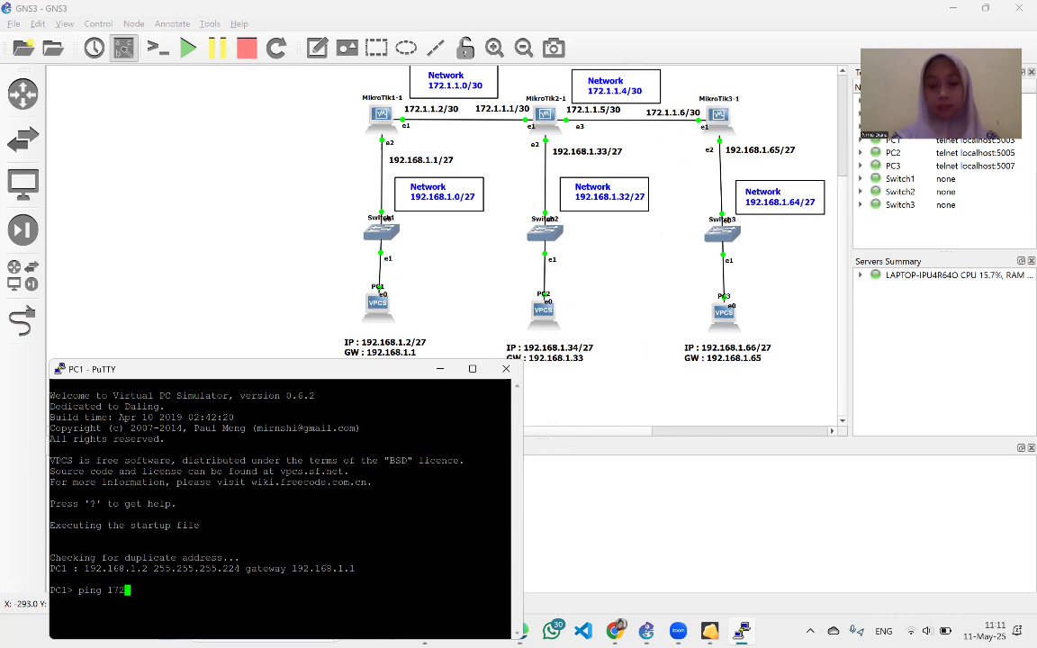
{"action": "type", "text": ".1.1.2"}
{"action": "key", "text": "Return"}
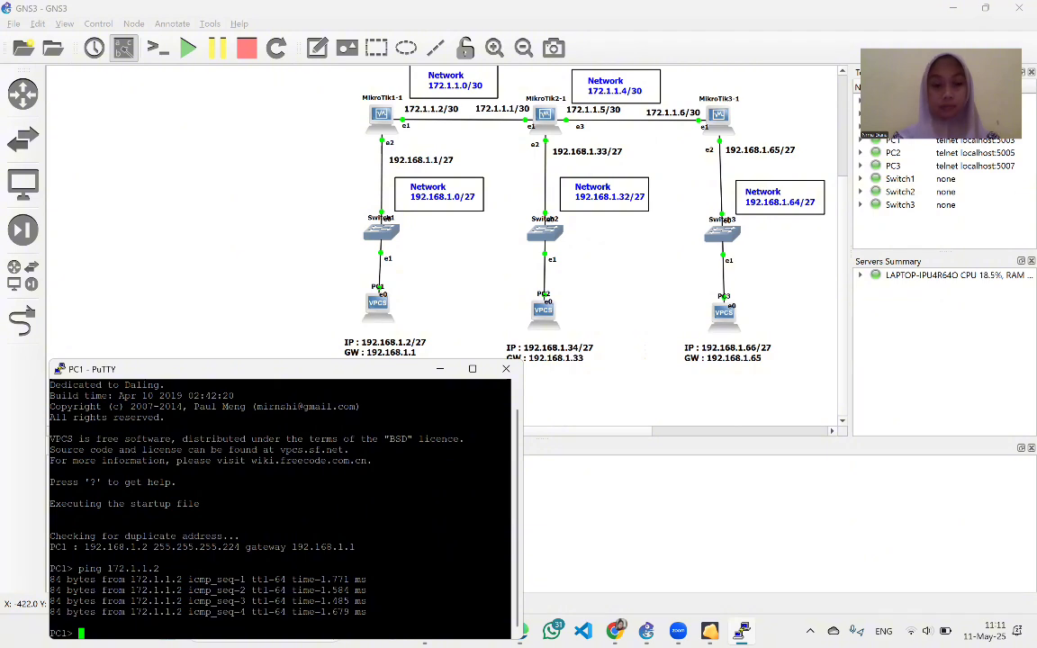
Ping 172.1.1.1 on MikroTik2 from PC1, interrupt the ping and minimize the console
{"action": "key", "text": "Up"}
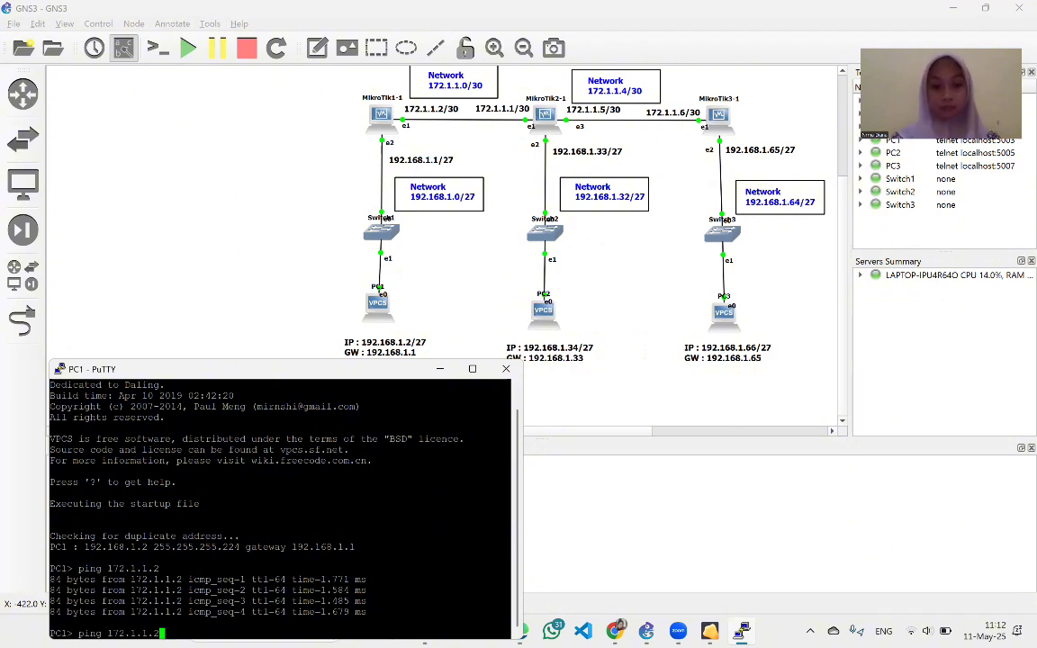
{"action": "key", "text": "BackSpace"}
{"action": "type", "text": "1"}
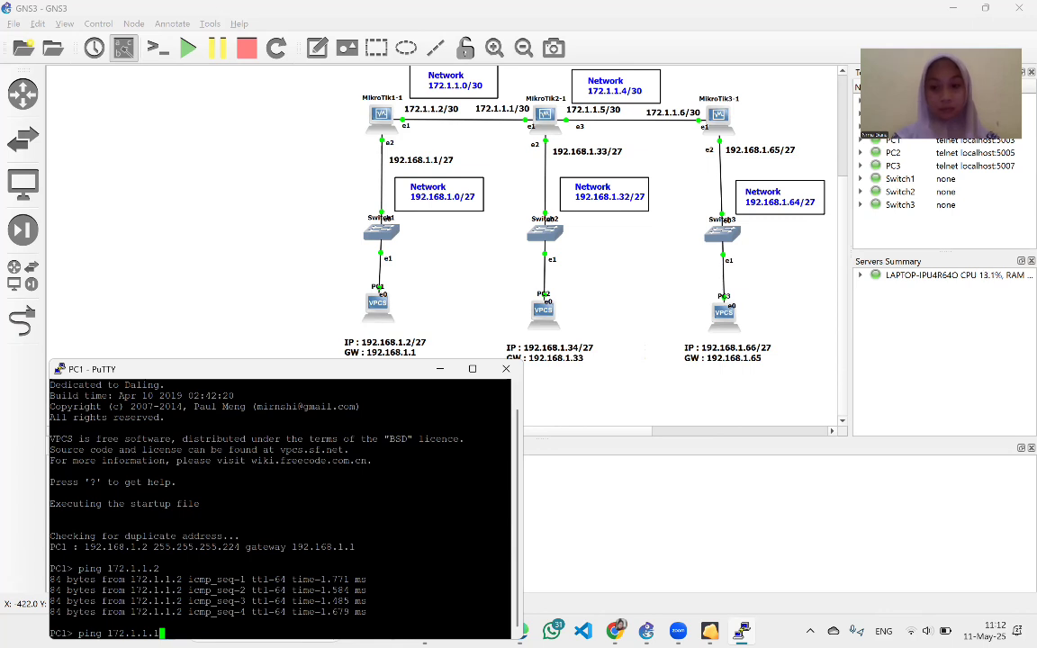
{"action": "key", "text": "Return"}
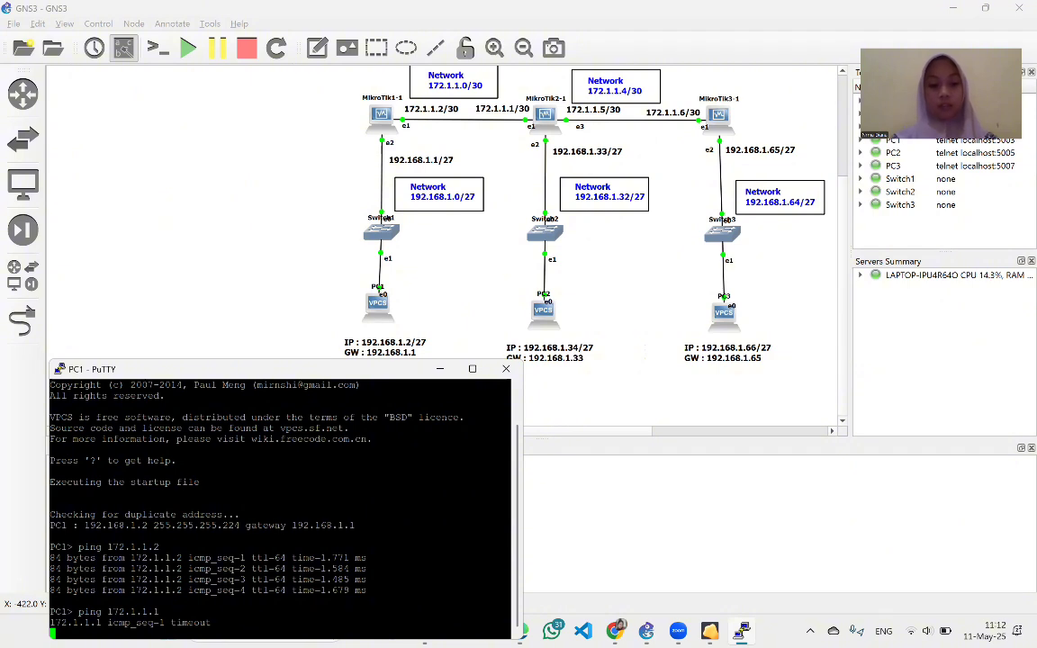
{"action": "key", "text": "ctrl+c"}
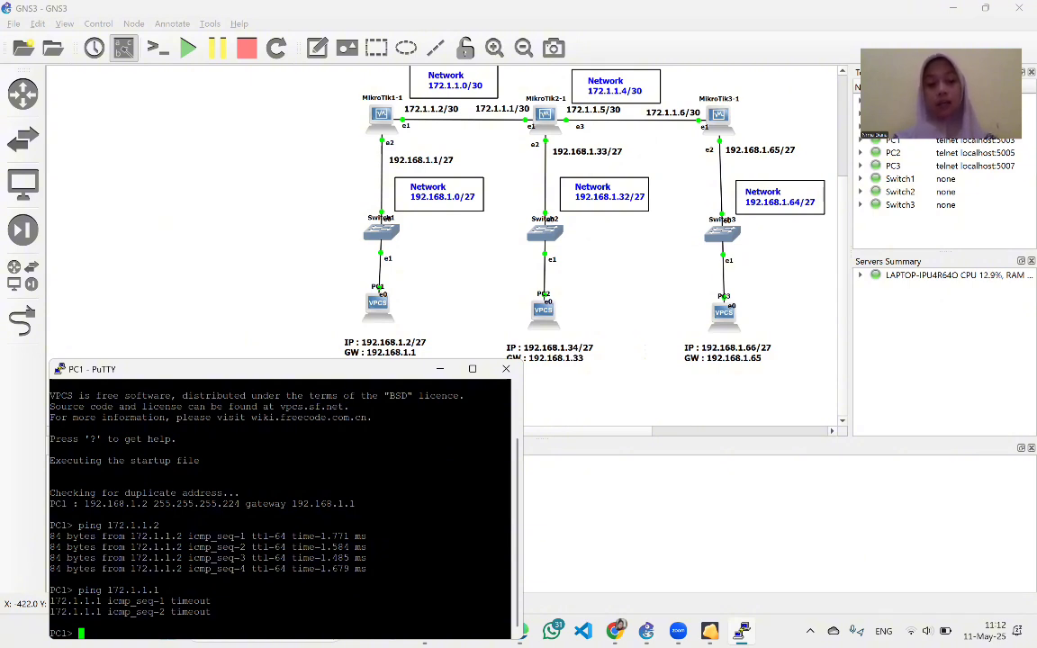
{"action": "left_click", "coordinate": [440, 369]}
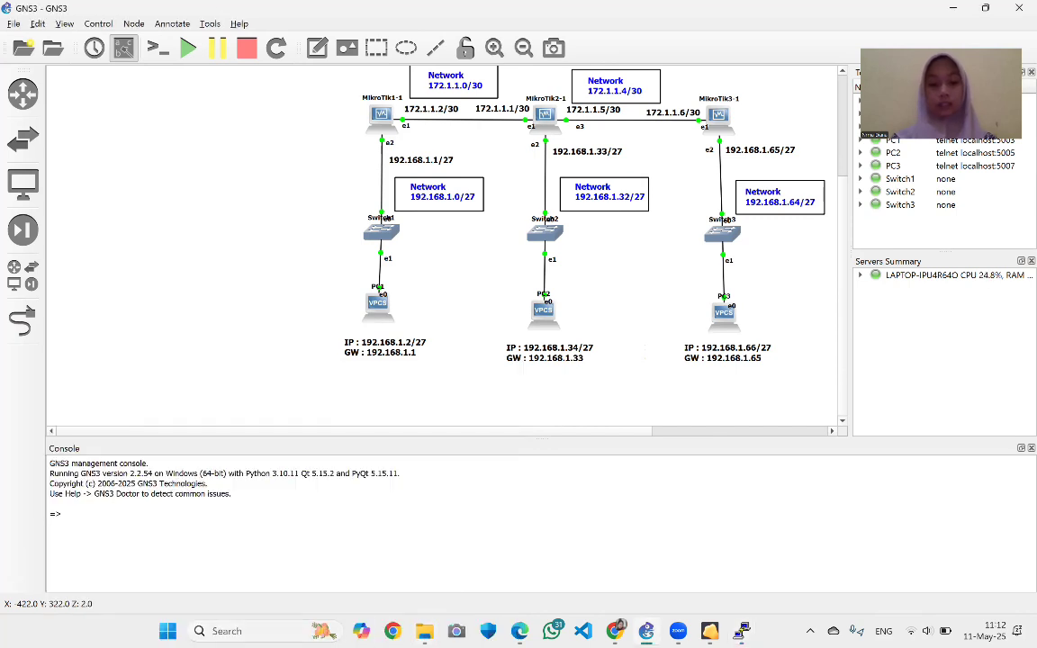
Search the computer for WinBox and launch winbox64.exe
{"action": "left_click", "coordinate": [234, 631]}
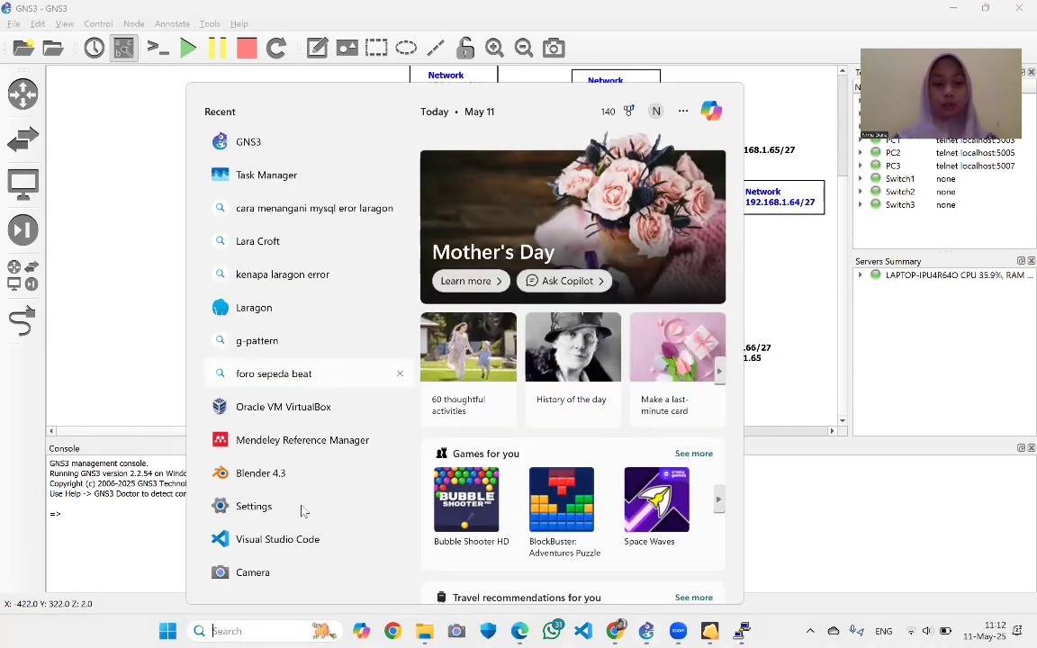
{"action": "type", "text": "winb"}
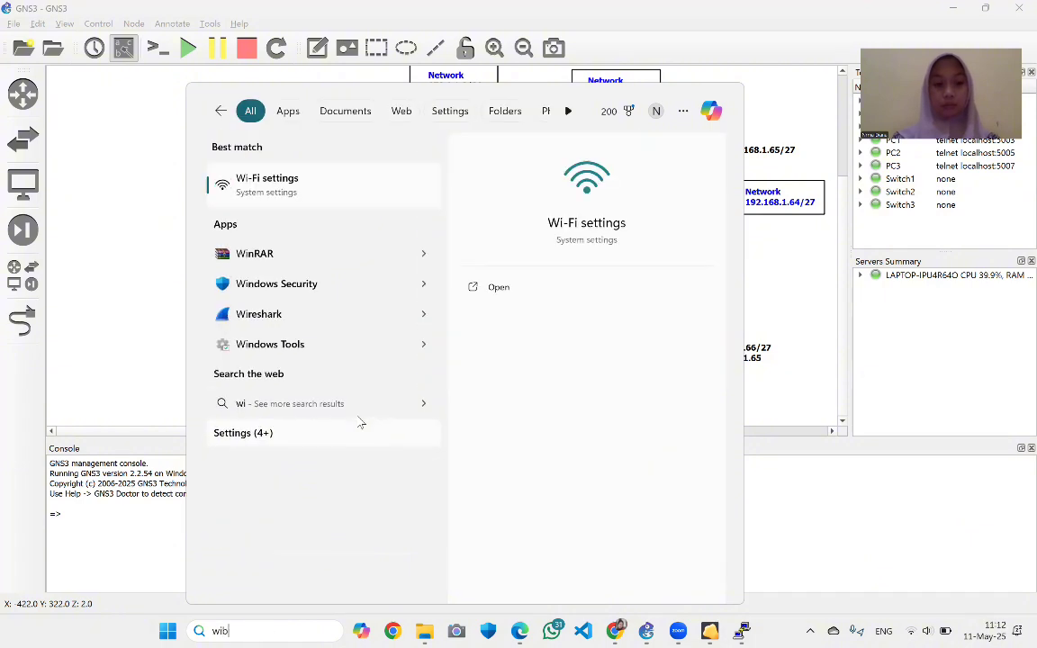
{"action": "key", "text": "BackSpace"}
{"action": "type", "text": "nb"}
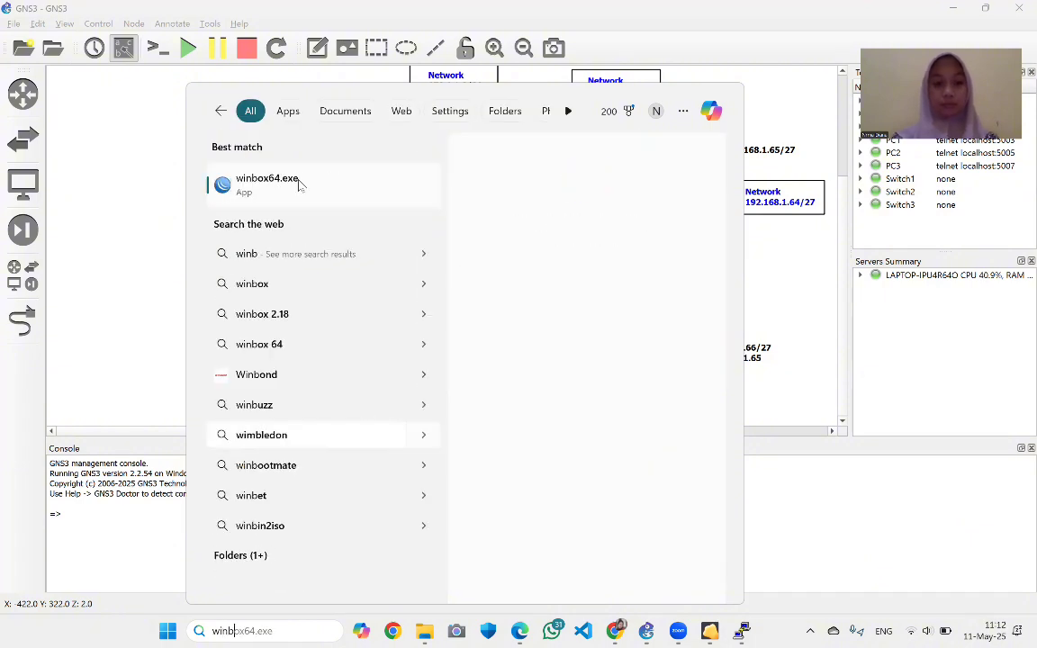
{"action": "left_click", "coordinate": [274, 185]}
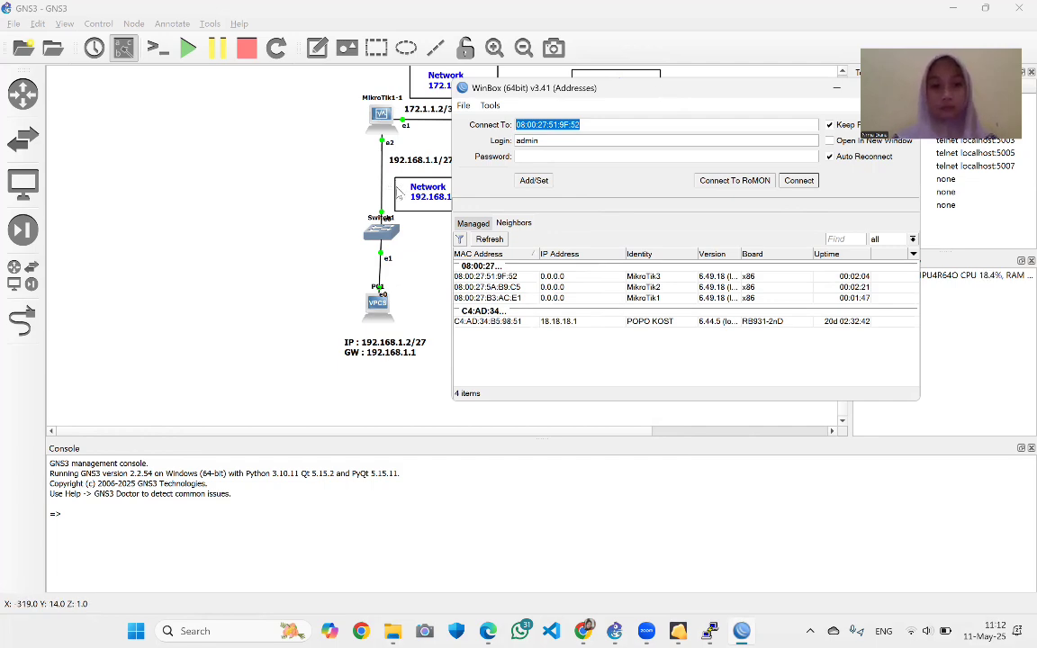
Connect to the MikroTik1 router as admin, move the session window beside the topology and dismiss the password change request
{"action": "scroll", "coordinate": [398, 190], "scroll_direction": "right", "scroll_amount": 4}
{"action": "scroll", "coordinate": [398, 191], "scroll_direction": "up", "scroll_amount": 3}
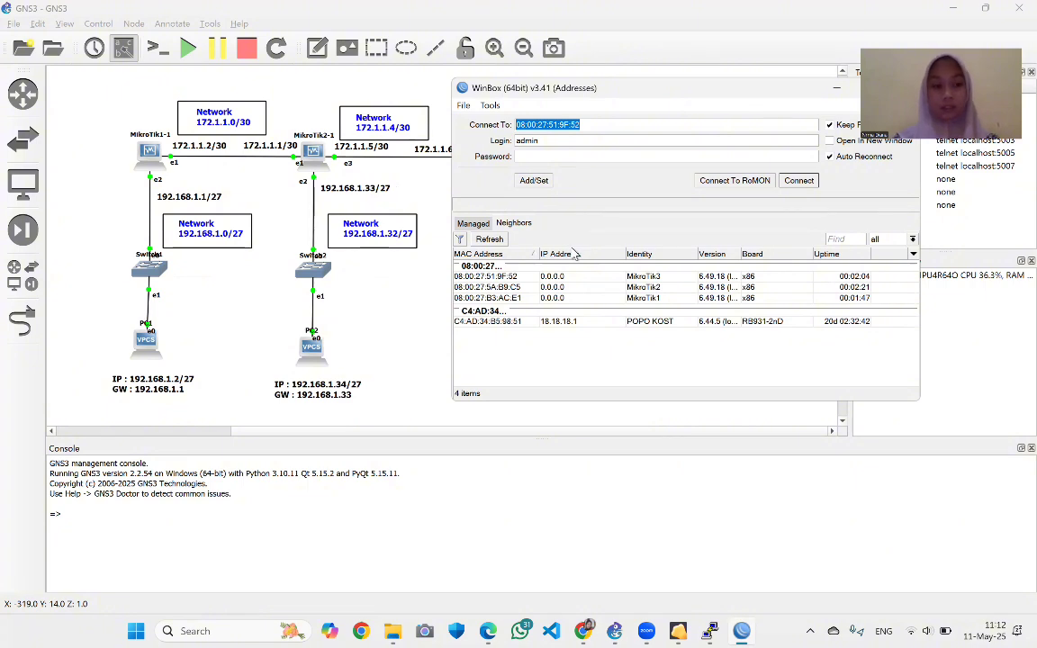
{"action": "left_click", "coordinate": [673, 298]}
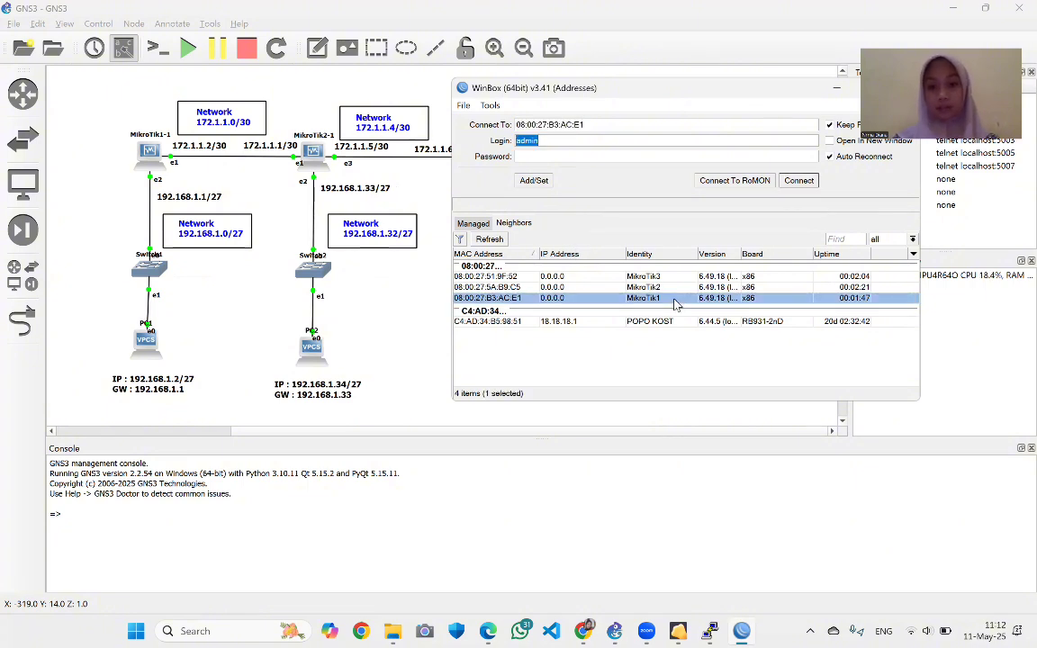
{"action": "left_click", "coordinate": [797, 180]}
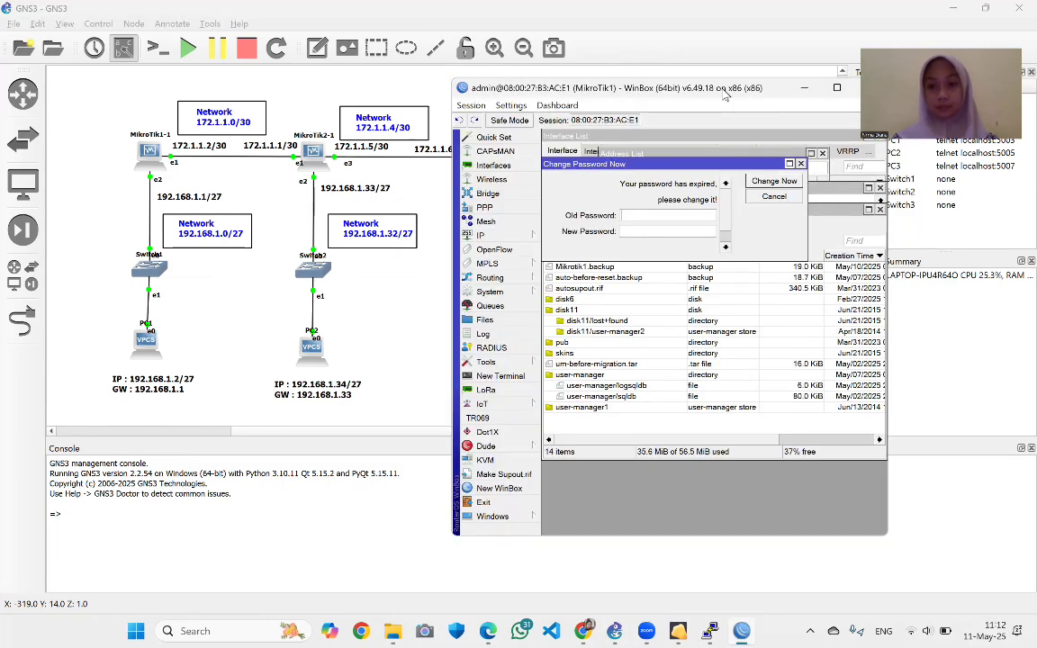
{"action": "left_click_drag", "start_coordinate": [724, 95], "coordinate": [845, 159]}
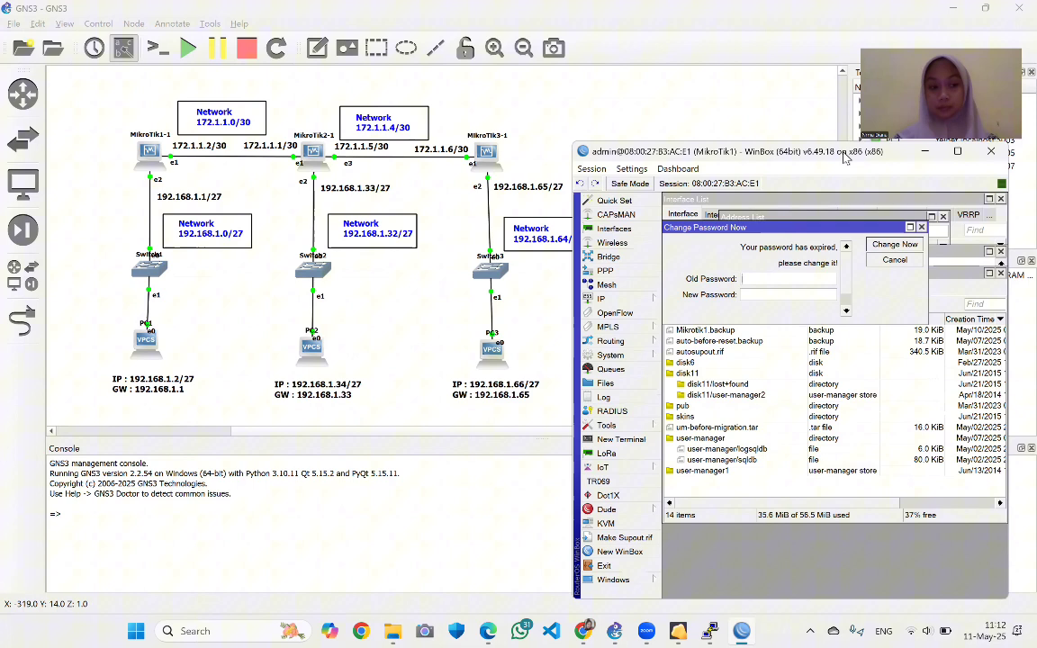
{"action": "left_click", "coordinate": [921, 228]}
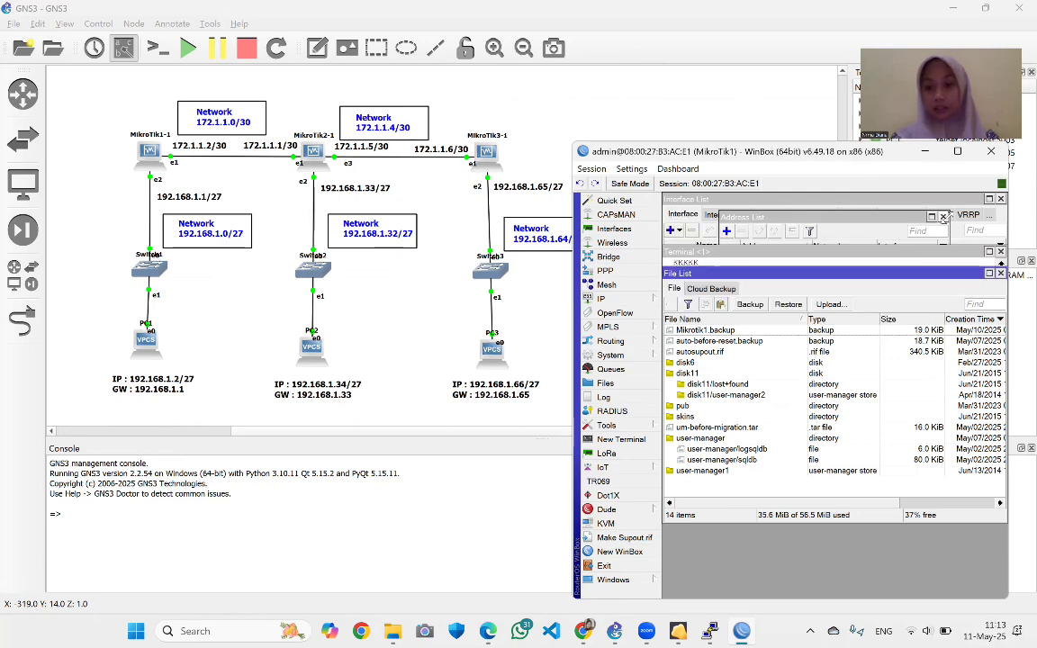
Close the leftover Address List, File List, Terminal and Interface List windows in the MikroTik1 session
{"action": "left_click", "coordinate": [942, 217]}
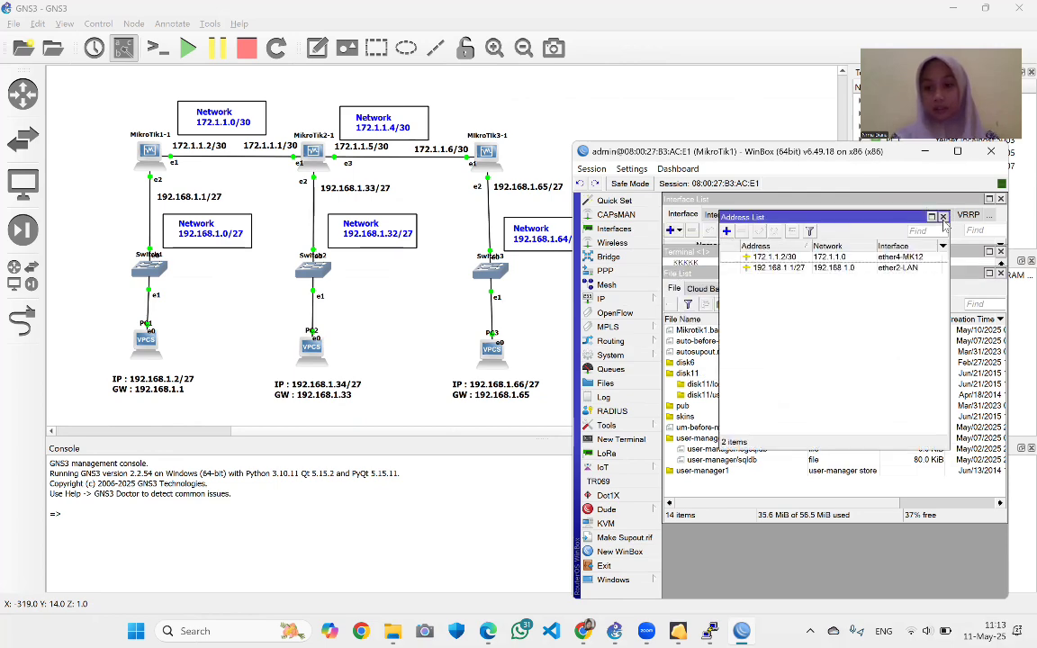
{"action": "left_click", "coordinate": [1000, 274]}
{"action": "left_click", "coordinate": [1000, 252]}
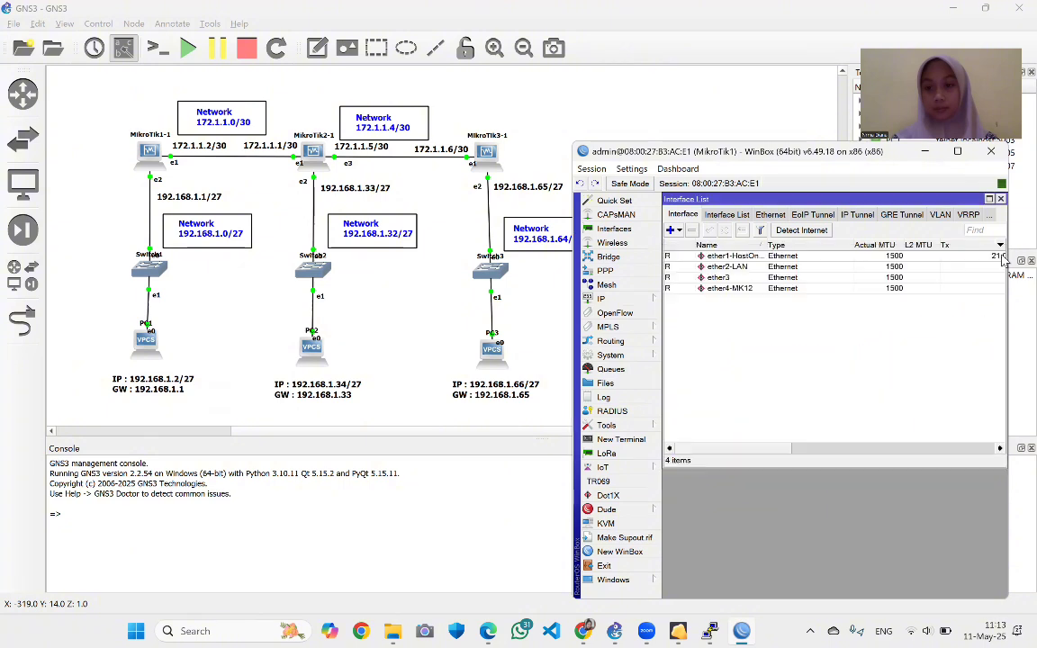
{"action": "left_click", "coordinate": [1000, 199]}
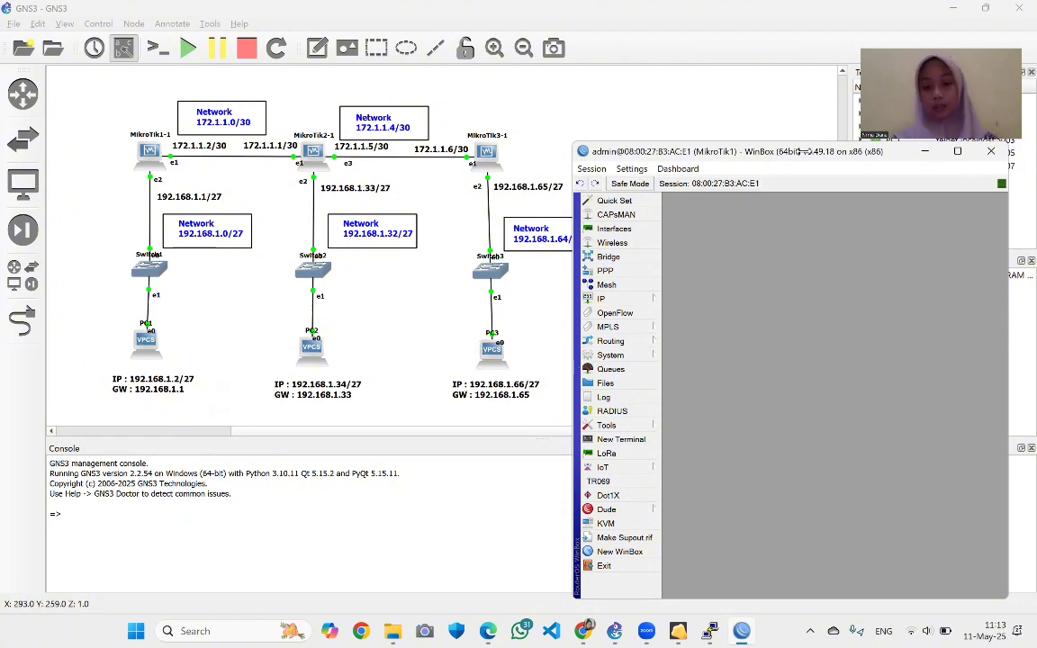
Open the IP route list of MikroTik1 and start a new route with destination address 172.1.1.4/30
{"action": "left_click_drag", "start_coordinate": [801, 151], "coordinate": [803, 140]}
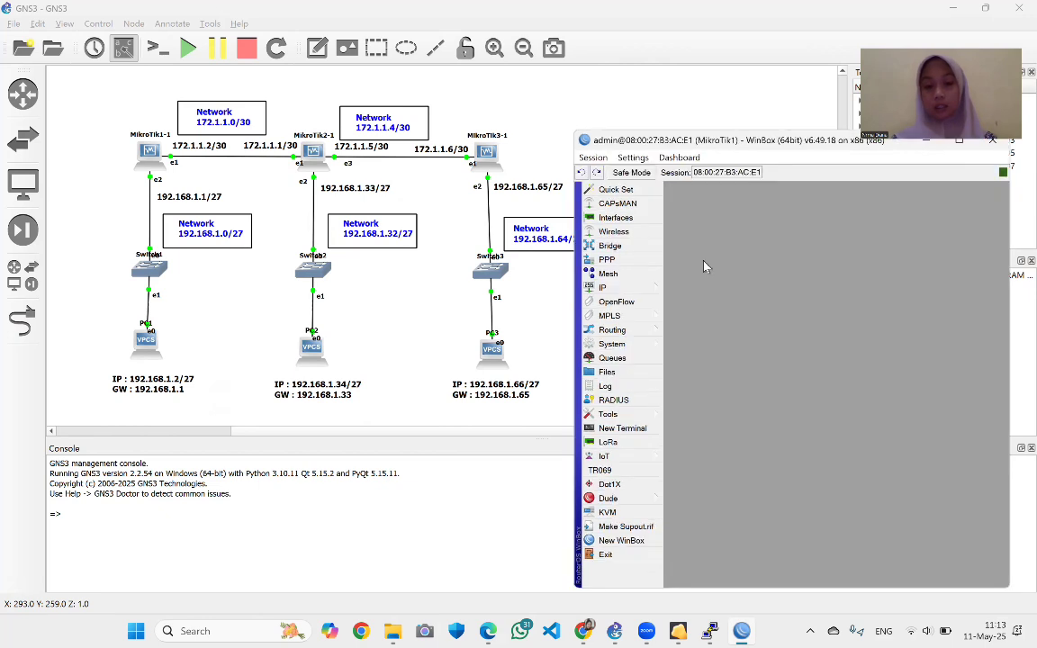
{"action": "left_click", "coordinate": [604, 288]}
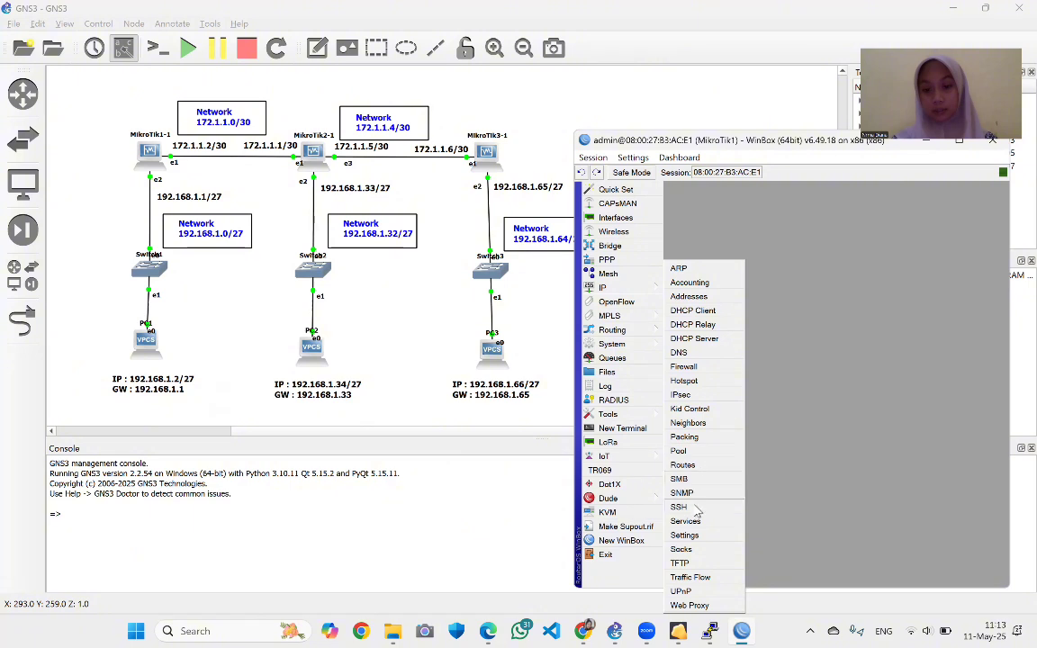
{"action": "left_click", "coordinate": [703, 466]}
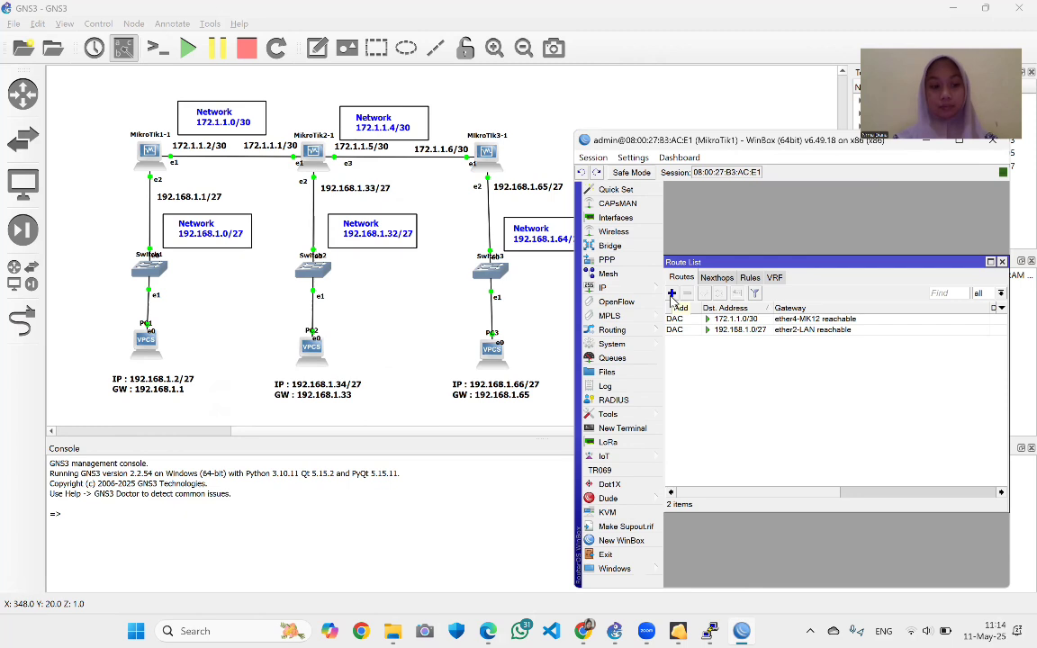
{"action": "left_click", "coordinate": [671, 295]}
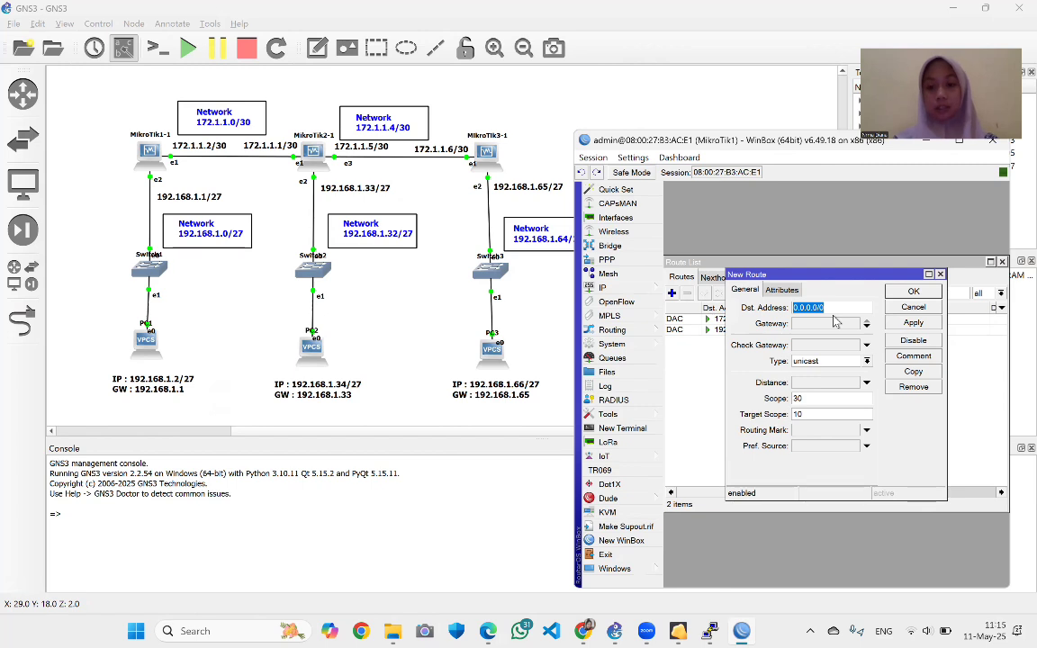
{"action": "type", "text": "172.1"}
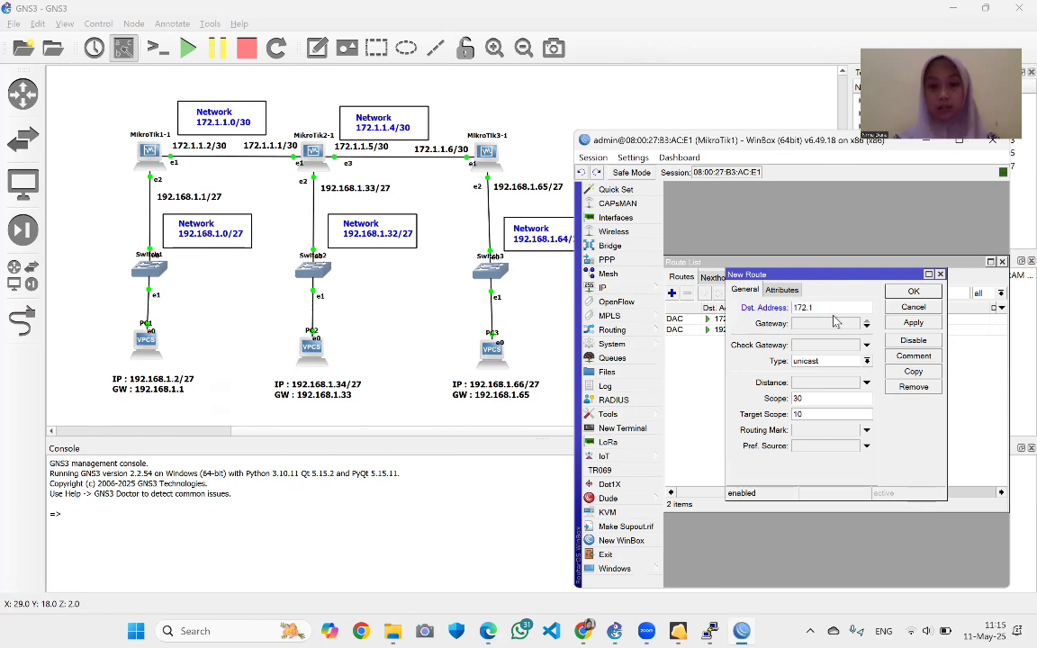
{"action": "type", "text": ".1.4/30"}
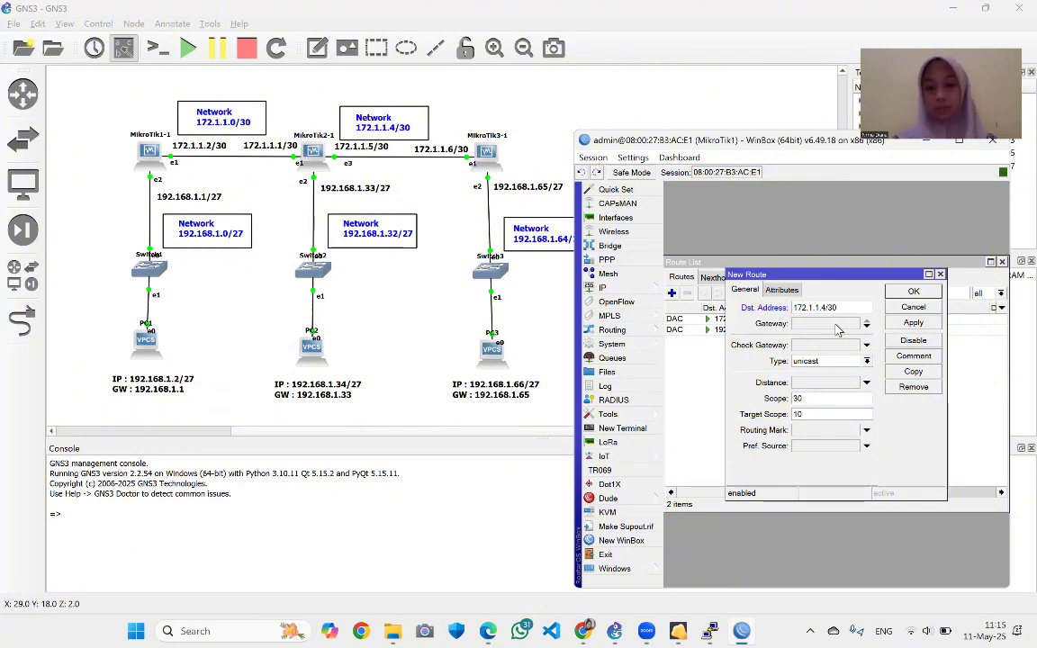
Set the gateway of the 172.1.1.4/30 route to 172.1.1.1, widen the session window and save the route
{"action": "left_click", "coordinate": [836, 325]}
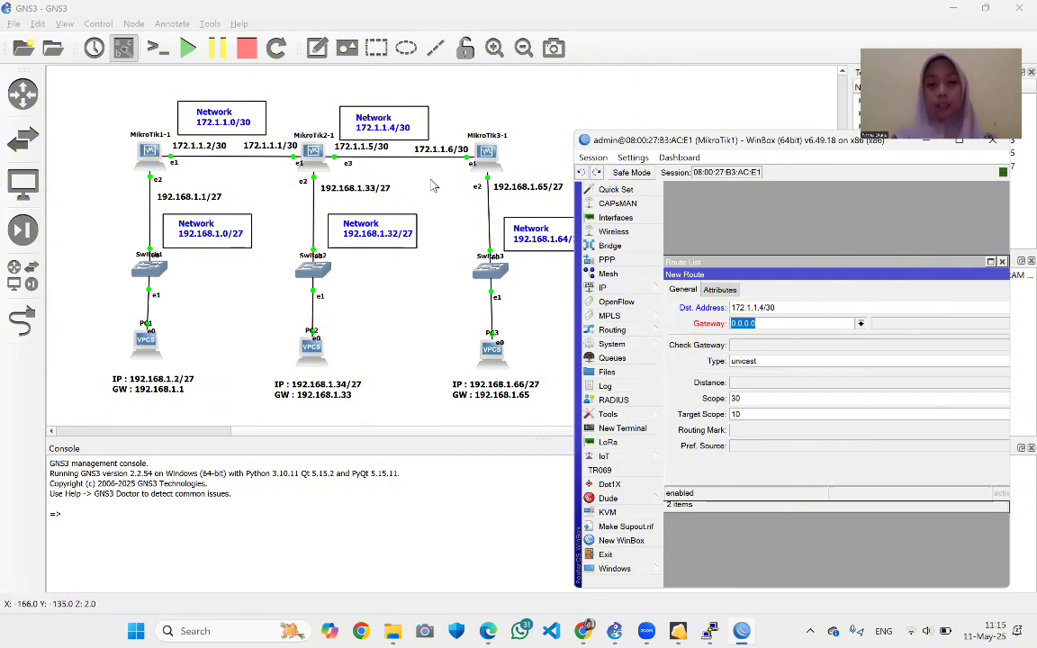
{"action": "key", "text": "BackSpace"}
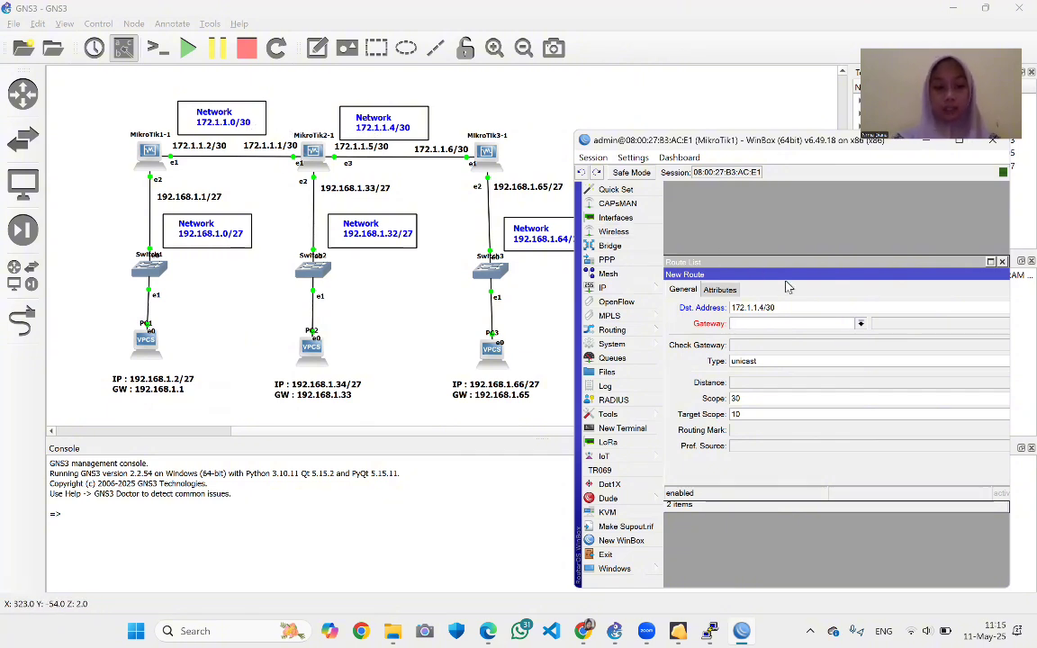
{"action": "type", "text": "17"}
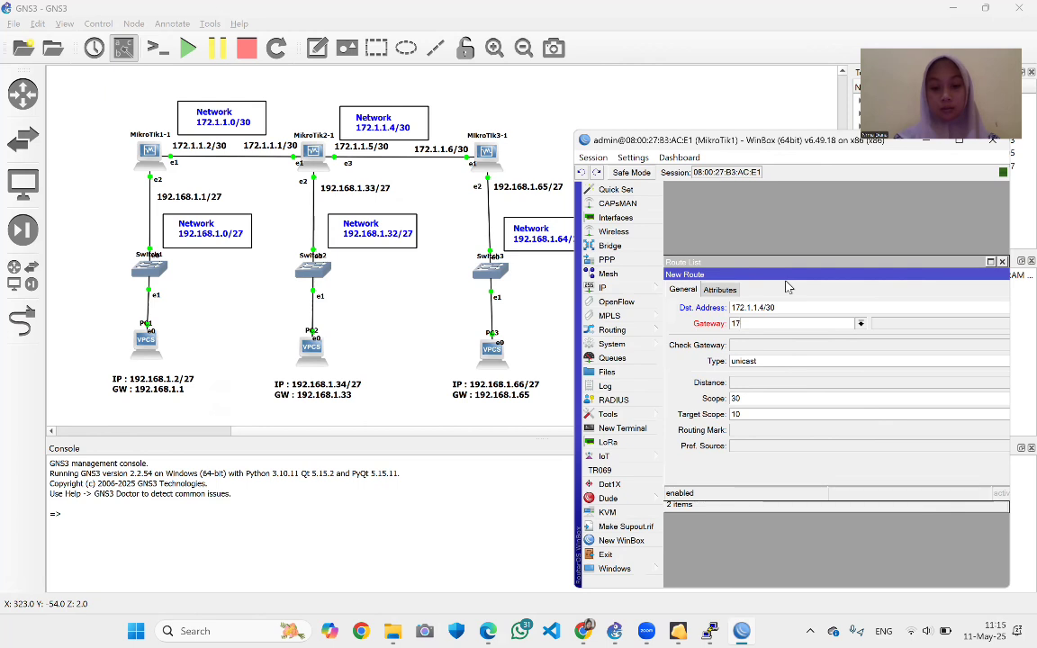
{"action": "type", "text": "2.1.1.1"}
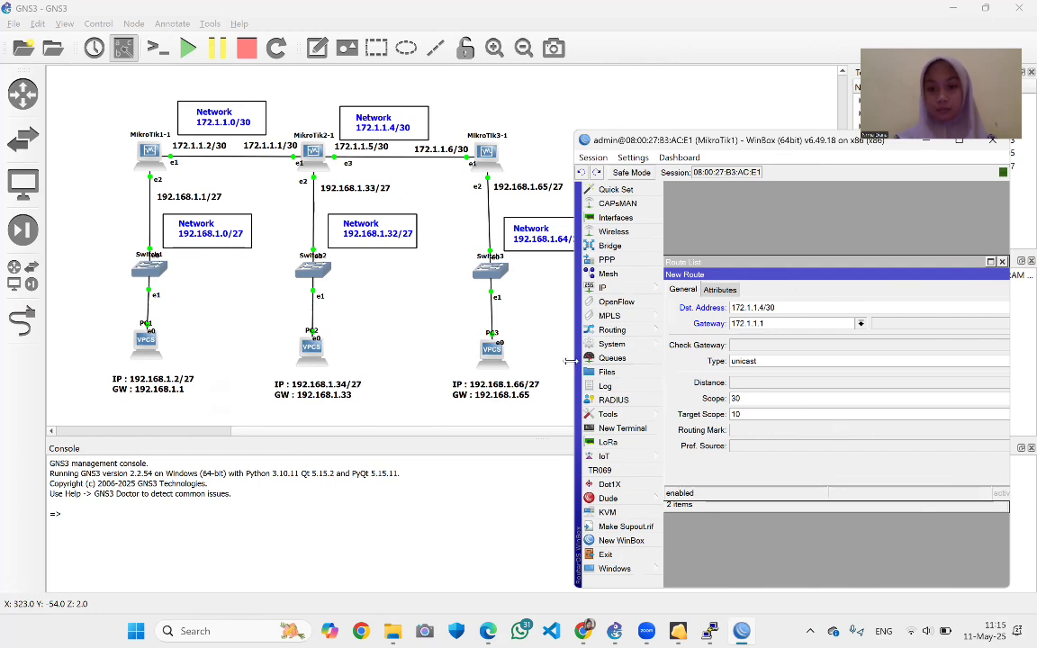
{"action": "left_click_drag", "start_coordinate": [569, 361], "coordinate": [493, 361]}
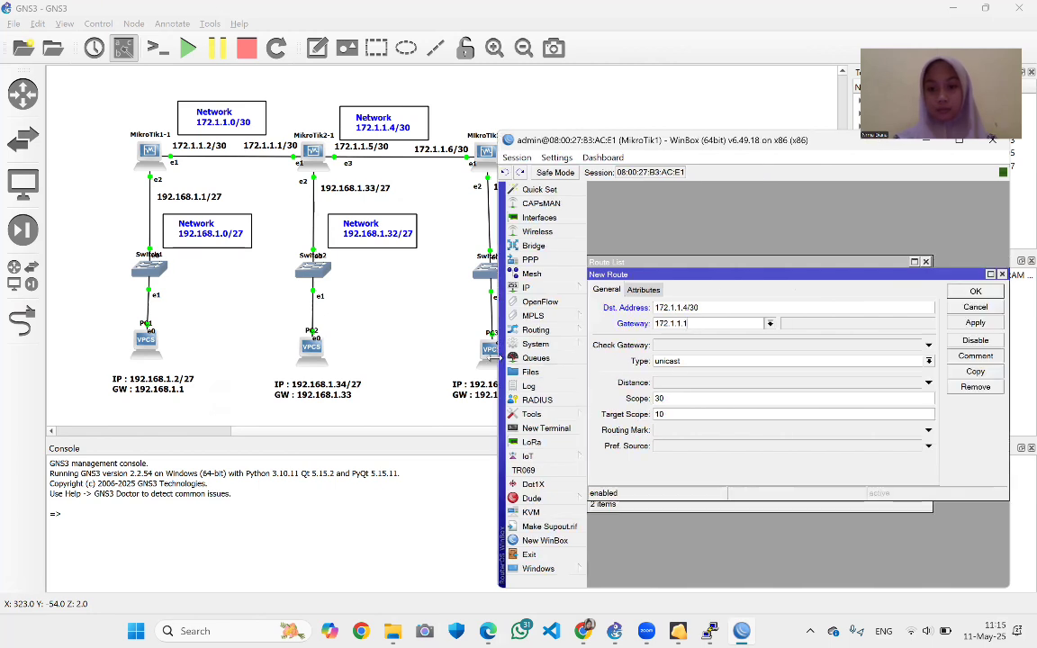
{"action": "left_click", "coordinate": [973, 321]}
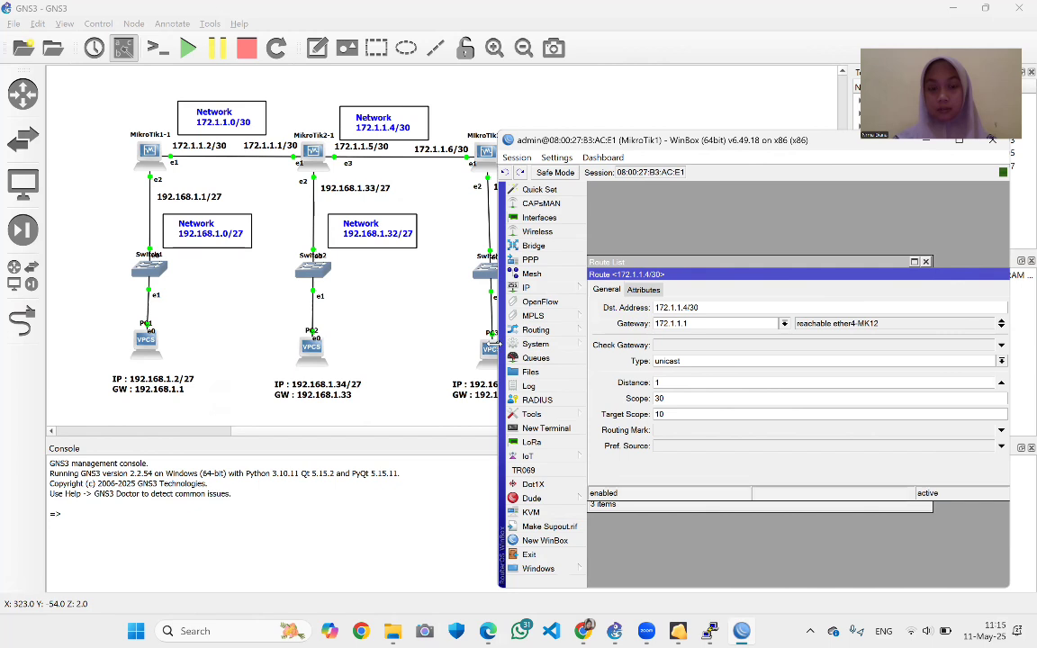
{"action": "left_click_drag", "start_coordinate": [494, 343], "coordinate": [412, 343]}
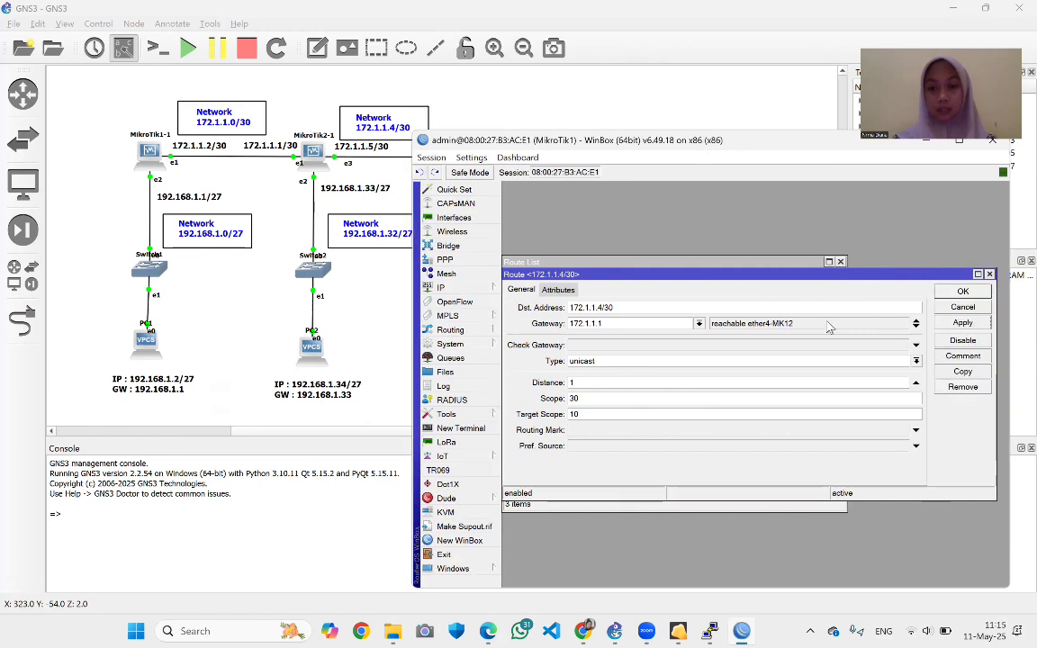
{"action": "left_click", "coordinate": [959, 292]}
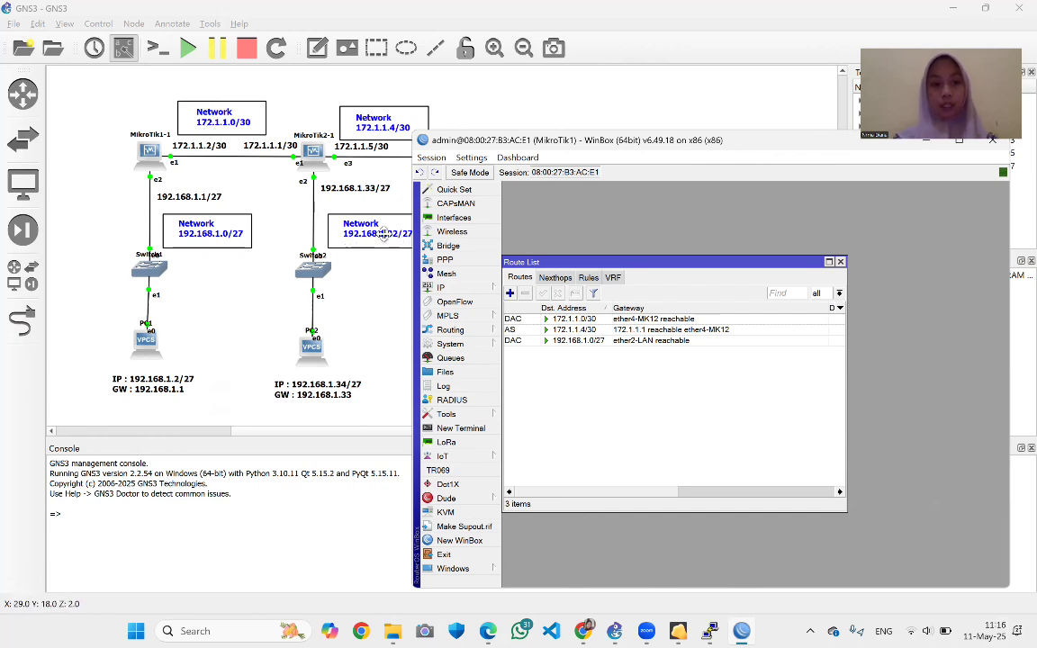
Start another route on MikroTik1 with destination address 192.168.1.32/27
{"action": "left_click", "coordinate": [511, 294]}
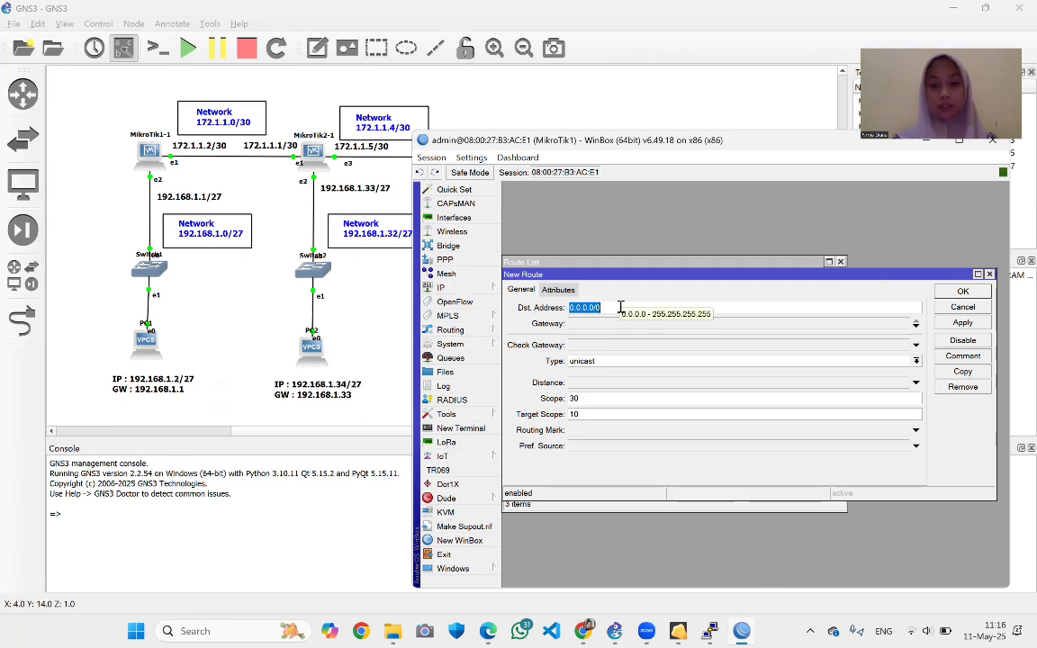
{"action": "key", "text": "BackSpace"}
{"action": "type", "text": "192"}
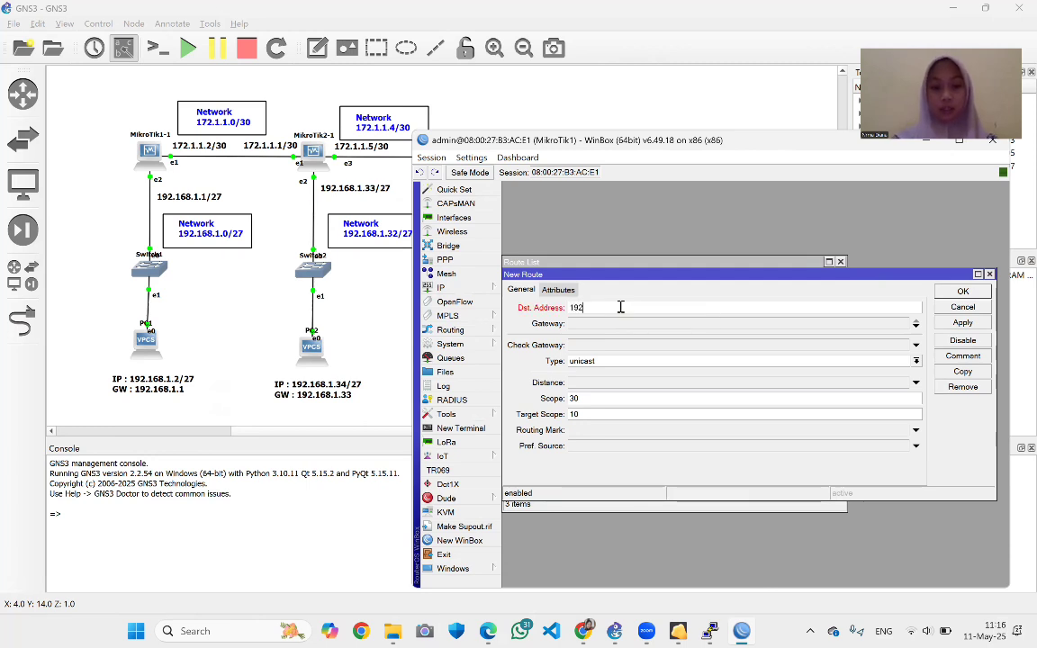
{"action": "type", "text": ".168.1"}
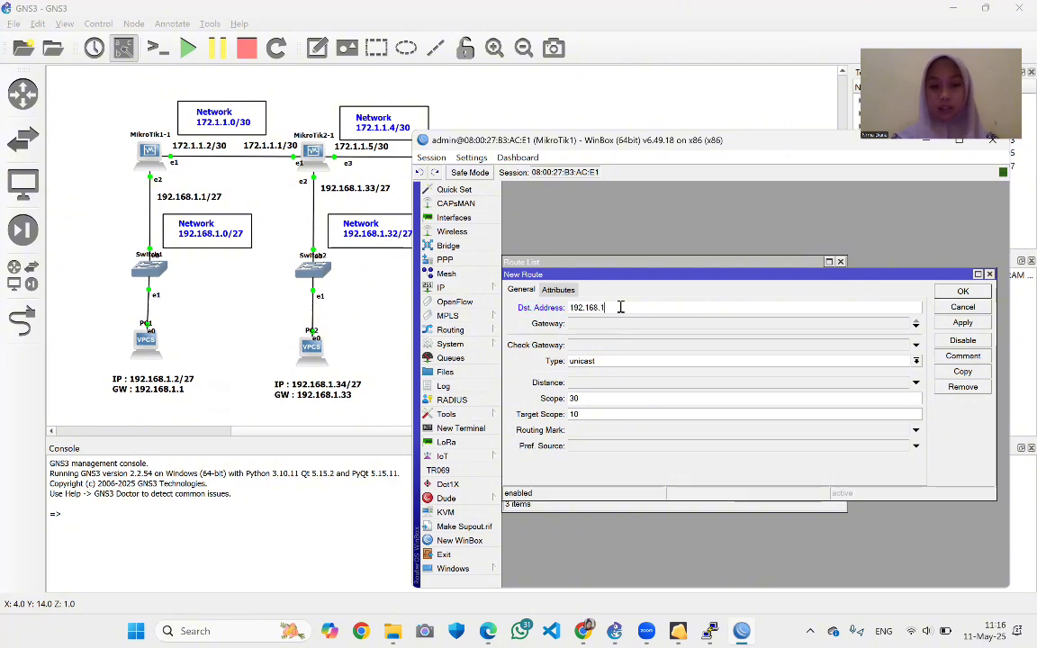
{"action": "type", "text": ".32/27"}
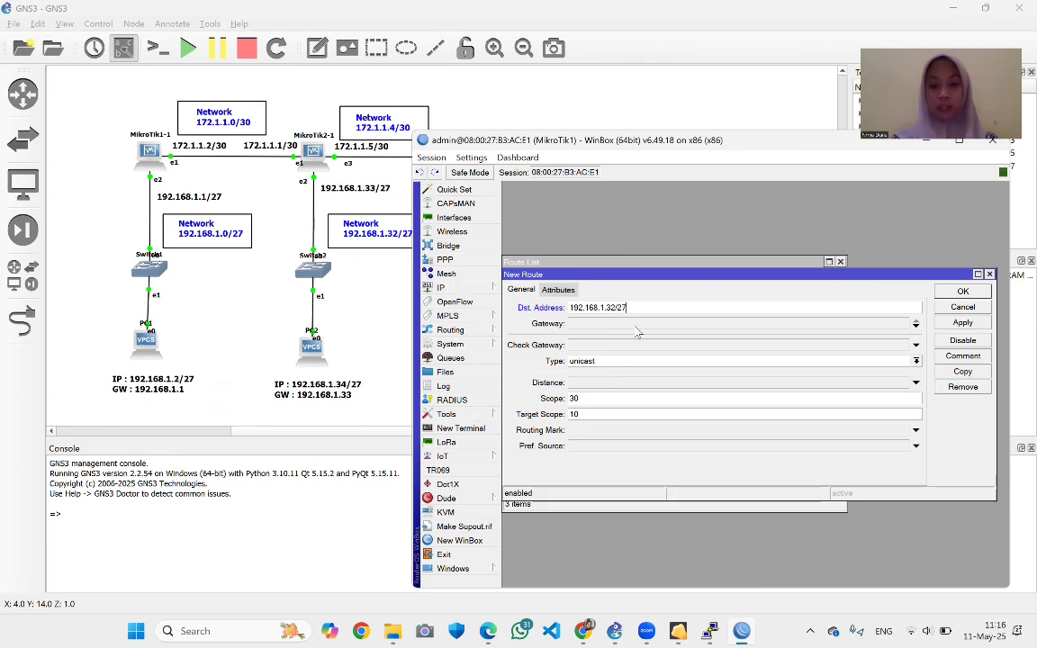
Set the gateway of the 192.168.1.32/27 route to 172.1.1.1 without a prefix length and save the route
{"action": "left_click", "coordinate": [624, 322]}
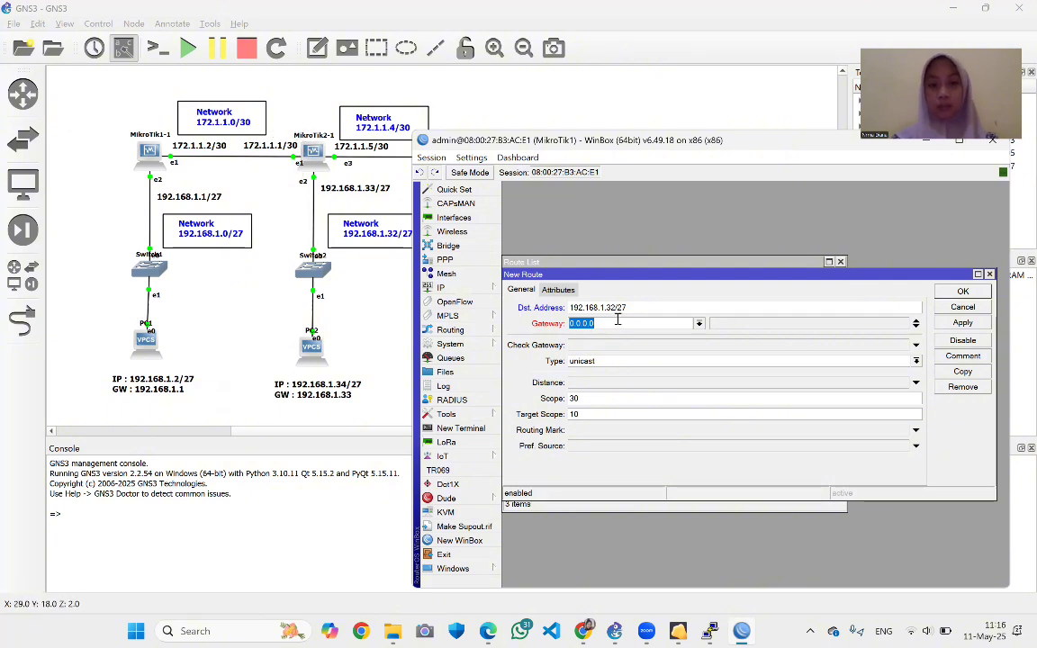
{"action": "type", "text": "1"}
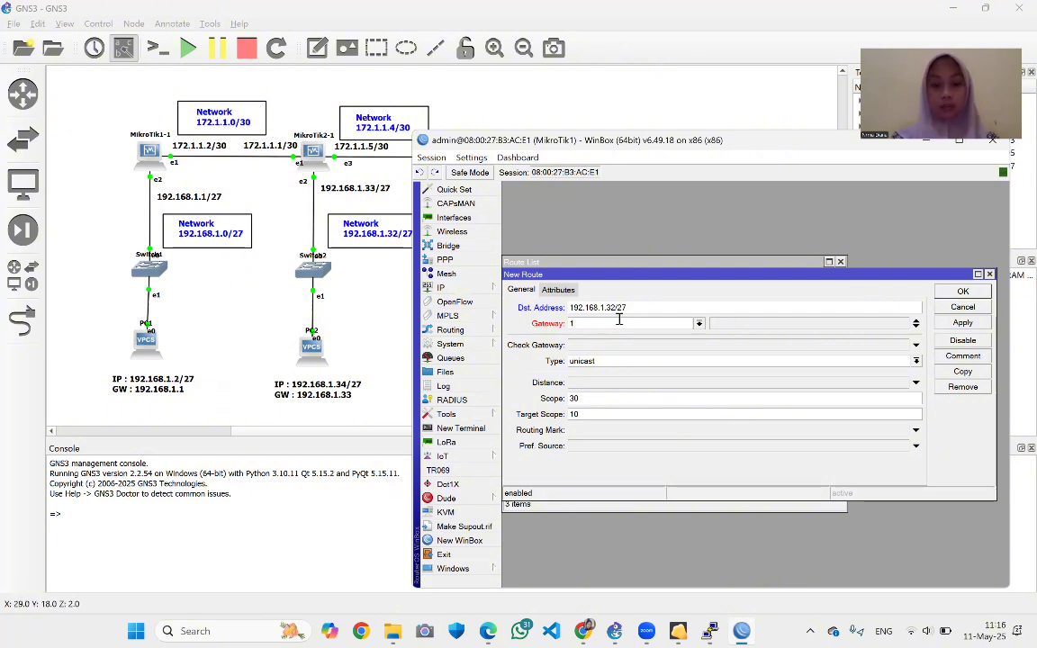
{"action": "type", "text": "72.1.1.1"}
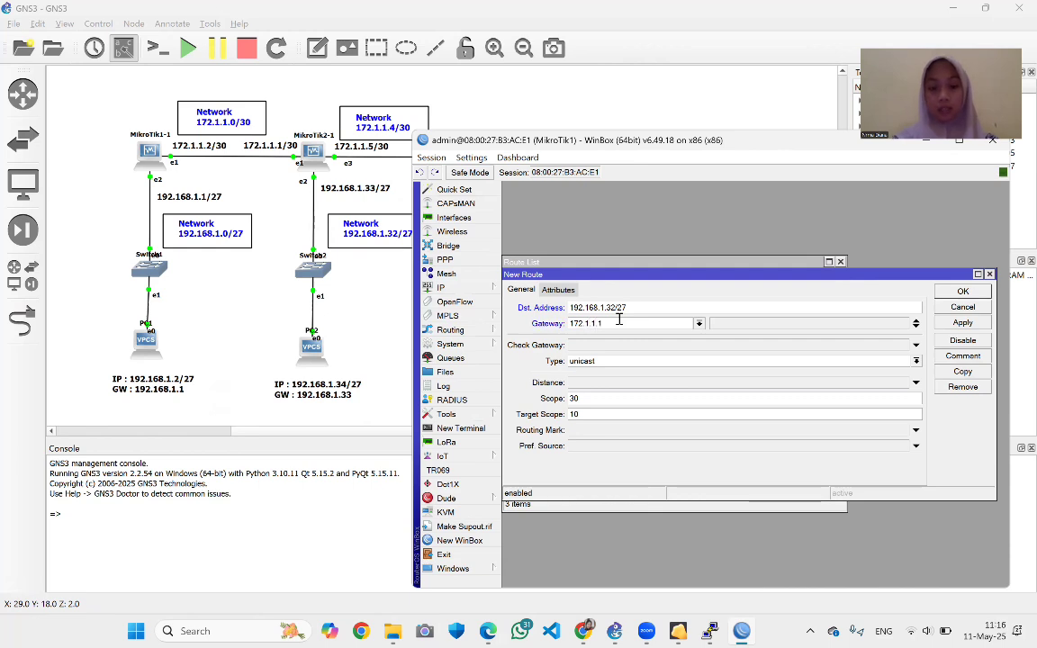
{"action": "type", "text": "/30"}
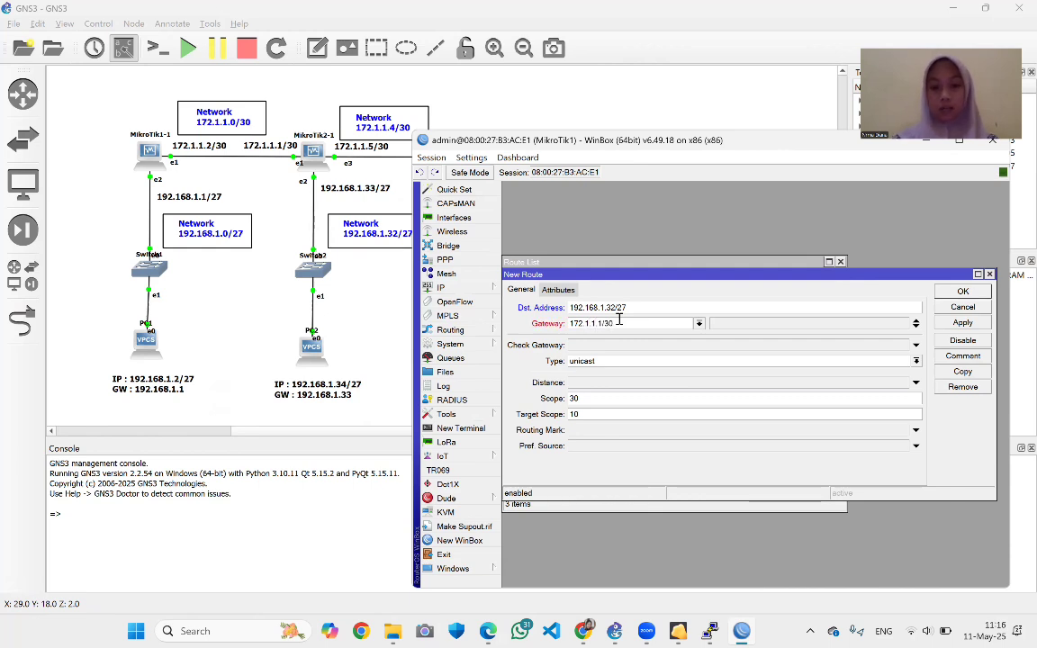
{"action": "key", "text": "BackSpace"}
{"action": "key", "text": "BackSpace"}
{"action": "key", "text": "BackSpace"}
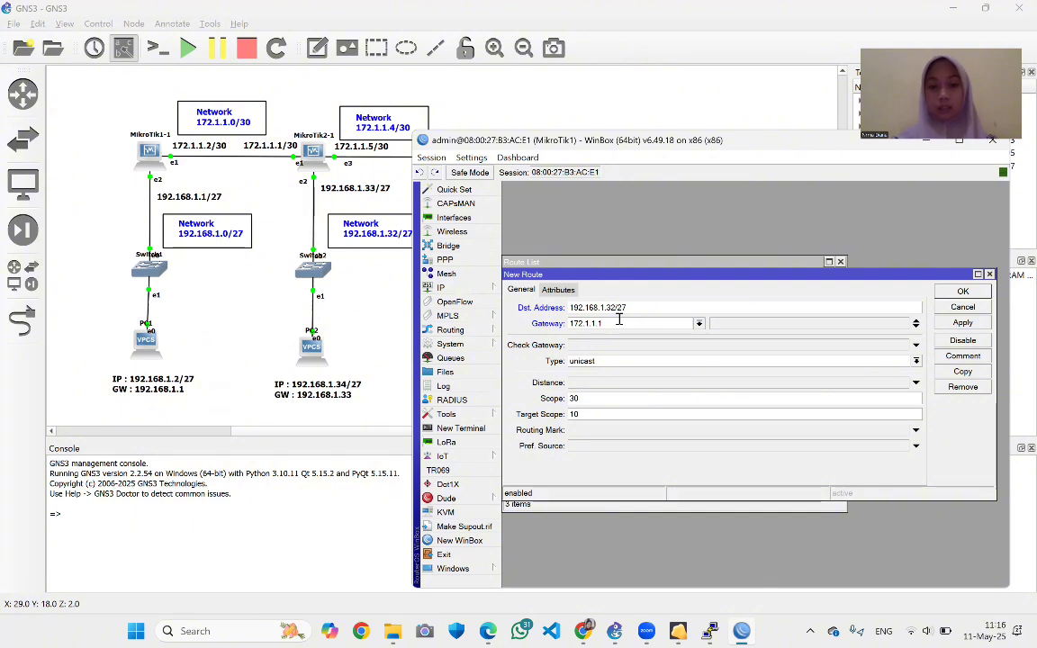
{"action": "left_click", "coordinate": [978, 327]}
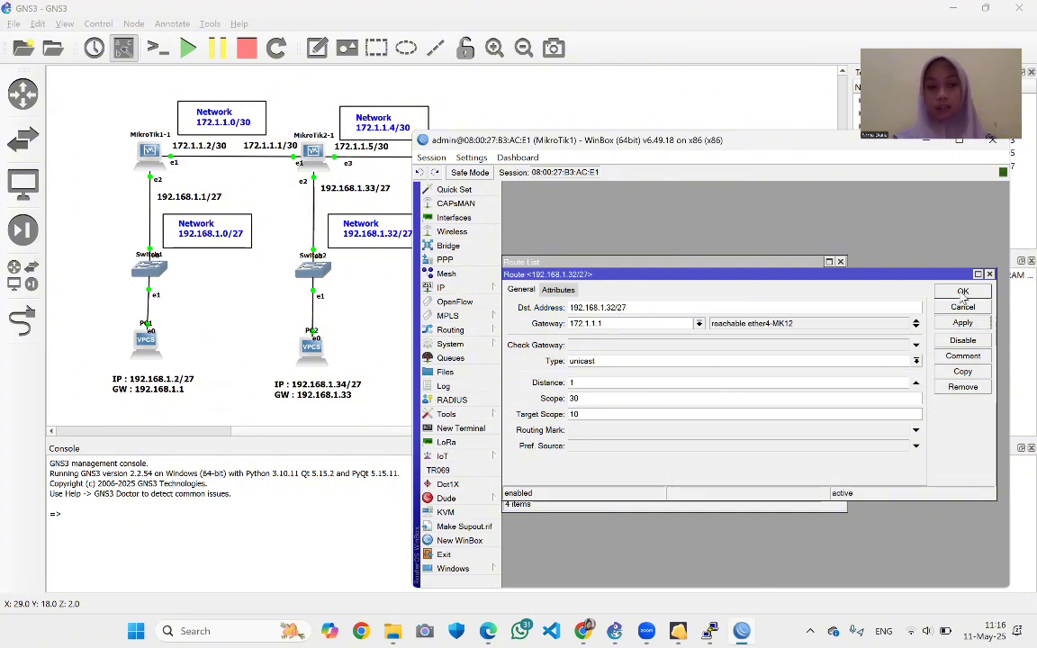
{"action": "left_click", "coordinate": [962, 292]}
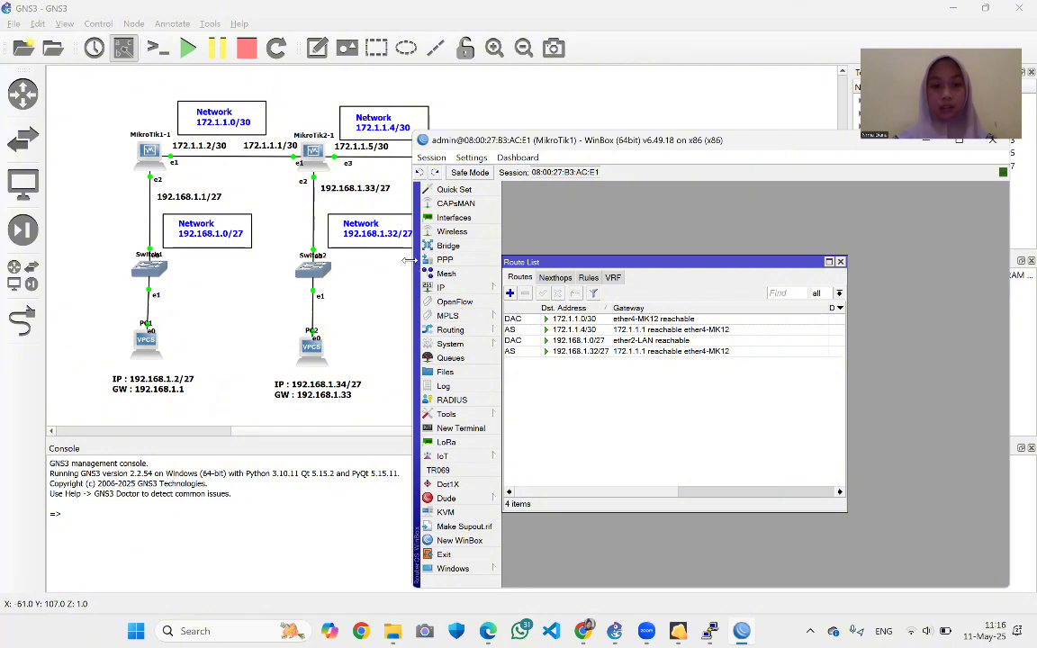
Narrow the session window to uncover the topology and start a third route with destination address 192.168.1.64
{"action": "left_click_drag", "start_coordinate": [409, 260], "coordinate": [605, 260]}
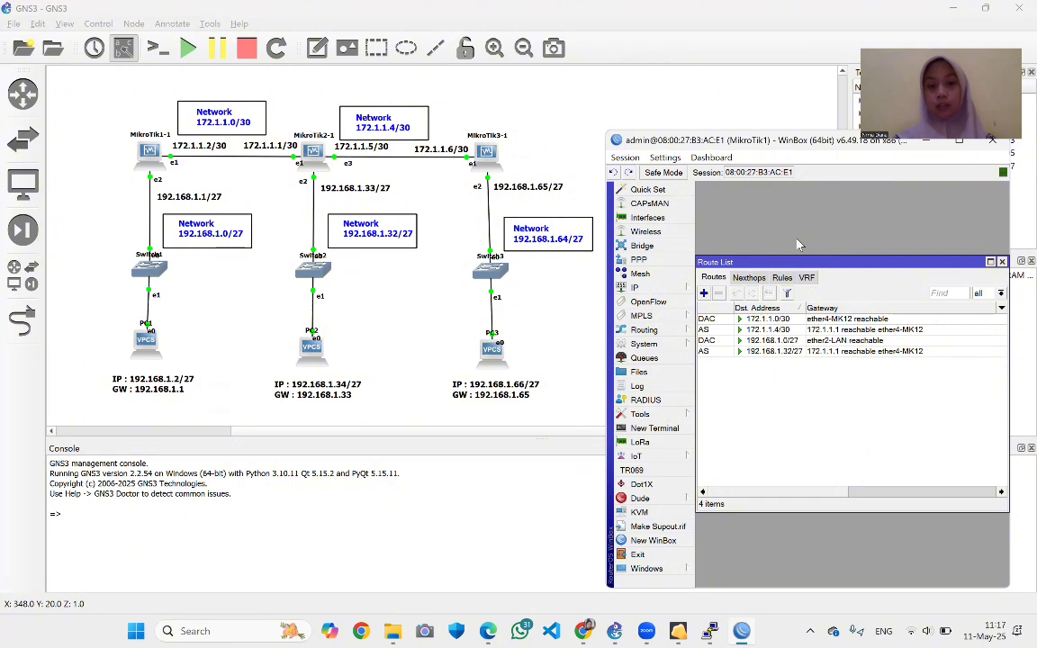
{"action": "left_click", "coordinate": [703, 292]}
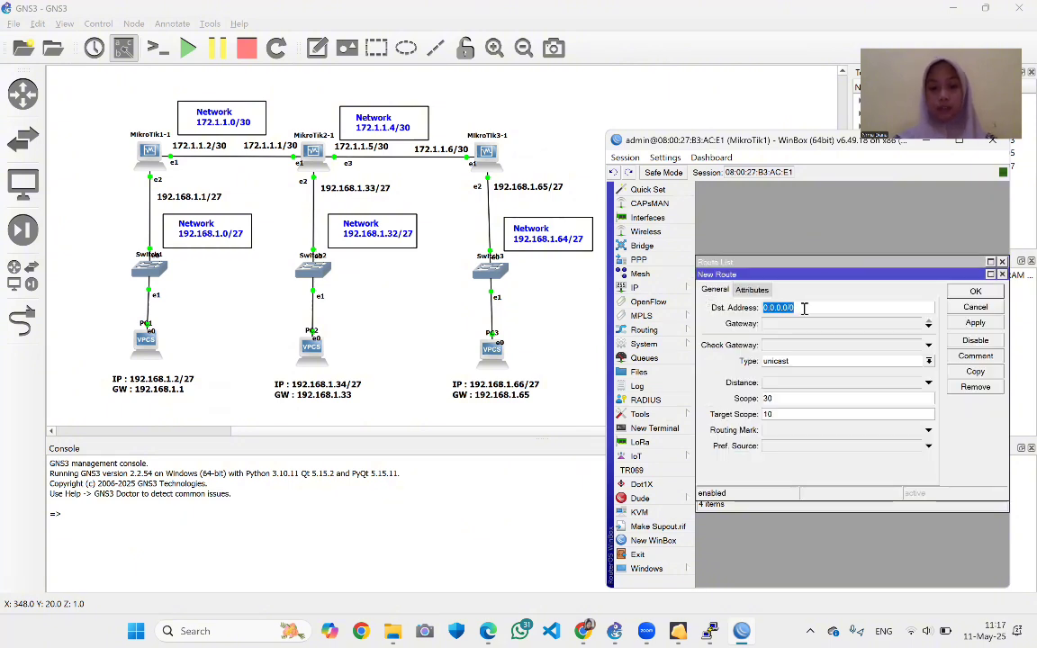
{"action": "type", "text": "192"}
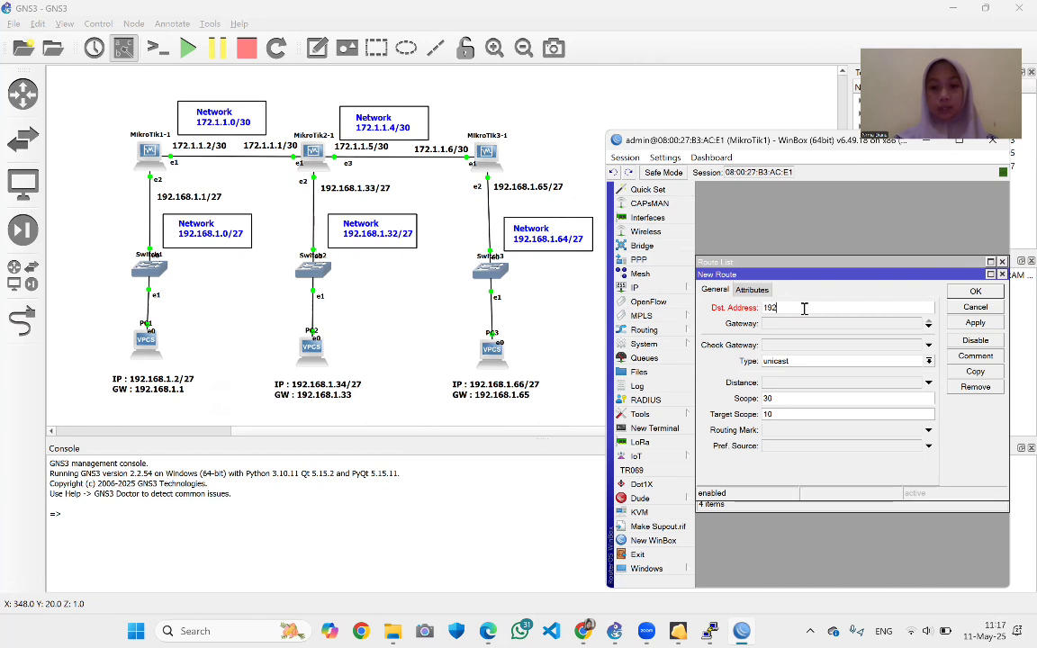
{"action": "type", "text": ".168"}
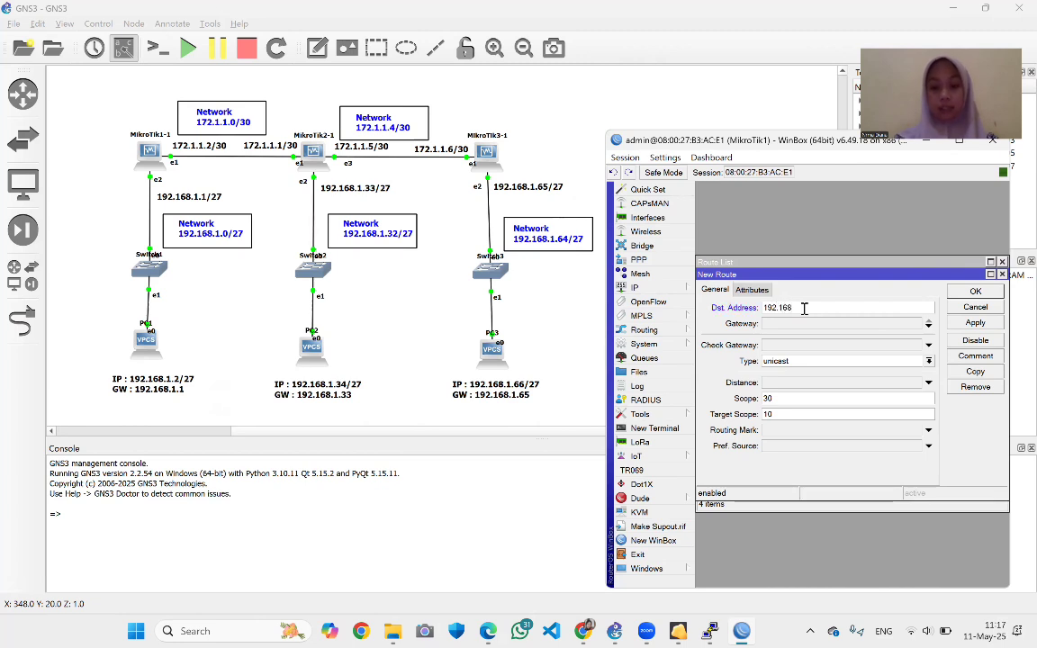
{"action": "type", "text": ".1.64"}
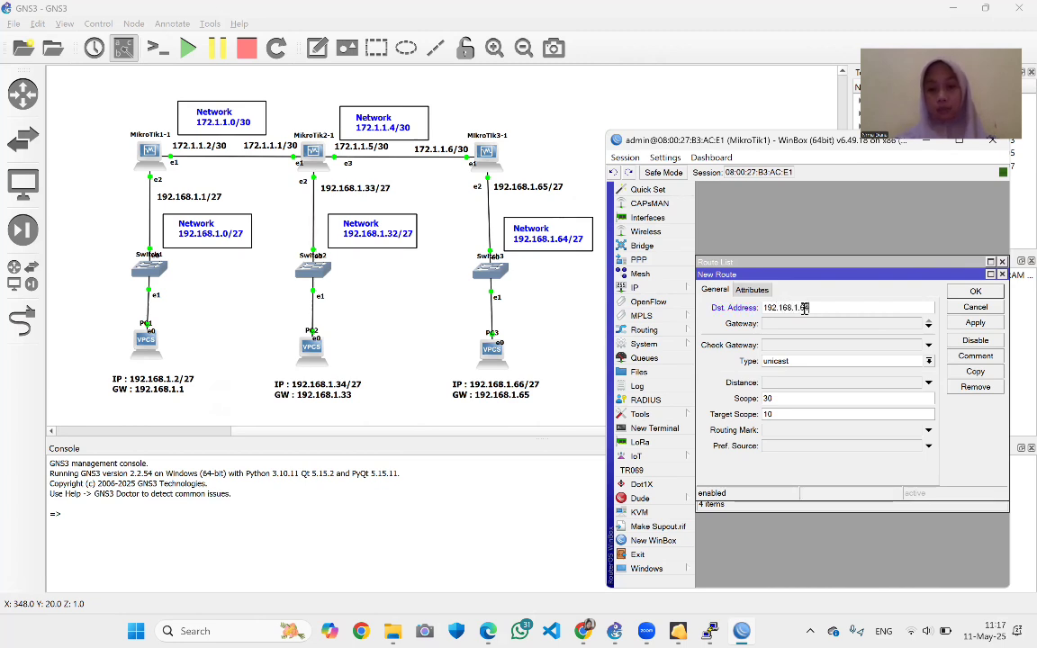
Set the gateway of the 192.168.1.64 route to 172.1.1.1, widen the session window and apply the route
{"action": "left_click", "coordinate": [788, 323]}
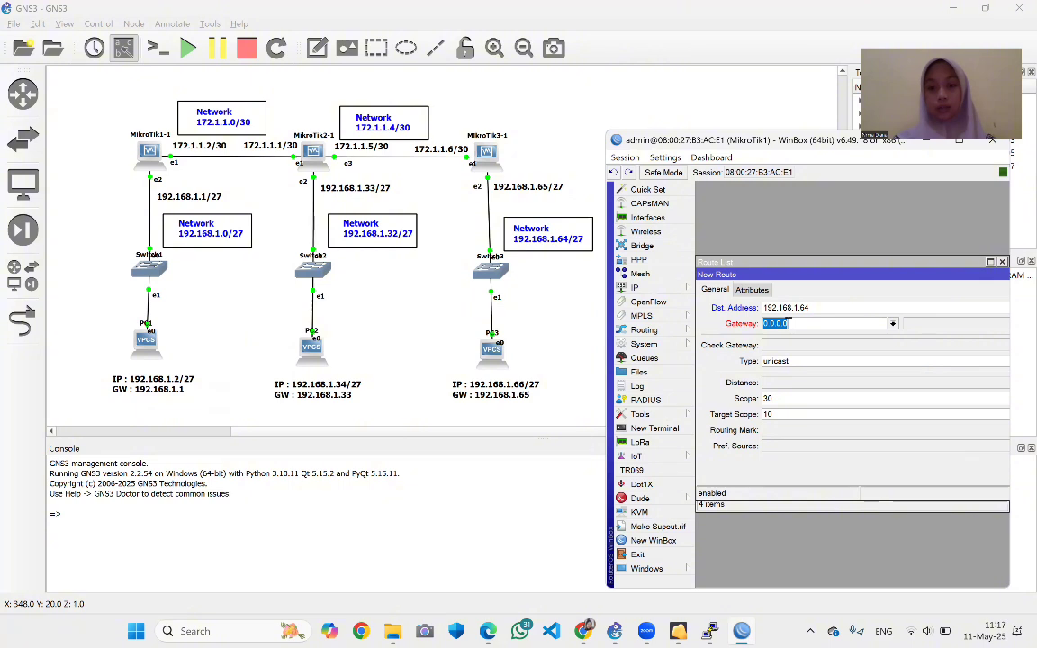
{"action": "type", "text": "1"}
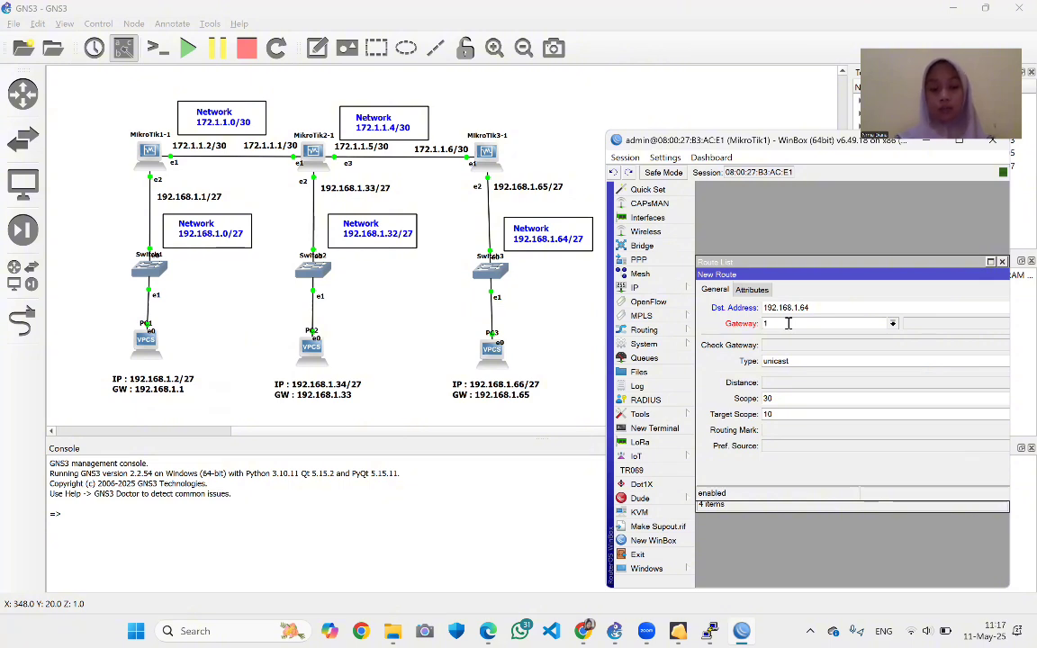
{"action": "type", "text": "72."}
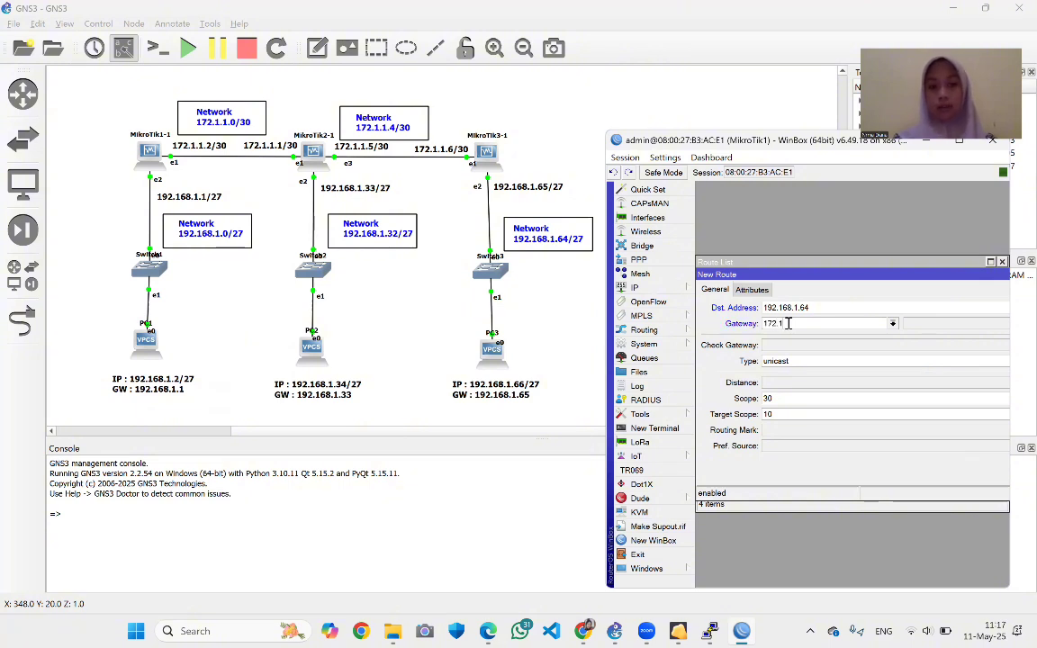
{"action": "type", "text": "1.1"}
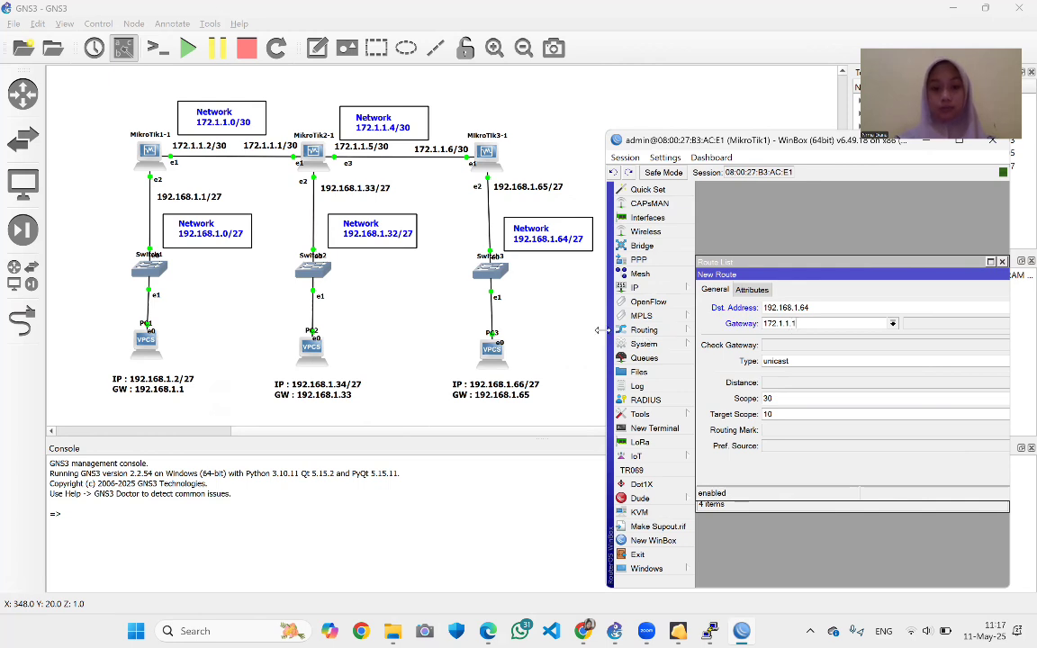
{"action": "left_click_drag", "start_coordinate": [596, 330], "coordinate": [356, 330]}
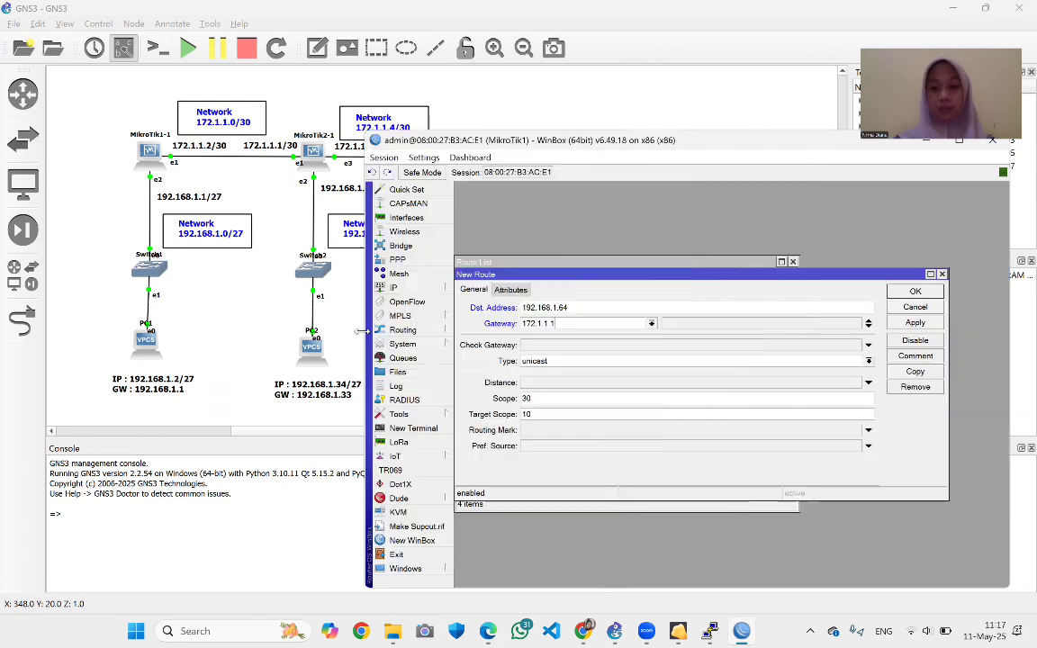
{"action": "left_click", "coordinate": [915, 323]}
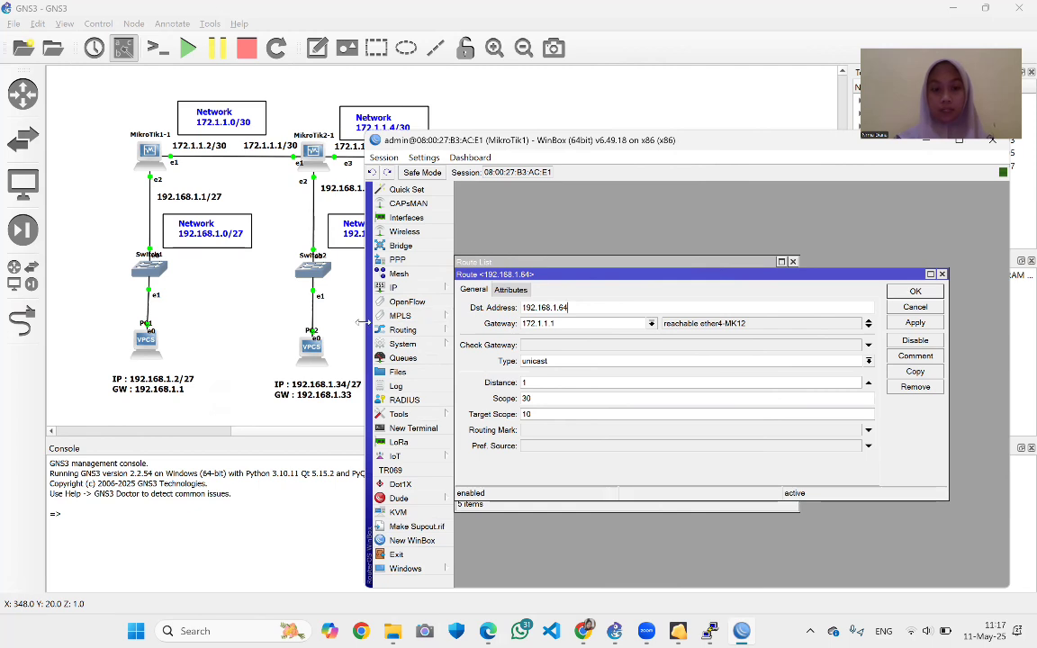
Add the /27 prefix to the destination address 192.168.1.64 and save the route
{"action": "left_click_drag", "start_coordinate": [360, 322], "coordinate": [381, 322]}
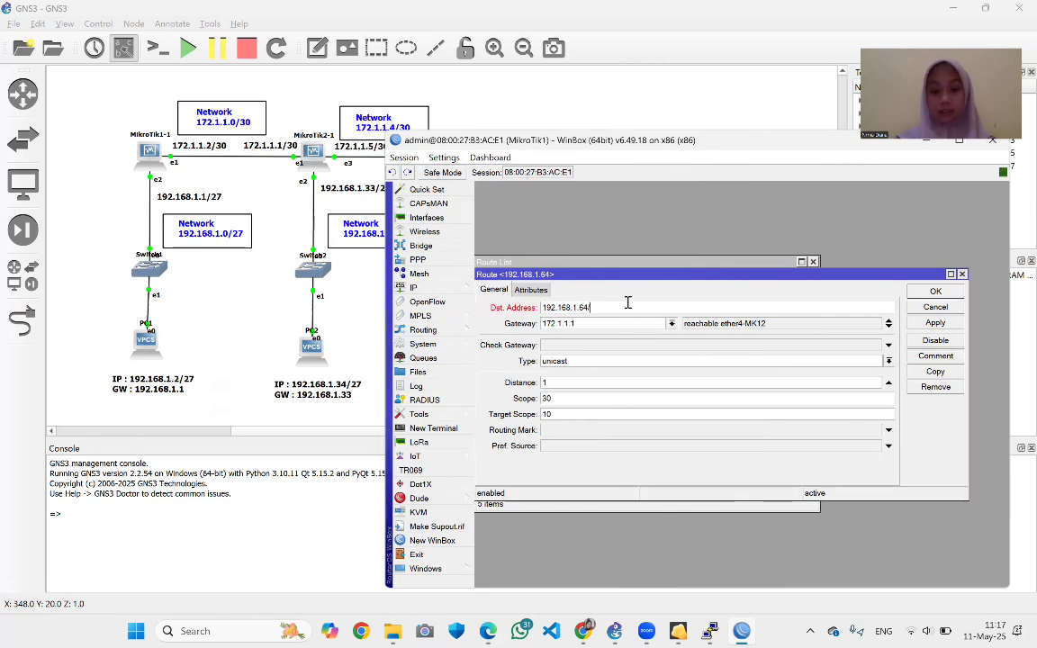
{"action": "type", "text": "27"}
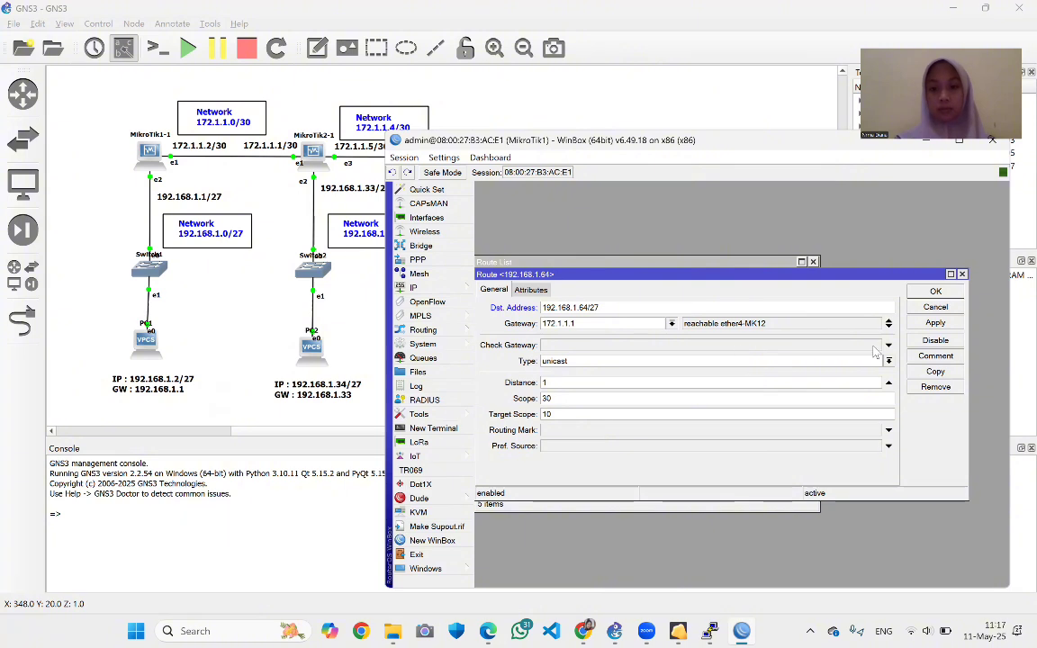
{"action": "left_click", "coordinate": [935, 322]}
{"action": "left_click", "coordinate": [935, 293]}
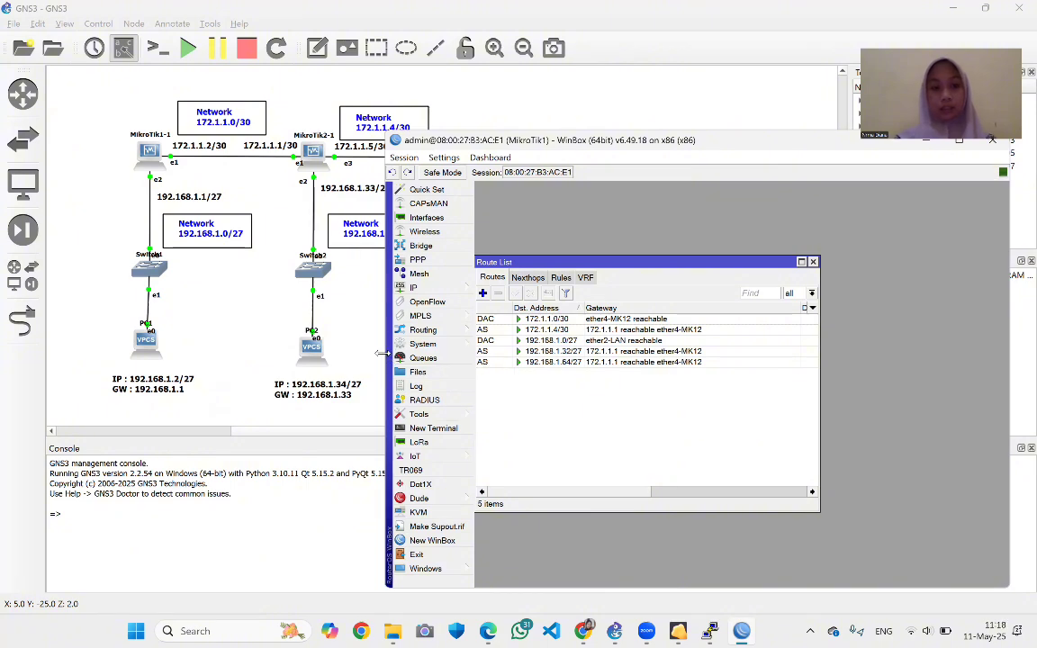
Narrow the MikroTik1 session window, start a new WinBox instance and connect it to the neighbor MikroTik2
{"action": "left_click_drag", "start_coordinate": [383, 354], "coordinate": [605, 354]}
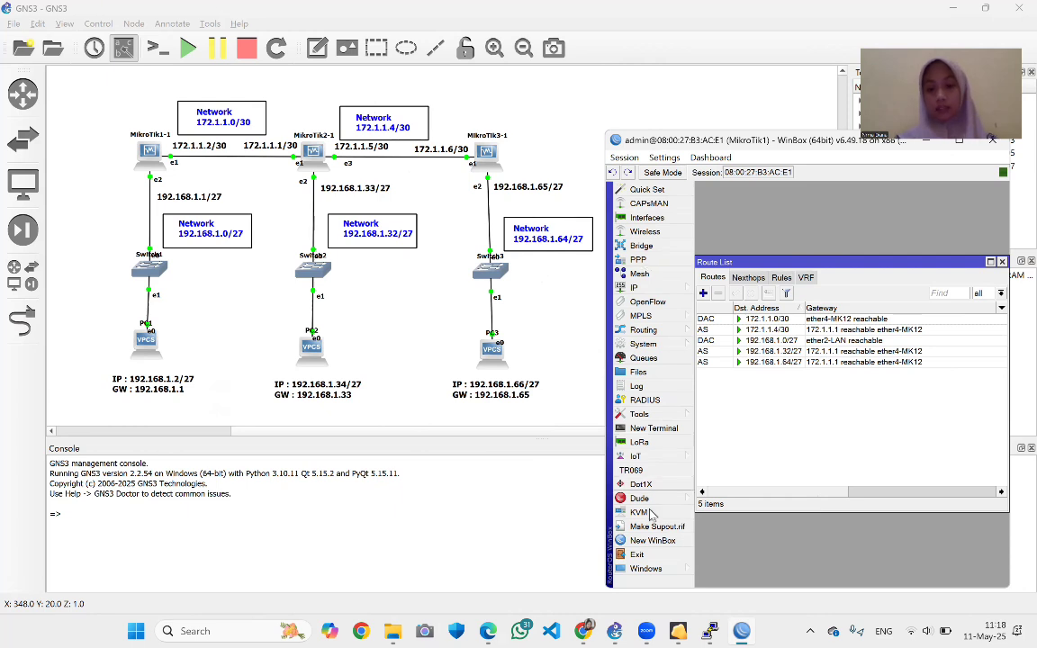
{"action": "left_click", "coordinate": [652, 542]}
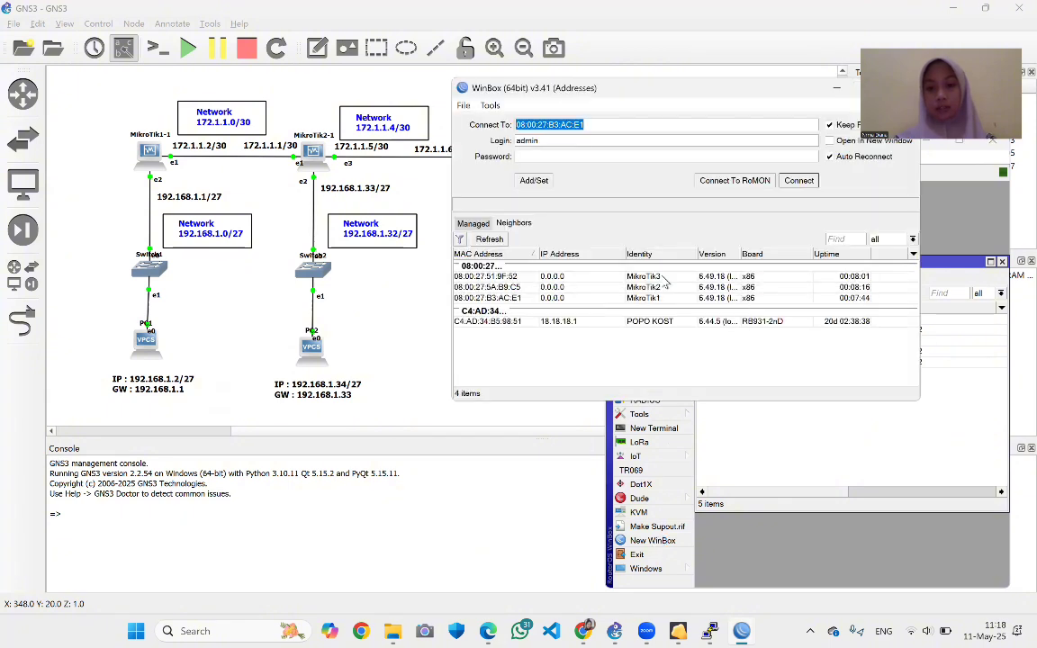
{"action": "left_click", "coordinate": [655, 288]}
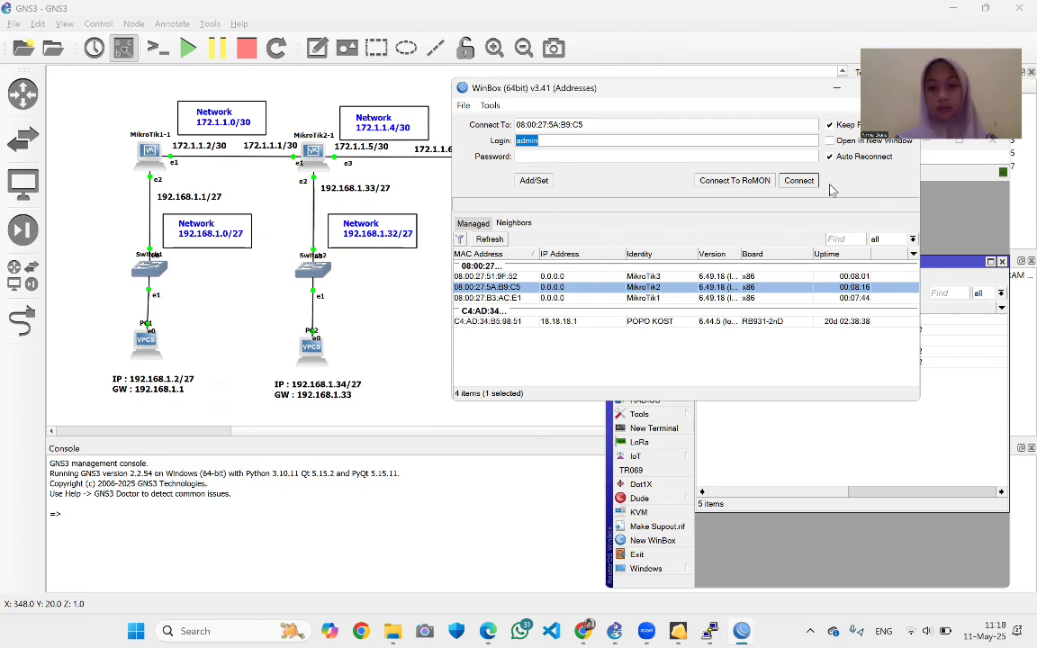
{"action": "left_click", "coordinate": [799, 181]}
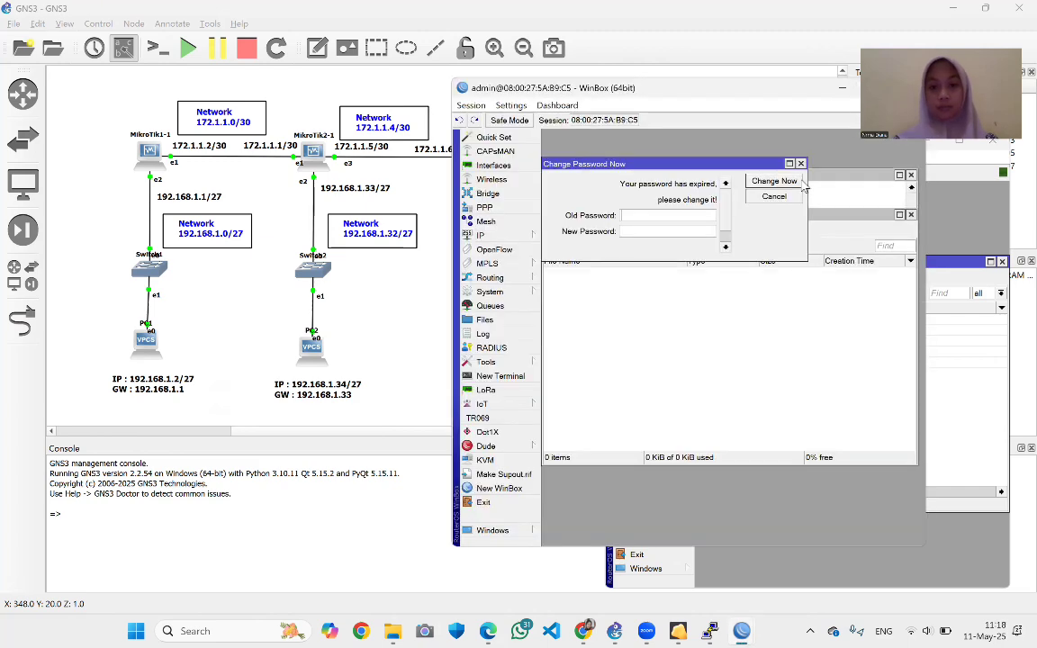
Dismiss the password change prompt, close MikroTik2's file list and terminal, and minimize the MikroTik1 session
{"action": "left_click", "coordinate": [801, 164]}
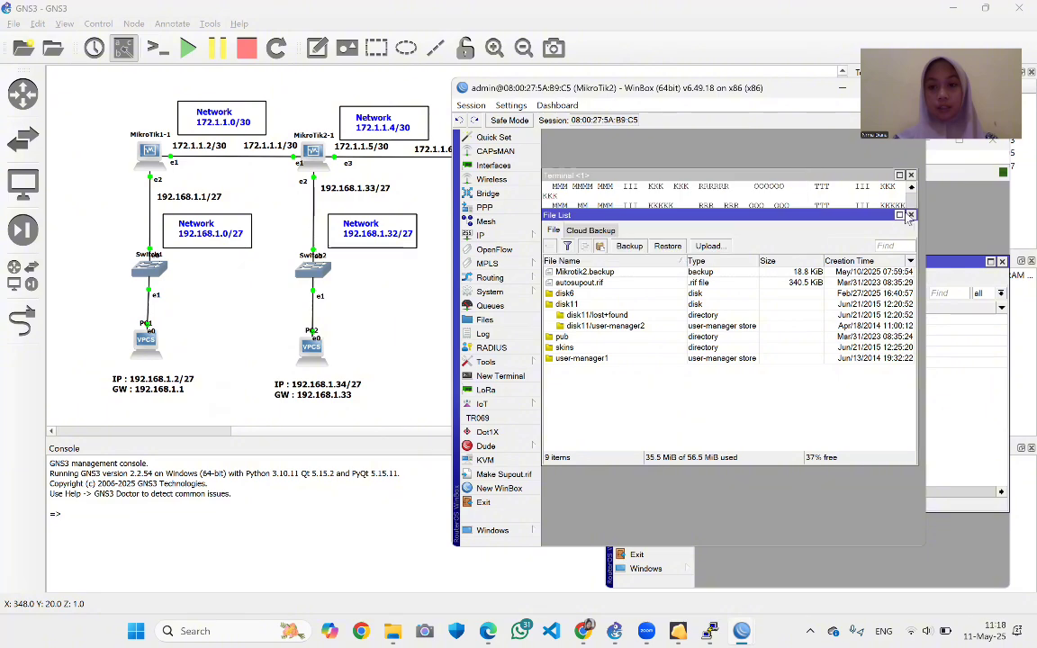
{"action": "left_click", "coordinate": [912, 218]}
{"action": "left_click", "coordinate": [910, 174]}
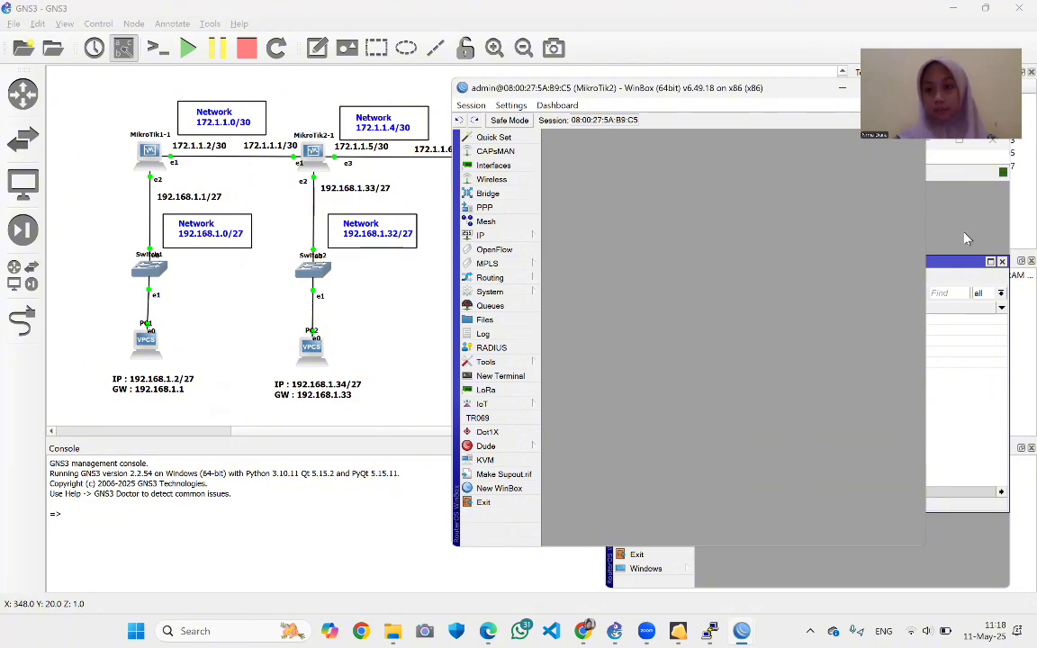
{"action": "left_click", "coordinate": [928, 155]}
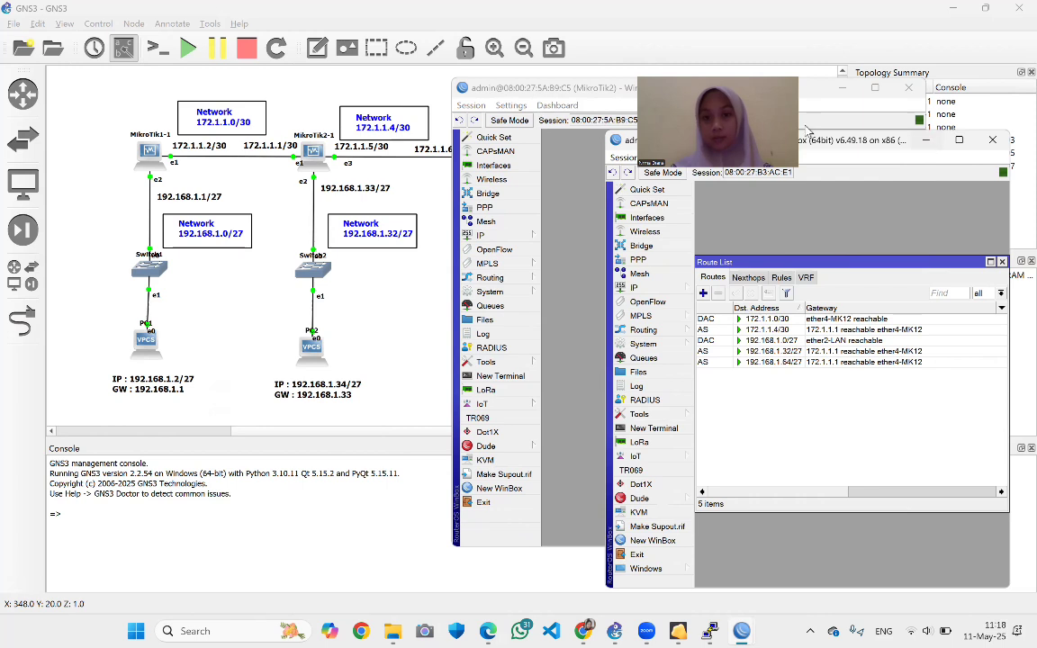
{"action": "left_click", "coordinate": [926, 140]}
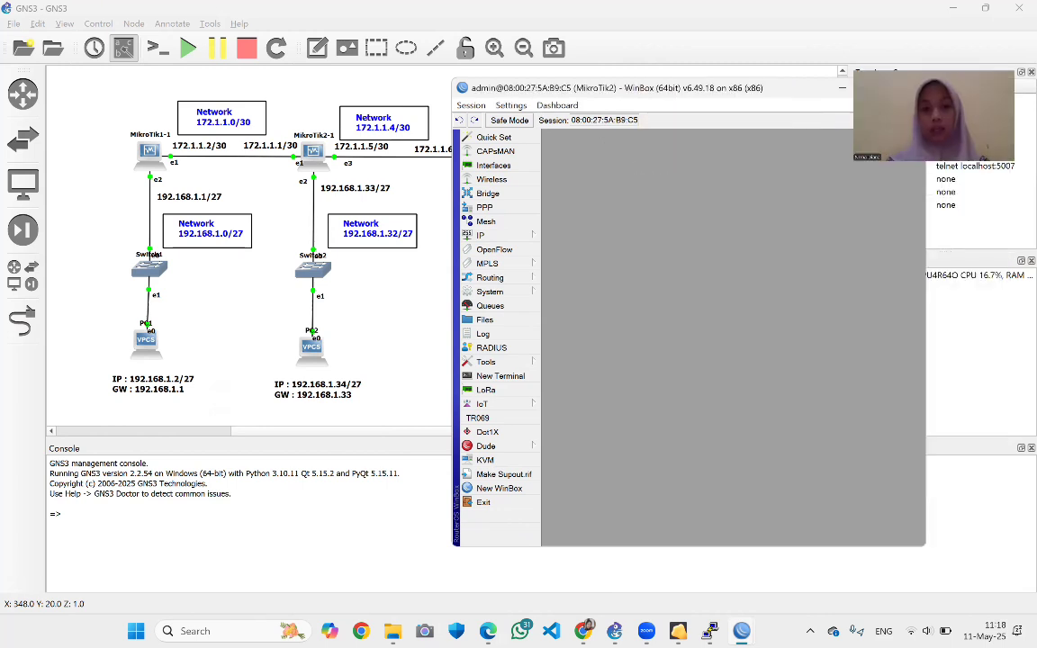
Open the IP route list on MikroTik2 and narrow its session window to uncover more of the topology
{"action": "left_click", "coordinate": [504, 235]}
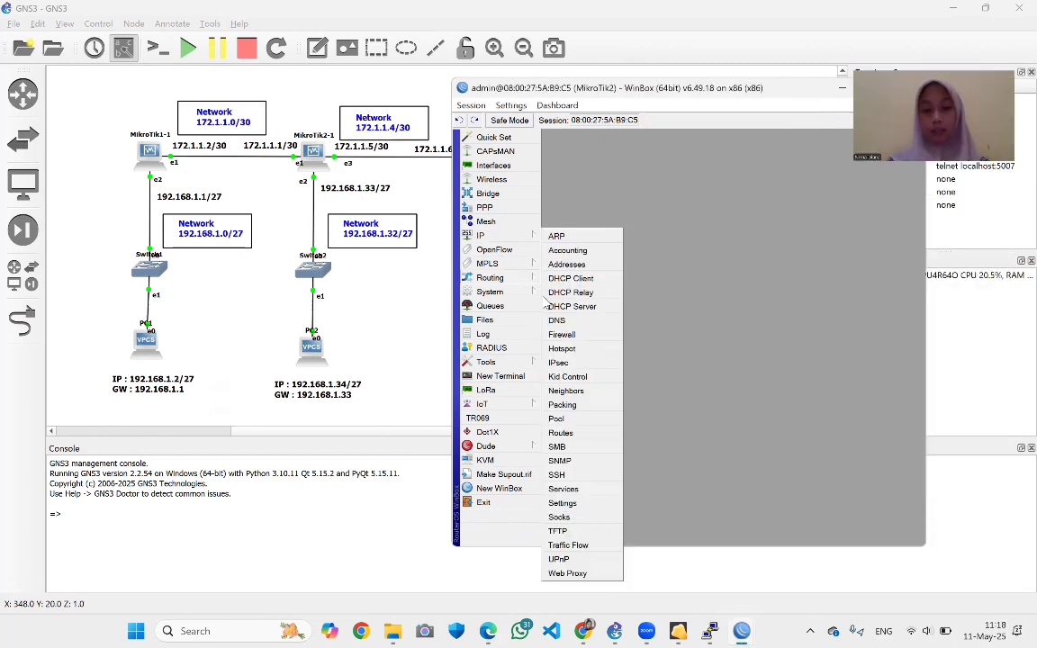
{"action": "left_click", "coordinate": [562, 433]}
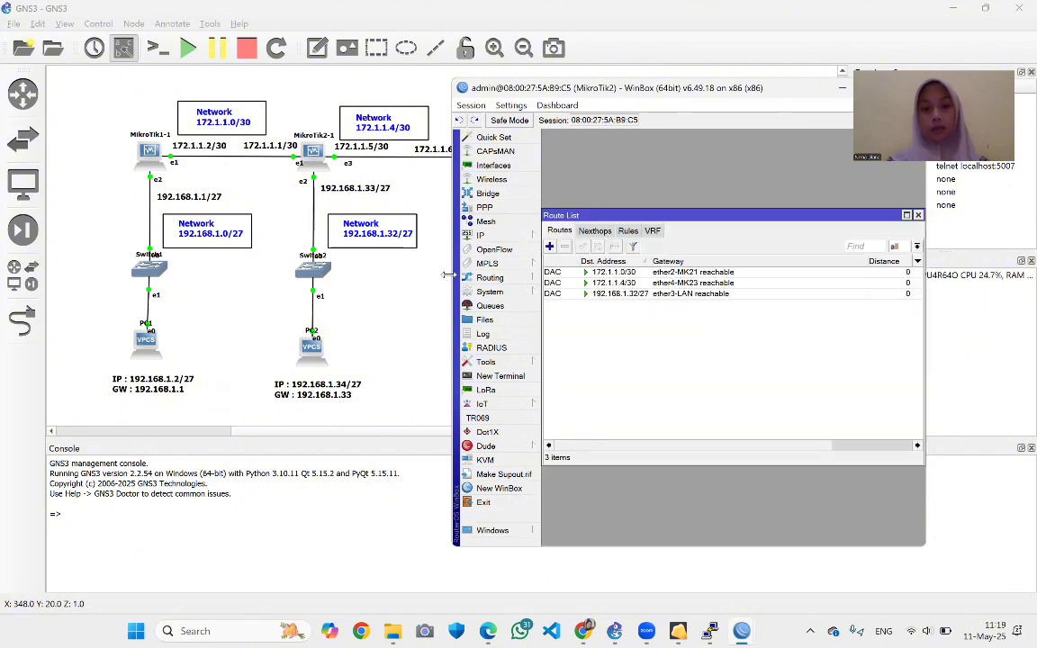
{"action": "left_click_drag", "start_coordinate": [448, 275], "coordinate": [507, 275]}
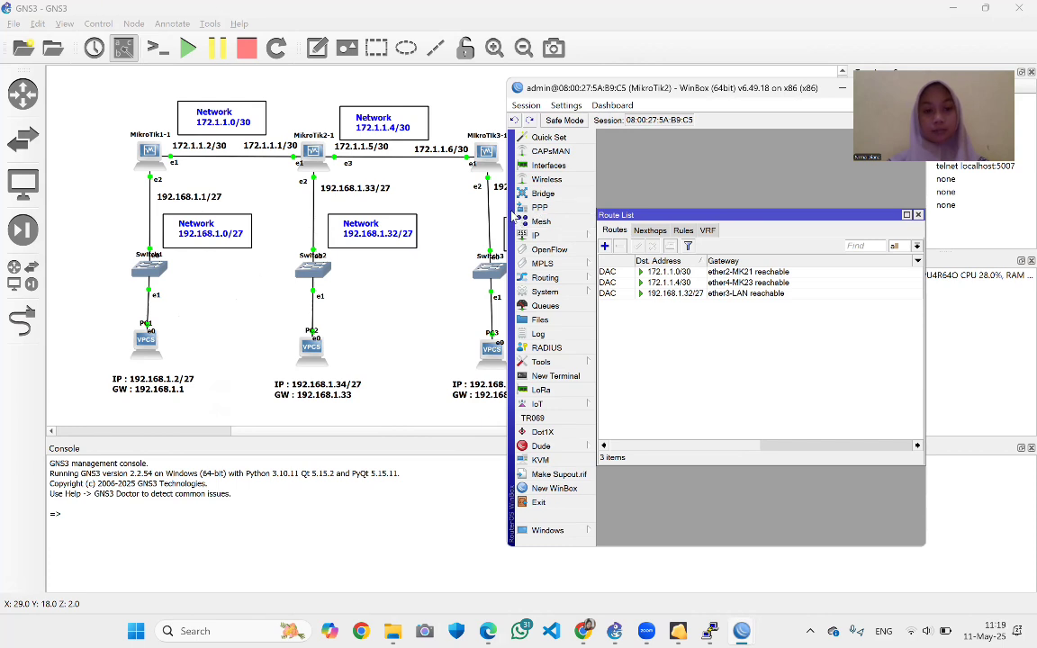
{"action": "left_click", "coordinate": [539, 207]}
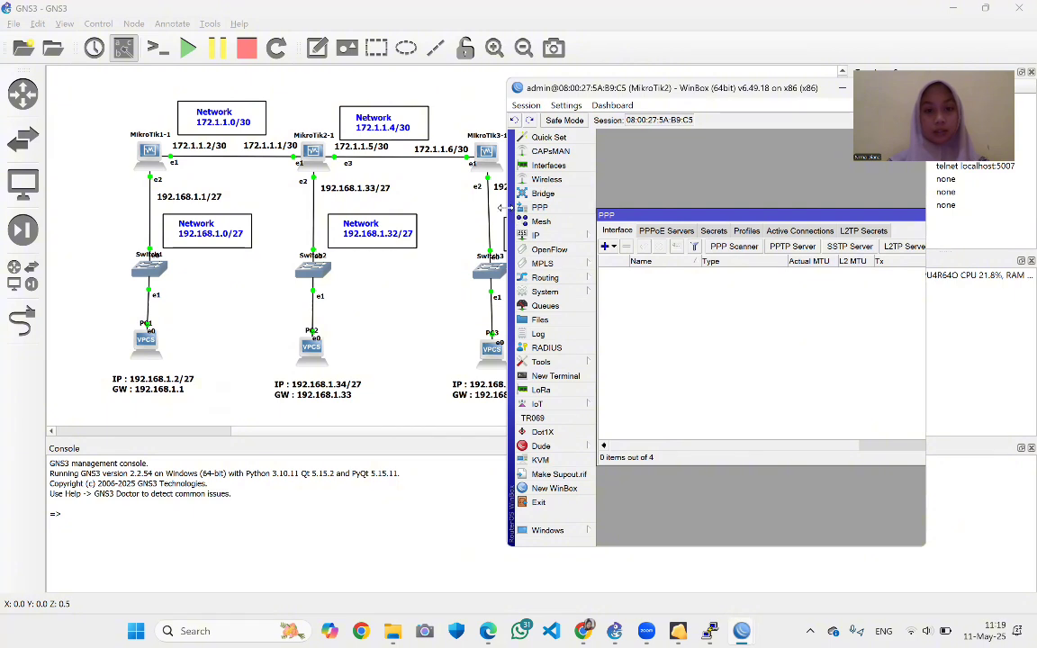
{"action": "left_click_drag", "start_coordinate": [499, 207], "coordinate": [594, 207]}
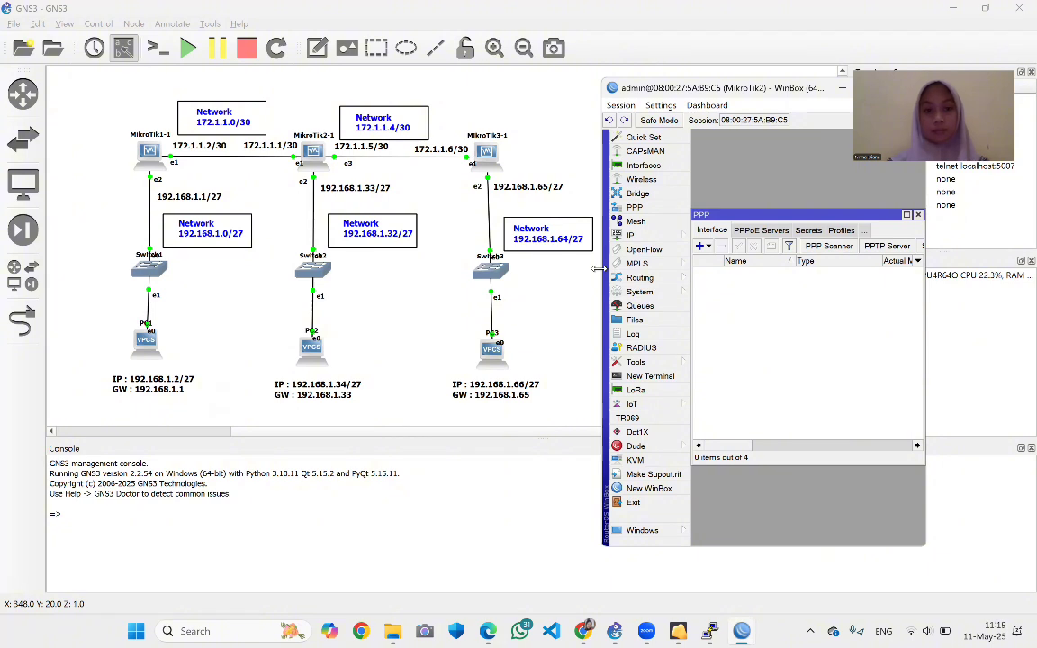
{"action": "left_click_drag", "start_coordinate": [598, 268], "coordinate": [375, 266]}
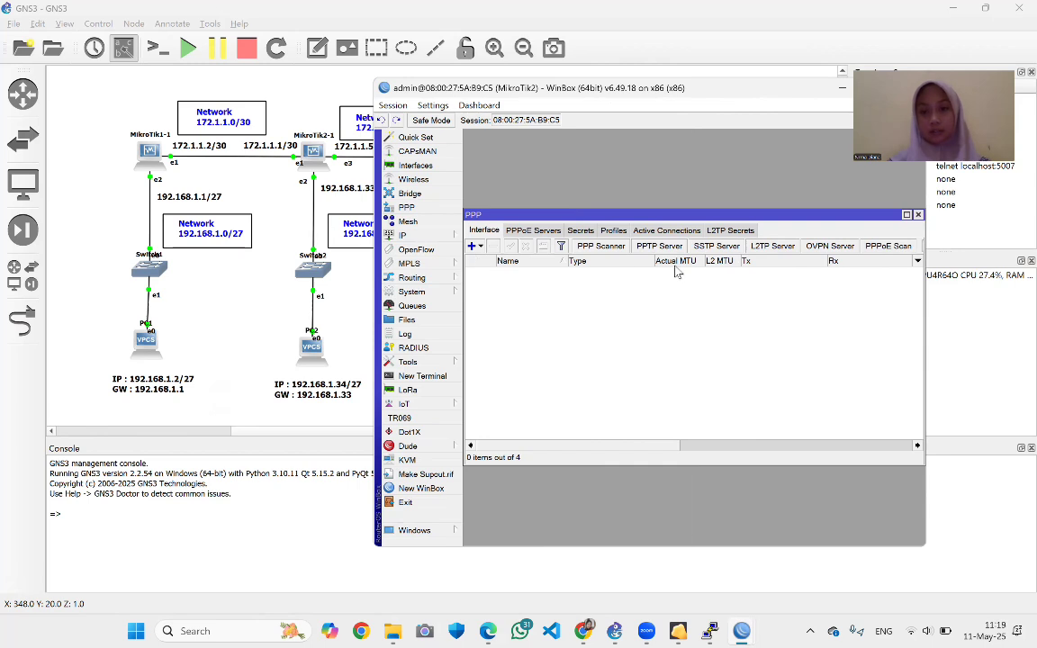
{"action": "left_click", "coordinate": [917, 215]}
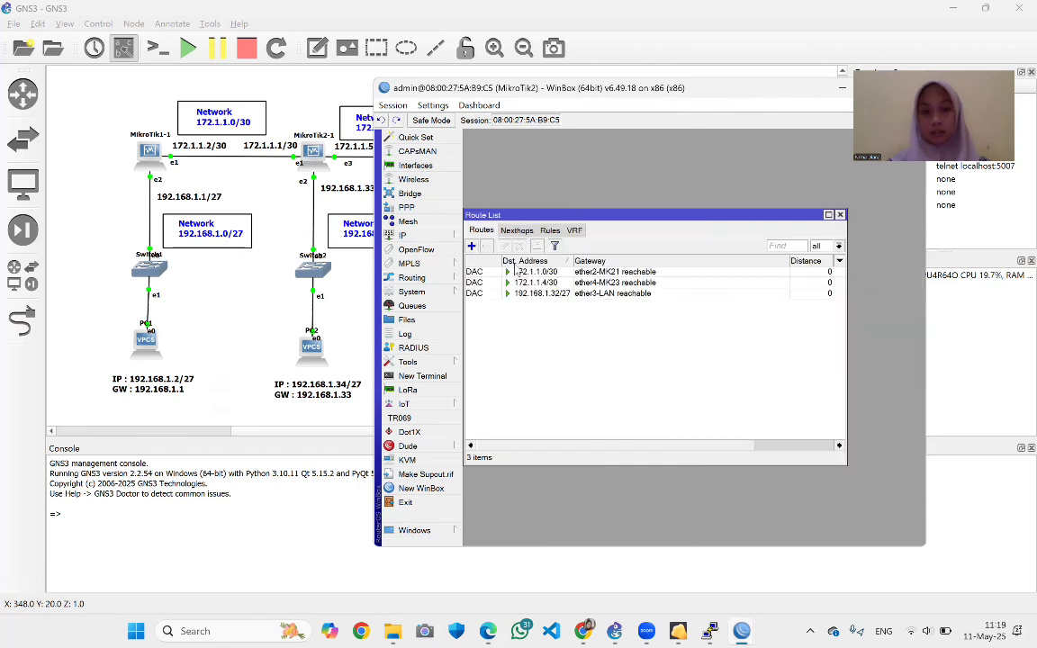
Start a new route on MikroTik2 with destination address 192.168.1.0/27
{"action": "left_click", "coordinate": [471, 245]}
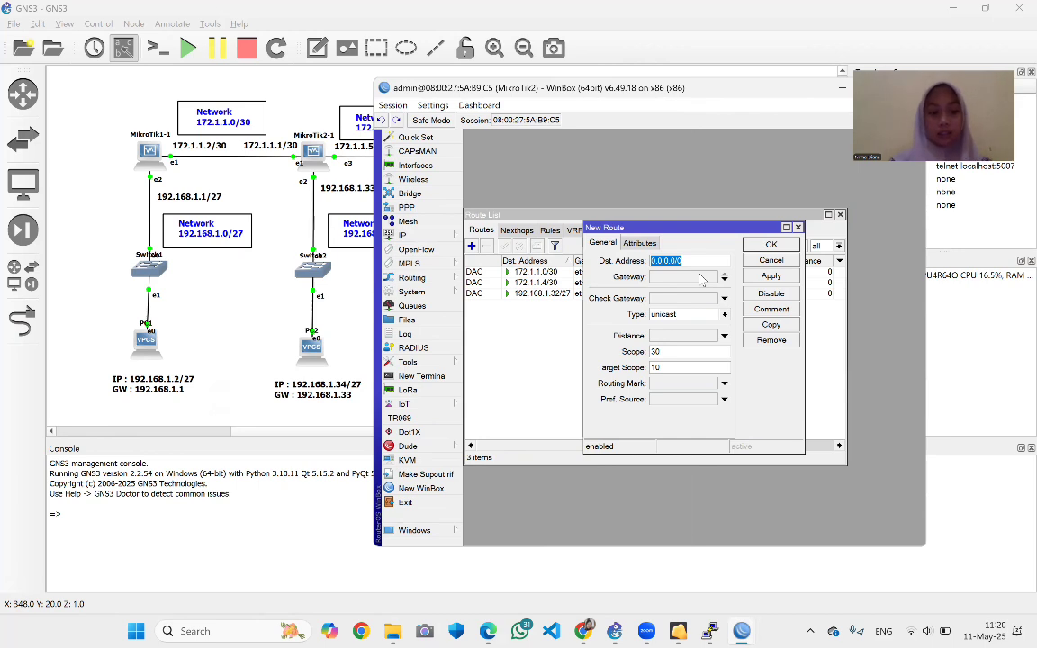
{"action": "type", "text": "1"}
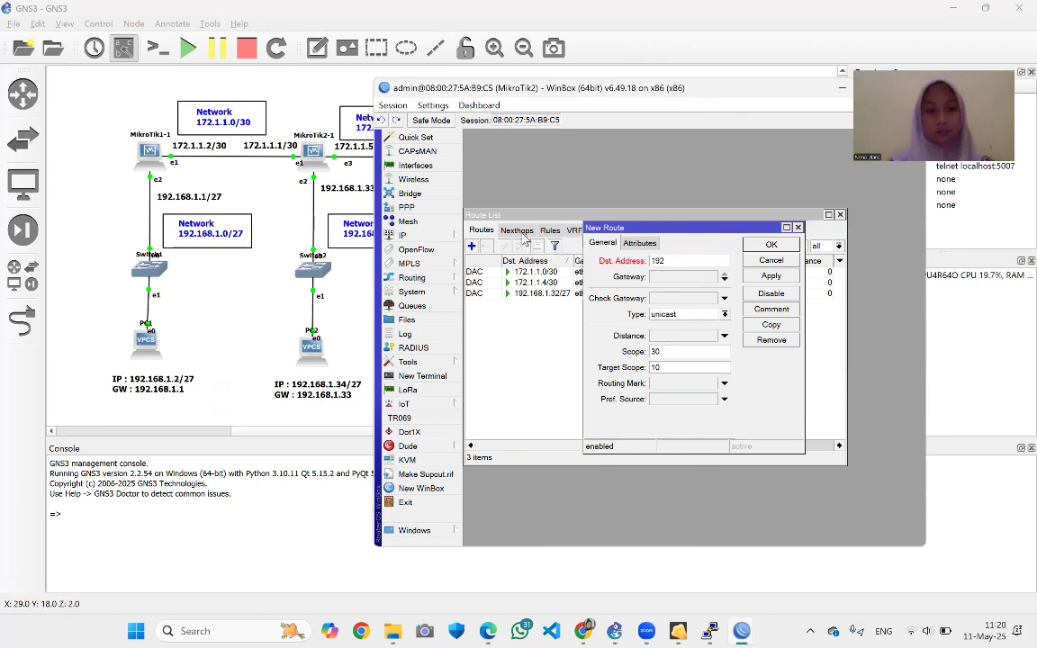
{"action": "type", "text": "92"}
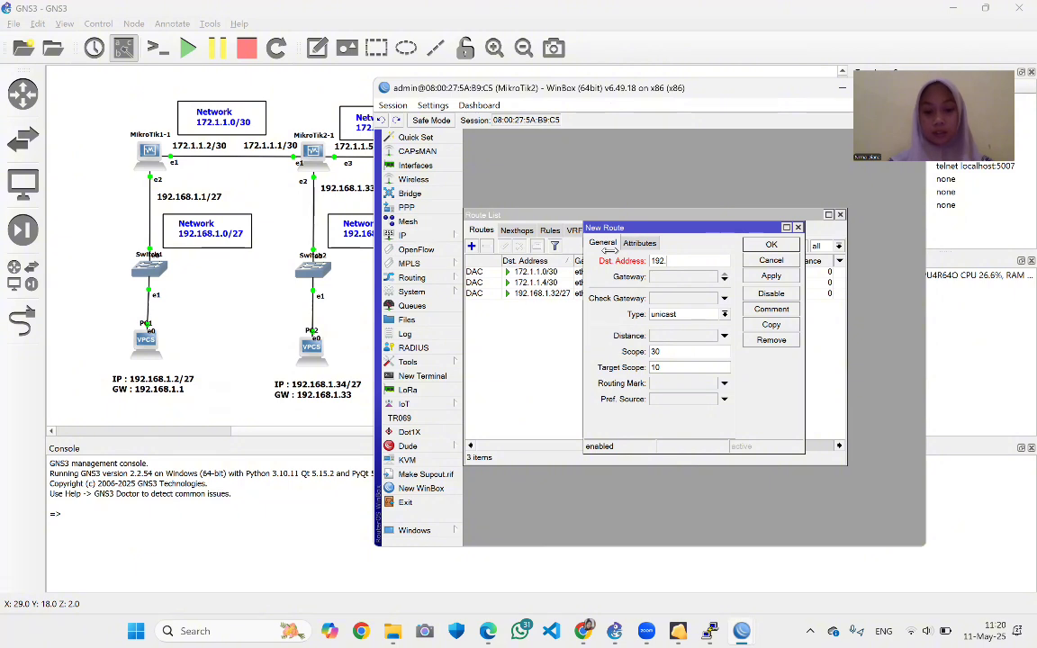
{"action": "type", "text": ".168"}
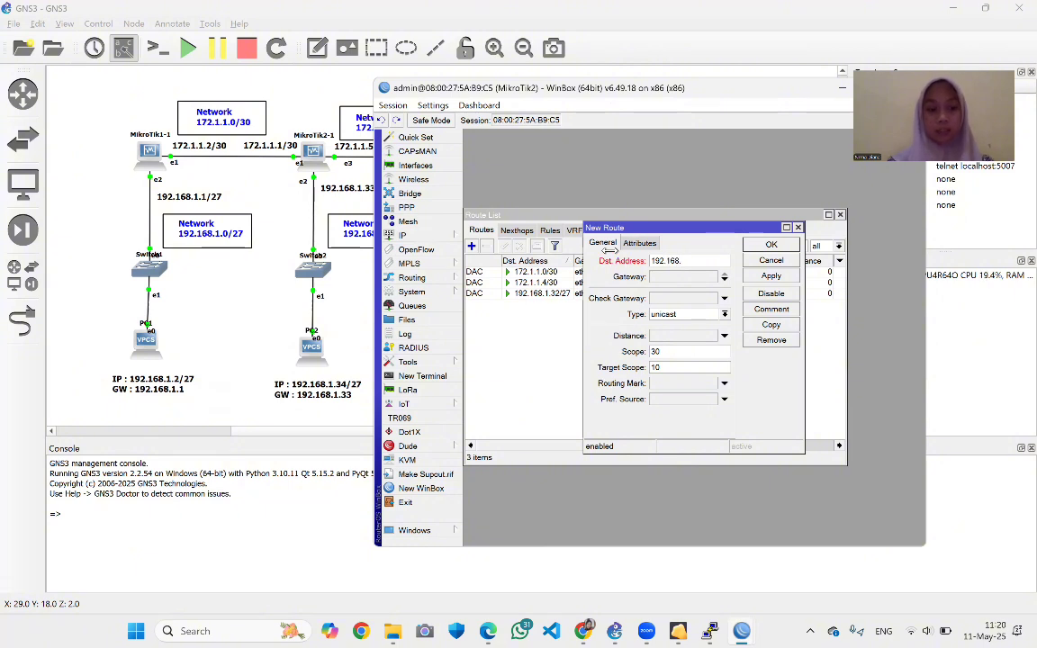
{"action": "type", "text": ".1.0"}
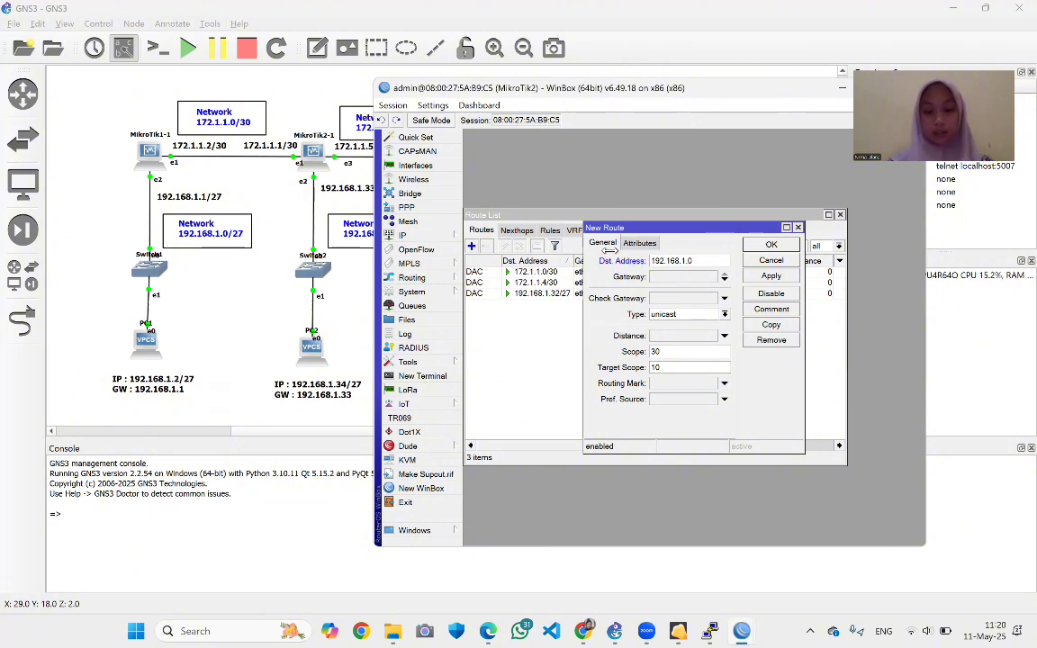
{"action": "type", "text": "/27"}
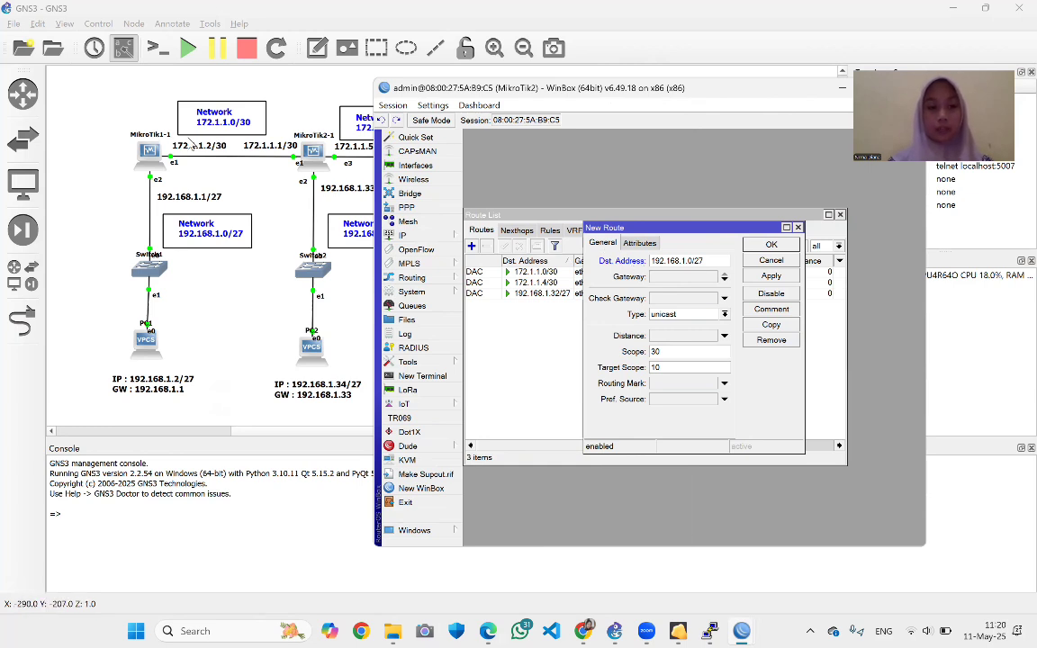
Set the gateway of the 192.168.1.0/27 route to 172.1.1.2, save the route and narrow the session window
{"action": "left_click", "coordinate": [681, 279]}
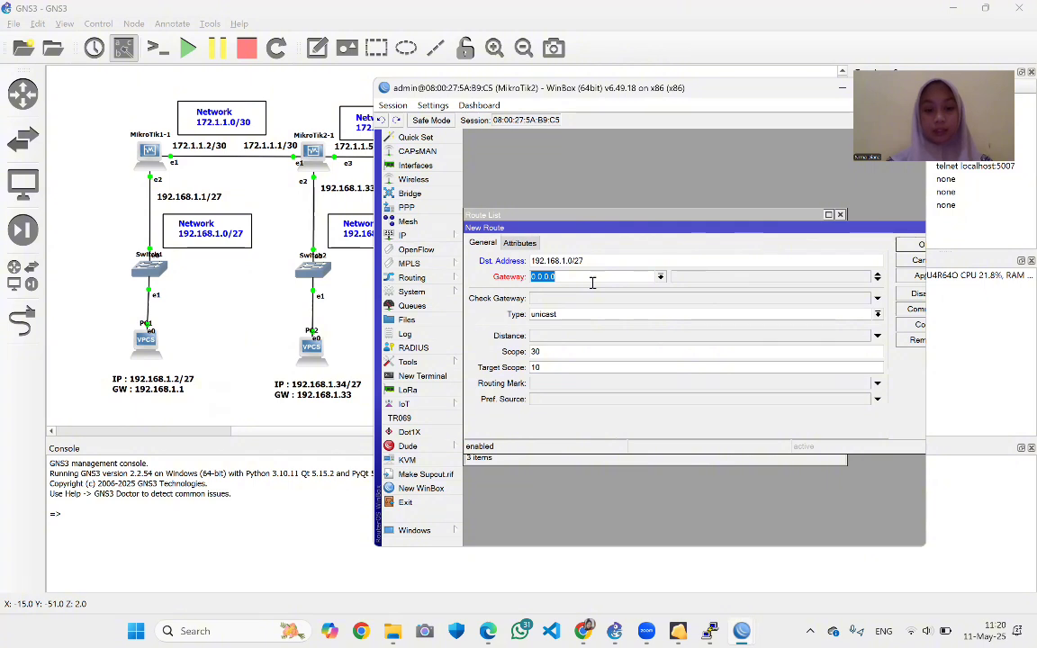
{"action": "type", "text": "172.1.1"}
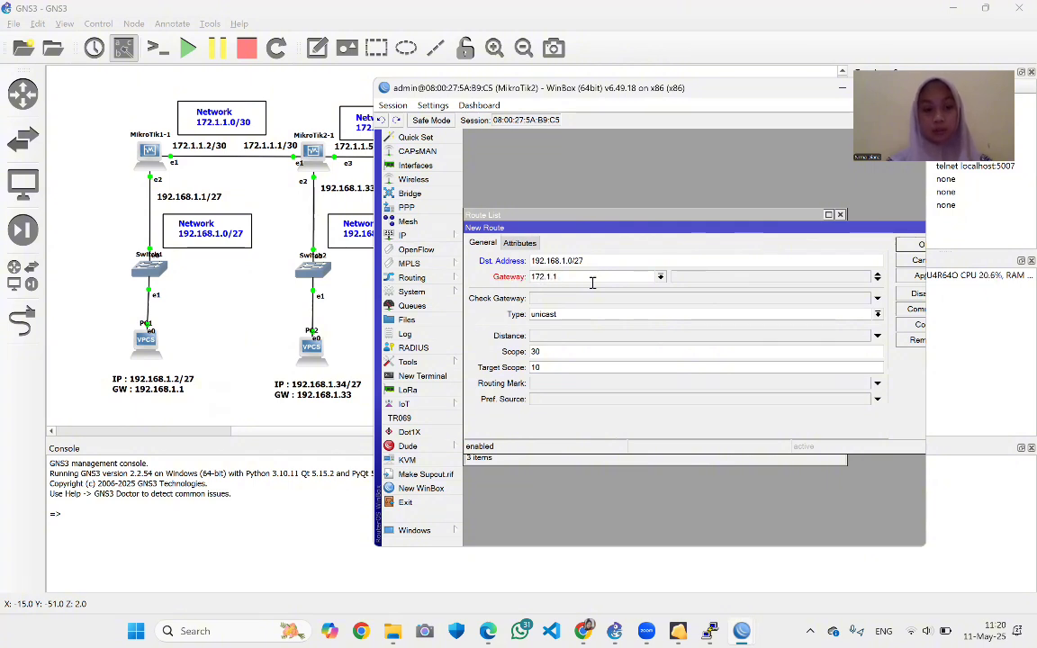
{"action": "type", "text": ".2"}
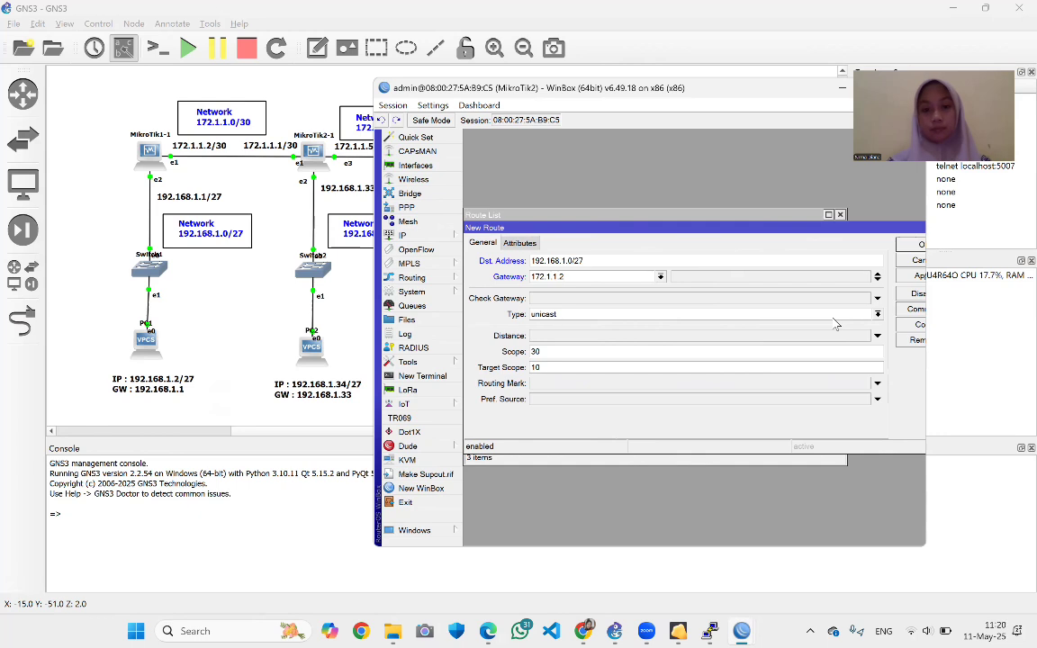
{"action": "left_click", "coordinate": [915, 277]}
{"action": "left_click", "coordinate": [913, 246]}
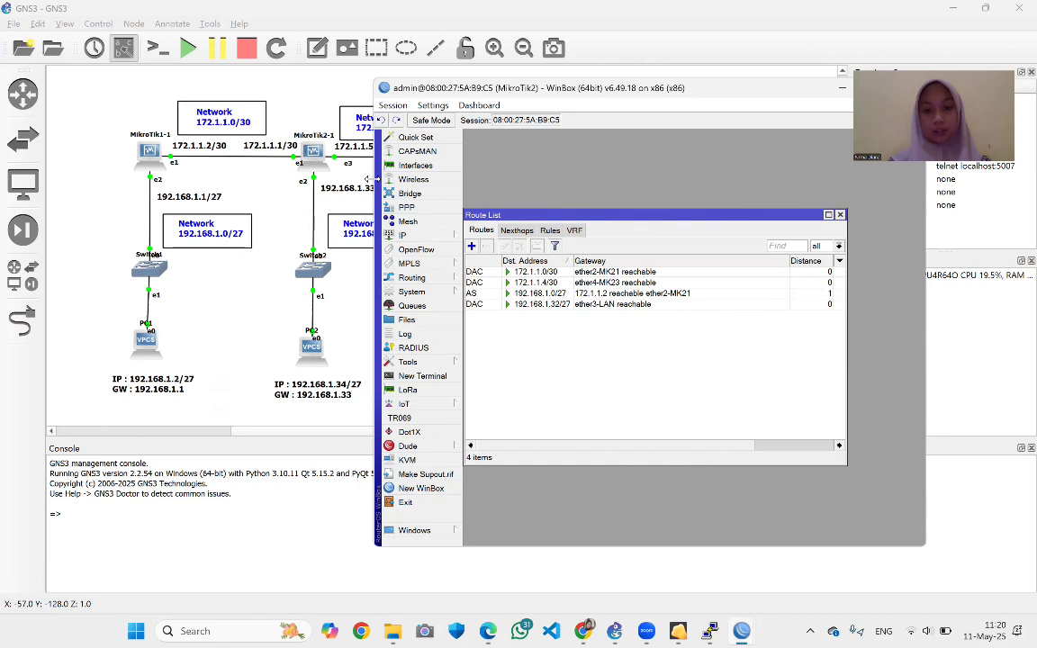
{"action": "left_click_drag", "start_coordinate": [366, 178], "coordinate": [591, 179]}
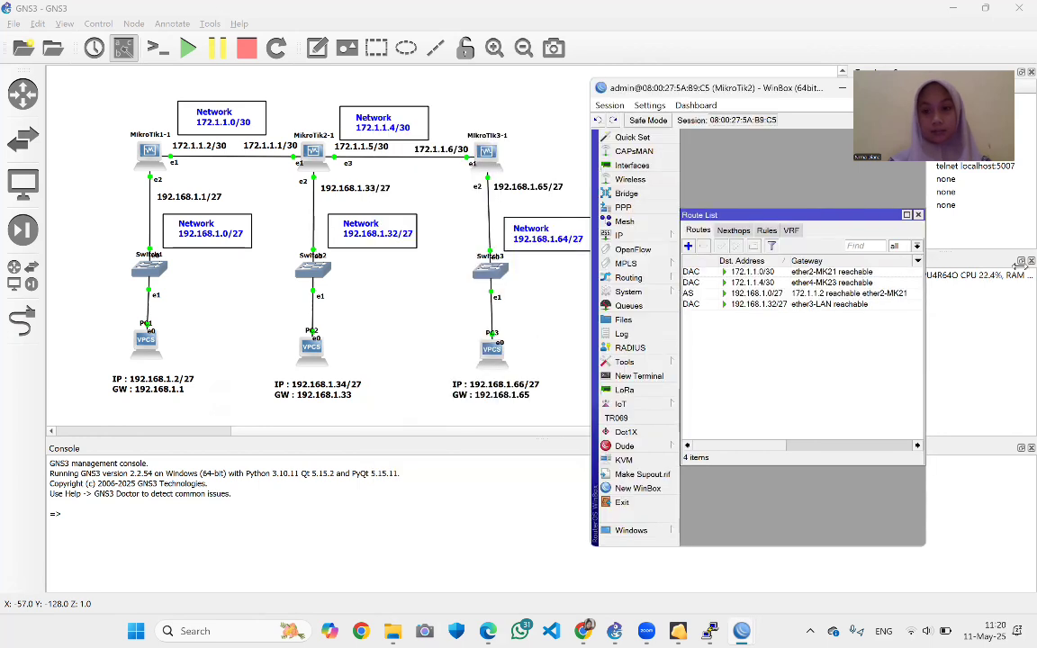
Widen the MikroTik2 session window and start a new route with destination address 192.168.1.64/27
{"action": "left_click_drag", "start_coordinate": [926, 244], "coordinate": [1031, 243]}
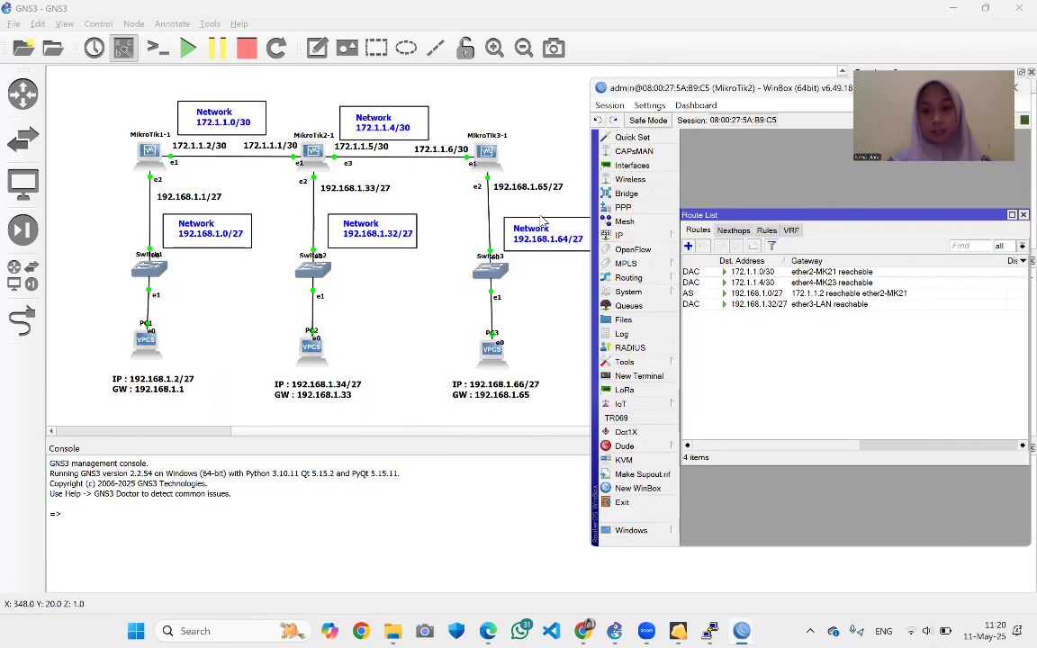
{"action": "left_click", "coordinate": [688, 247]}
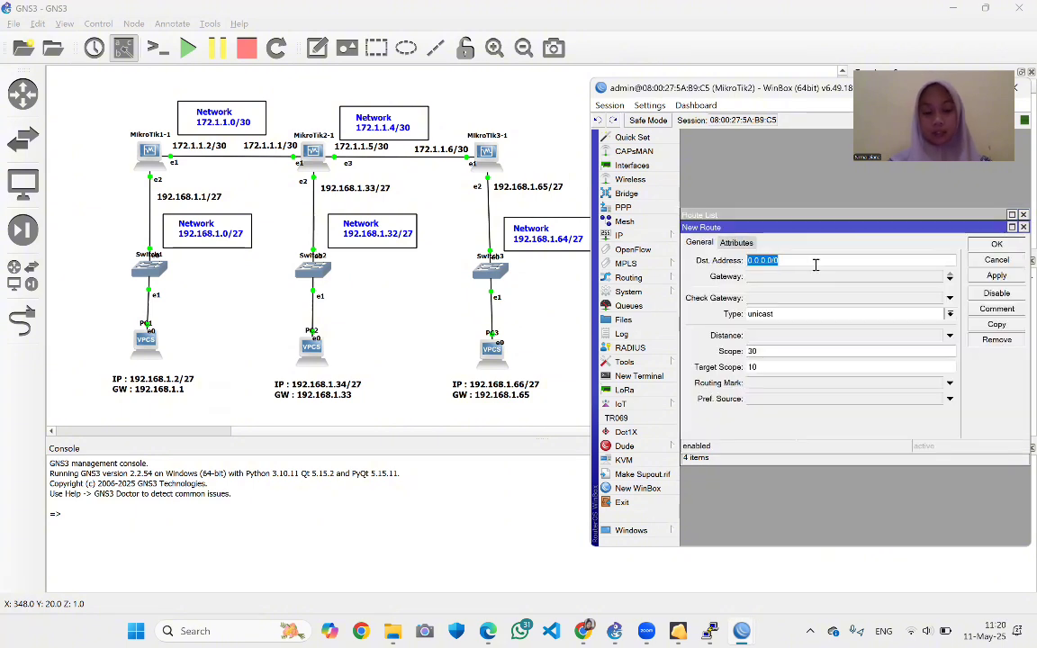
{"action": "type", "text": "192"}
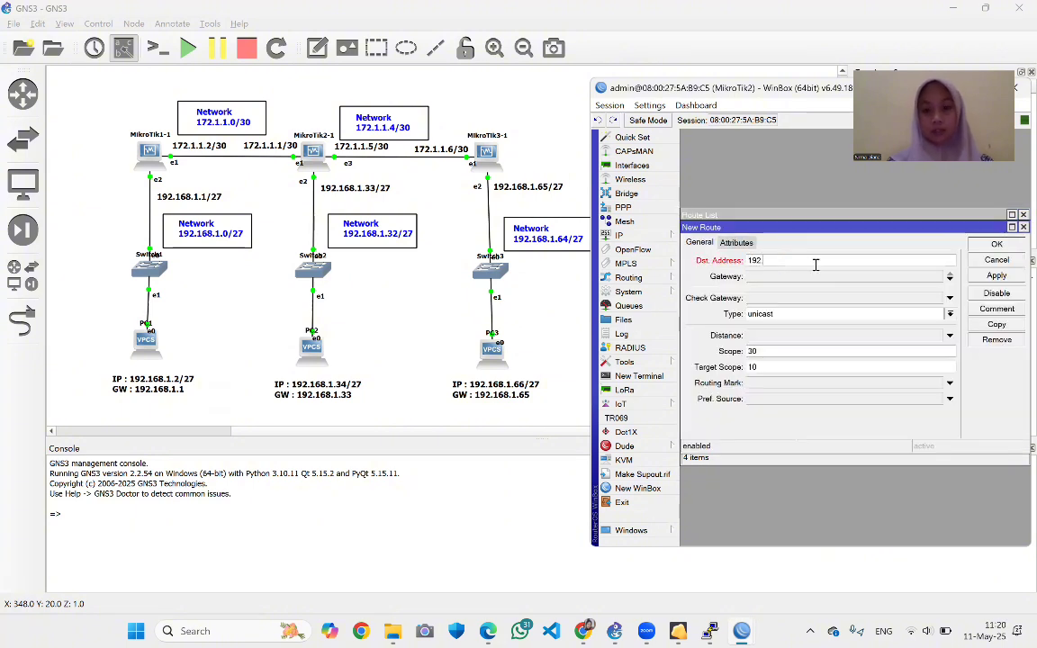
{"action": "type", "text": ".168"}
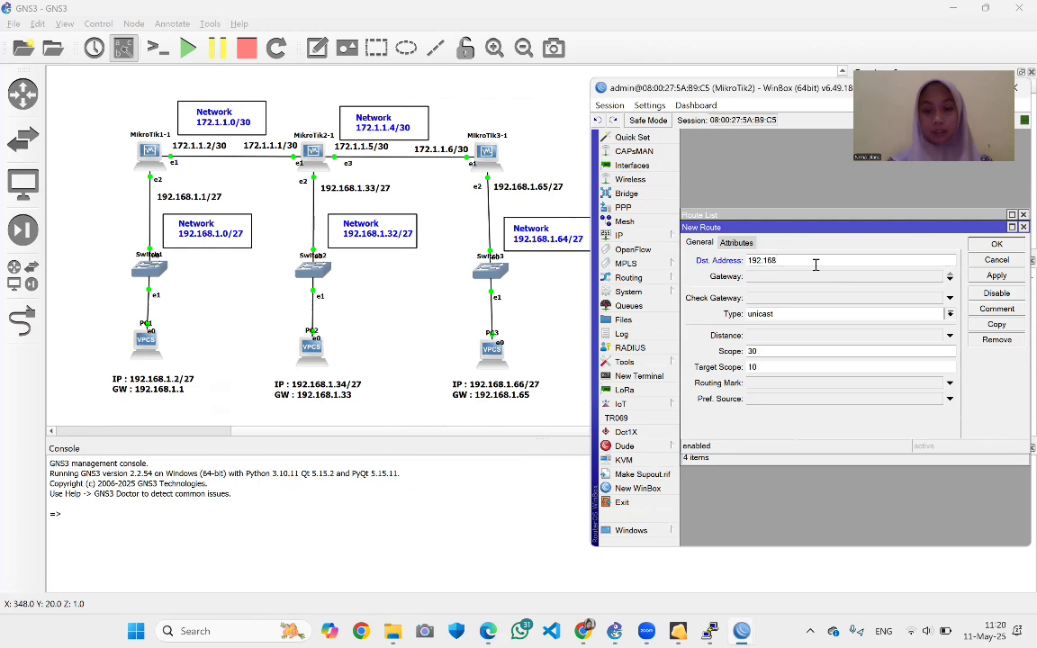
{"action": "type", "text": ".1"}
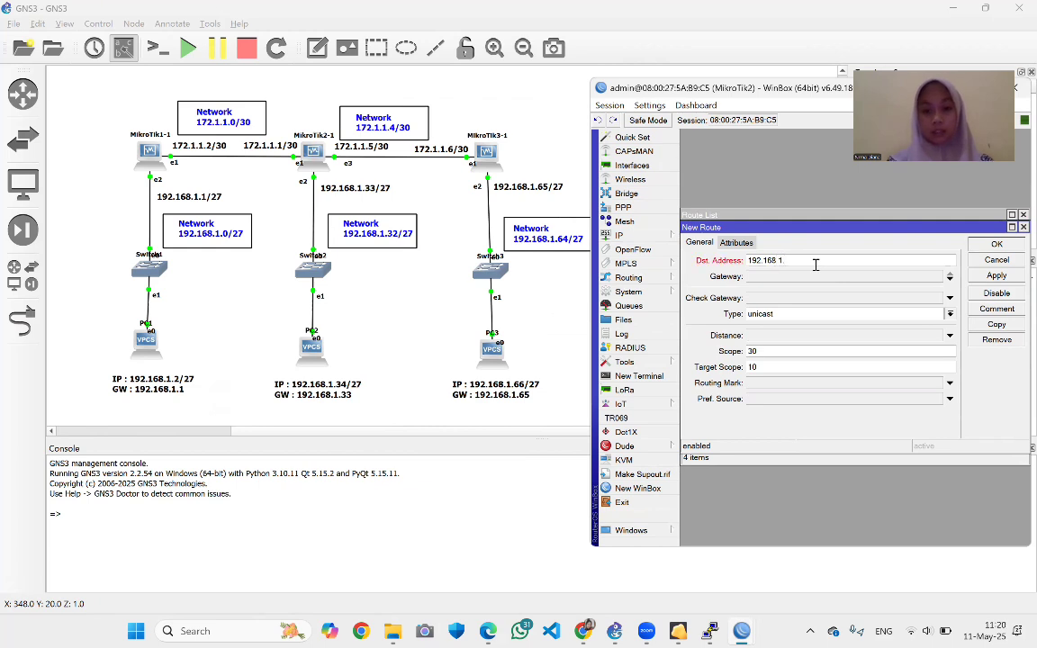
{"action": "type", "text": ".64/"}
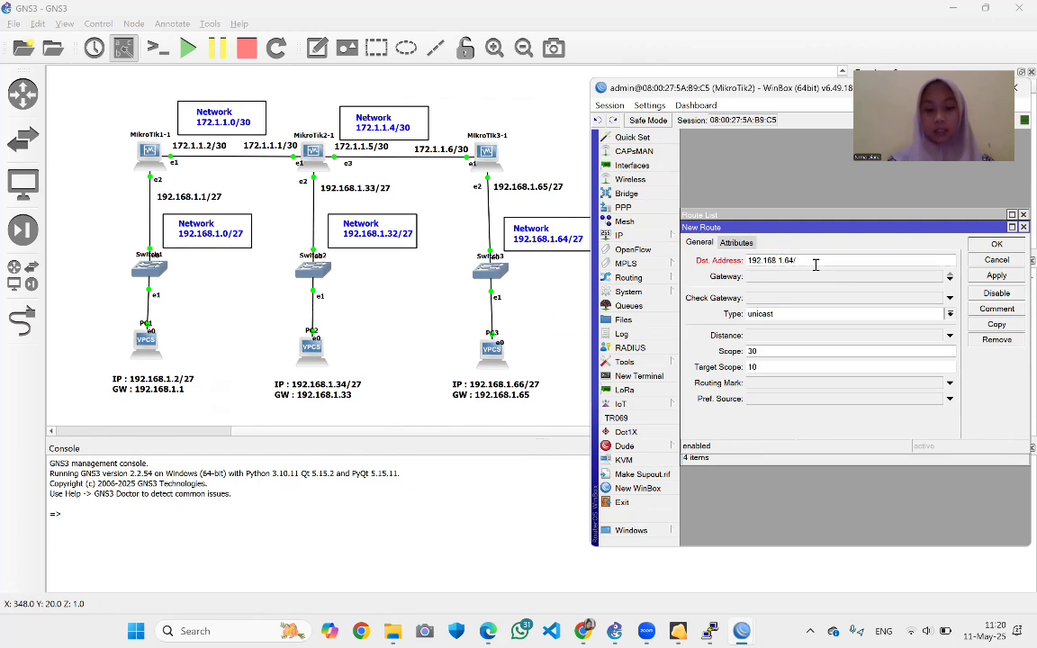
{"action": "type", "text": "27"}
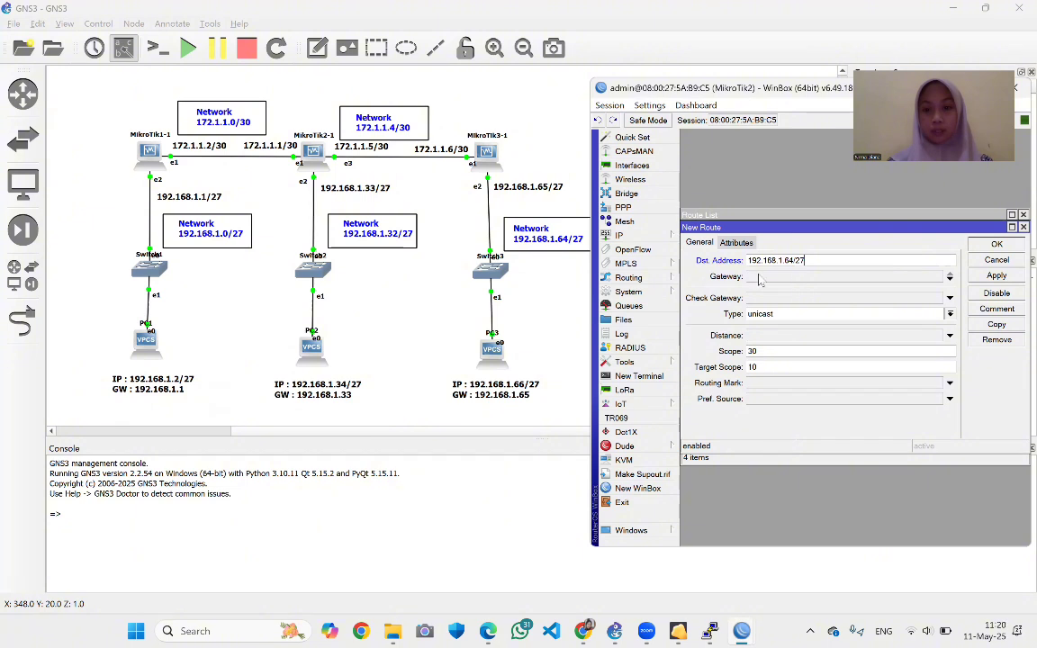
Set the gateway of the 192.168.1.64/27 route to 172.1.1.6, save the route and narrow the session window
{"action": "left_click", "coordinate": [803, 279]}
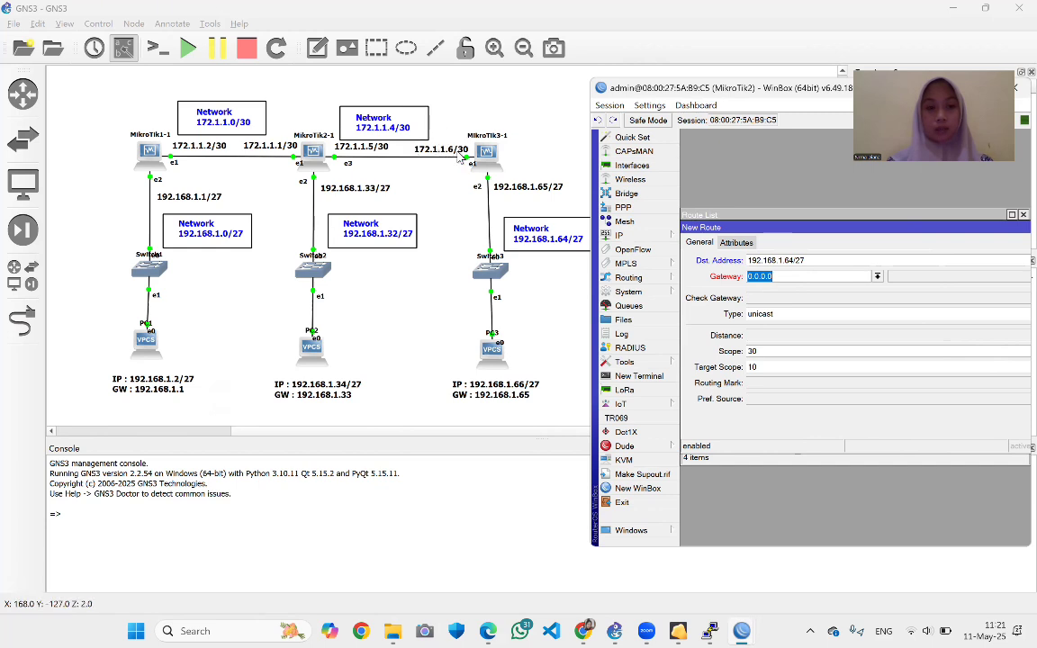
{"action": "type", "text": "1"}
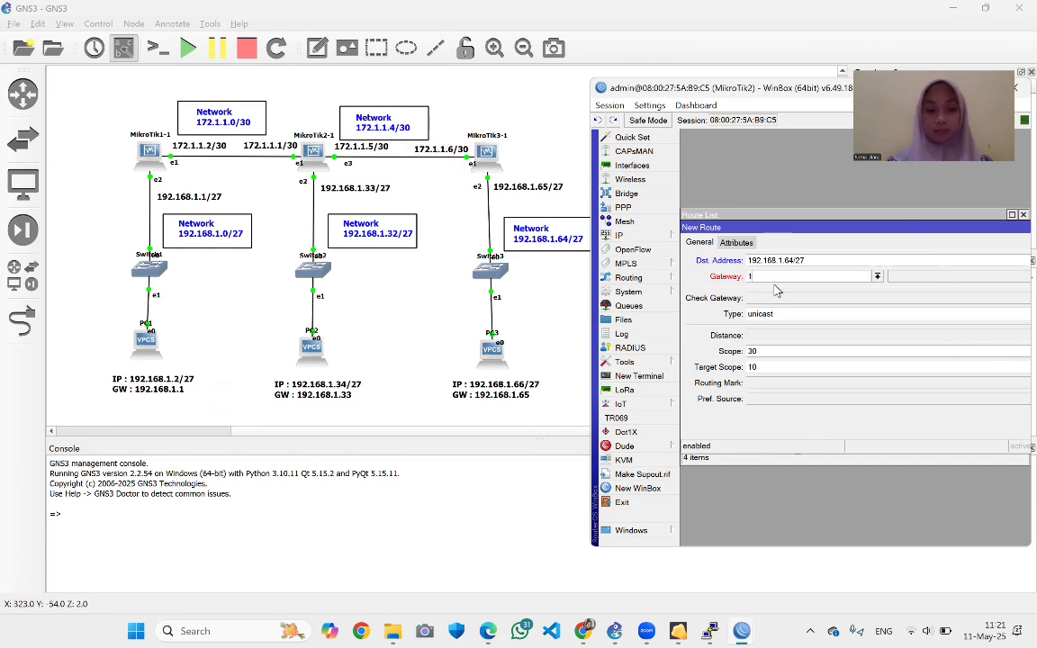
{"action": "type", "text": "72.1.1"}
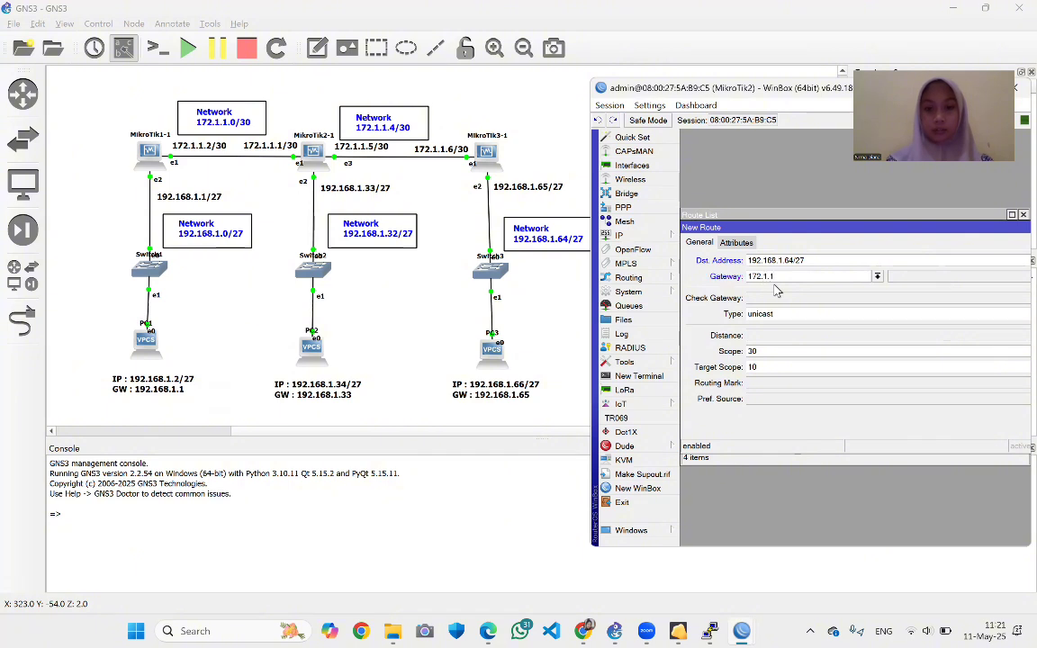
{"action": "type", "text": ".6"}
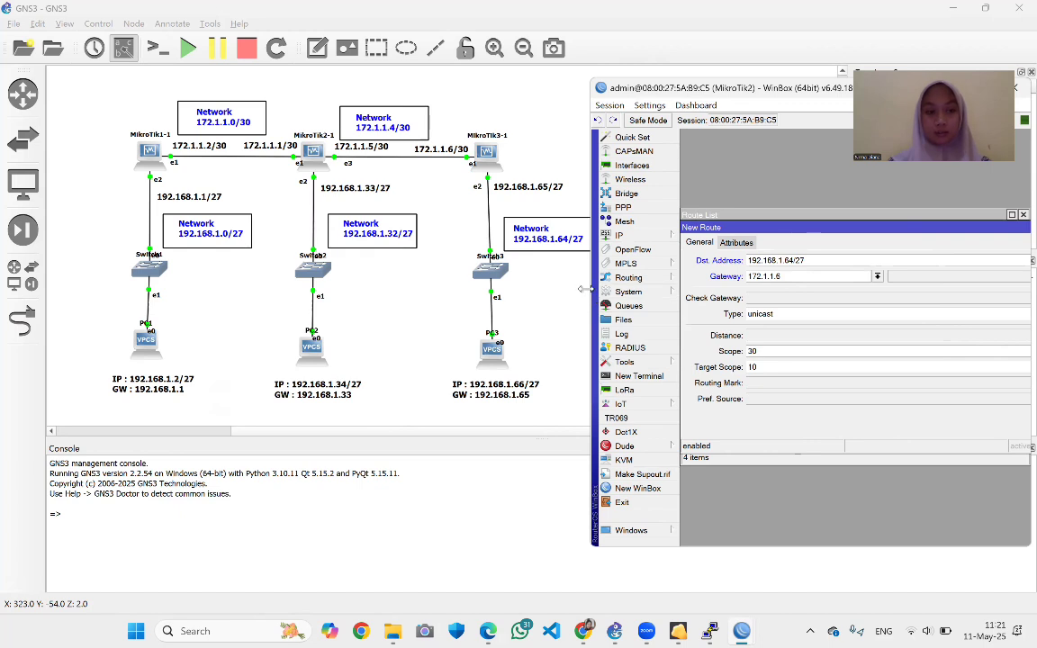
{"action": "left_click_drag", "start_coordinate": [584, 288], "coordinate": [483, 288]}
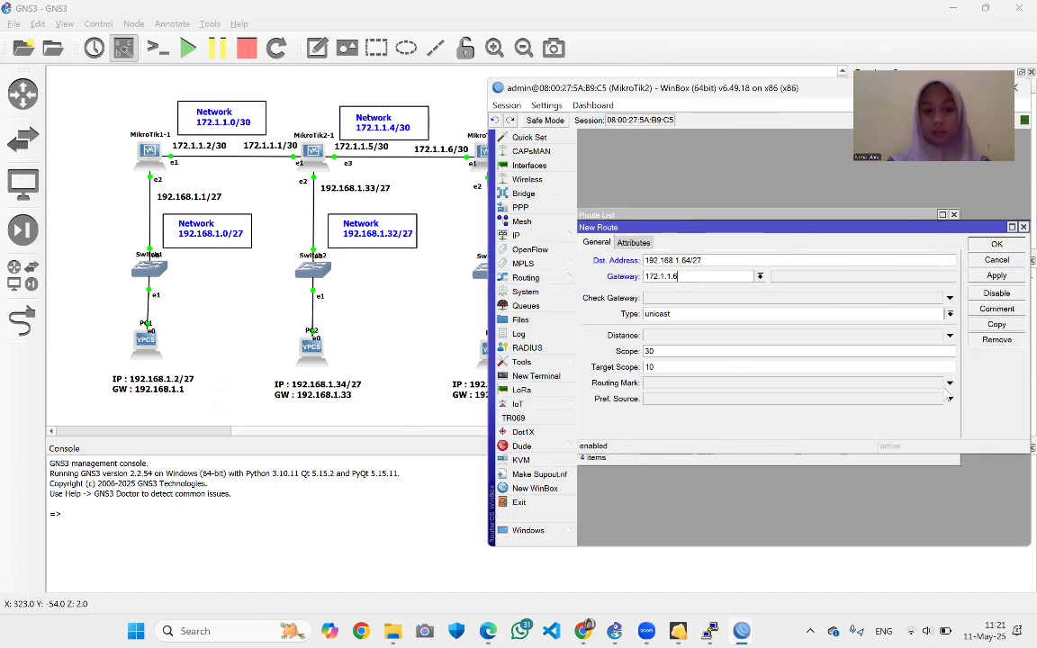
{"action": "left_click", "coordinate": [997, 275]}
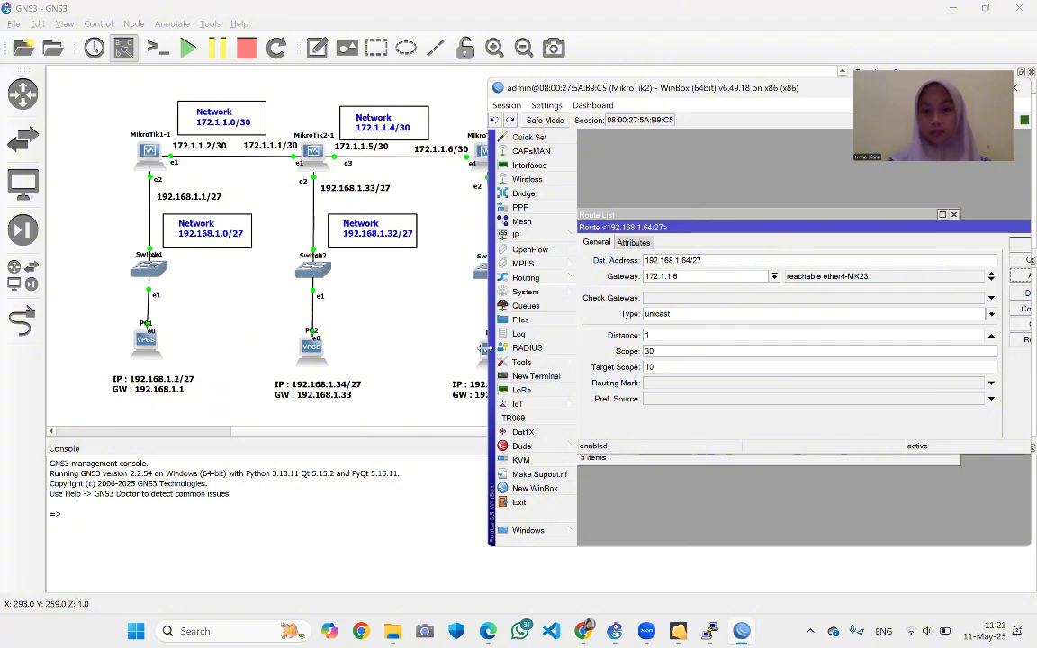
{"action": "left_click_drag", "start_coordinate": [484, 348], "coordinate": [445, 348]}
{"action": "left_click", "coordinate": [997, 244]}
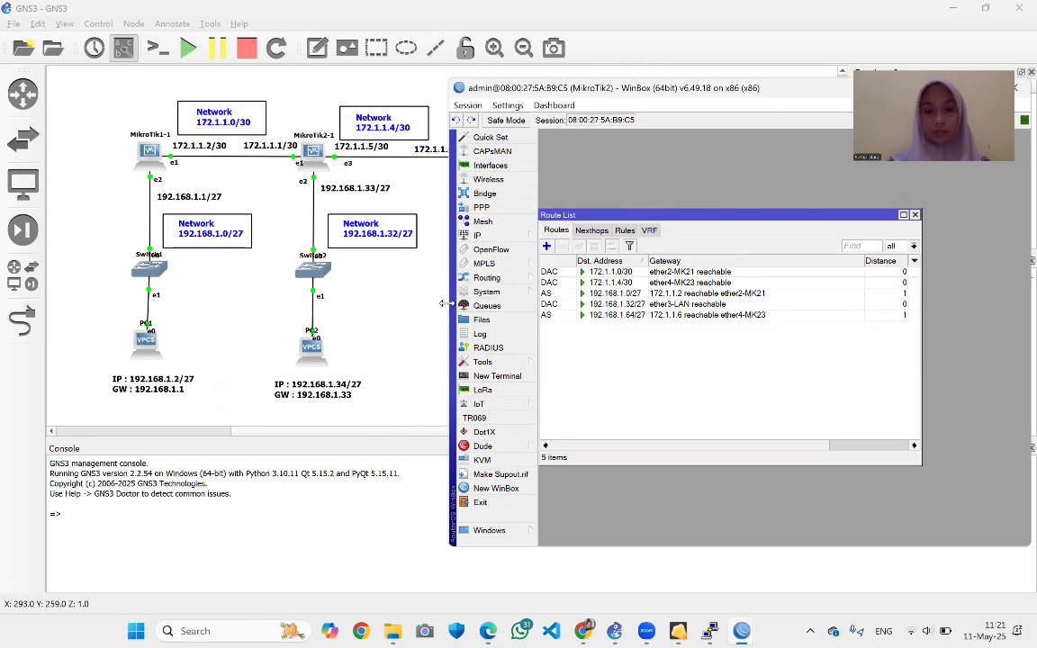
{"action": "left_click_drag", "start_coordinate": [442, 303], "coordinate": [611, 303]}
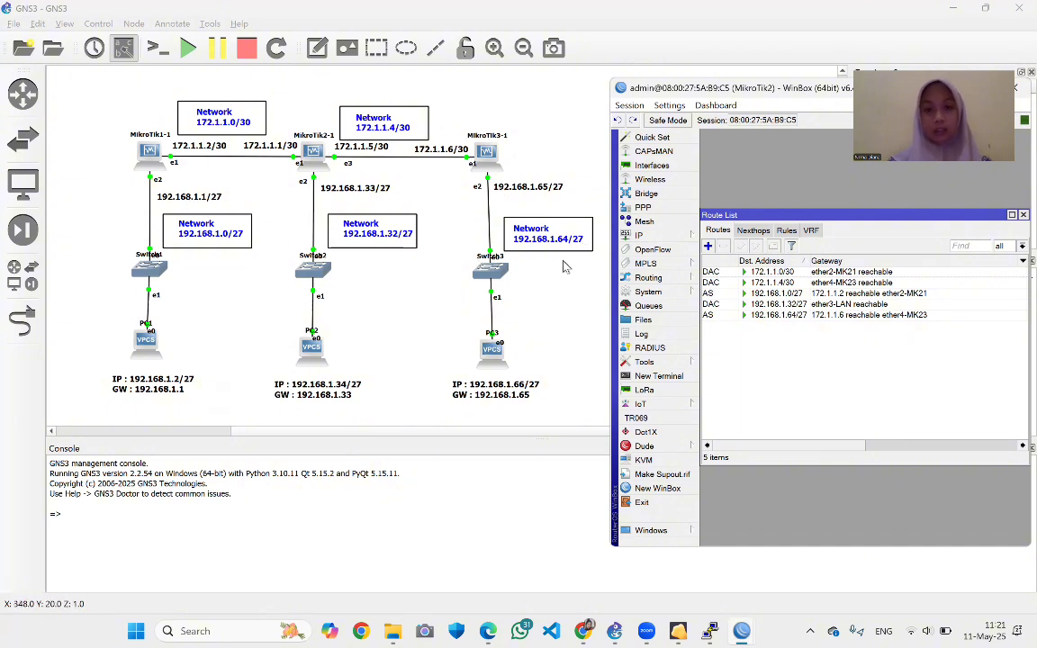
Connect to MikroTik3 as admin in a new WinBox session and dismiss its password change prompt and file list
{"action": "left_click", "coordinate": [666, 487]}
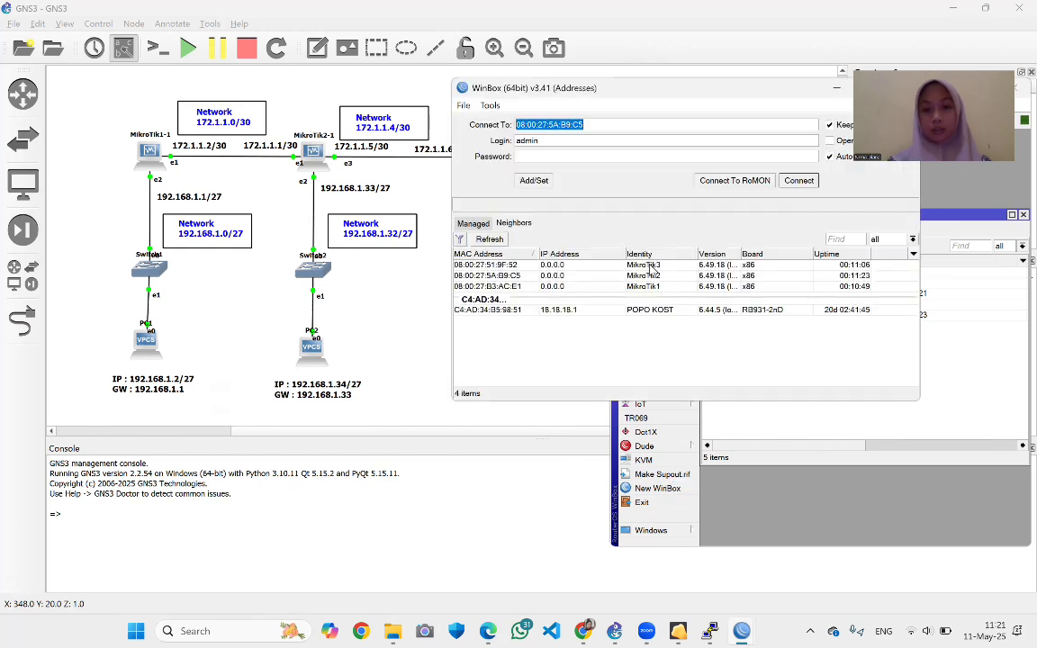
{"action": "left_click", "coordinate": [648, 264]}
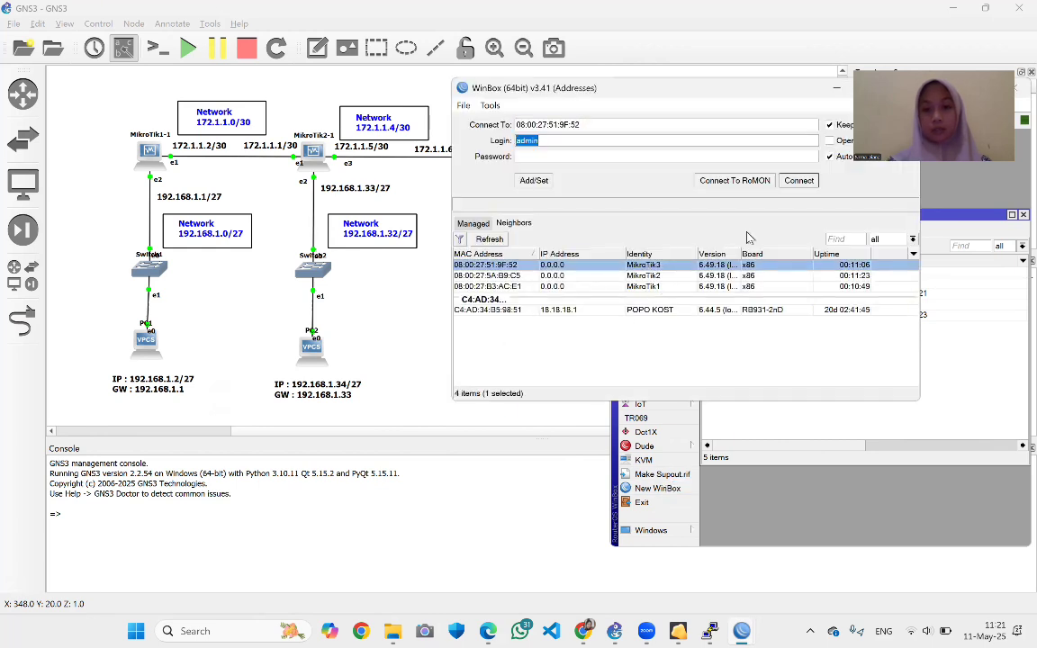
{"action": "left_click", "coordinate": [798, 181]}
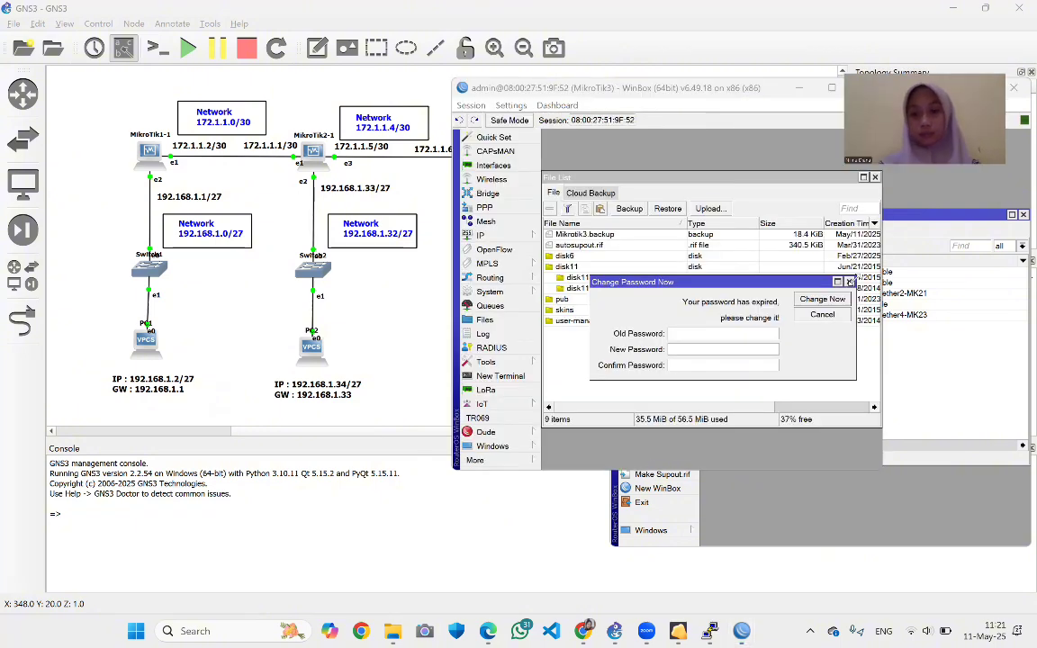
{"action": "left_click", "coordinate": [849, 282]}
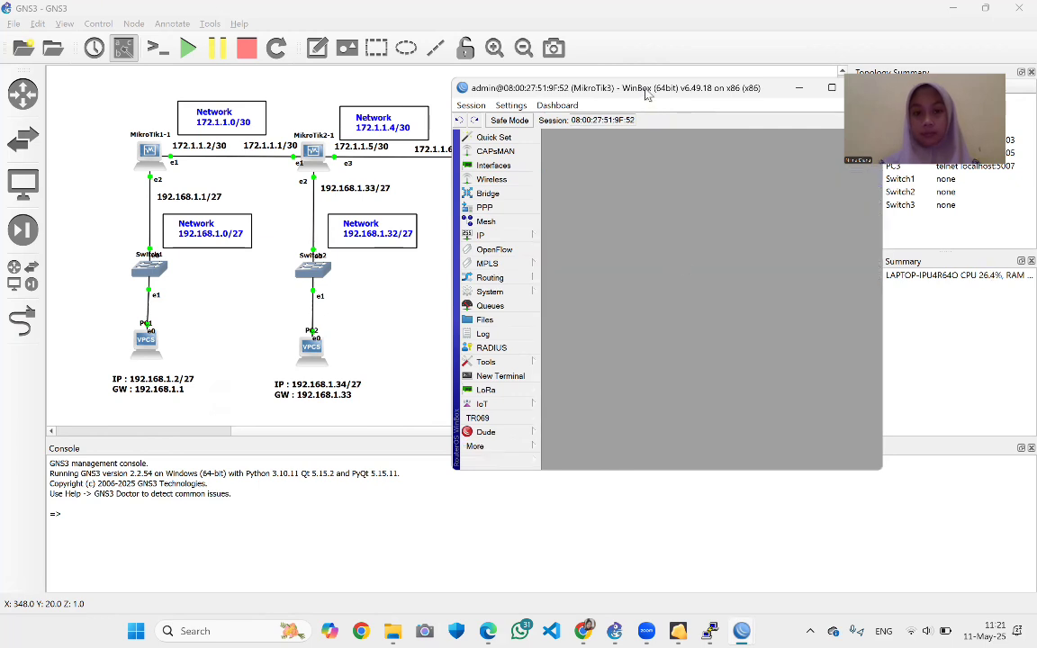
Move the MikroTik3 session window clear of the topology's routers and open its IP route list
{"action": "left_click_drag", "start_coordinate": [646, 94], "coordinate": [755, 154]}
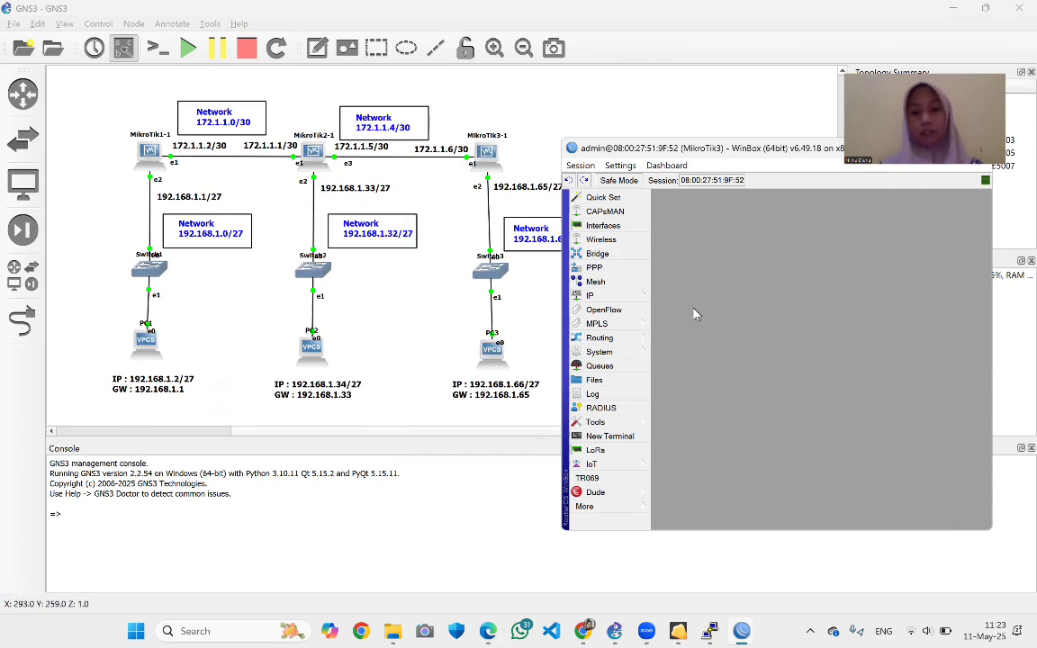
{"action": "left_click", "coordinate": [592, 296]}
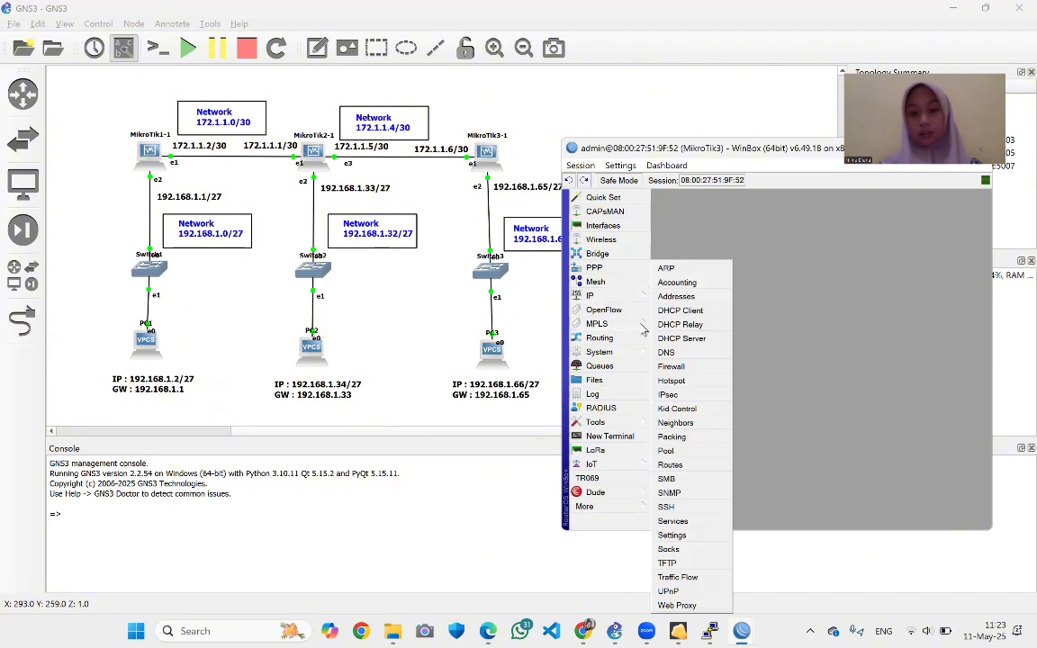
{"action": "left_click", "coordinate": [670, 464]}
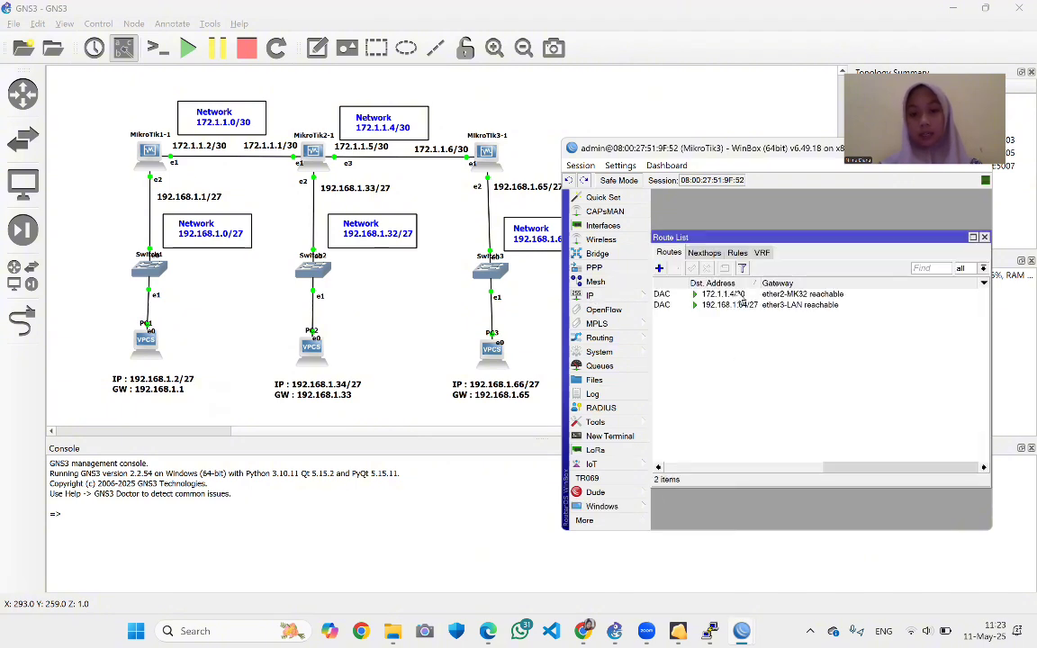
Start a new route on MikroTik3 with destination address 172.1.1.0/30
{"action": "left_click", "coordinate": [659, 268]}
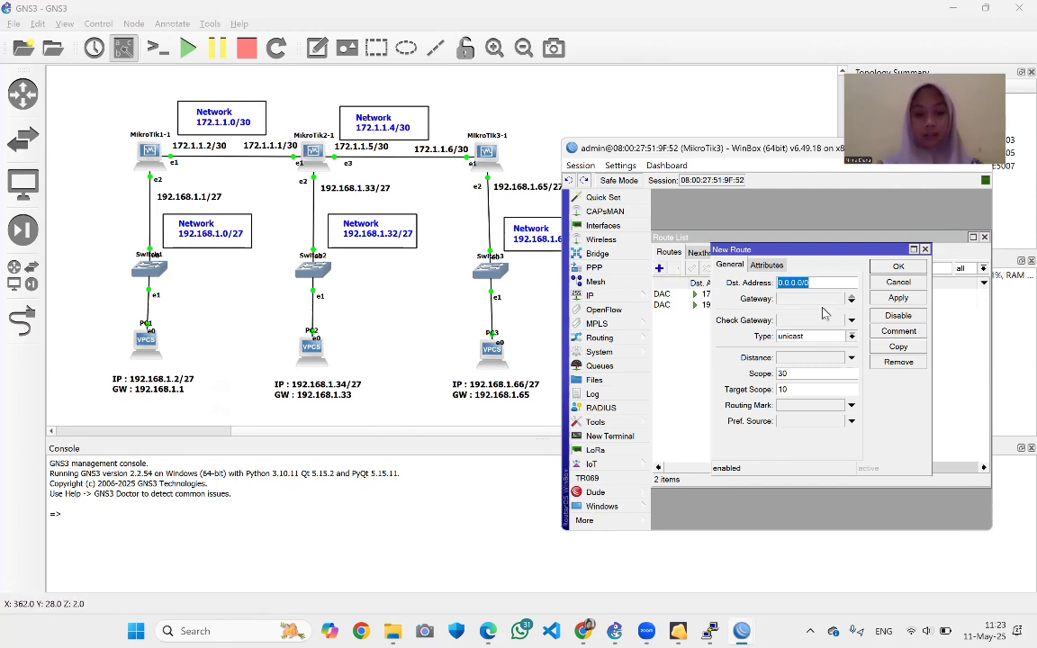
{"action": "type", "text": "172.1.1"}
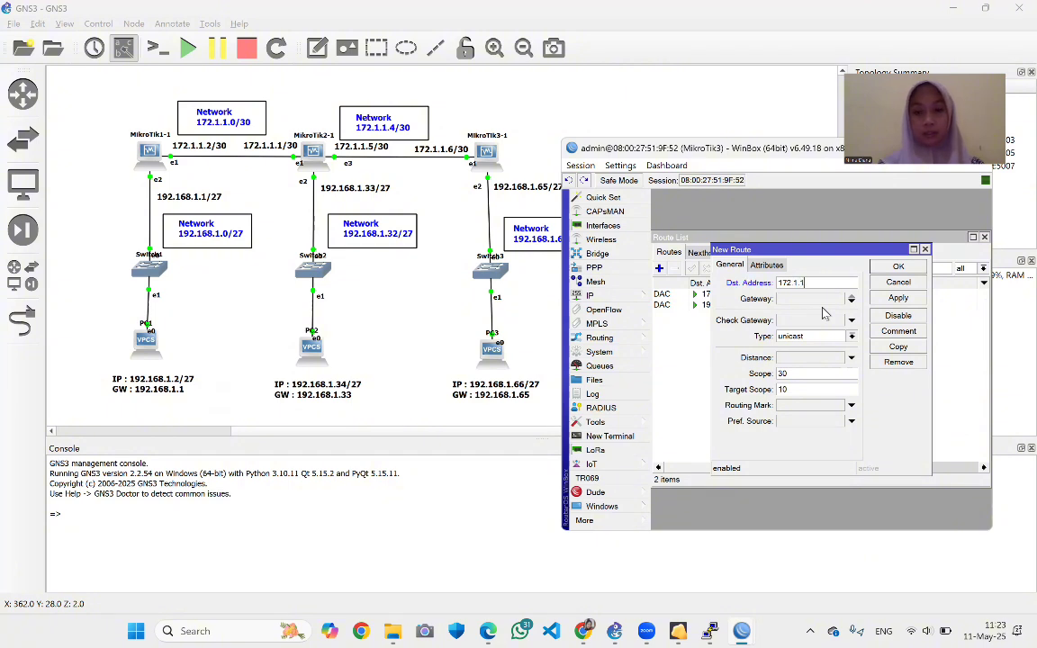
{"action": "type", "text": ".0"}
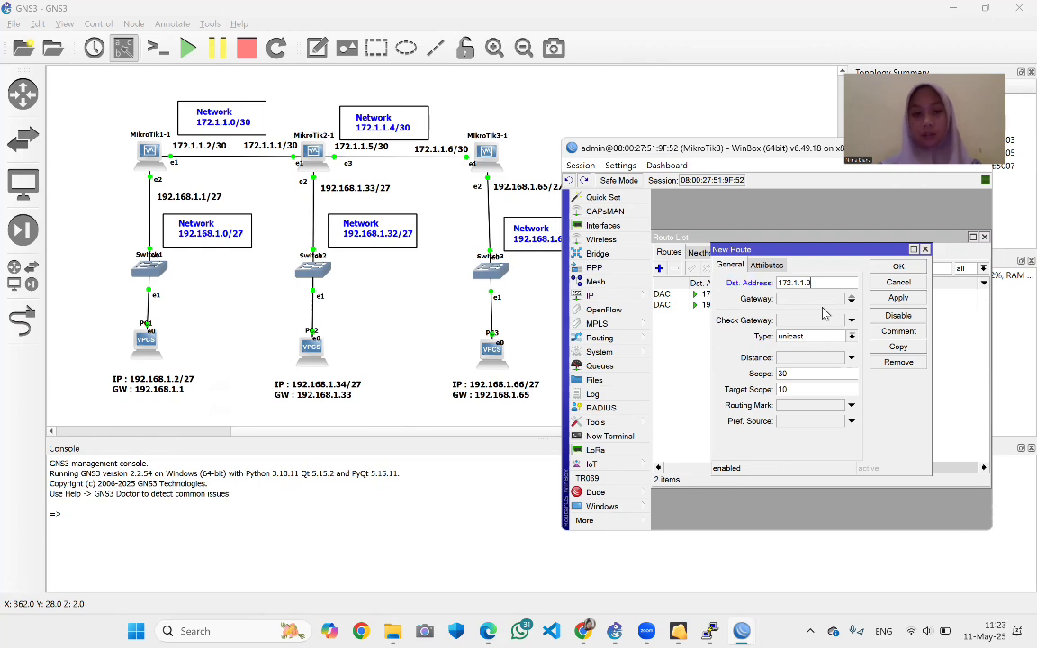
{"action": "type", "text": "/30"}
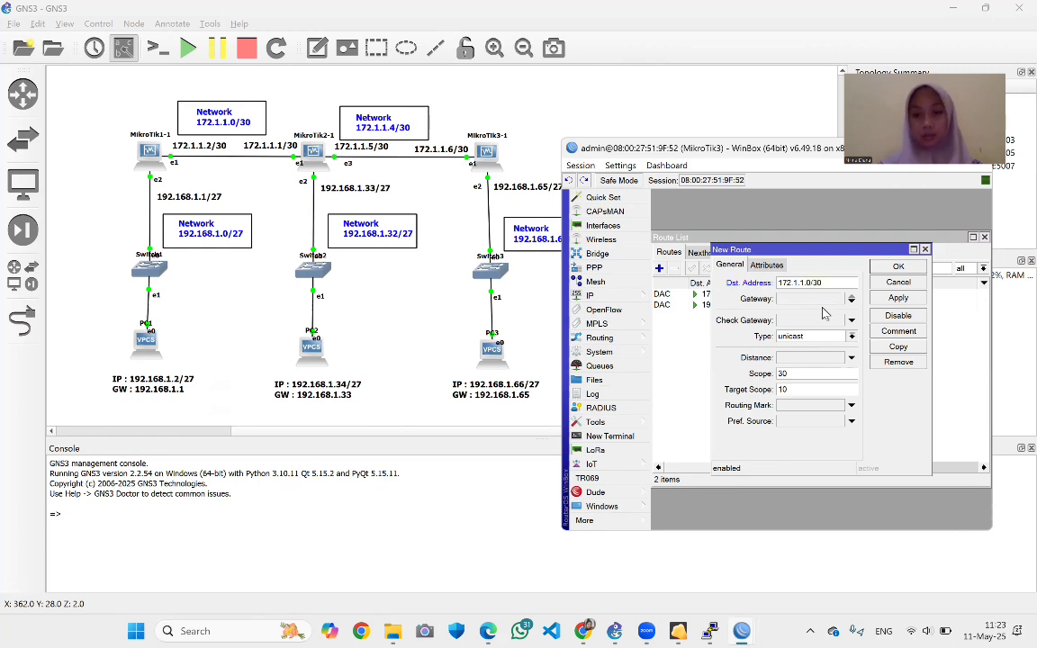
Set the gateway of the 172.1.1.0/30 route to 172.1.1.5, widen the session window and save the route
{"action": "left_click", "coordinate": [802, 298]}
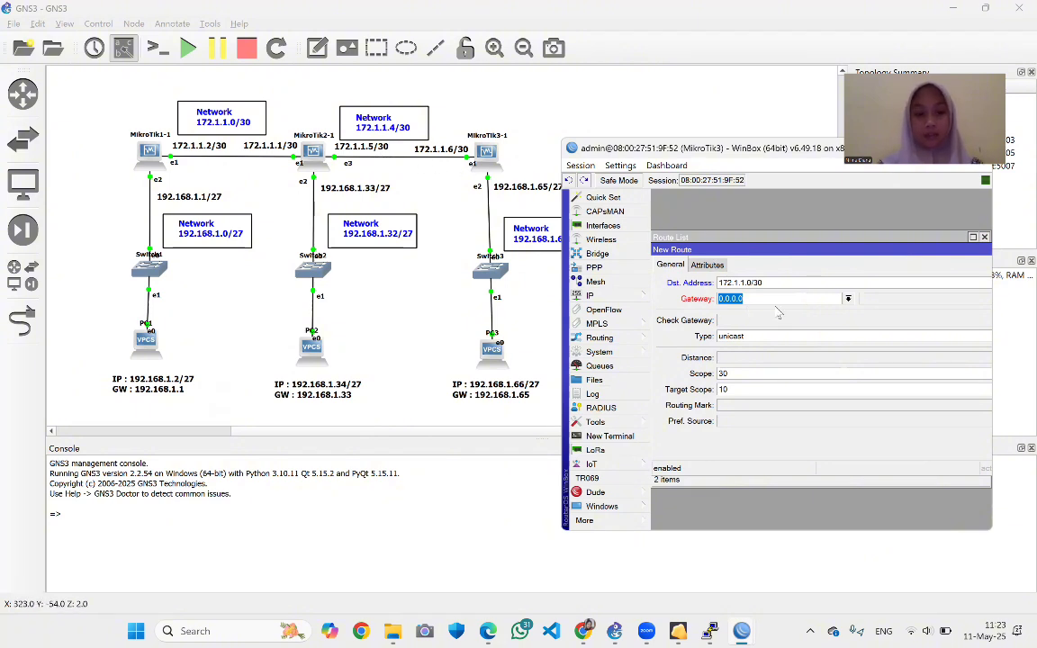
{"action": "type", "text": "172"}
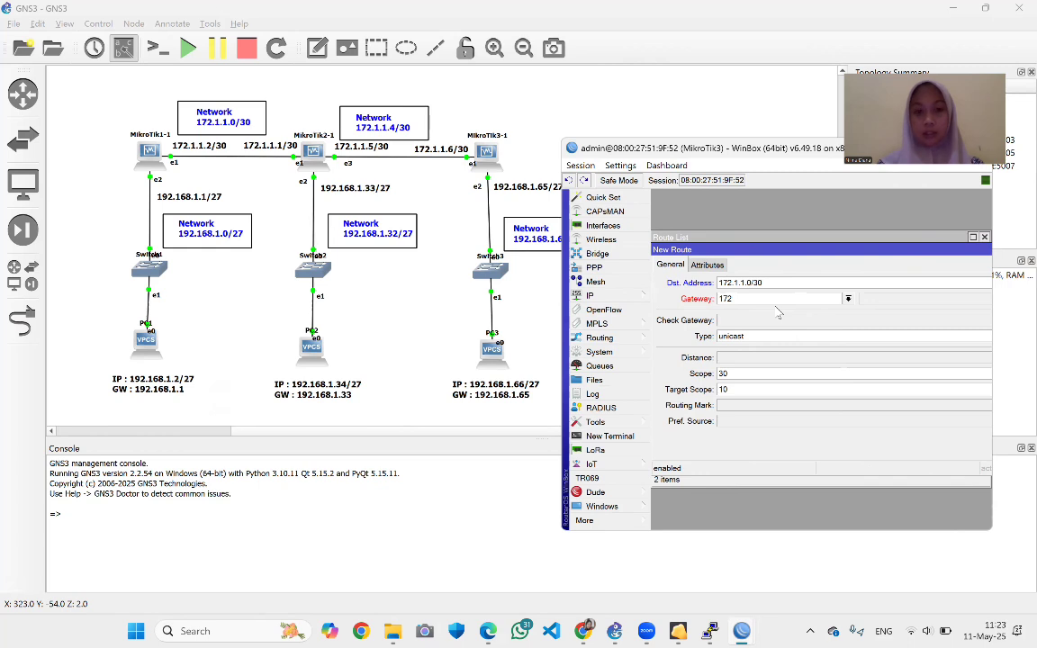
{"action": "type", "text": ".1.1.5"}
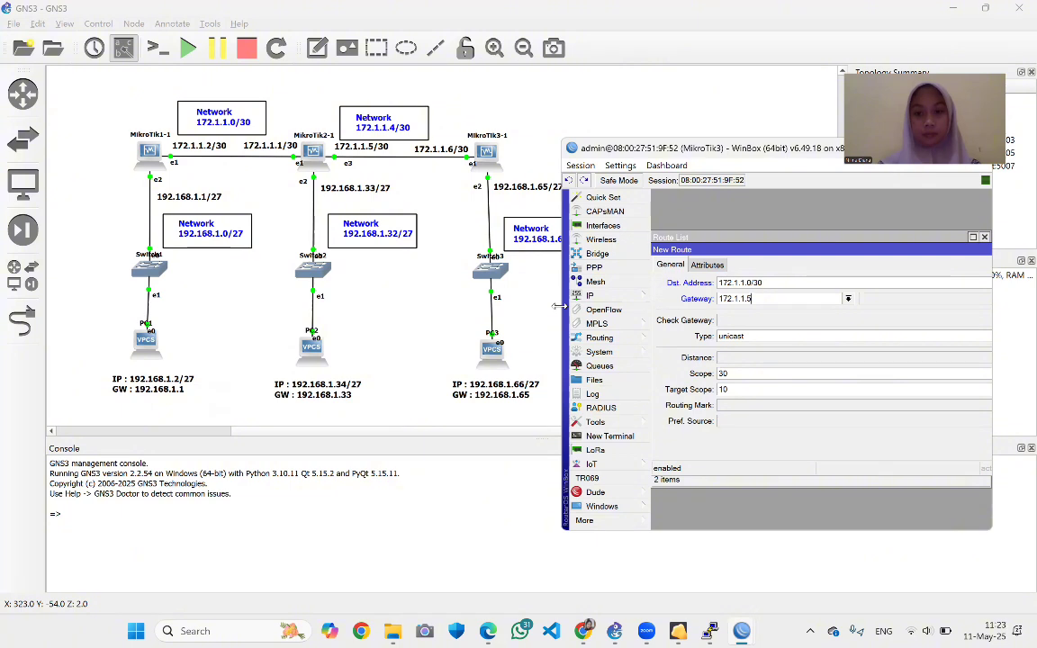
{"action": "left_click_drag", "start_coordinate": [558, 306], "coordinate": [453, 305]}
{"action": "left_click", "coordinate": [861, 267]}
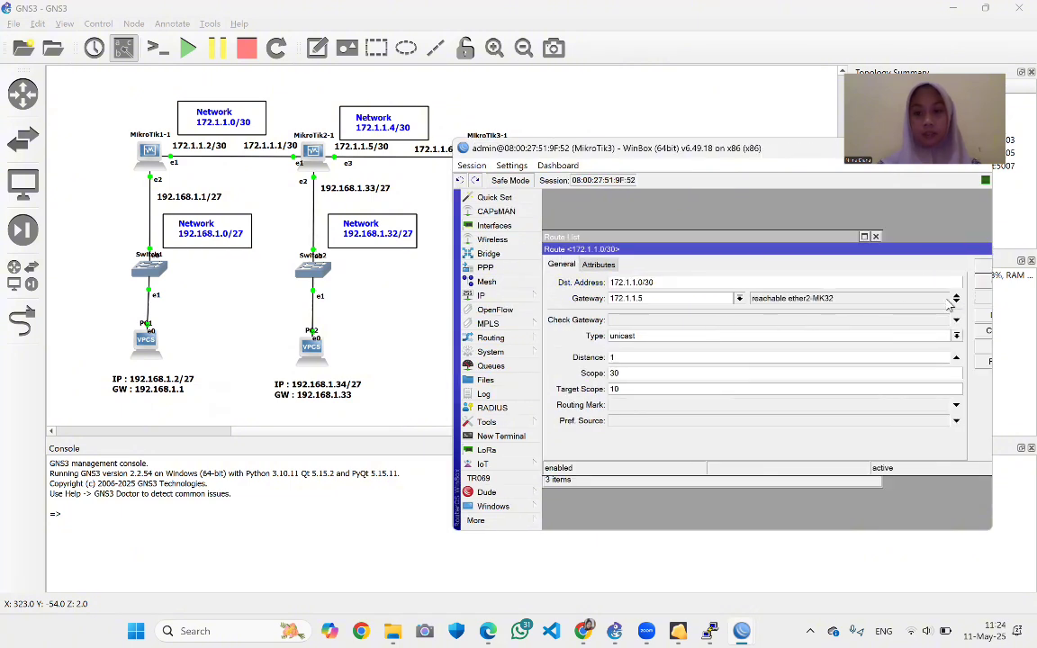
{"action": "left_click", "coordinate": [989, 270]}
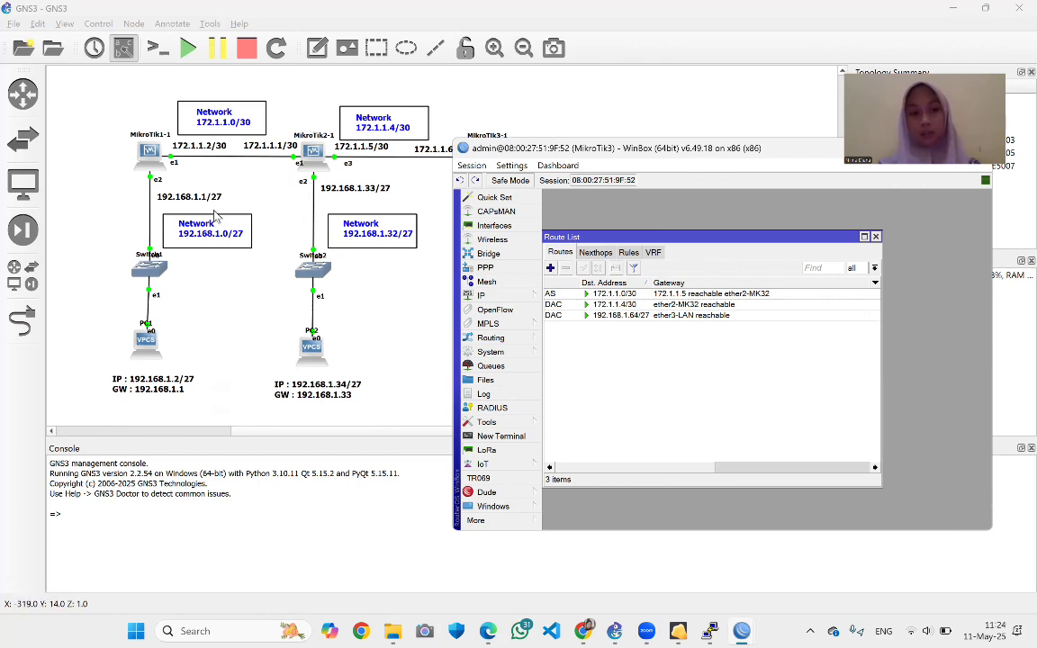
Start a new route on MikroTik3 with destination address 192.168.1.0/27
{"action": "left_click", "coordinate": [550, 268]}
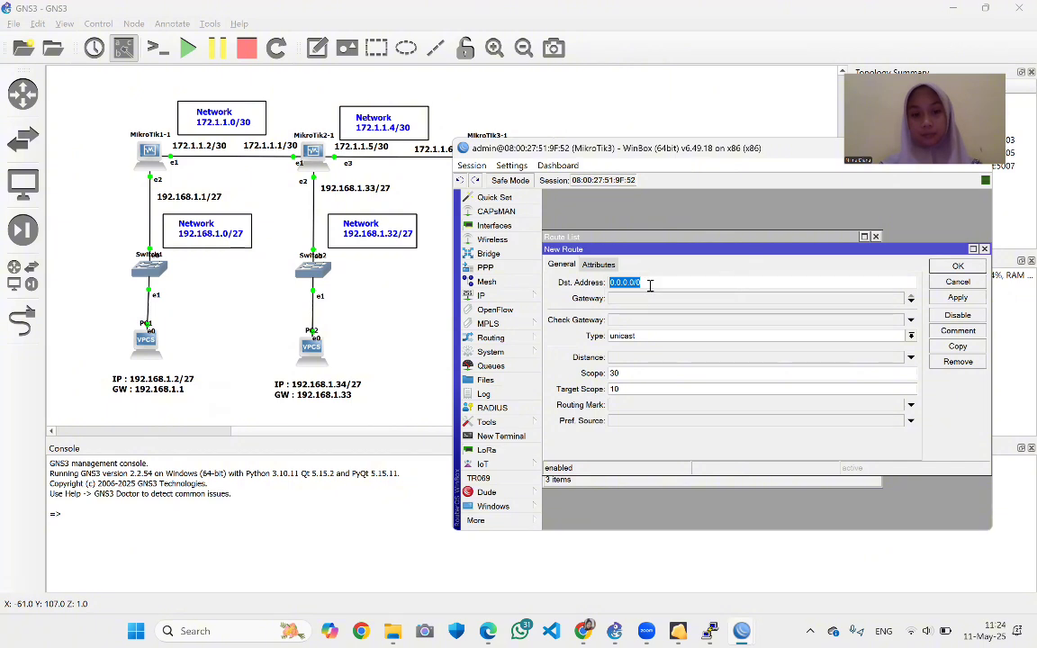
{"action": "type", "text": "19"}
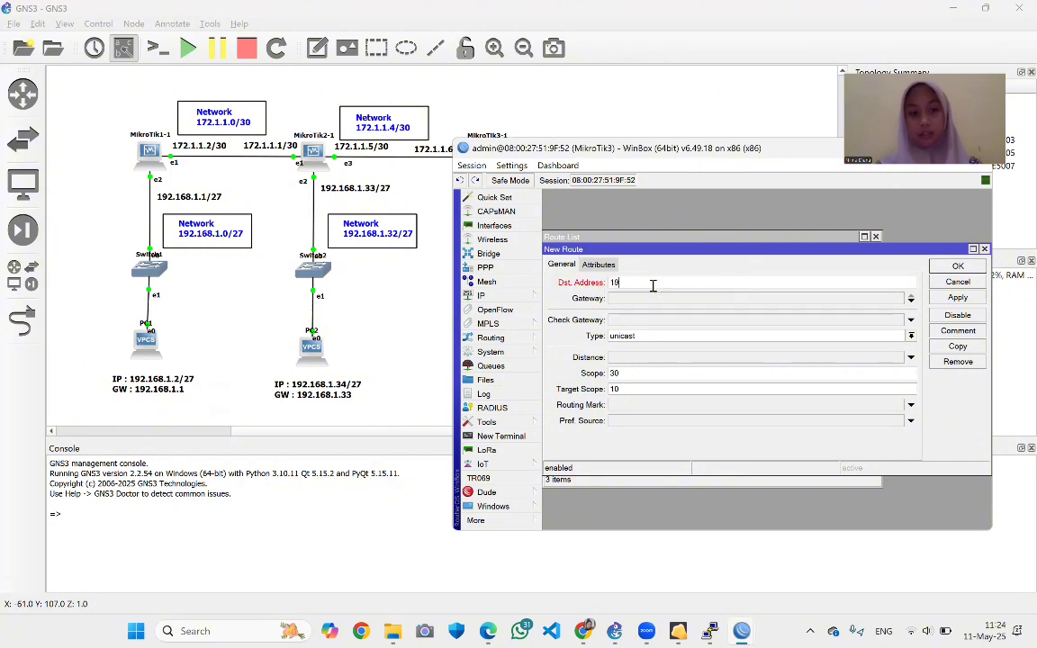
{"action": "type", "text": "2.168.1"}
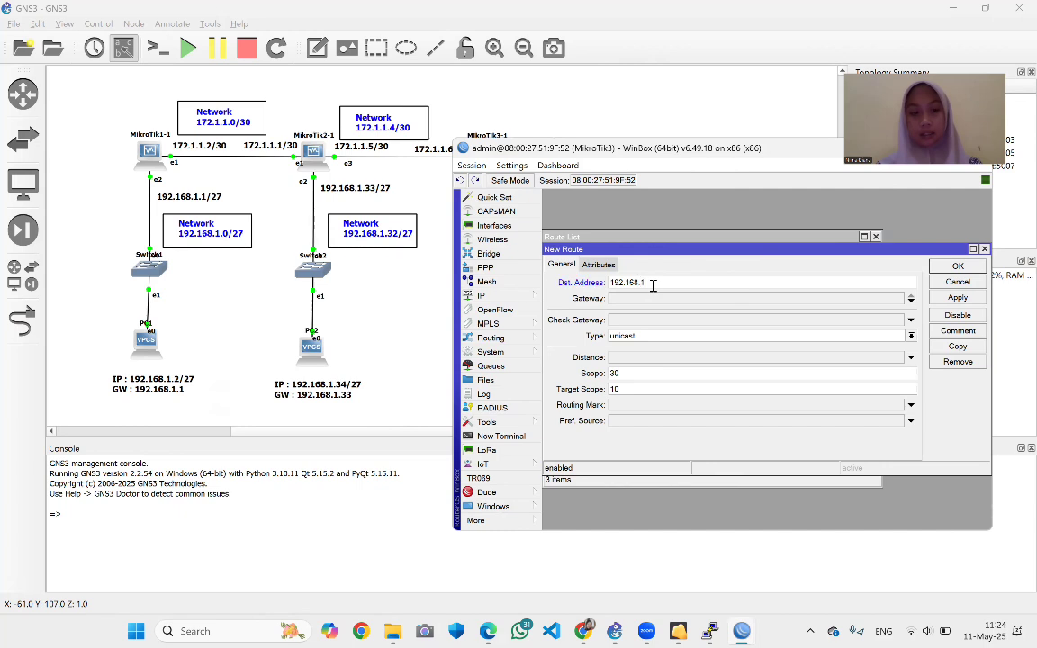
{"action": "type", "text": ".0/27"}
Set the gateway of the 192.168.1.0/27 route to 172.1.1.5, widen the session window and save the route
{"action": "left_click", "coordinate": [646, 299]}
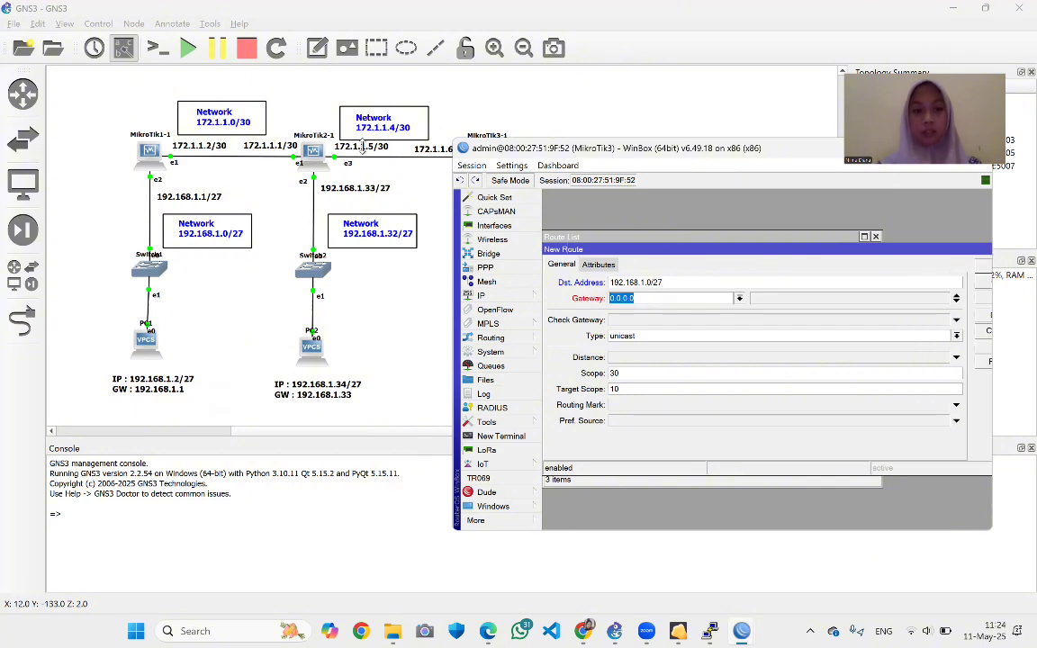
{"action": "type", "text": "172"}
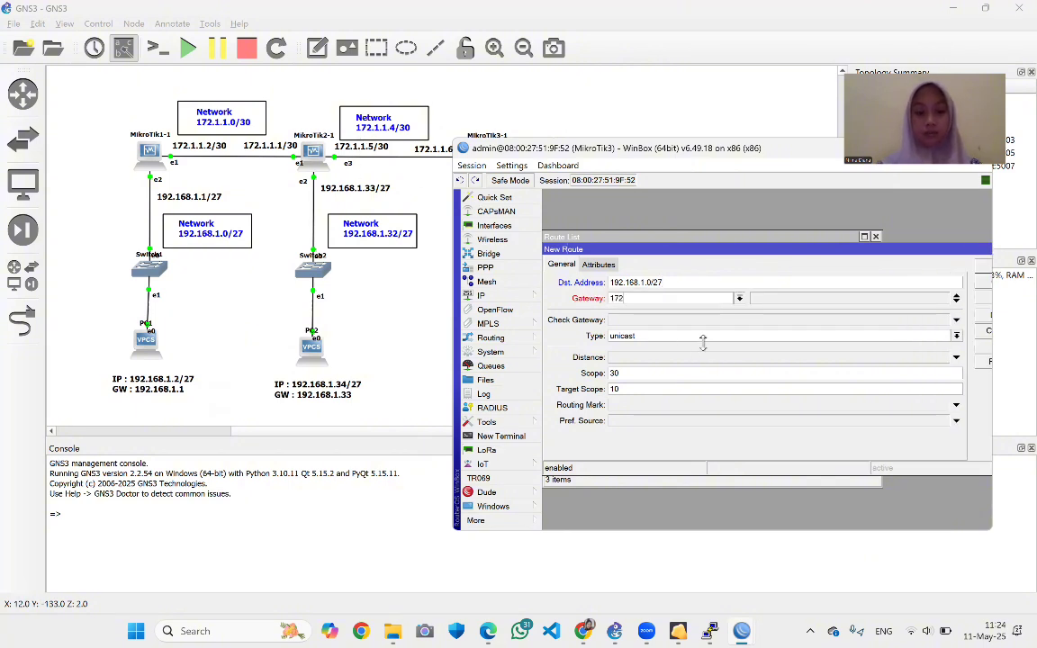
{"action": "type", "text": ".1.1"}
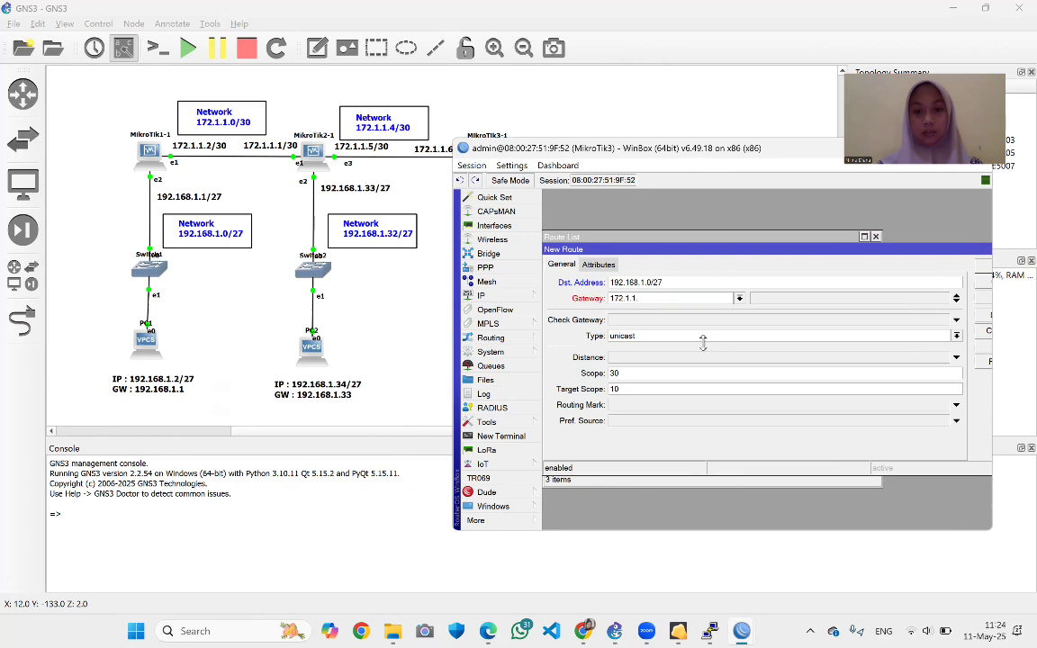
{"action": "type", "text": ".5/30"}
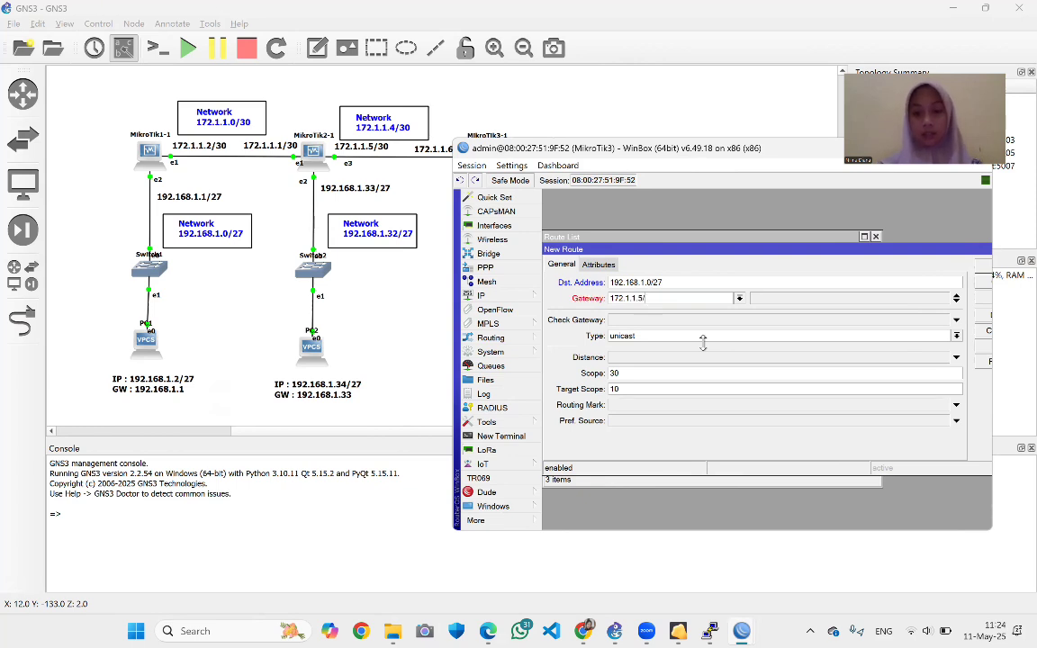
{"action": "key", "text": "BackSpace"}
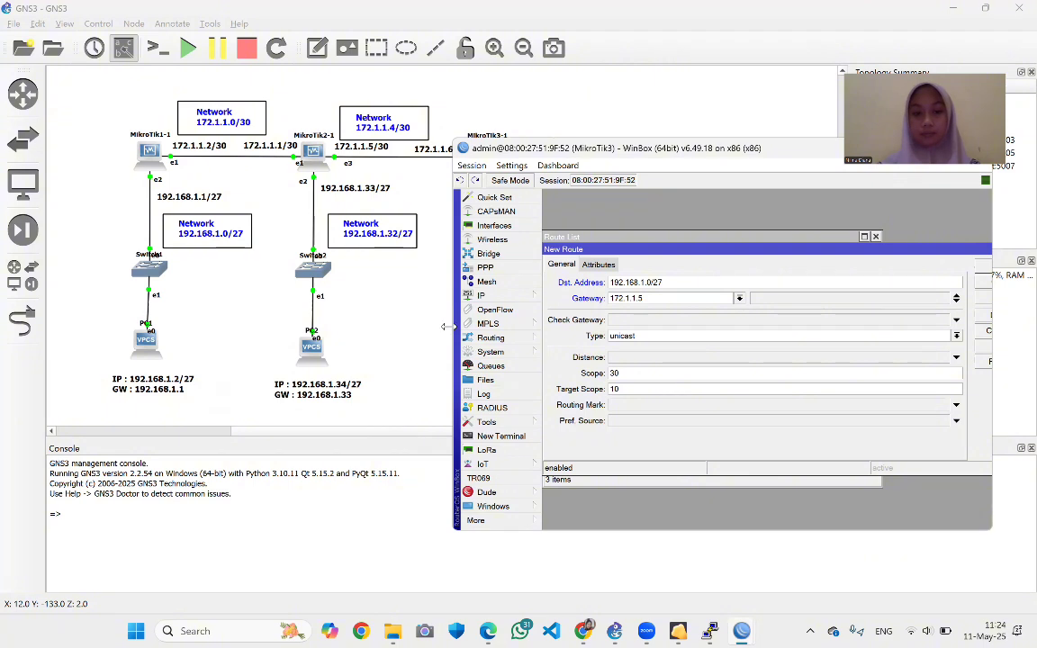
{"action": "left_click_drag", "start_coordinate": [447, 327], "coordinate": [408, 326]}
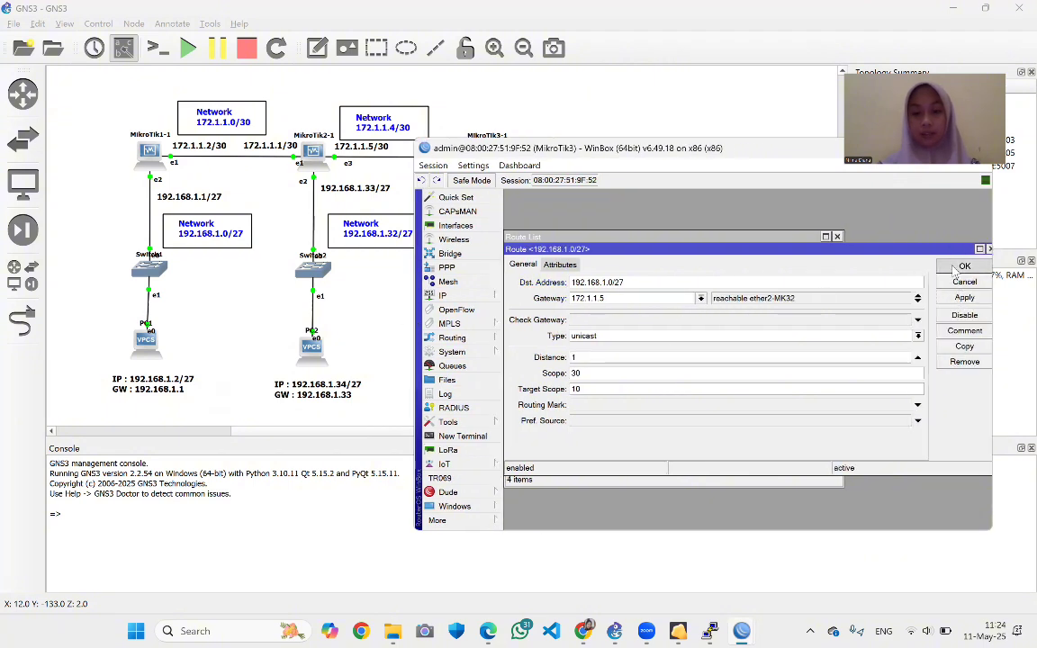
{"action": "left_click", "coordinate": [956, 269]}
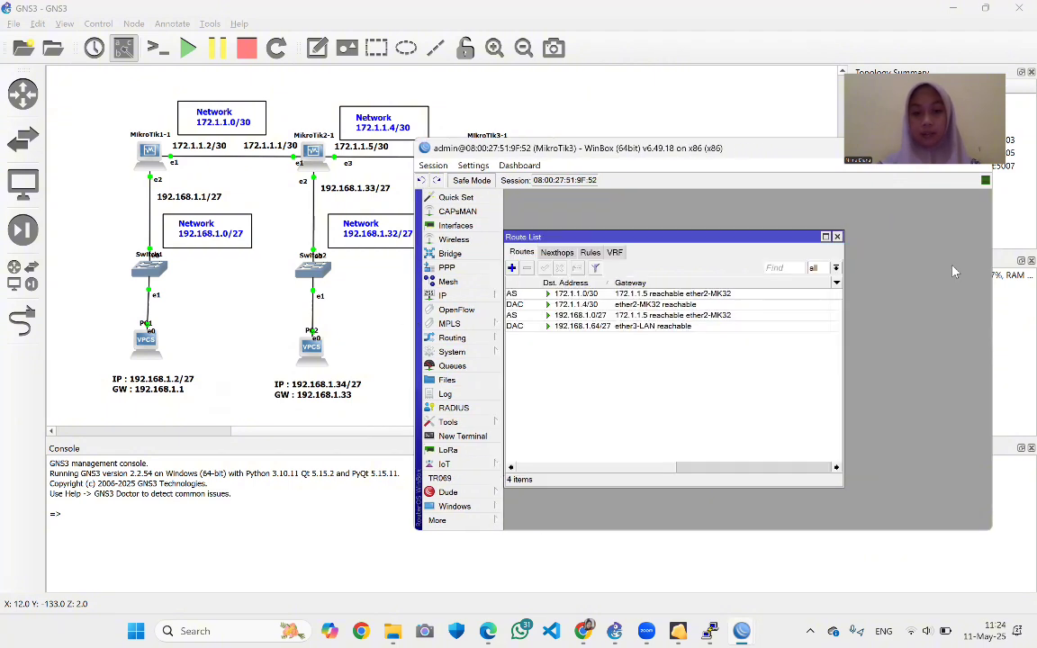
Start another route on MikroTik3 with destination address 192.168.1.32/27
{"action": "left_click", "coordinate": [511, 267]}
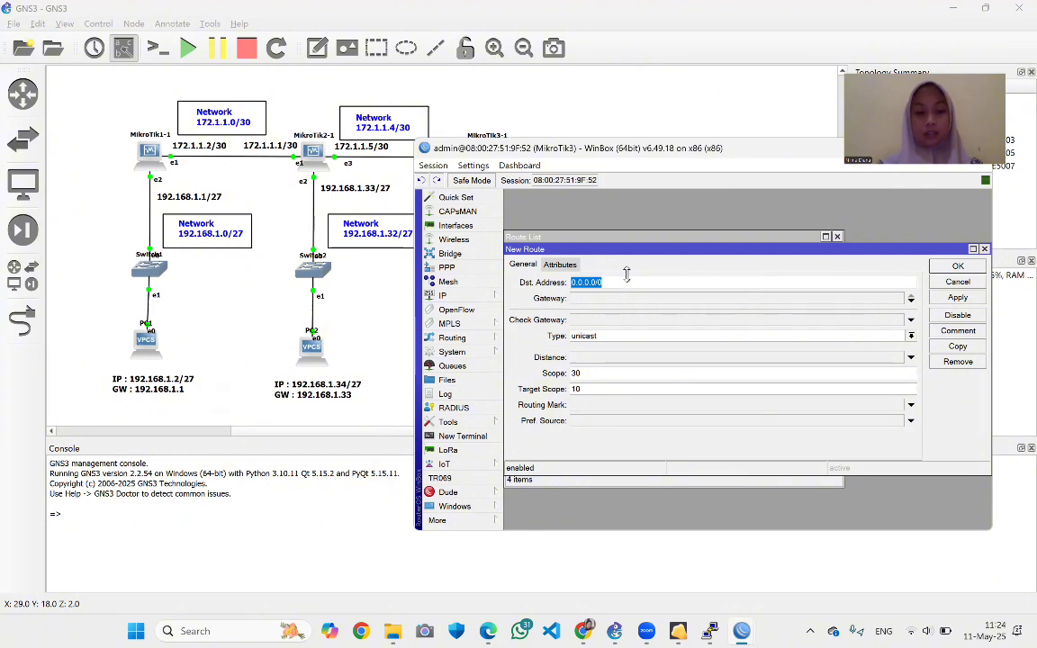
{"action": "type", "text": "192.1"}
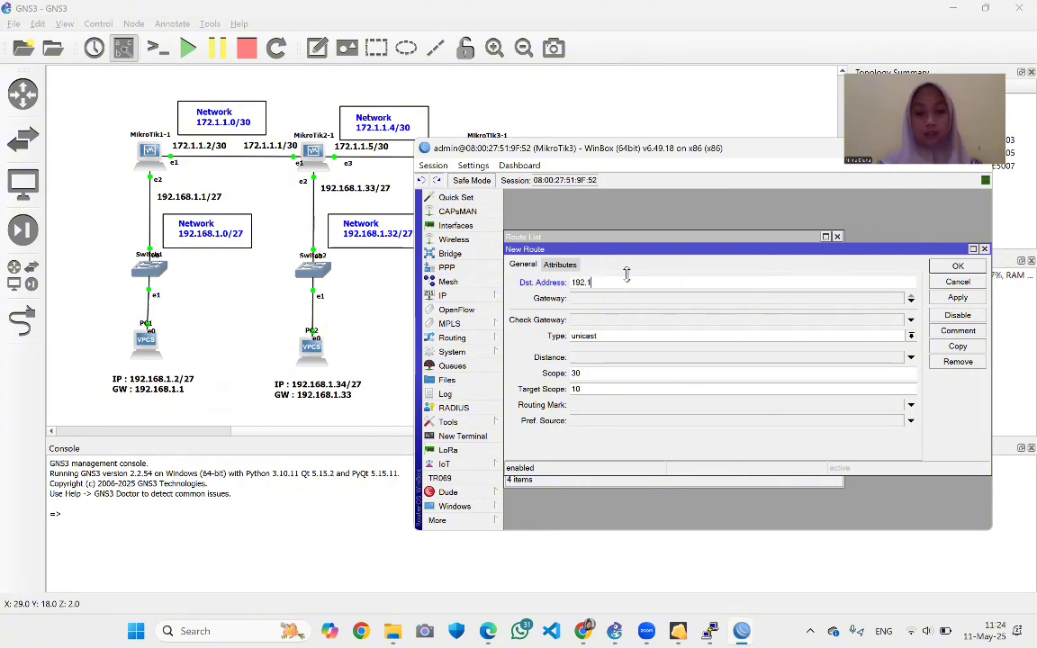
{"action": "type", "text": "68.1."}
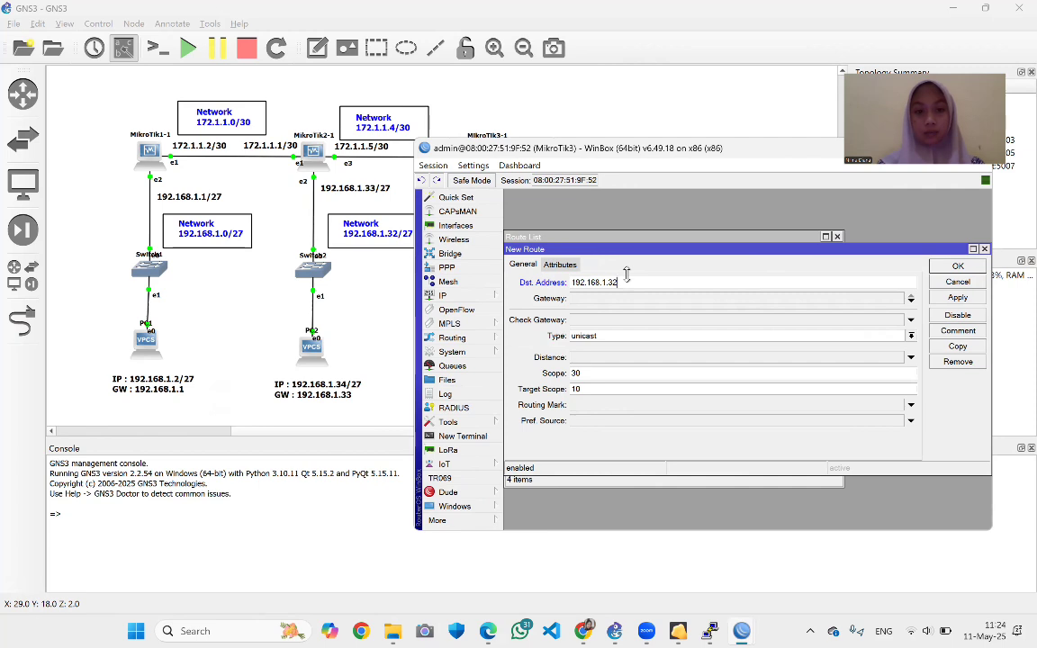
{"action": "type", "text": "32/27"}
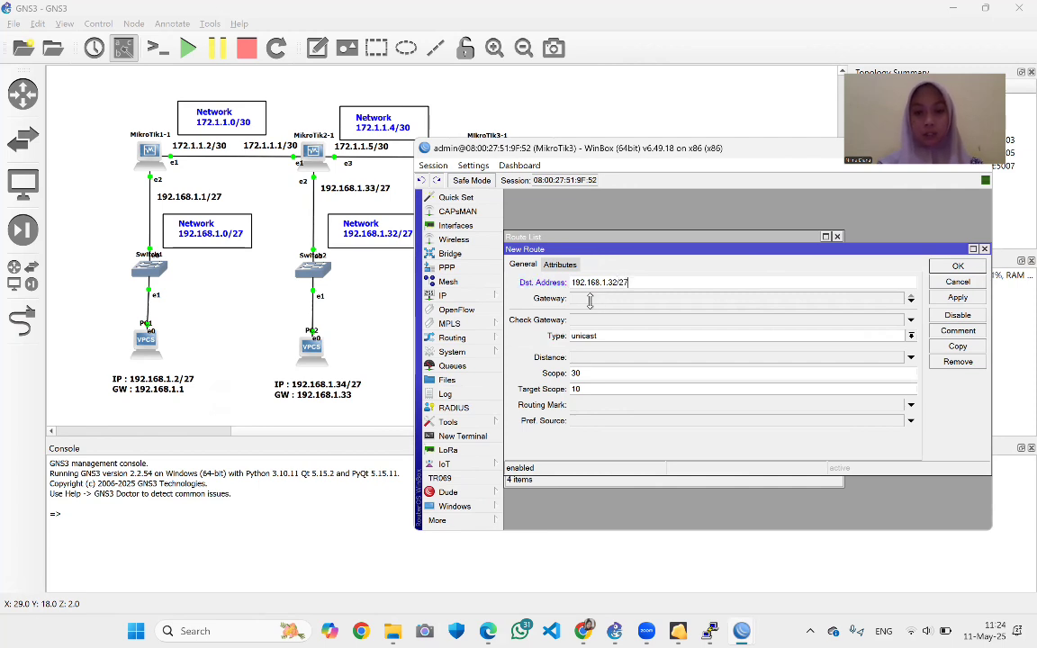
Set the gateway of the 192.168.1.32/27 route to 172.1.1.5, then apply and save the route
{"action": "left_click", "coordinate": [908, 298]}
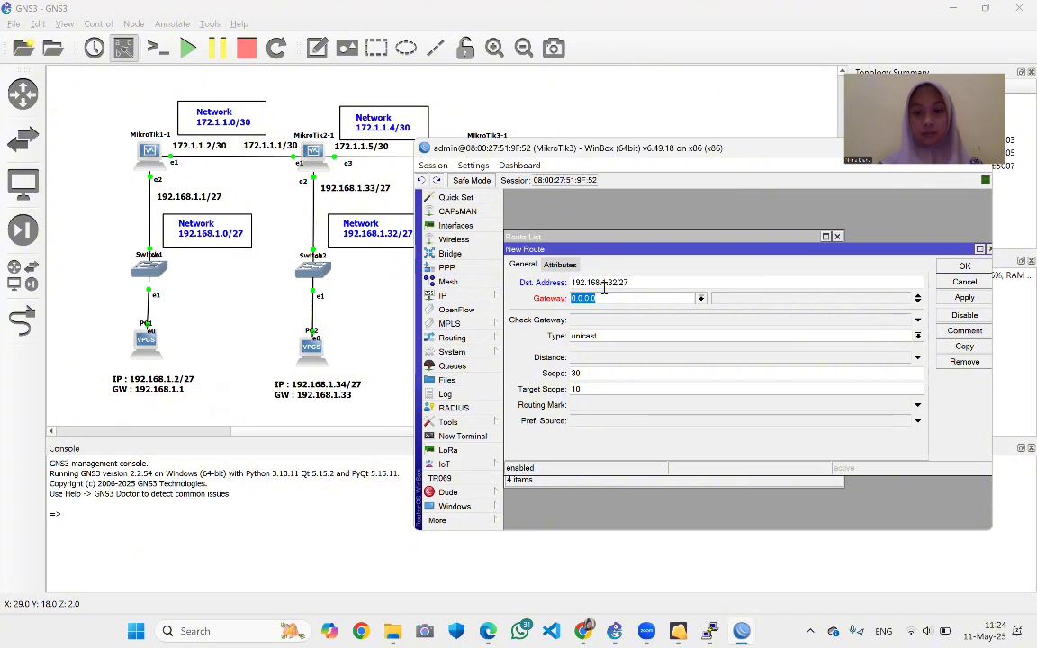
{"action": "type", "text": "1"}
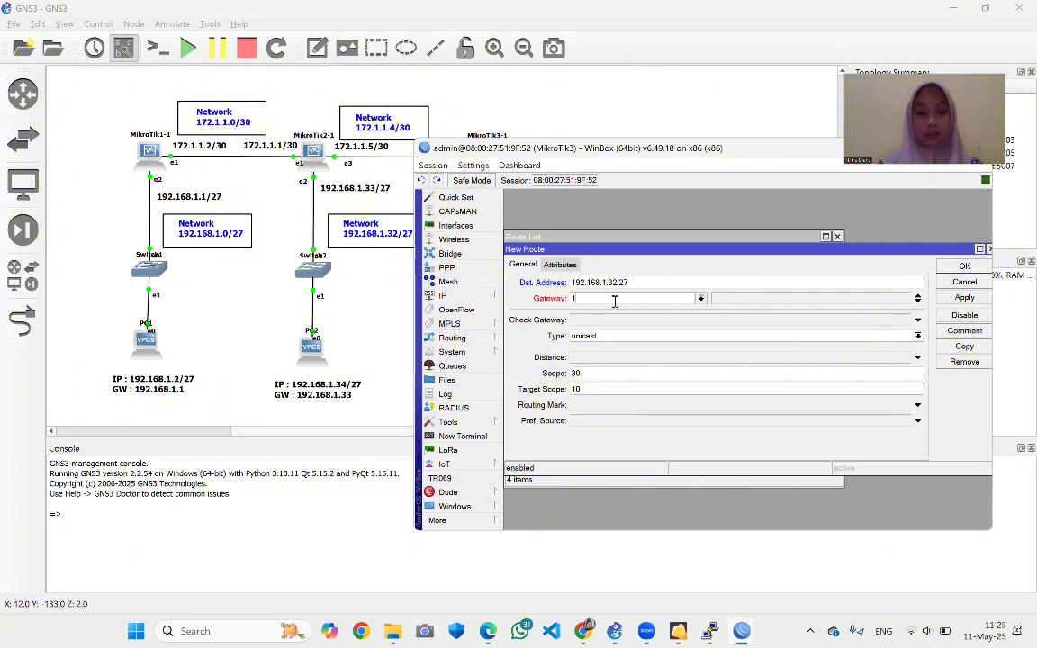
{"action": "type", "text": "72.1.1"}
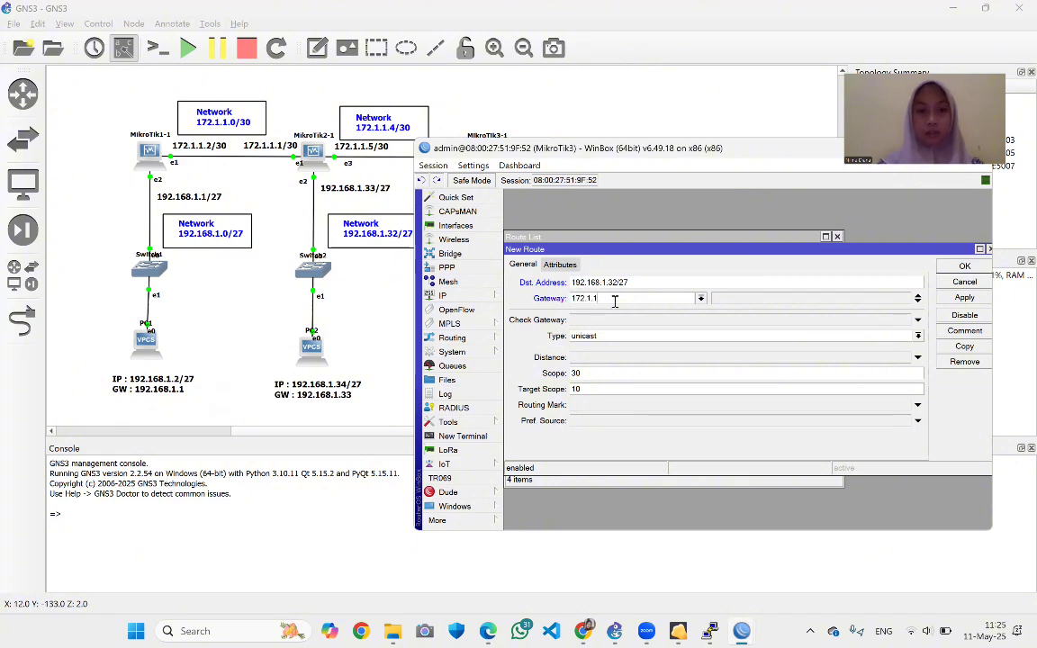
{"action": "type", "text": ".5"}
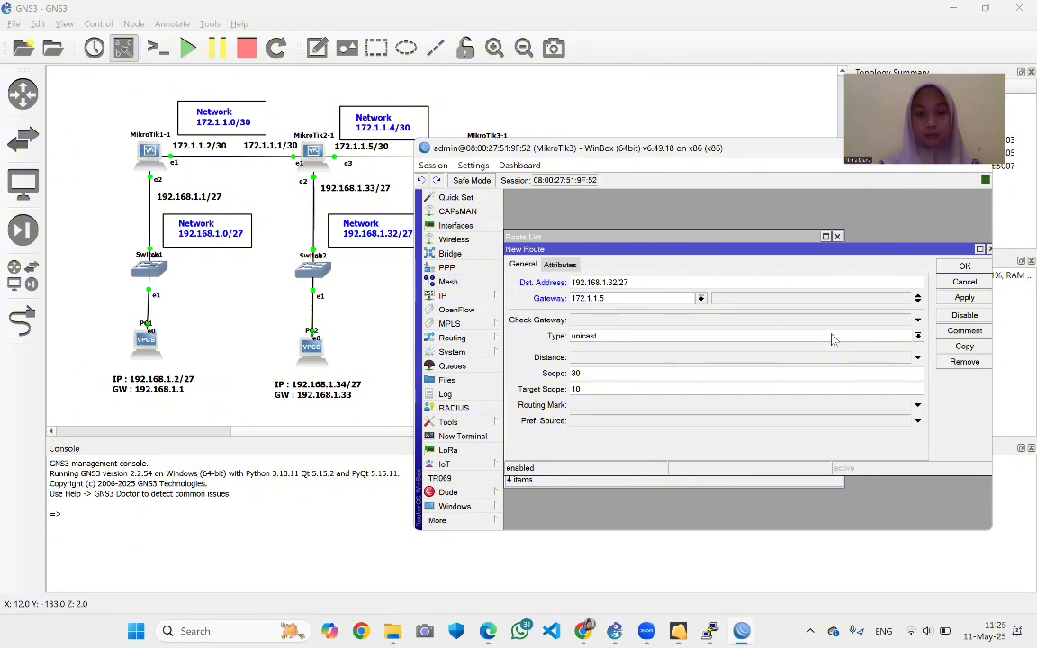
{"action": "left_click", "coordinate": [963, 296]}
{"action": "left_click", "coordinate": [964, 266]}
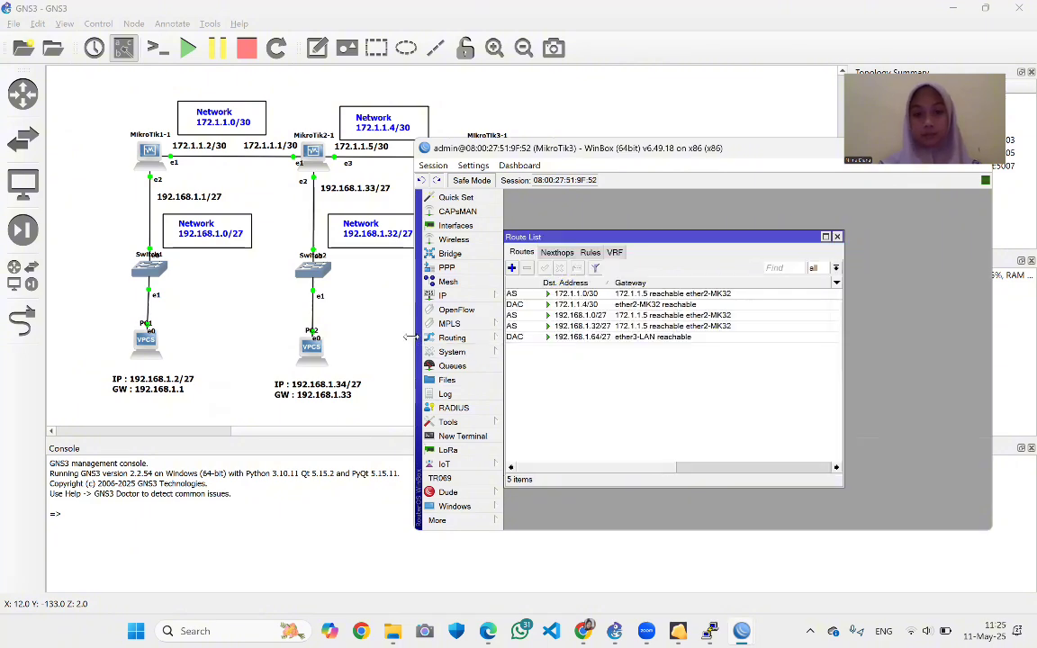
Narrow the MikroTik3 session window to uncover the topology and minimize it
{"action": "left_click_drag", "start_coordinate": [410, 337], "coordinate": [618, 337]}
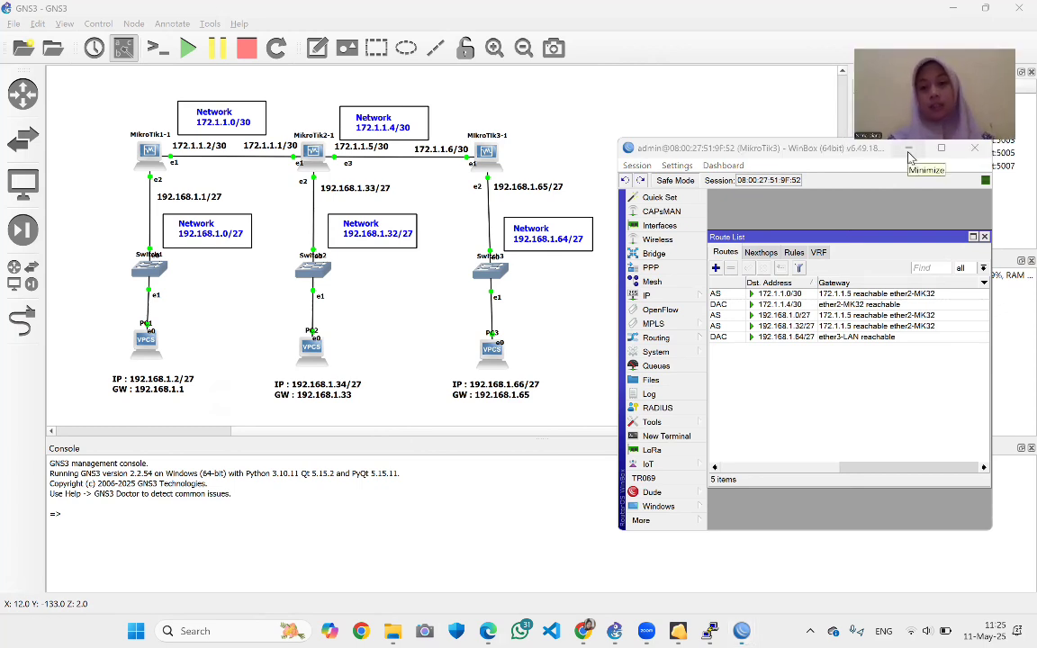
{"action": "left_click", "coordinate": [909, 151]}
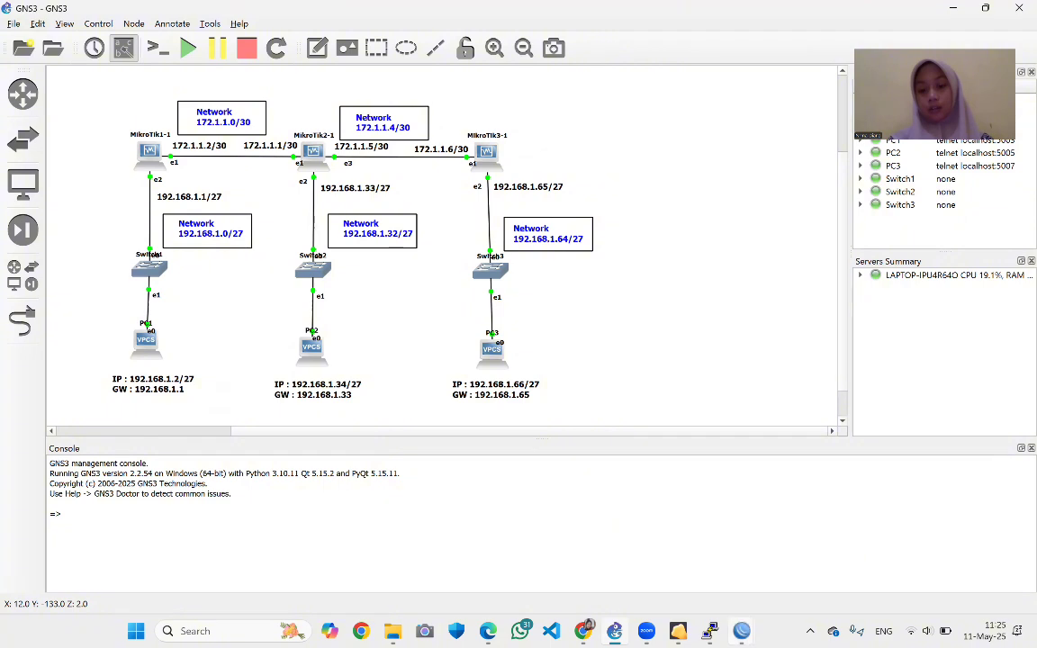
{"action": "mouse_move", "coordinate": [744, 628]}
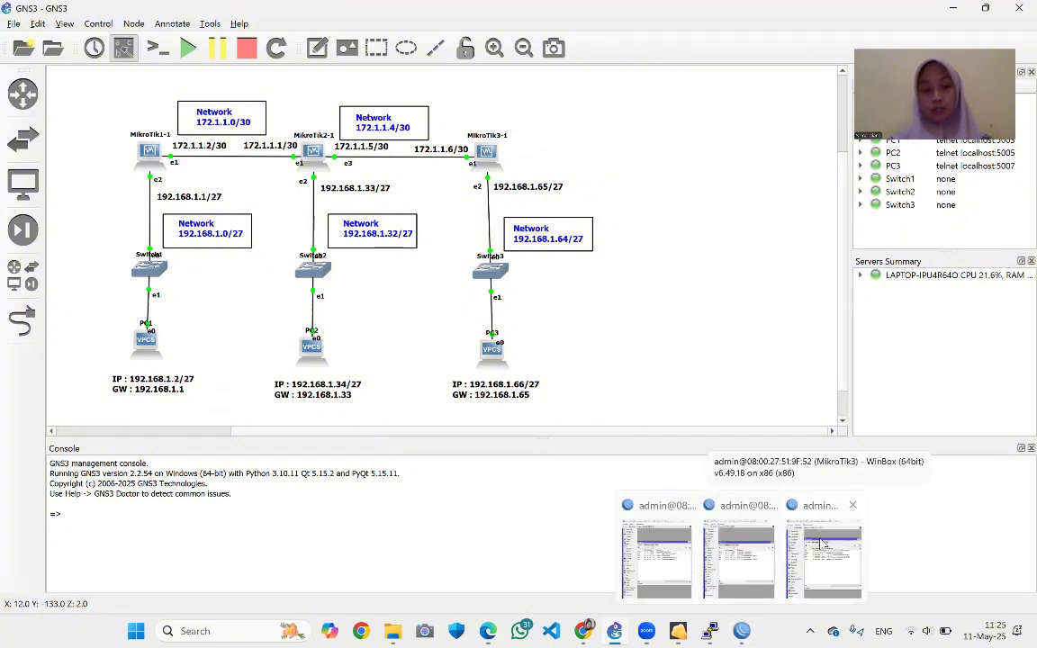
{"action": "scroll", "coordinate": [551, 348], "scroll_direction": "left", "scroll_amount": 2}
{"action": "scroll", "coordinate": [551, 349], "scroll_direction": "right", "scroll_amount": 1}
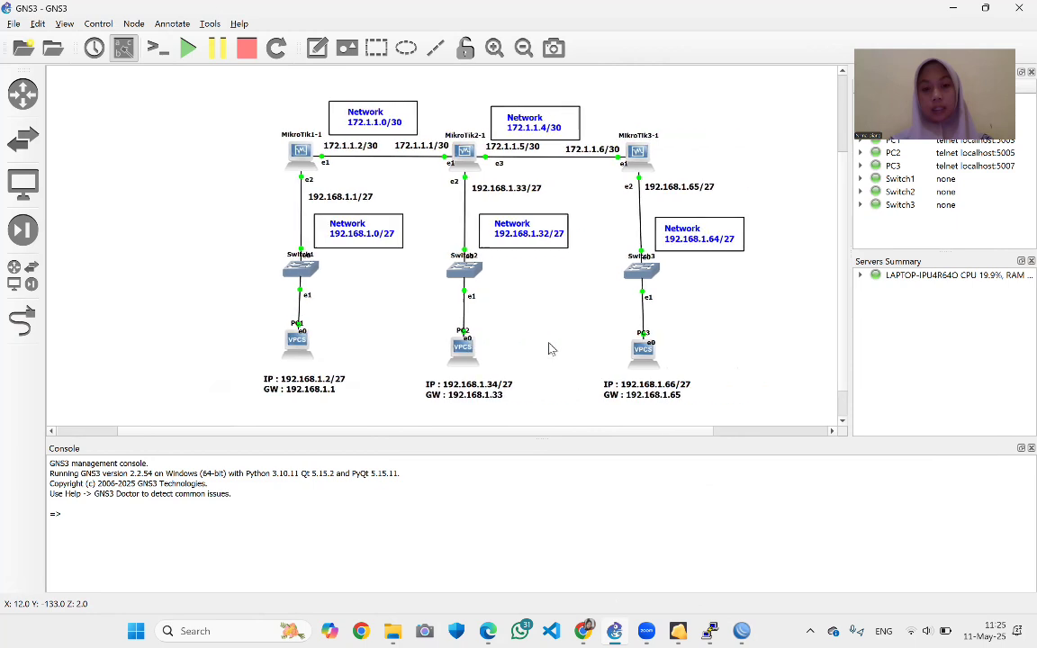
{"action": "scroll", "coordinate": [551, 349], "scroll_direction": "down", "scroll_amount": 1}
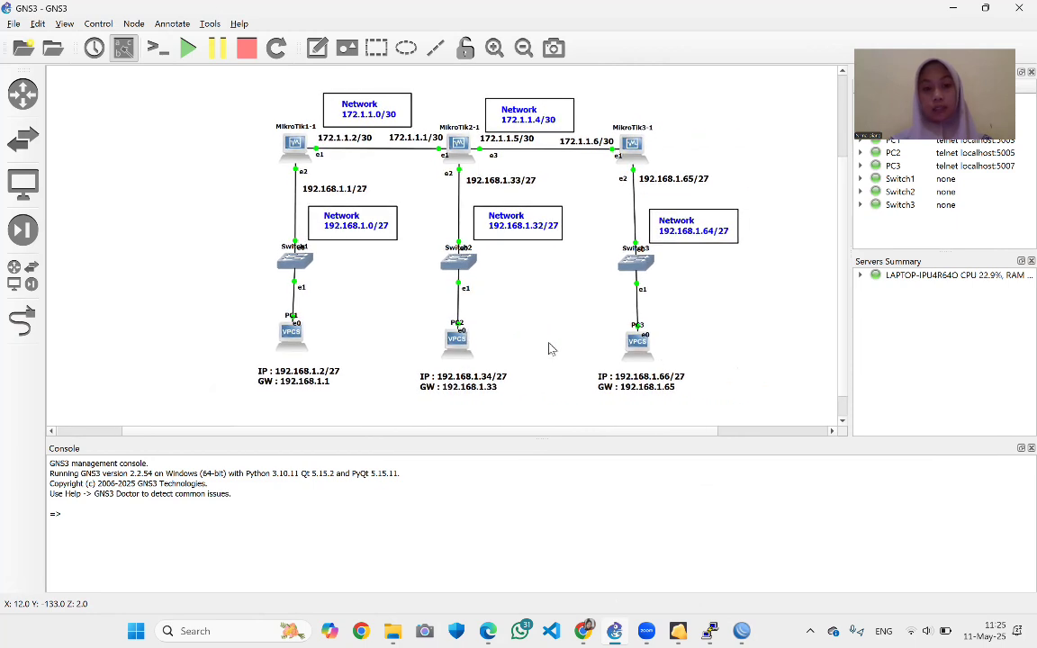
Open the console of PC2 in the GNS3 topology and minimize its PuTTY window
{"action": "right_click", "coordinate": [458, 346]}
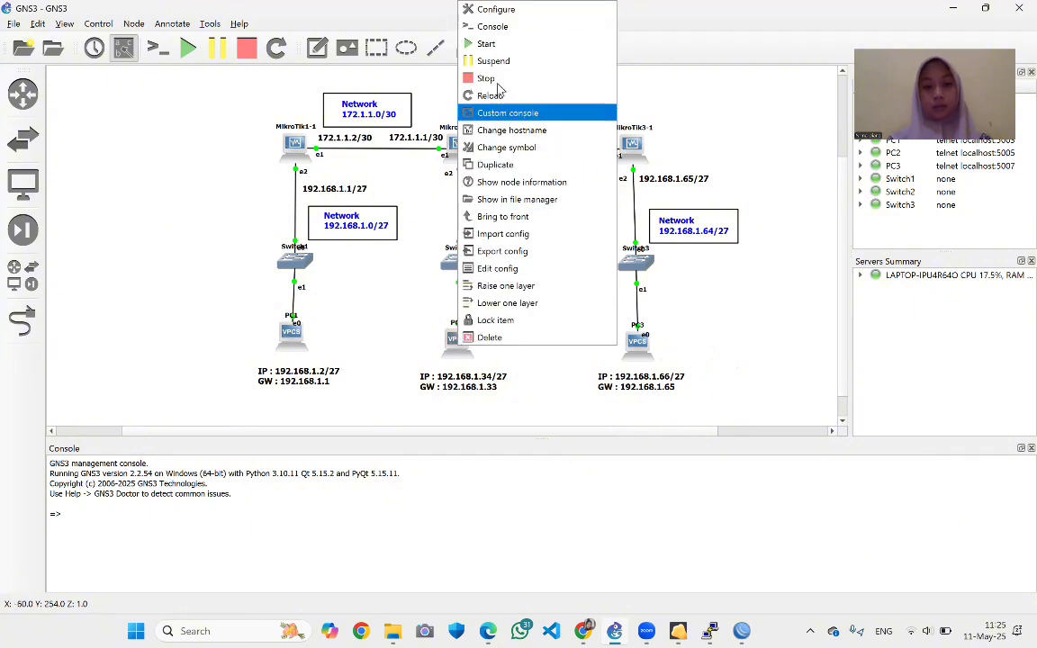
{"action": "left_click", "coordinate": [490, 27]}
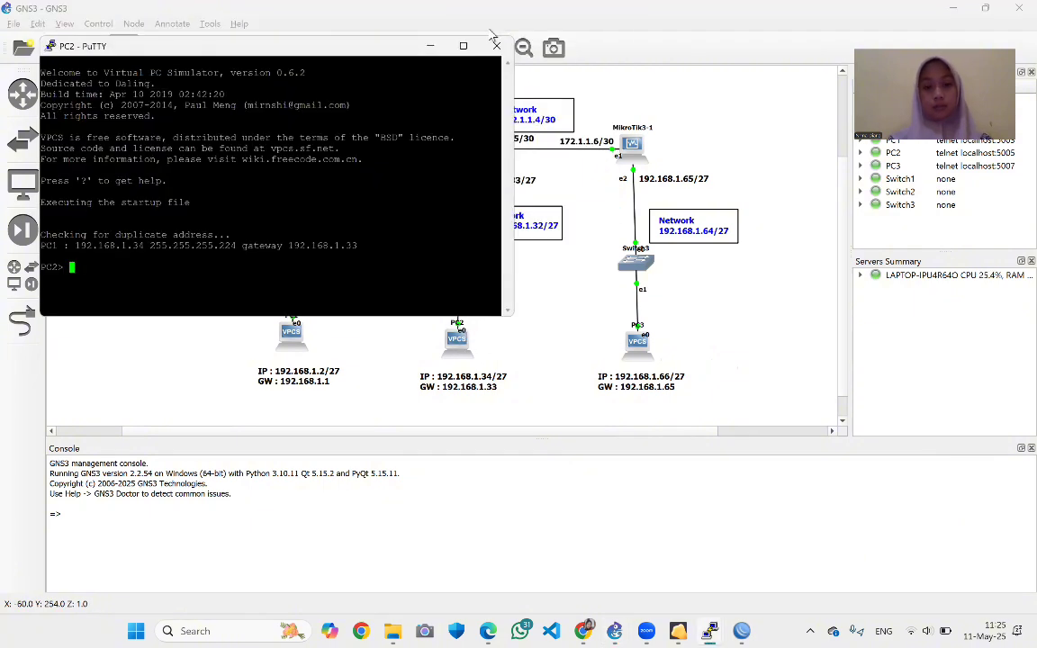
{"action": "left_click", "coordinate": [430, 47]}
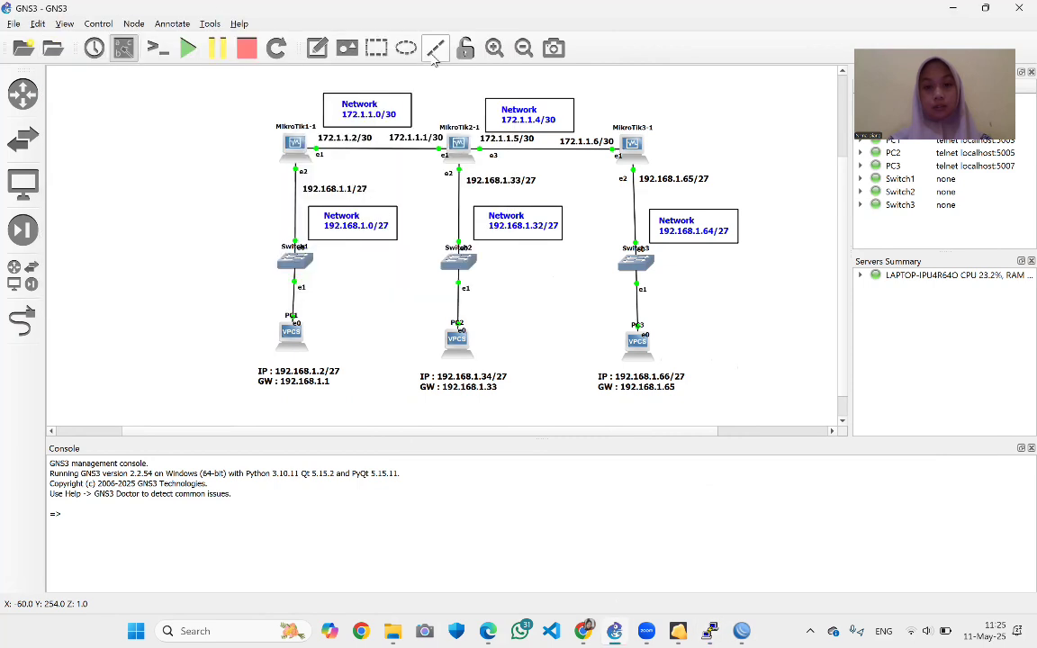
Open the console of PC3 in the topology and minimize its PuTTY window
{"action": "right_click", "coordinate": [640, 338]}
{"action": "left_click", "coordinate": [619, 343]}
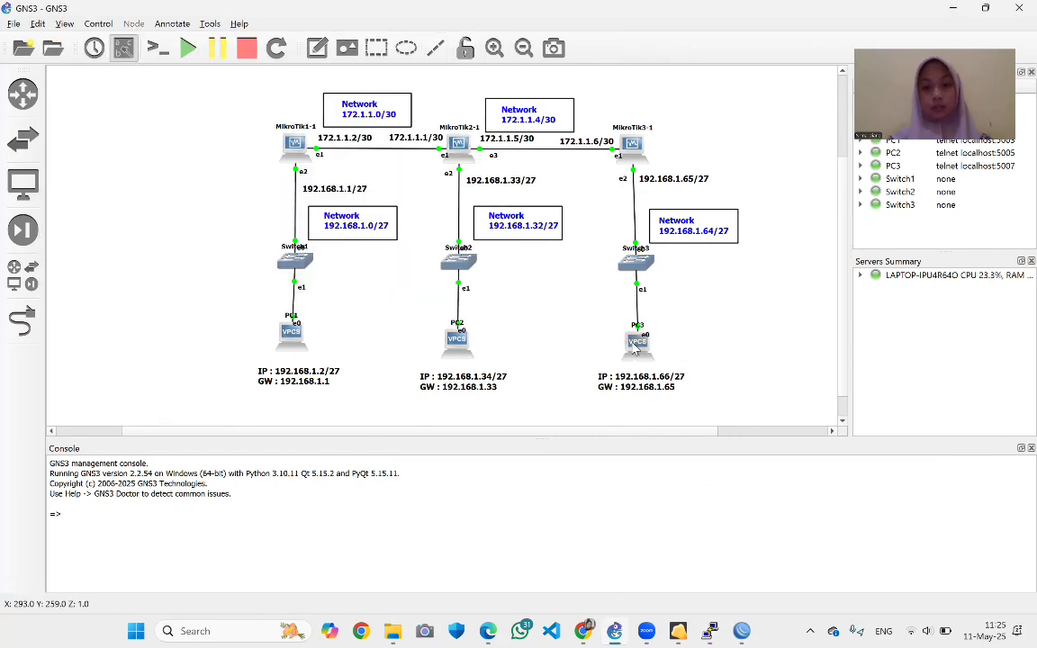
{"action": "right_click", "coordinate": [635, 350]}
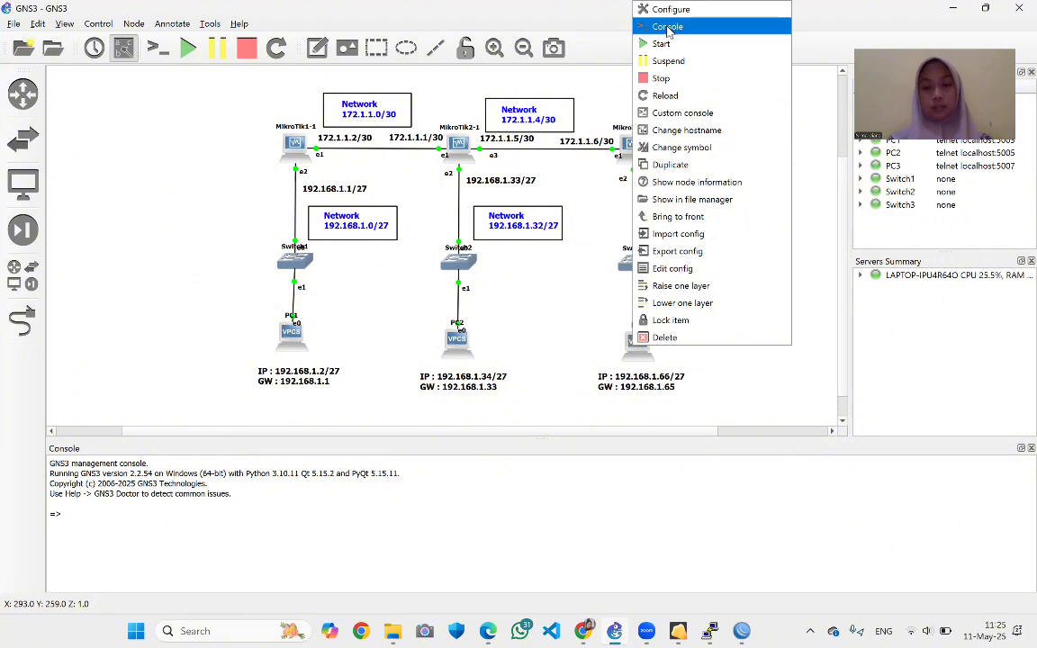
{"action": "left_click", "coordinate": [599, 26]}
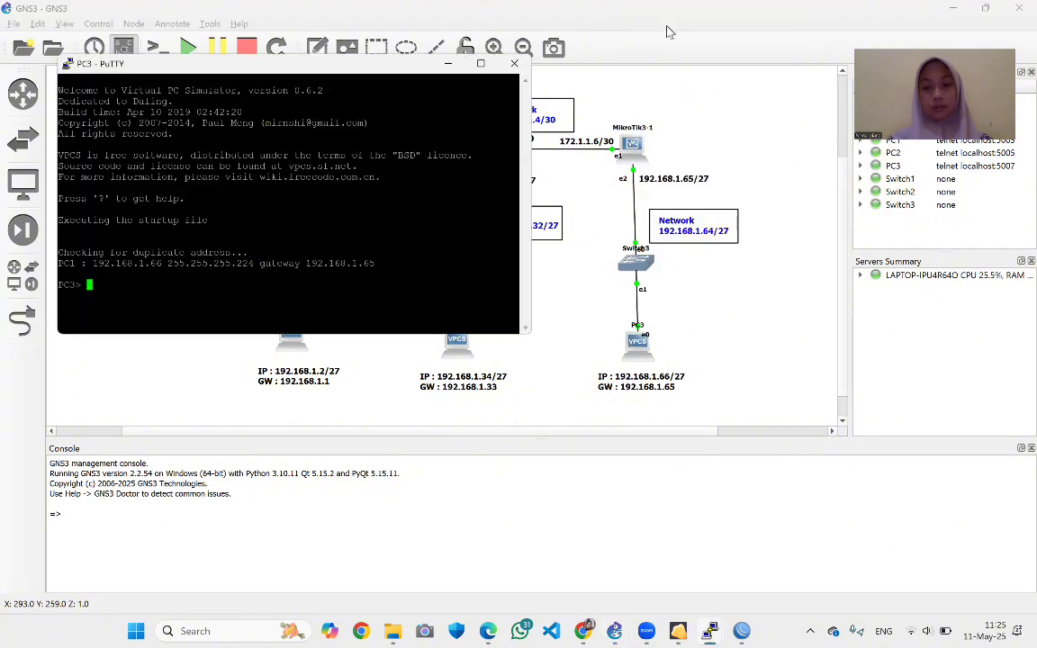
{"action": "left_click", "coordinate": [448, 63]}
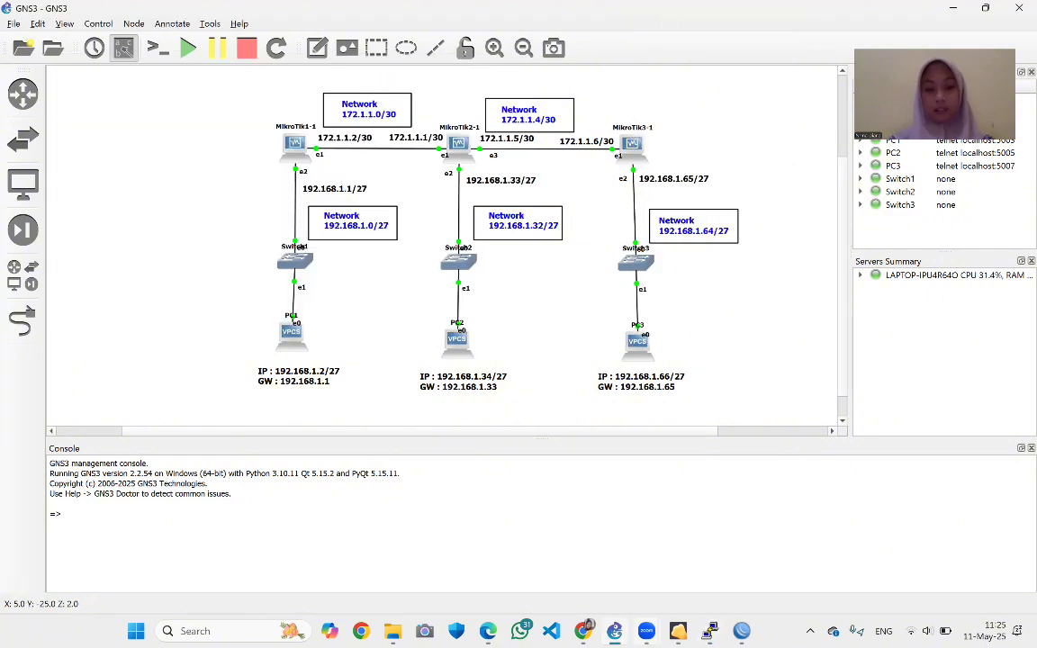
Bring up the PC1 PuTTY console and move it clear of the PCs' address labels in the topology
{"action": "mouse_move", "coordinate": [710, 631]}
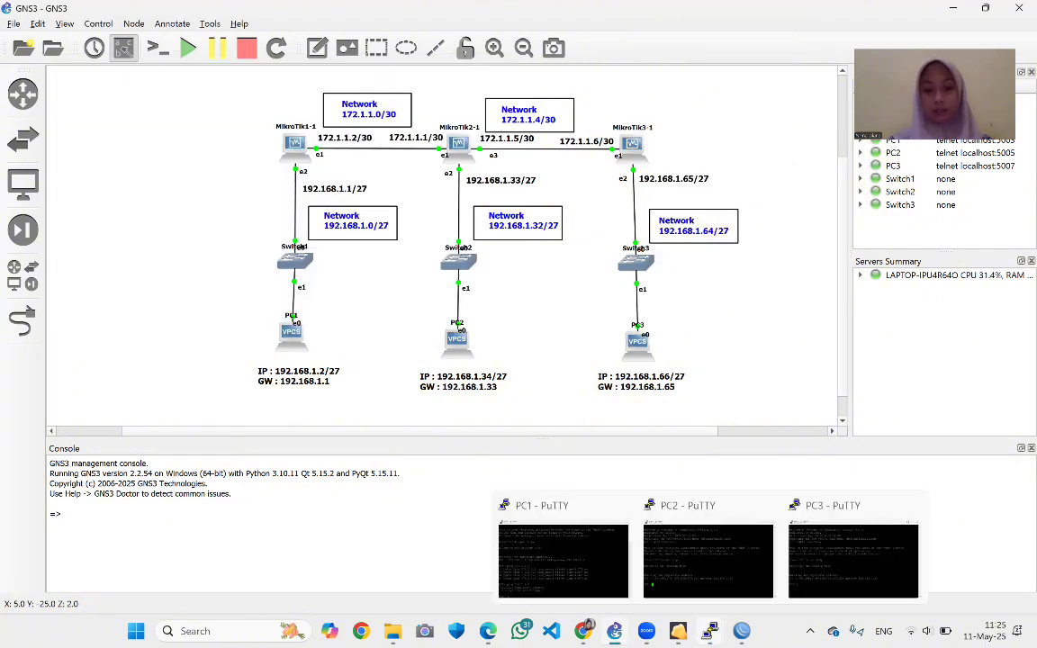
{"action": "left_click", "coordinate": [562, 550]}
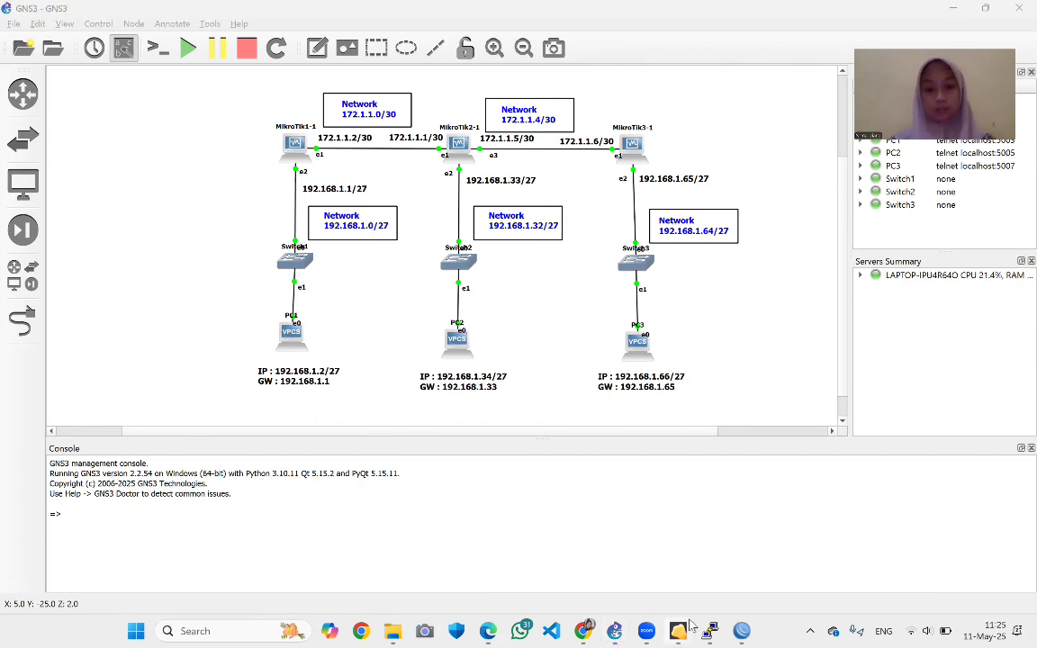
{"action": "mouse_move", "coordinate": [710, 631]}
{"action": "left_click", "coordinate": [619, 578]}
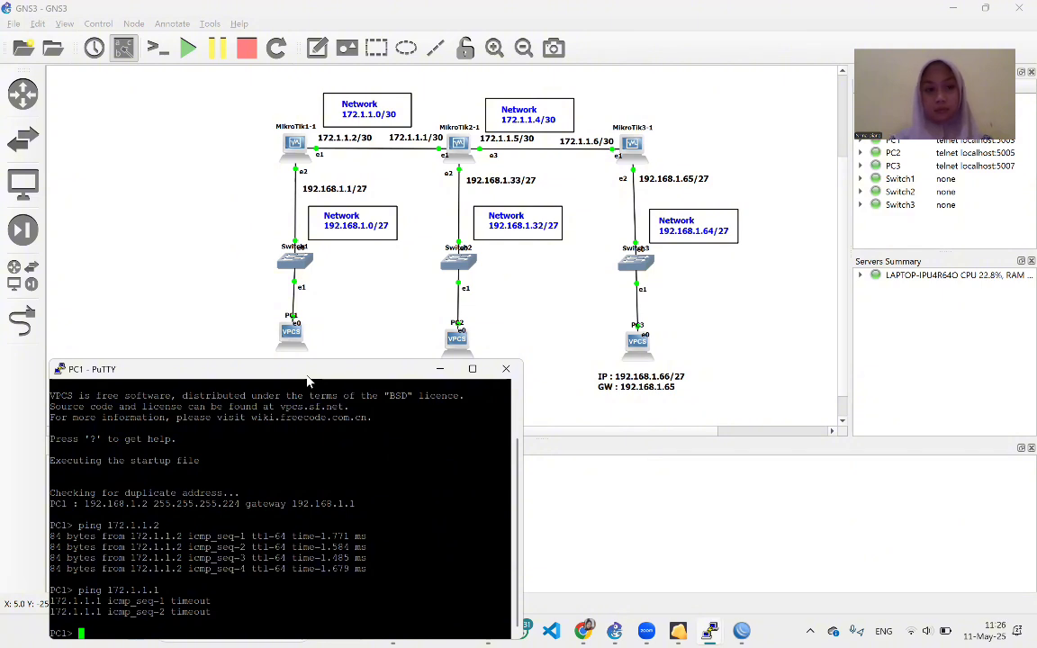
{"action": "left_click_drag", "start_coordinate": [306, 382], "coordinate": [304, 73]}
{"action": "scroll", "coordinate": [585, 232], "scroll_direction": "left", "scroll_amount": 2}
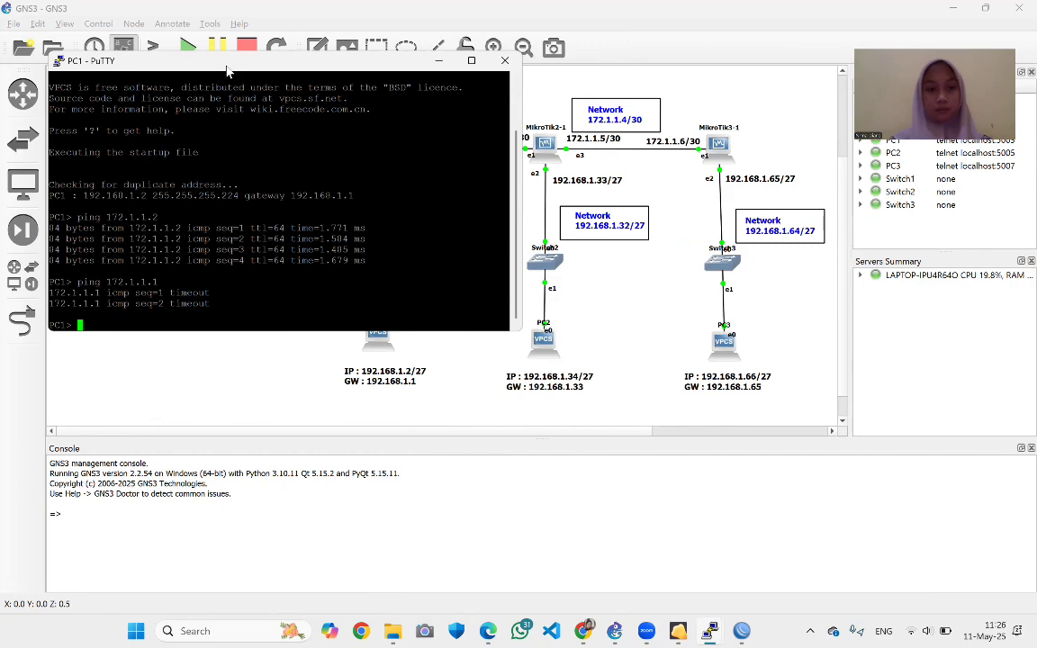
Move the PC1 console below the routers and repeat the ping from PC1 to 172.1.1.1
{"action": "left_click_drag", "start_coordinate": [227, 67], "coordinate": [231, 311]}
{"action": "scroll", "coordinate": [441, 206], "scroll_direction": "right", "scroll_amount": 3}
{"action": "scroll", "coordinate": [441, 206], "scroll_direction": "left", "scroll_amount": 1}
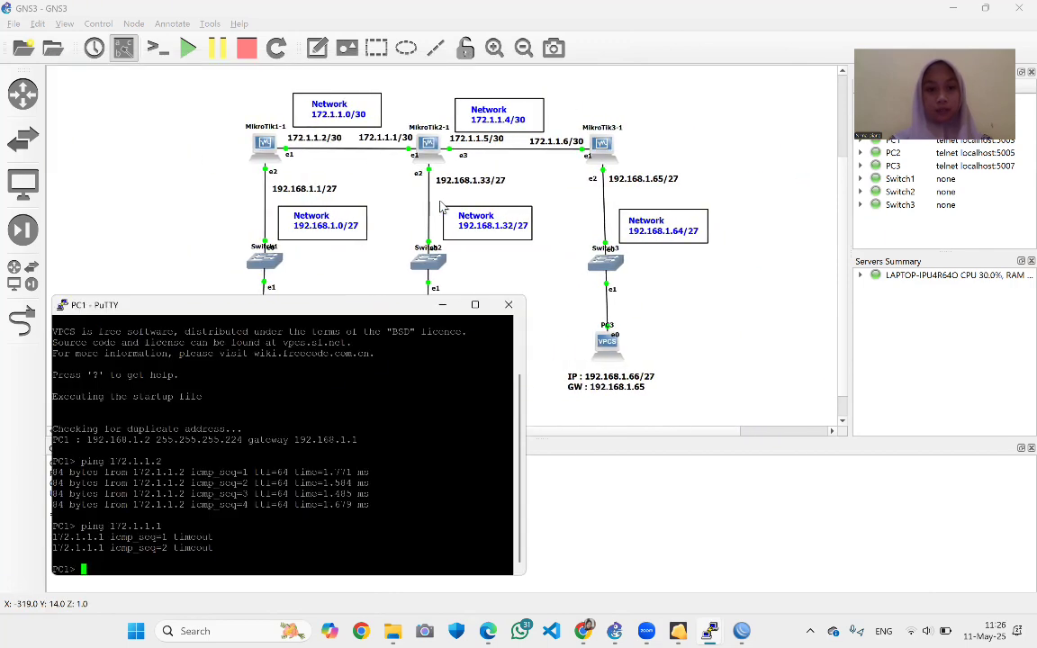
{"action": "scroll", "coordinate": [441, 206], "scroll_direction": "down", "scroll_amount": 1}
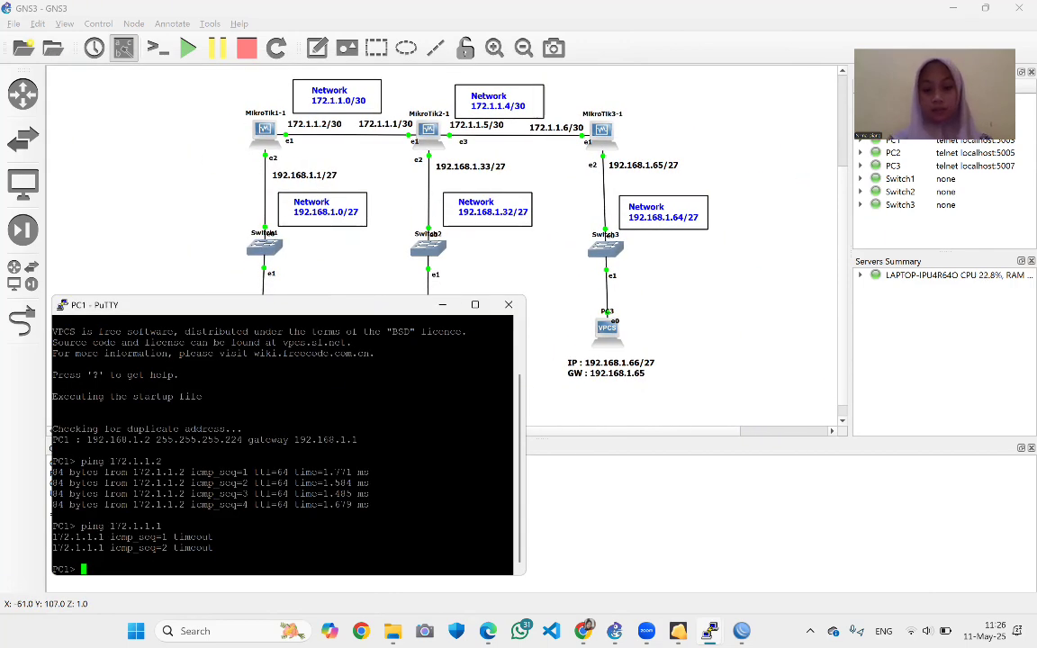
{"action": "key", "text": "Up"}
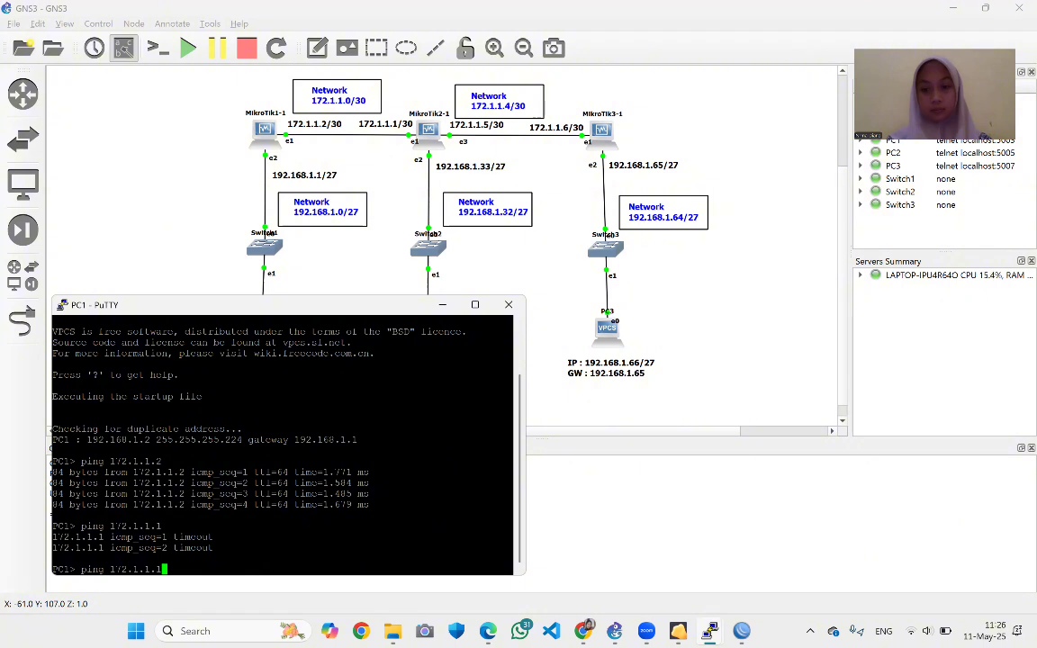
{"action": "key", "text": "Return"}
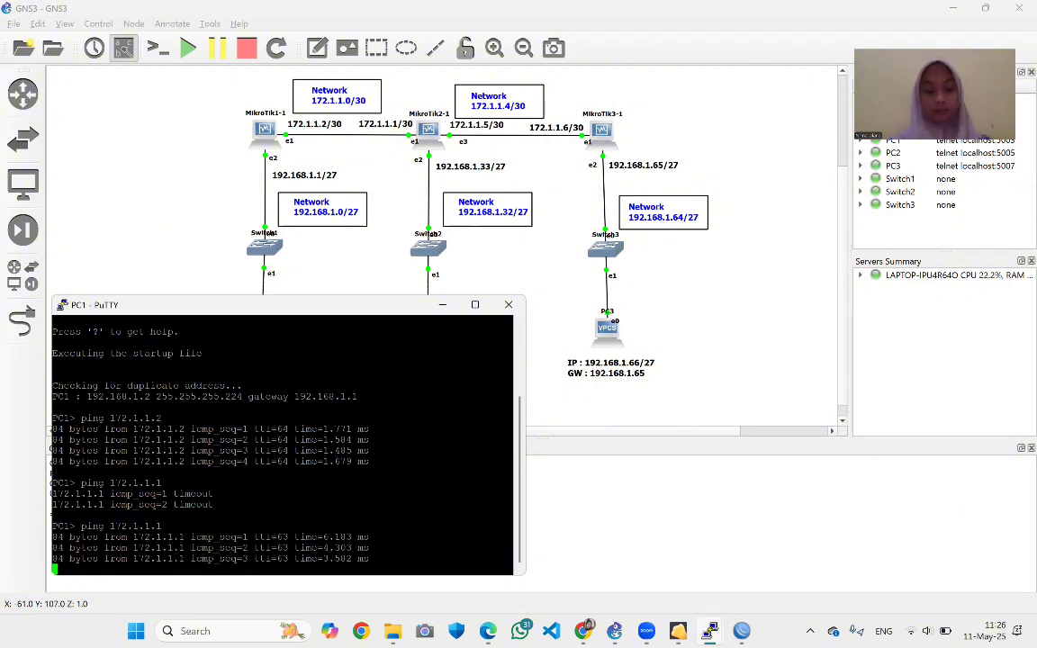
Ping MikroTik2's address 172.1.1.5 from the PC1 console
{"action": "key", "text": "Up"}
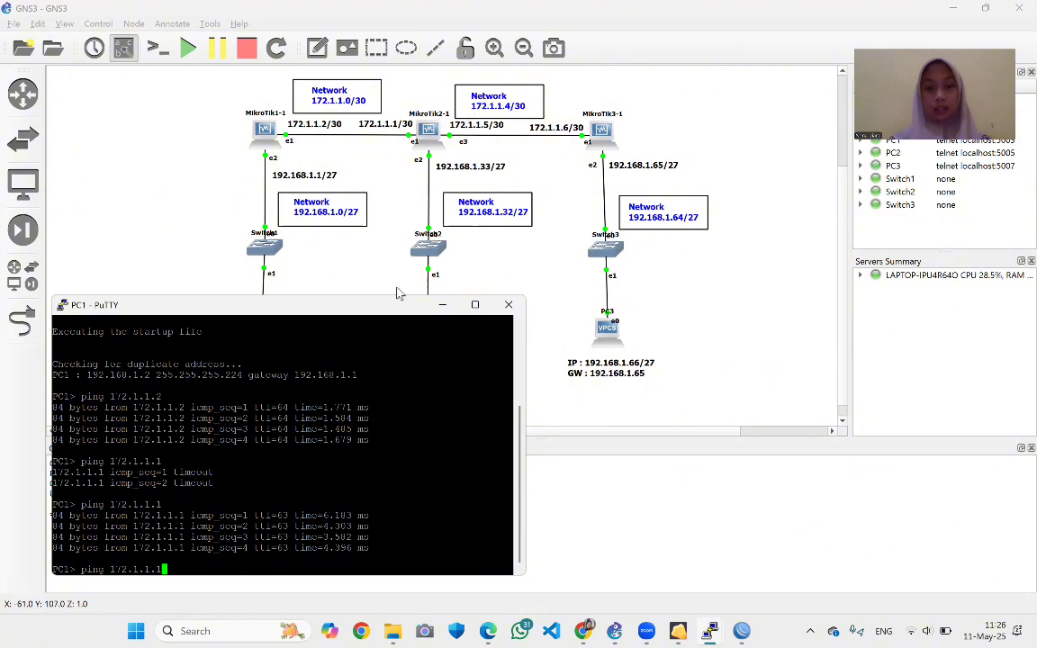
{"action": "key", "text": "BackSpace"}
{"action": "type", "text": "5"}
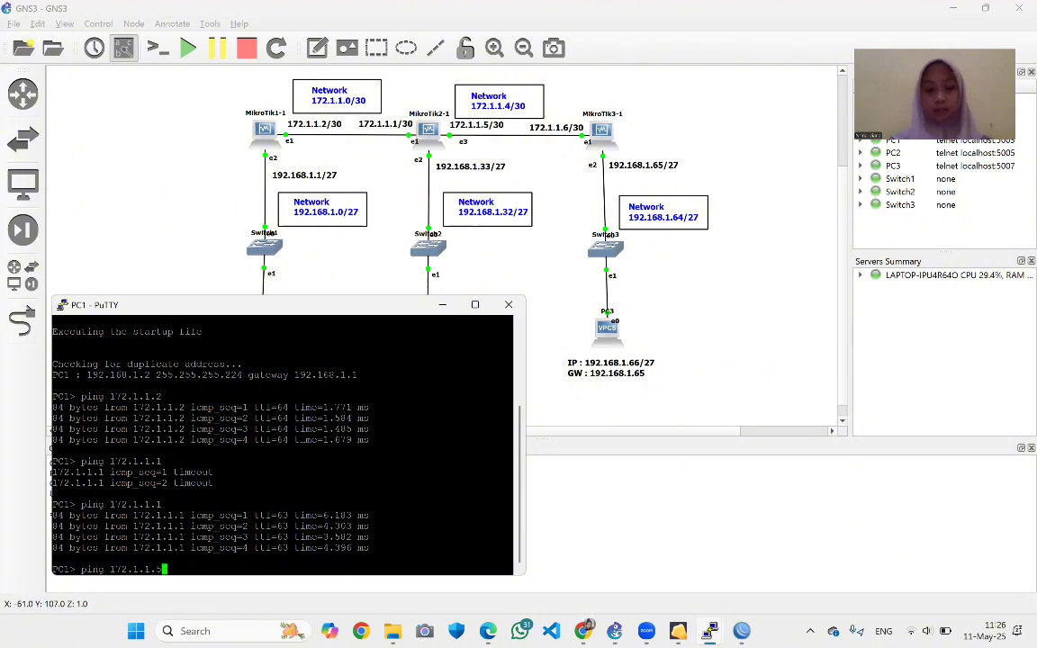
{"action": "key", "text": "Return"}
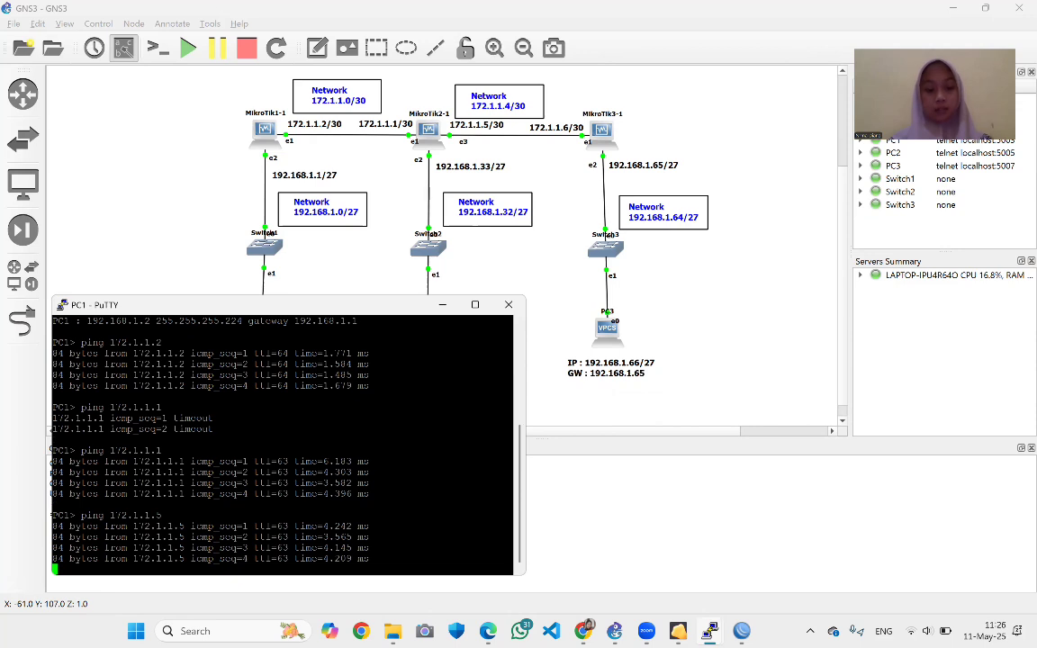
{"action": "key", "text": "Return"}
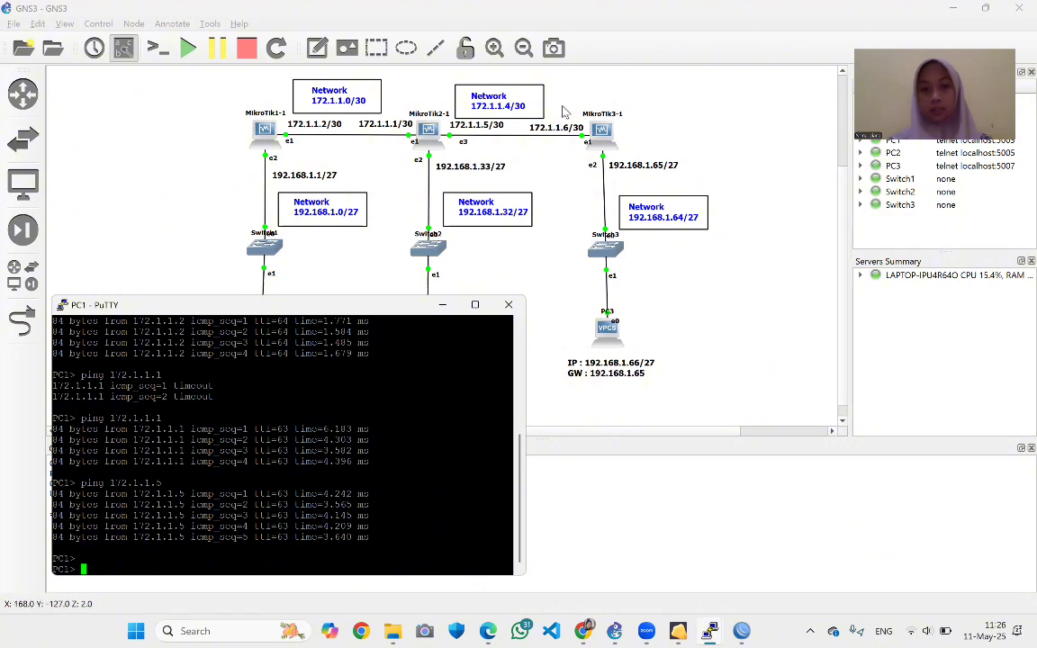
Ping MikroTik3's address 172.1.1.6 from the PC1 console
{"action": "key", "text": "Up"}
{"action": "key", "text": "BackSpace"}
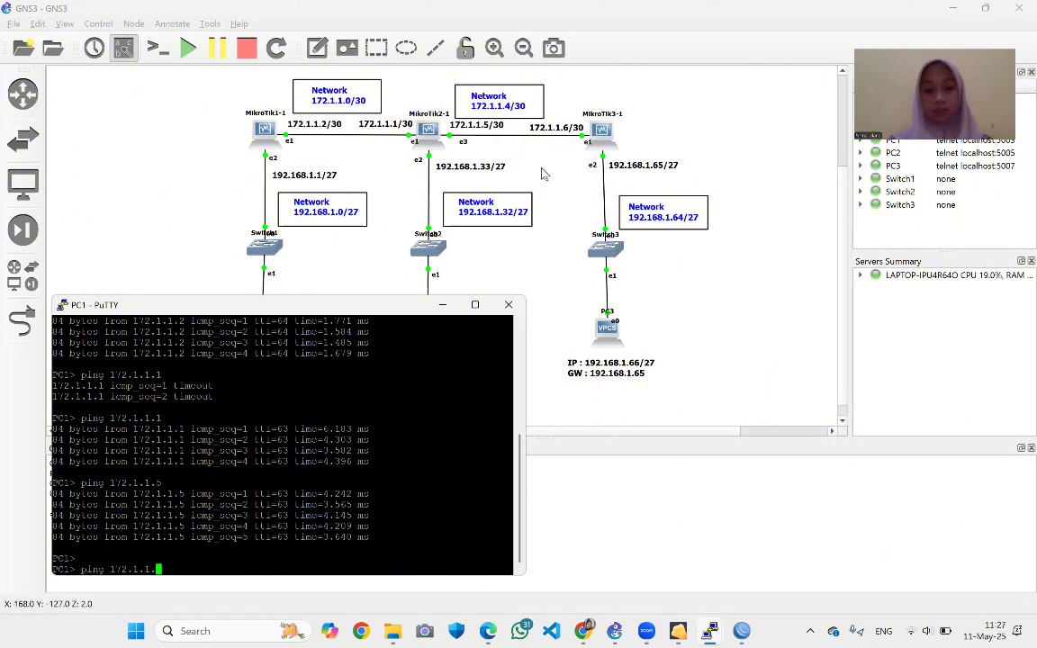
{"action": "type", "text": "6"}
{"action": "key", "text": "Return"}
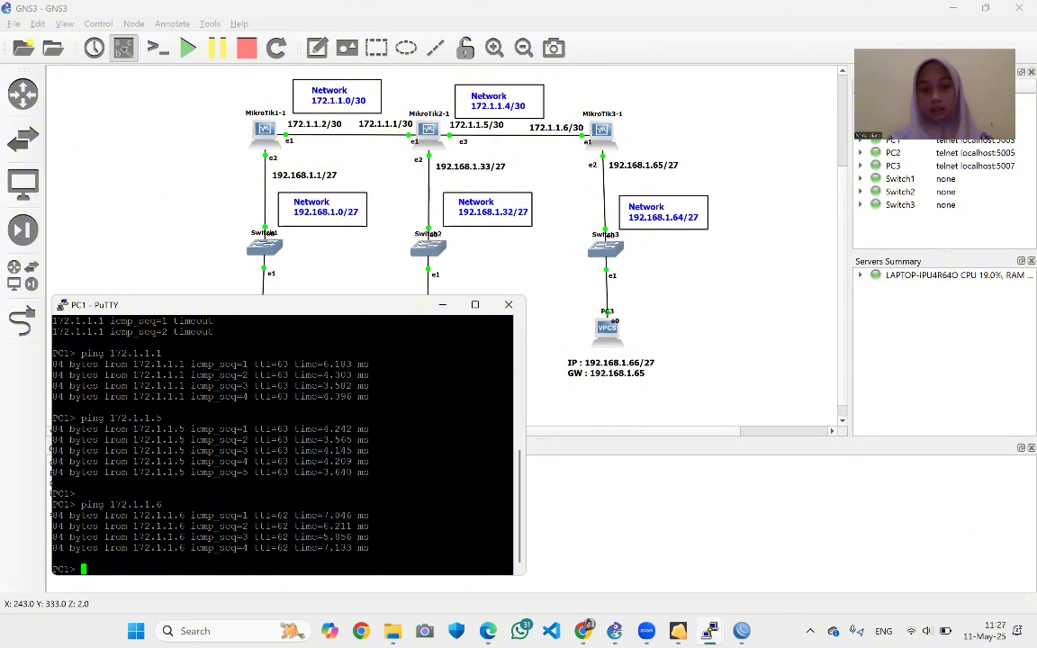
Move the PC1 console clear of the PCs' address labels and ping PC2 at 192.168.1.34 from it
{"action": "scroll", "coordinate": [432, 252], "scroll_direction": "down", "scroll_amount": 1}
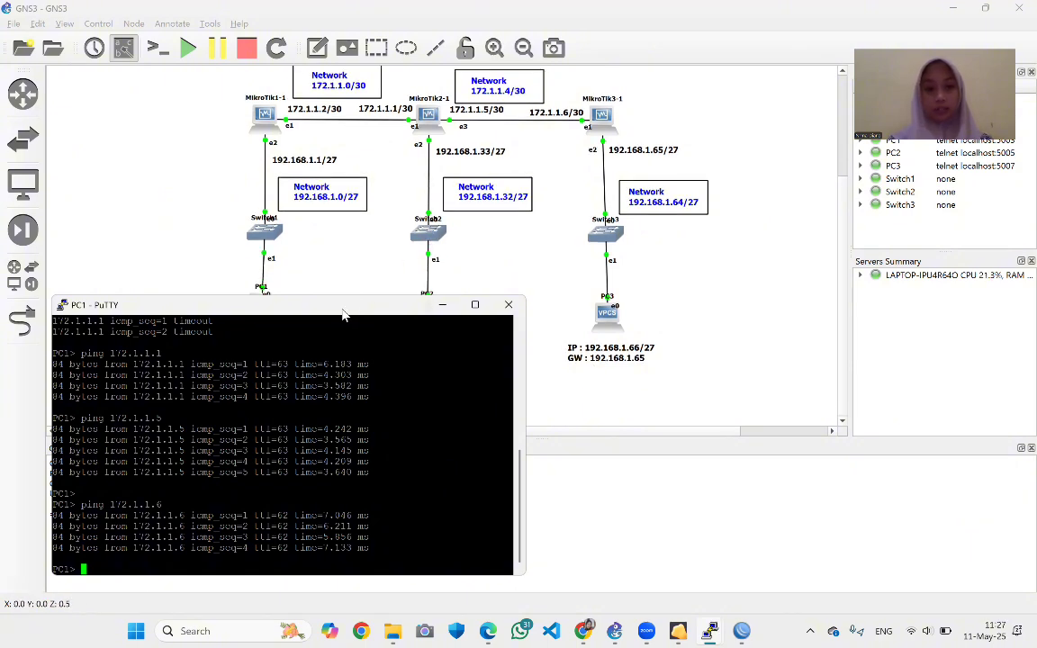
{"action": "left_click_drag", "start_coordinate": [342, 315], "coordinate": [333, 76]}
{"action": "scroll", "coordinate": [593, 180], "scroll_direction": "up", "scroll_amount": 1}
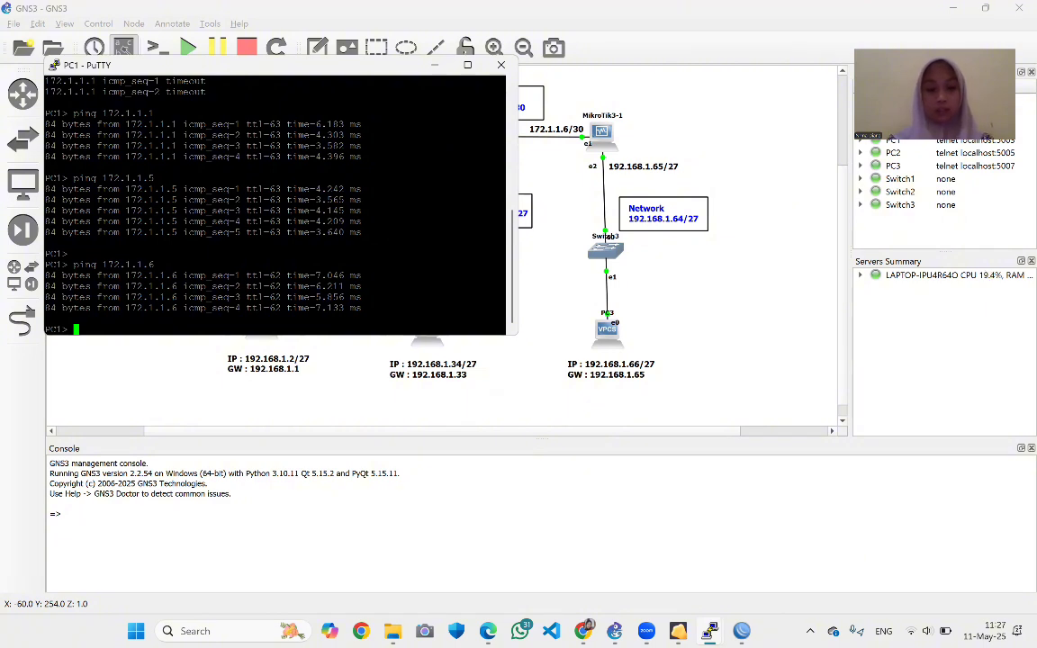
{"action": "type", "text": "ping 172."}
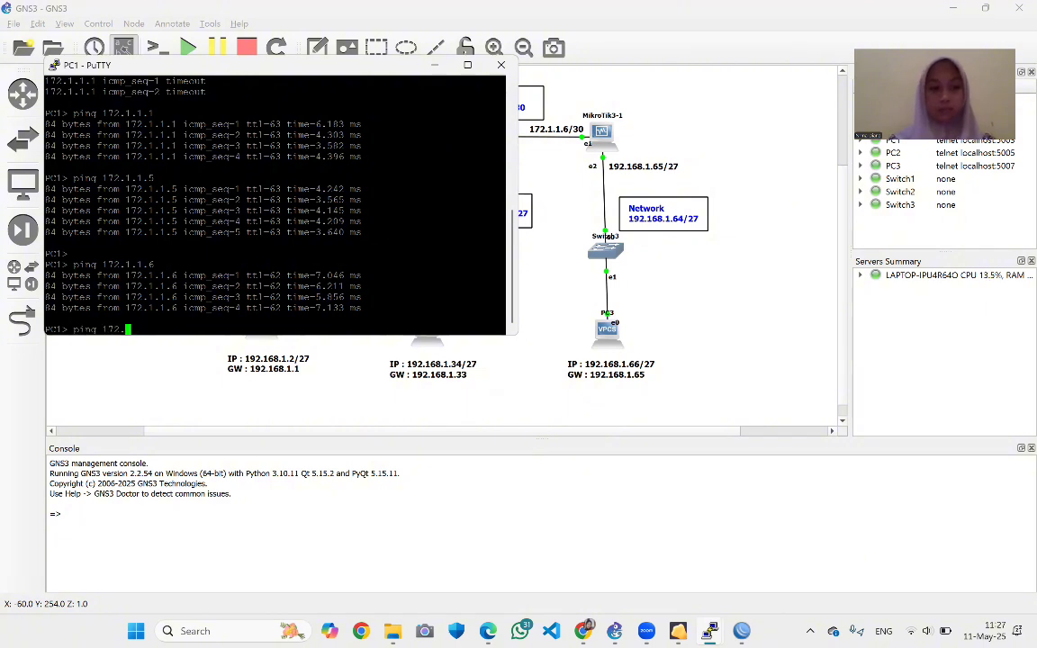
{"action": "key", "text": "BackSpace"}
{"action": "key", "text": "BackSpace"}
{"action": "key", "text": "BackSpace"}
{"action": "type", "text": "92"}
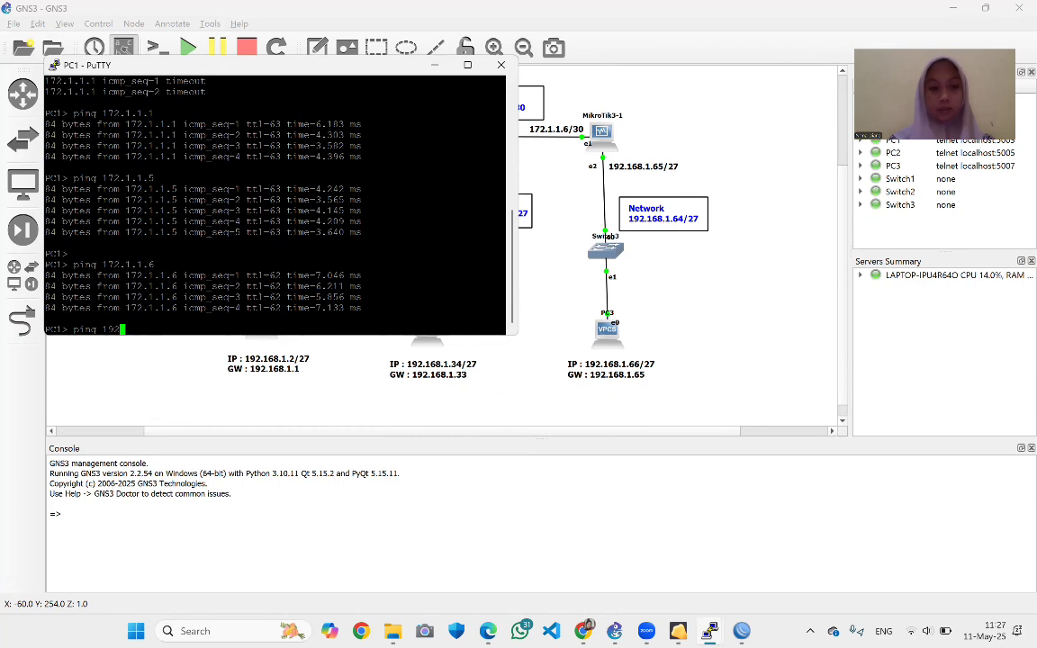
{"action": "type", "text": ".168"}
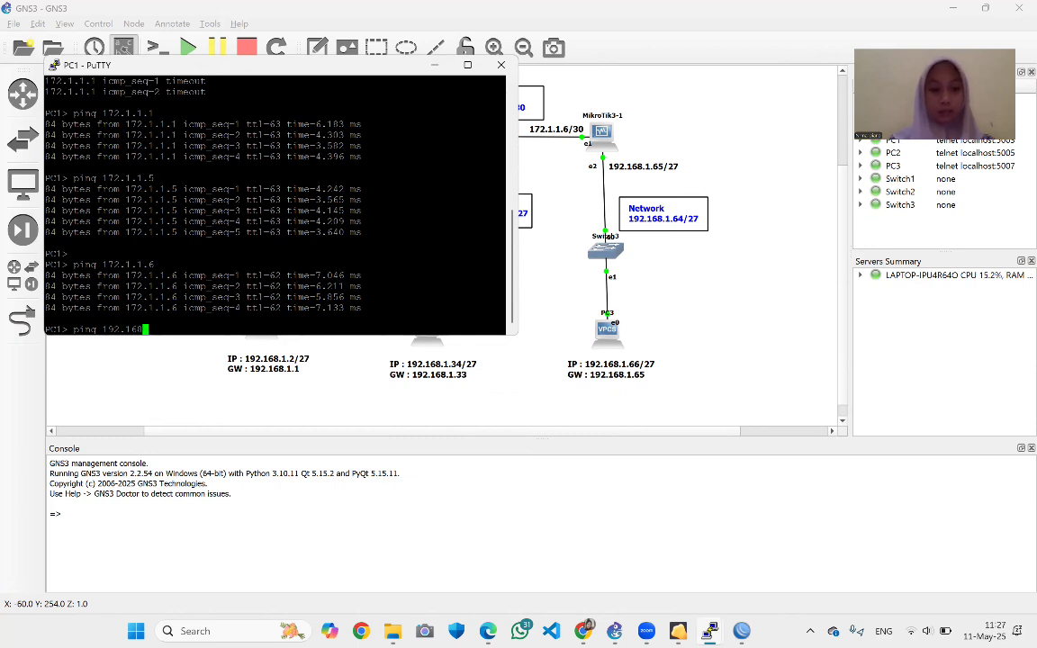
{"action": "type", "text": ".1.34"}
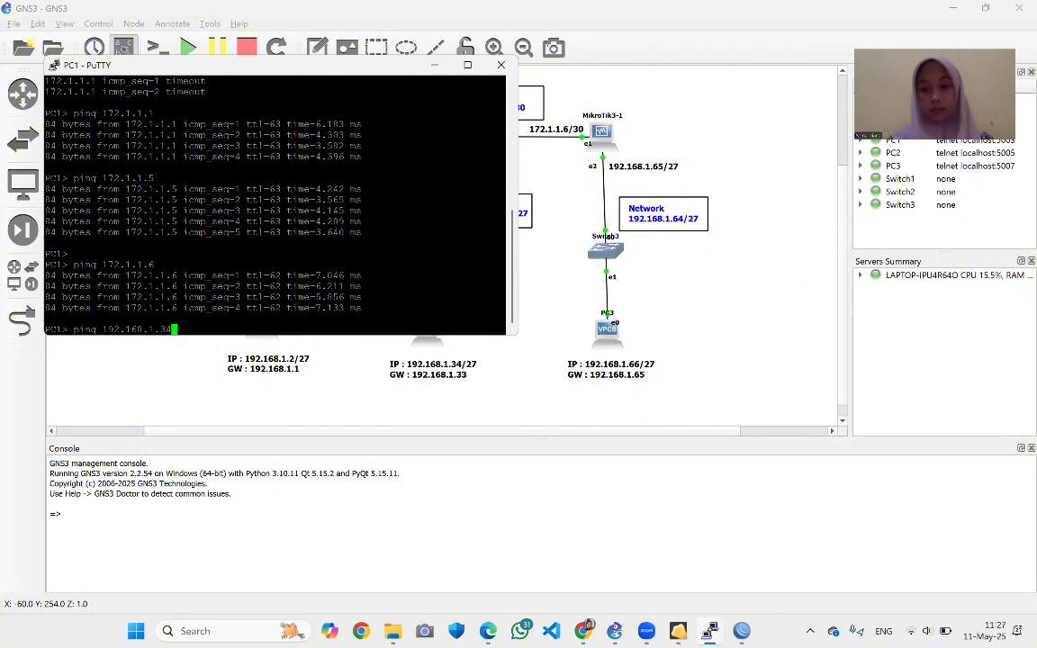
{"action": "key", "text": "Return"}
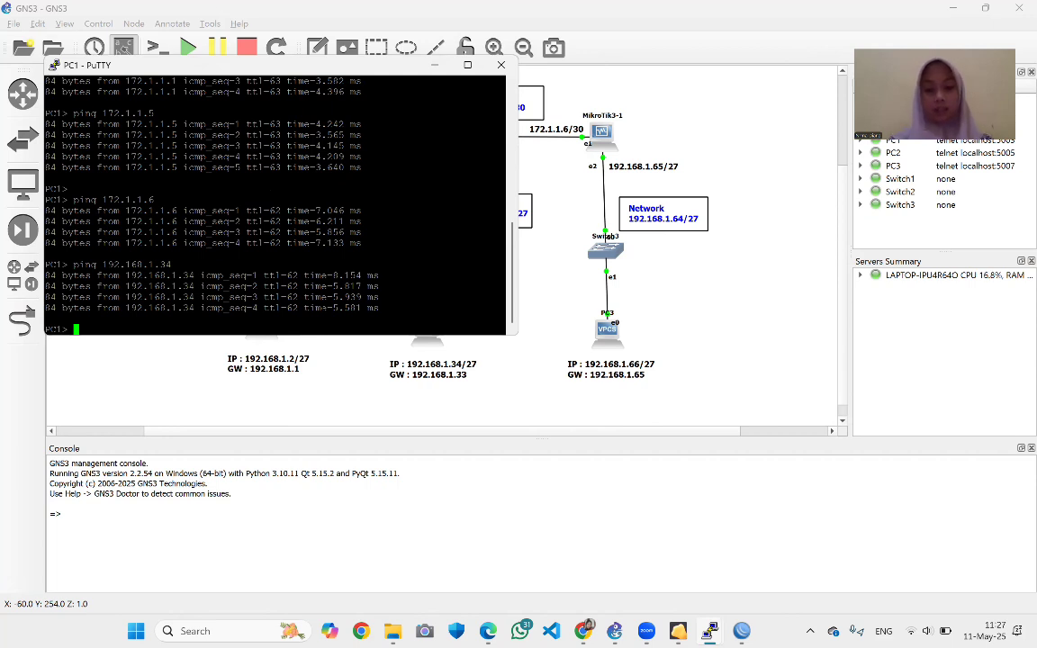
Try to test PC3 from the PC1 console by entering 192.168.1.66 without the ping command
{"action": "type", "text": "192.168"}
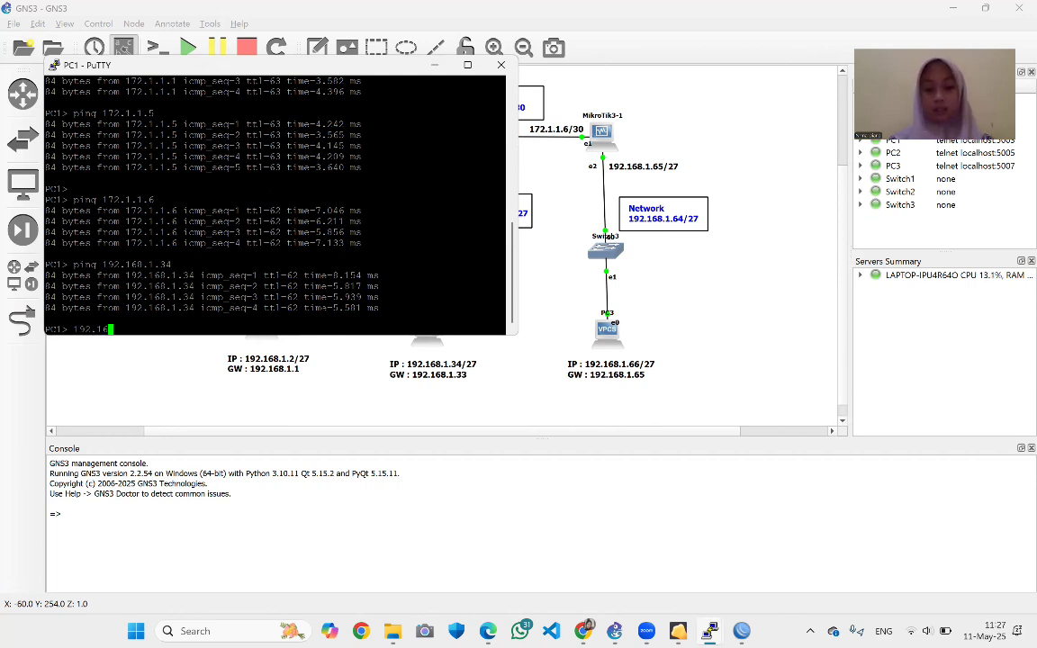
{"action": "type", "text": ".1"}
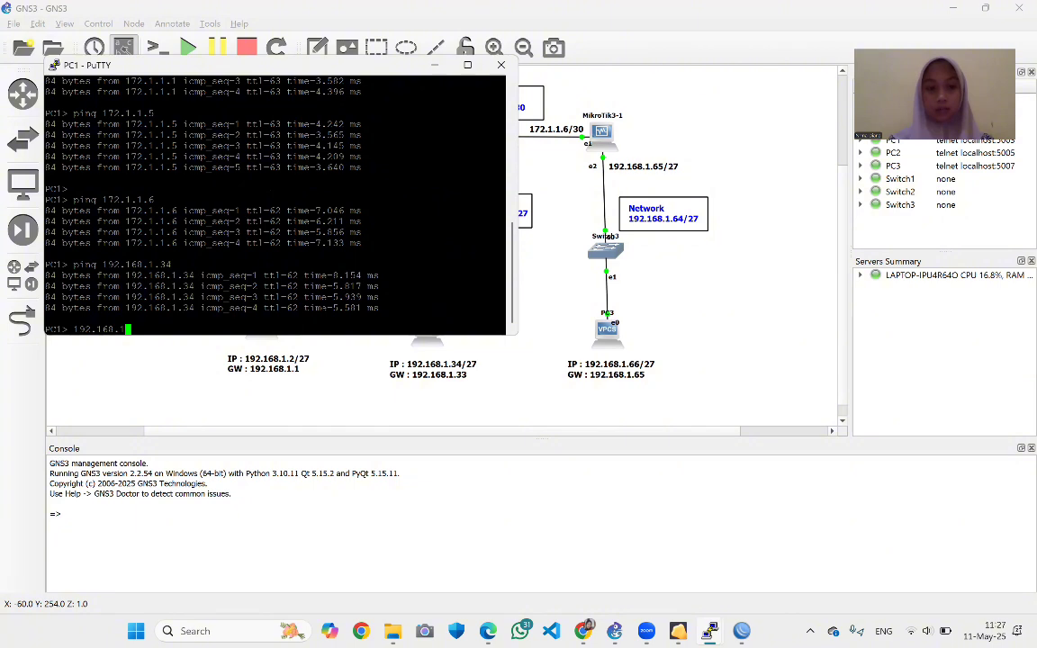
{"action": "type", "text": ".66"}
{"action": "key", "text": "Return"}
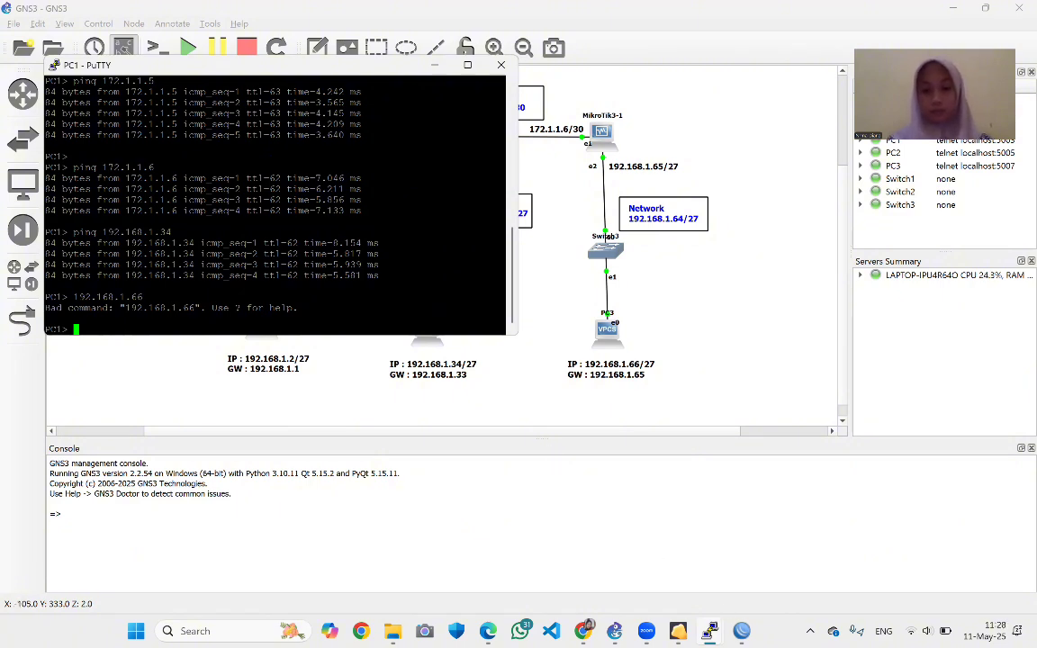
Bring up the PC3 console to view its prompt and address, and minimize it again
{"action": "mouse_move", "coordinate": [710, 630]}
{"action": "left_click", "coordinate": [798, 570]}
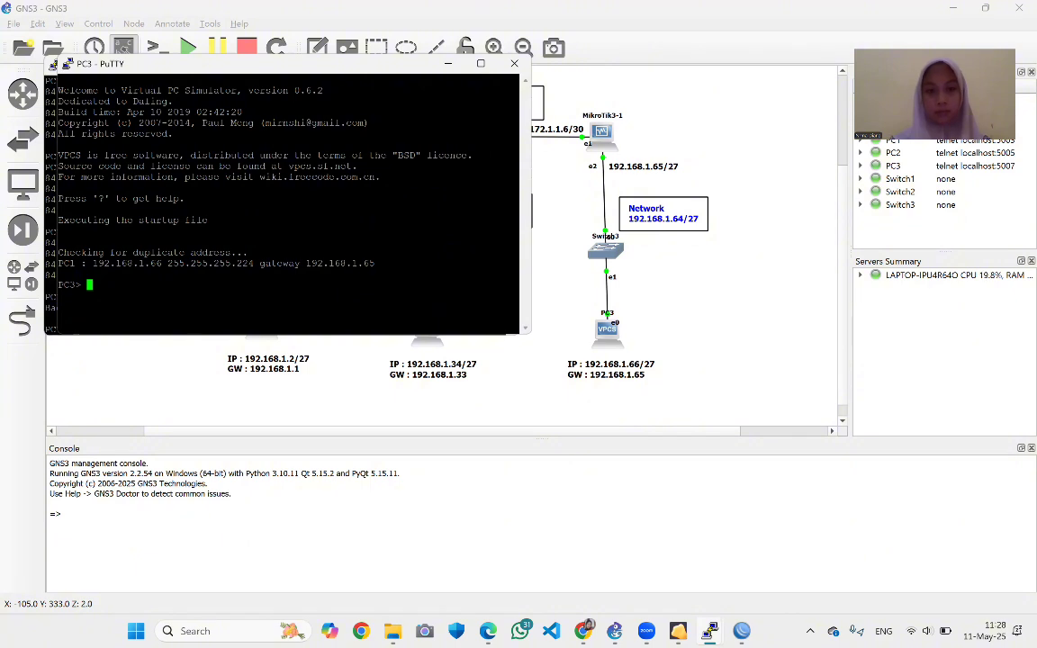
{"action": "left_click", "coordinate": [448, 63]}
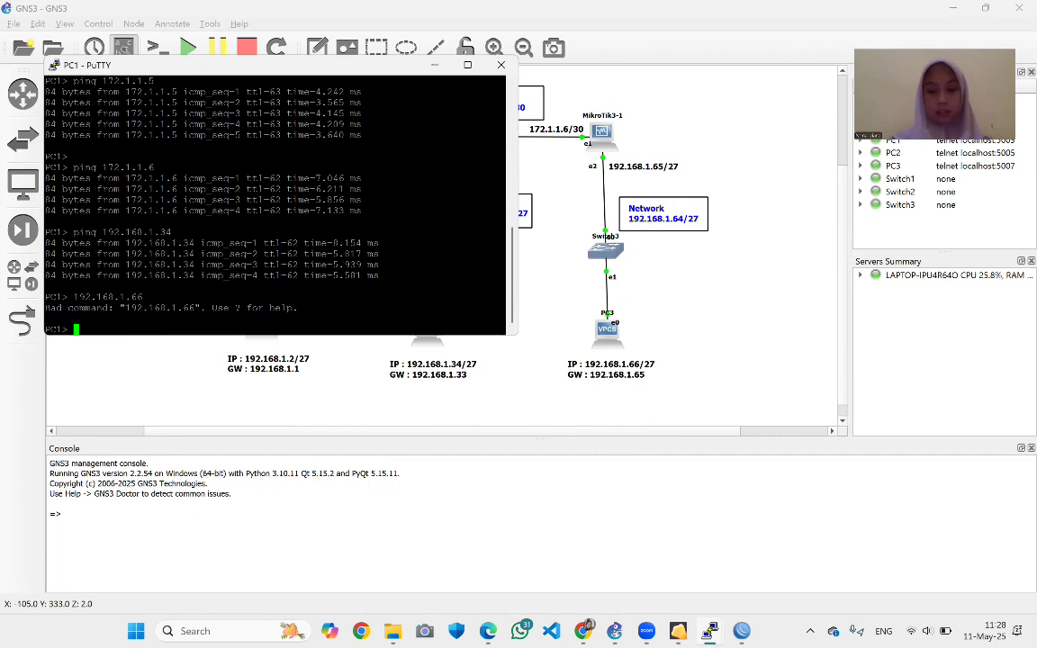
Ping PC3 at 192.168.1.66 from the PC1 console, reusing the earlier ping command
{"action": "key", "text": "Up"}
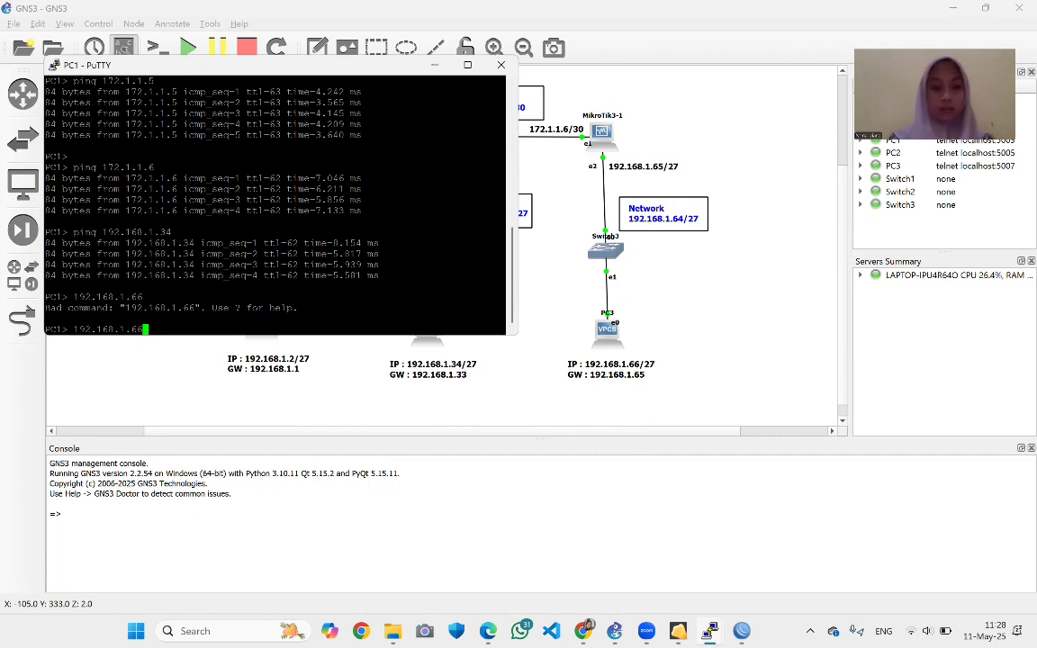
{"action": "key", "text": "Up"}
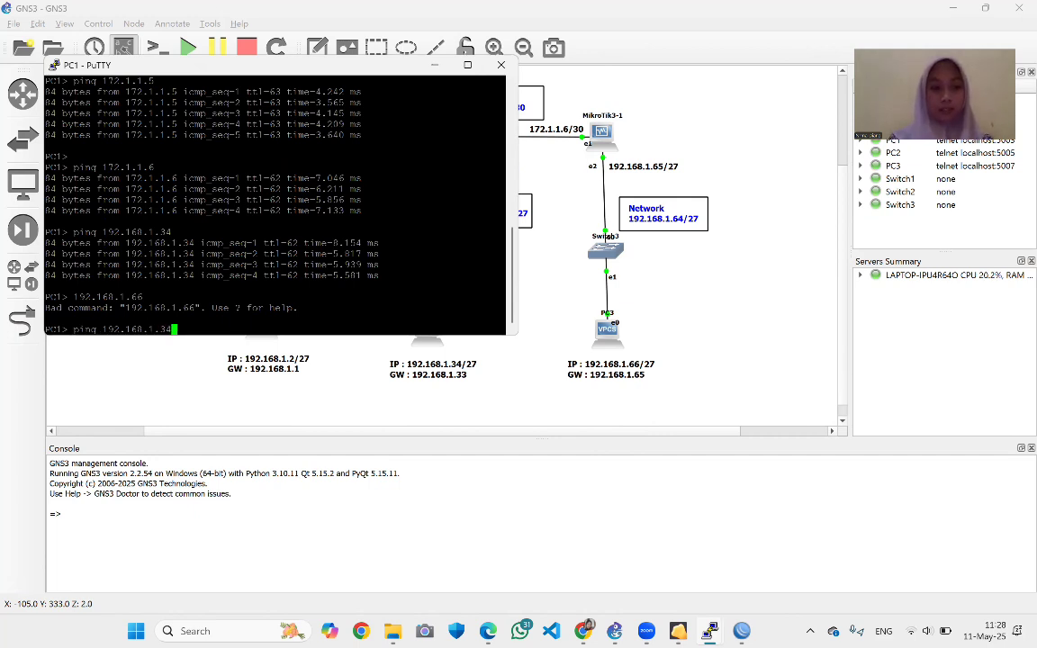
{"action": "key", "text": "BackSpace"}
{"action": "key", "text": "BackSpace"}
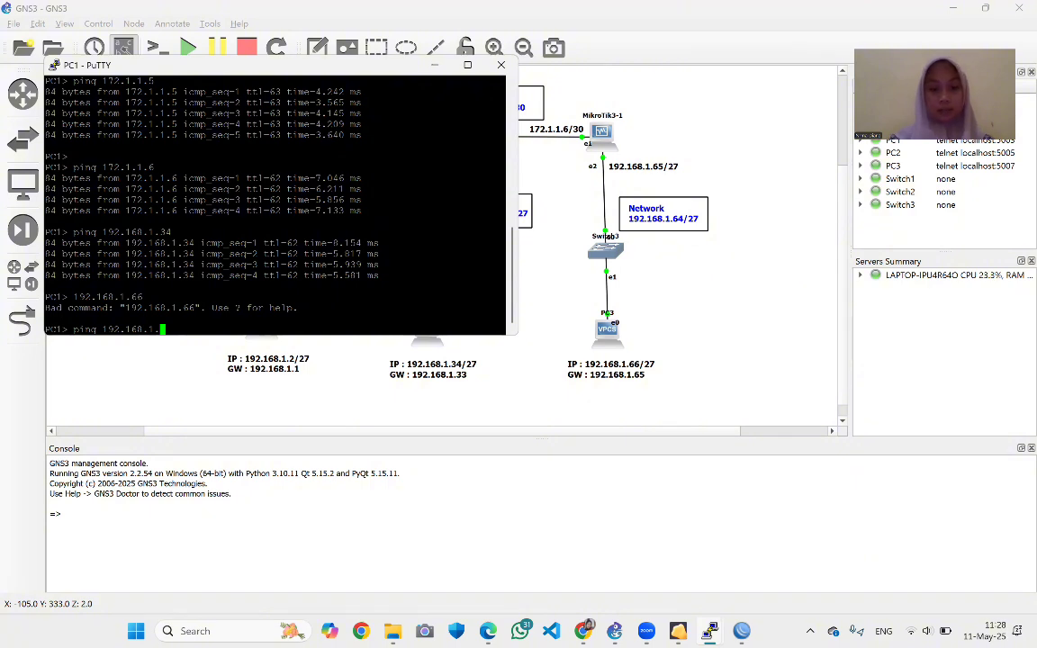
{"action": "type", "text": "66"}
{"action": "key", "text": "Return"}
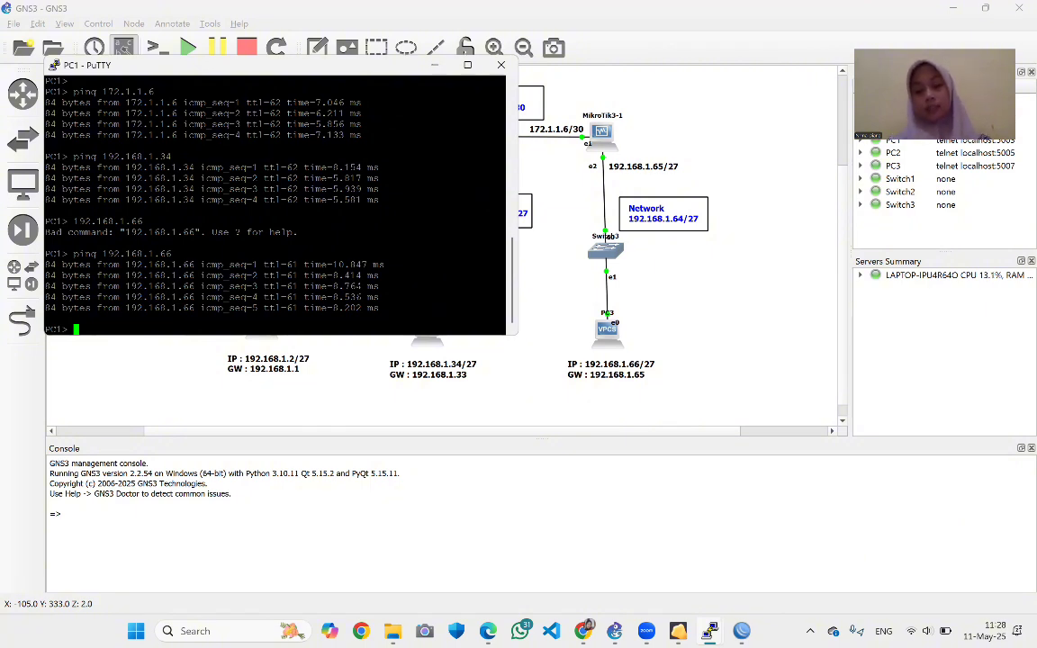
Review the PC1 console output from its start beside the uncovered topology, and minimize the console
{"action": "scroll", "coordinate": [274, 205], "scroll_direction": "up", "scroll_amount": 15}
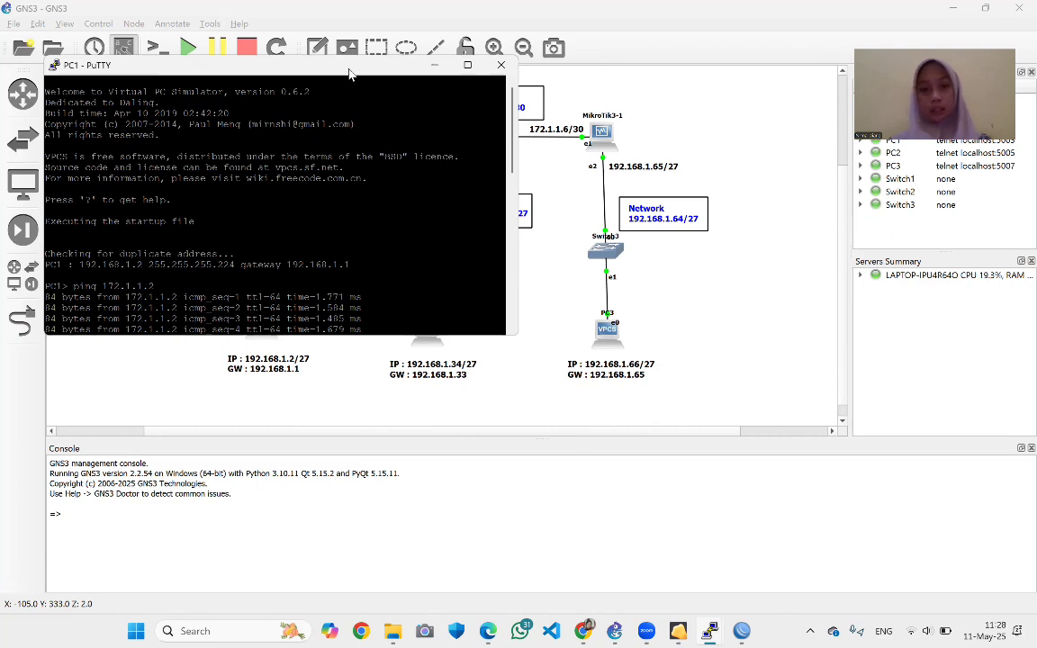
{"action": "left_click_drag", "start_coordinate": [351, 73], "coordinate": [331, 369]}
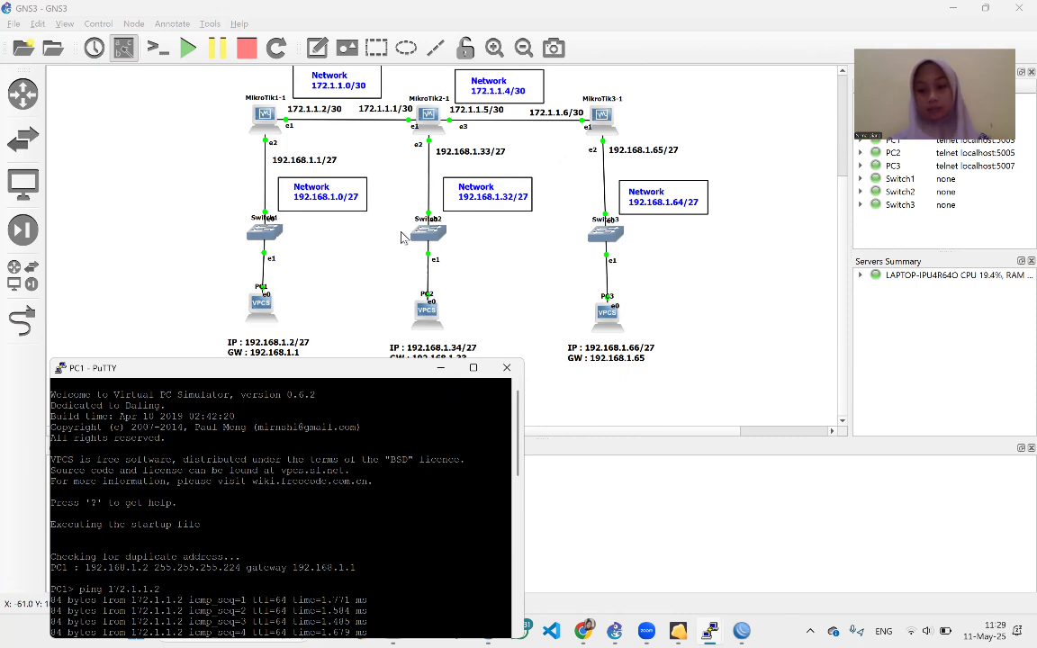
{"action": "left_click", "coordinate": [441, 371]}
Bring up the PC2 console and ping PC3 at 192.168.1.66 from it
{"action": "mouse_move", "coordinate": [710, 629]}
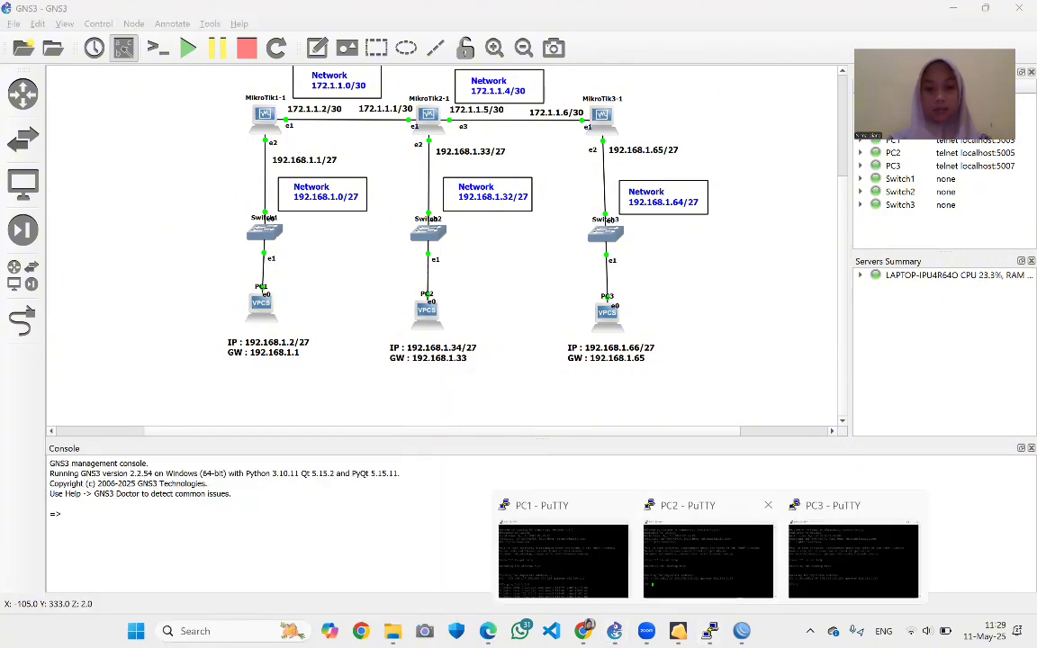
{"action": "left_click", "coordinate": [739, 558]}
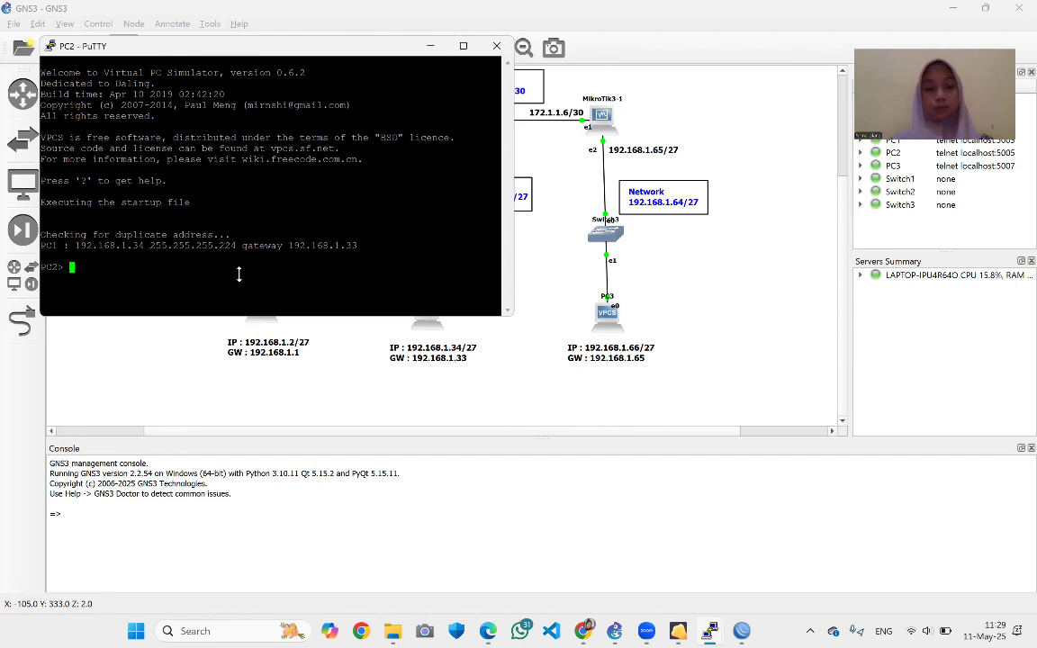
{"action": "type", "text": "ping"}
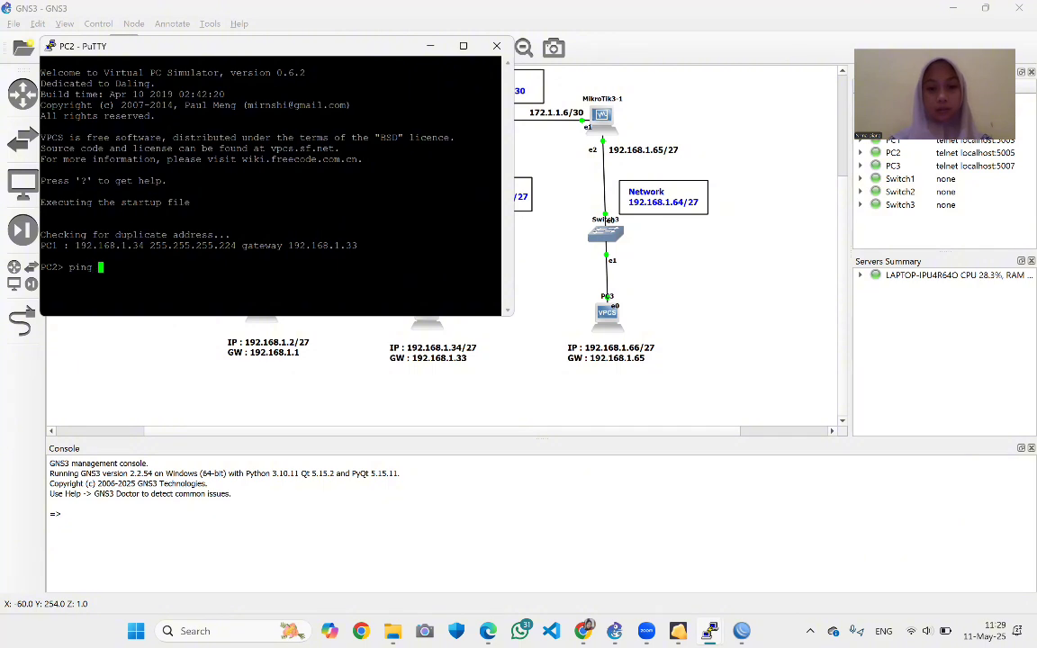
{"action": "type", "text": " 192"}
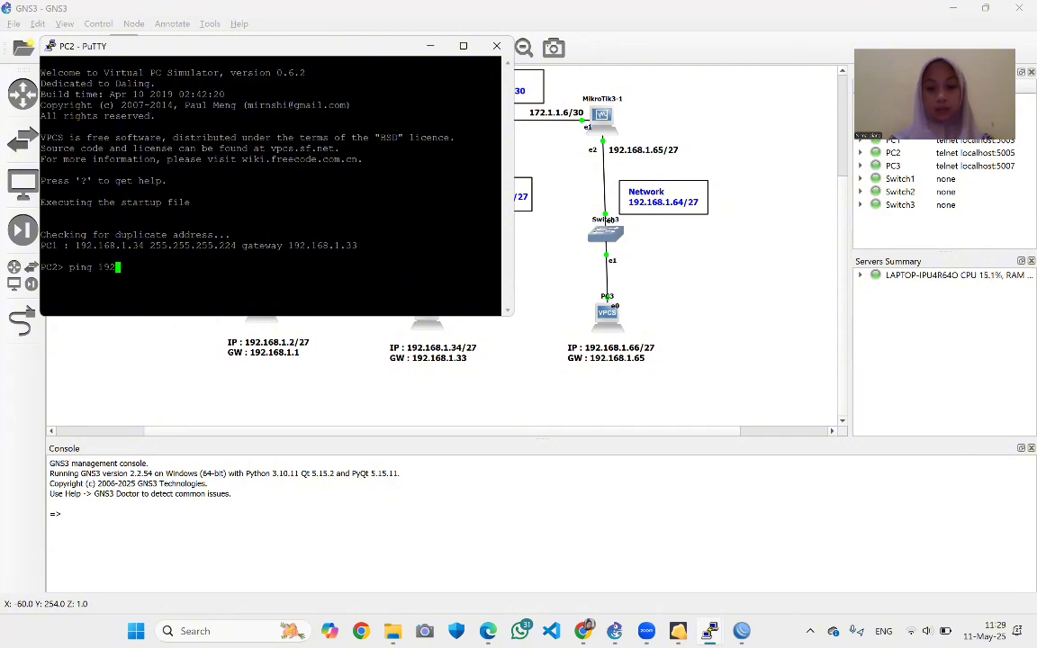
{"action": "type", "text": ".168.1.66"}
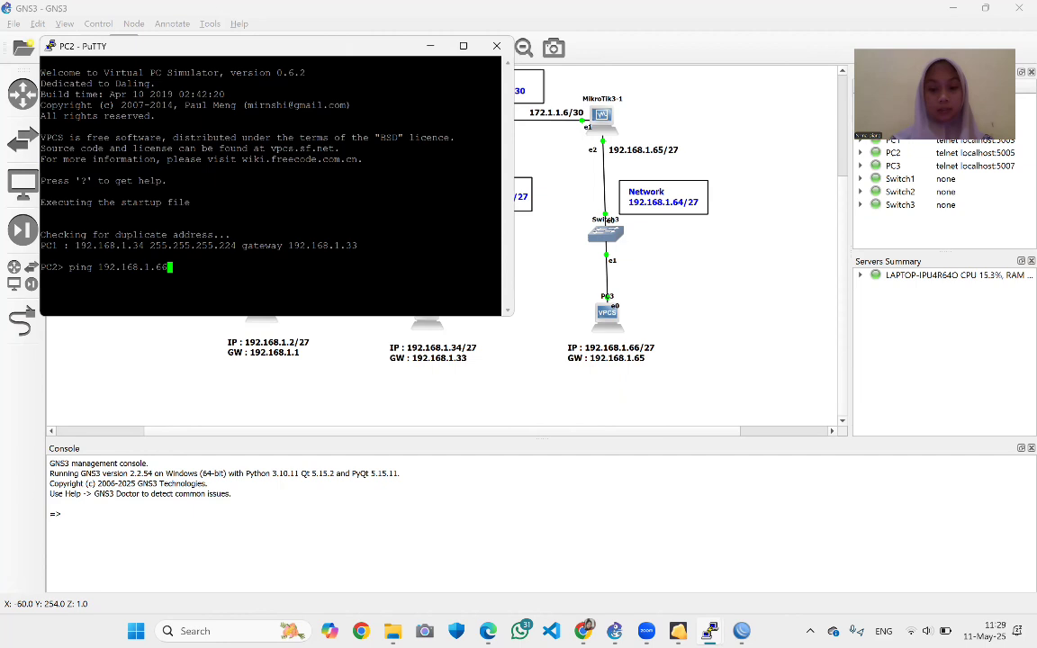
{"action": "key", "text": "Return"}
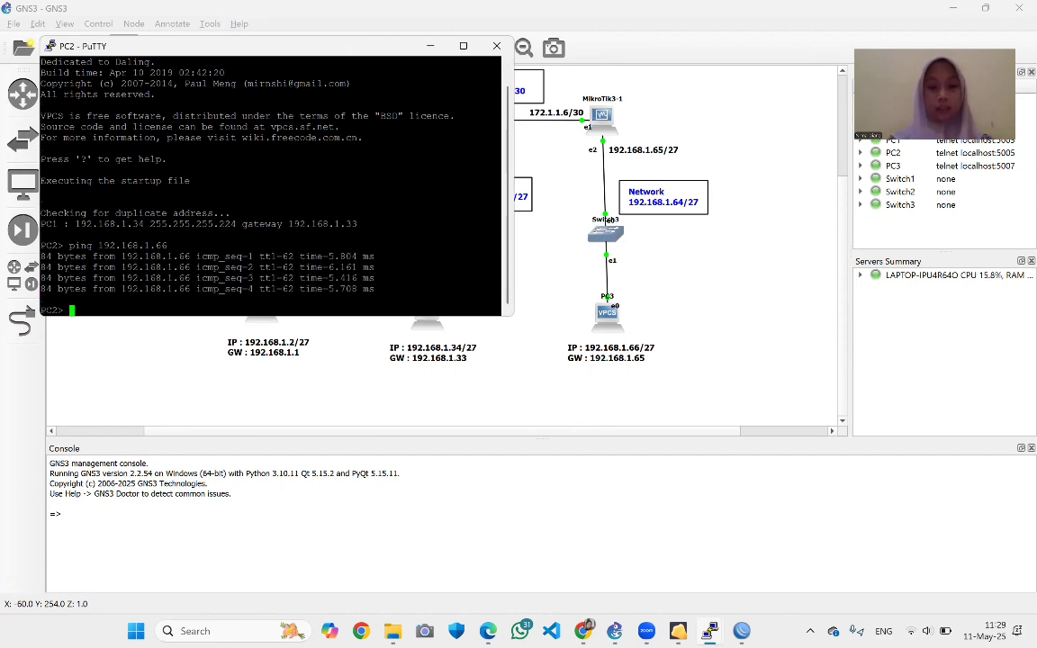
Ping PC1 at 192.168.1.2 from the PC2 console by editing the earlier ping command, and minimize the console
{"action": "key", "text": "Up"}
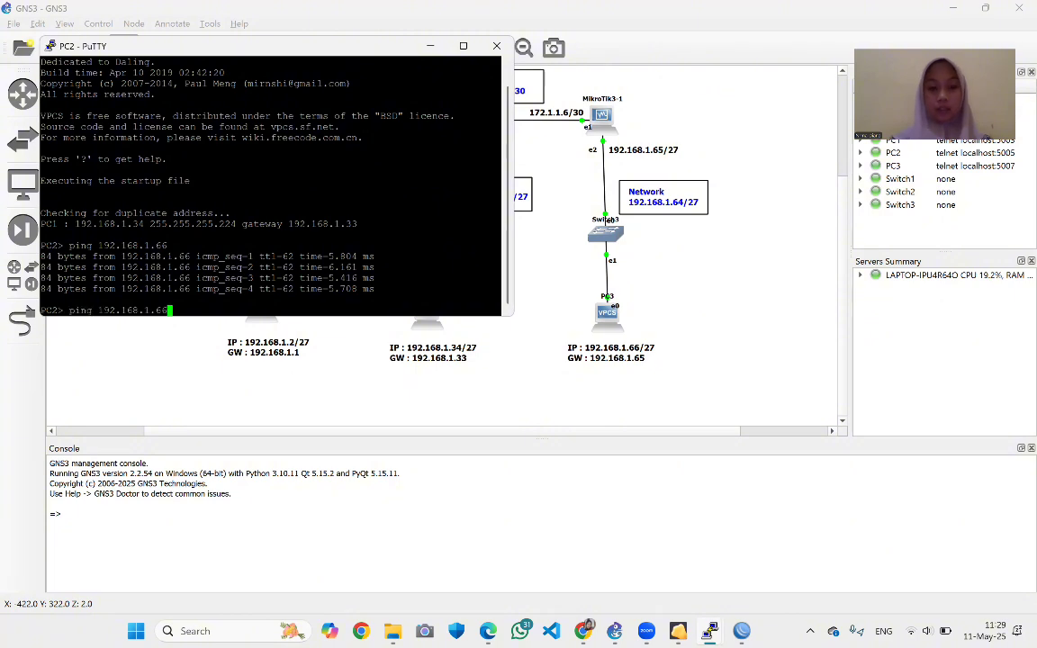
{"action": "key", "text": "BackSpace"}
{"action": "key", "text": "BackSpace"}
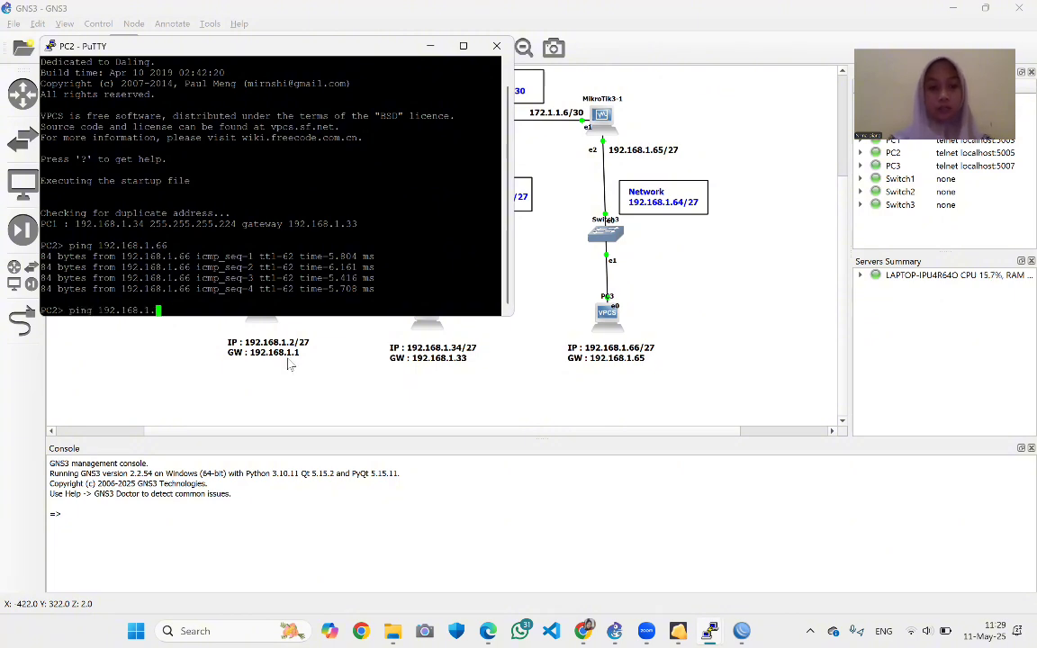
{"action": "type", "text": "2"}
{"action": "key", "text": "Return"}
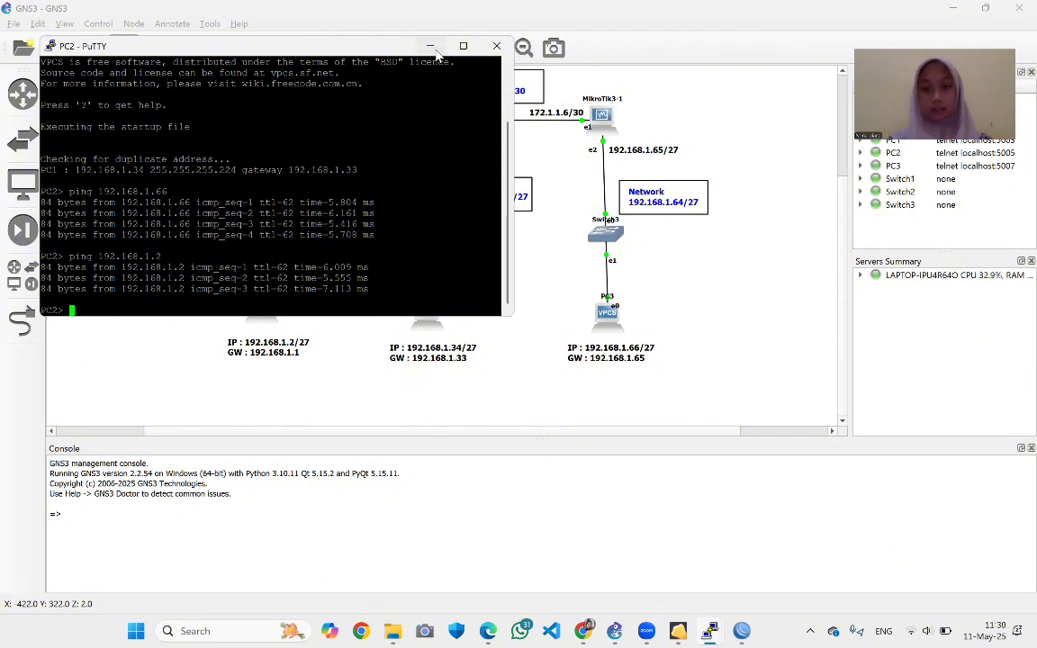
{"action": "left_click", "coordinate": [435, 51]}
Bring up the PC3 console and ping PC2 at 192.168.1.34 from it
{"action": "mouse_move", "coordinate": [709, 630]}
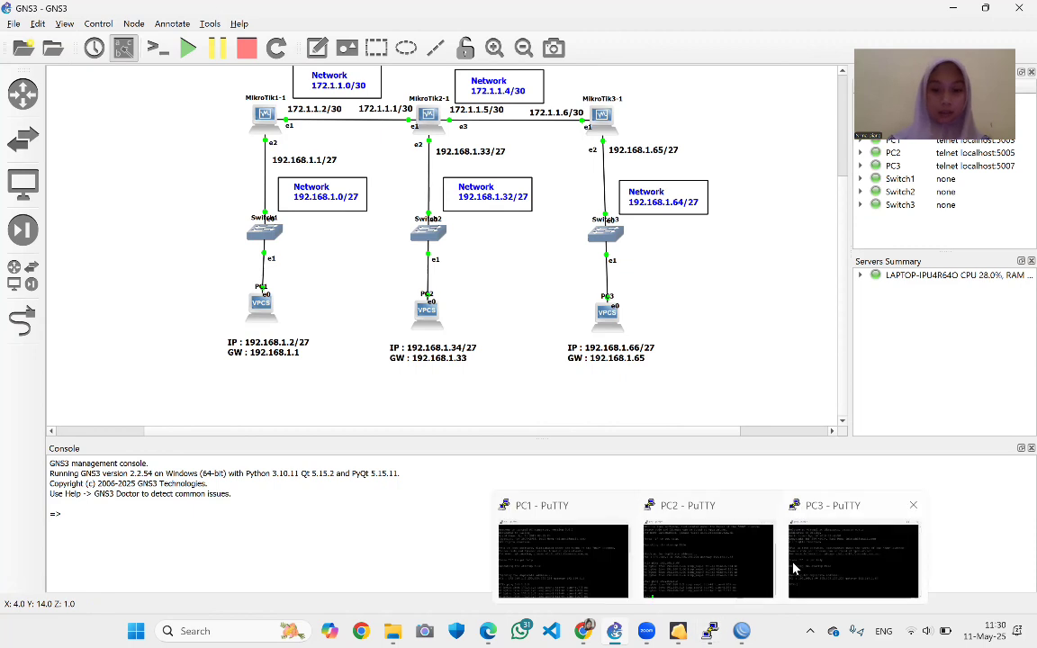
{"action": "left_click", "coordinate": [808, 563]}
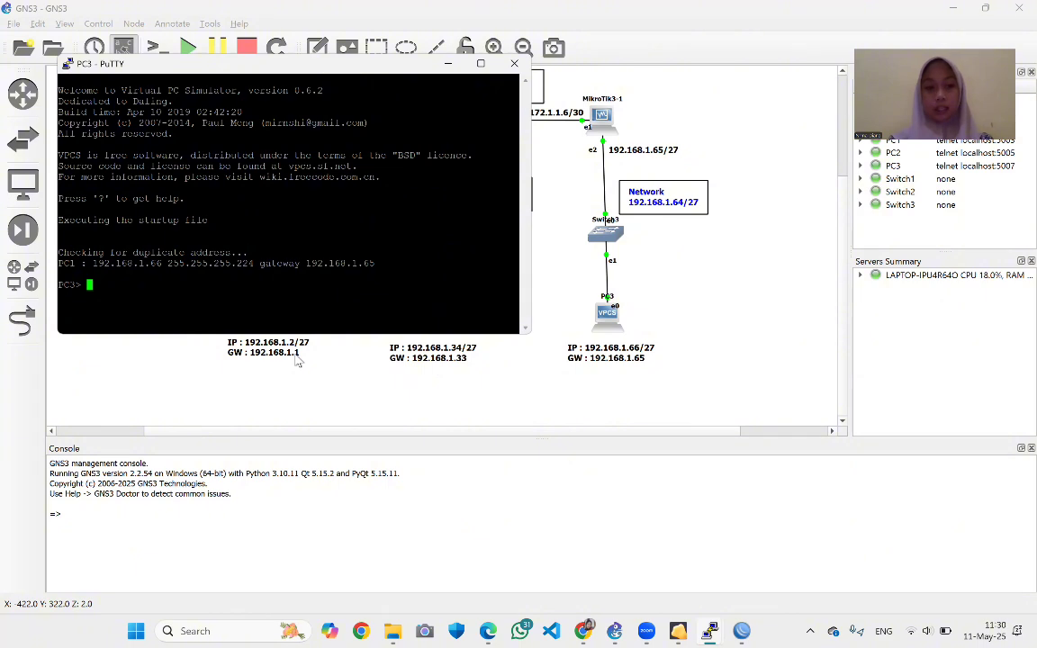
{"action": "type", "text": "ping "}
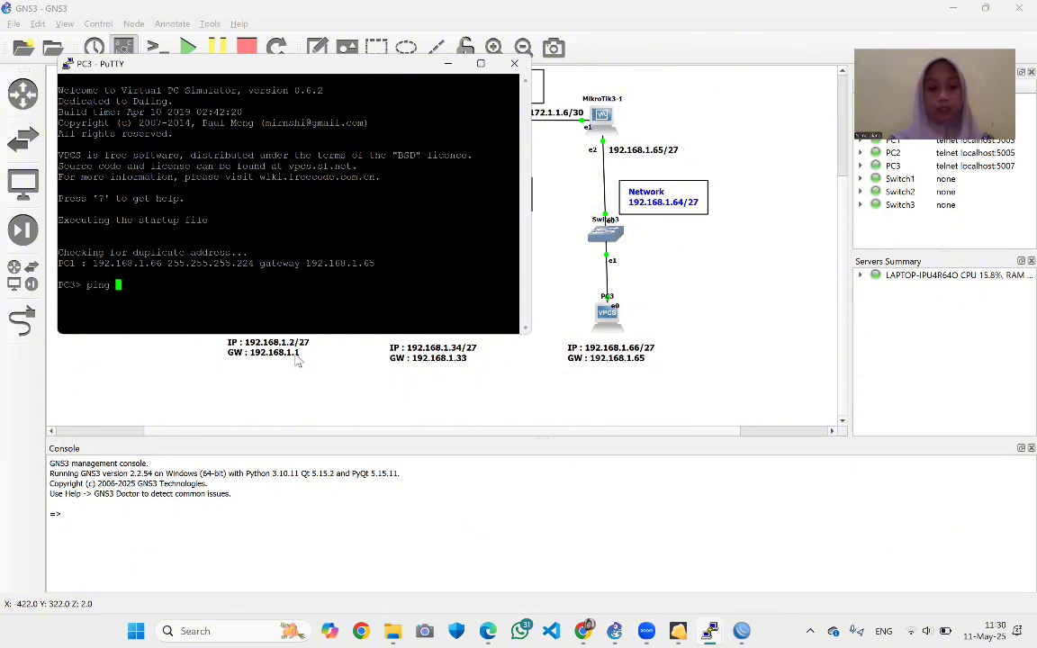
{"action": "type", "text": "192.168"}
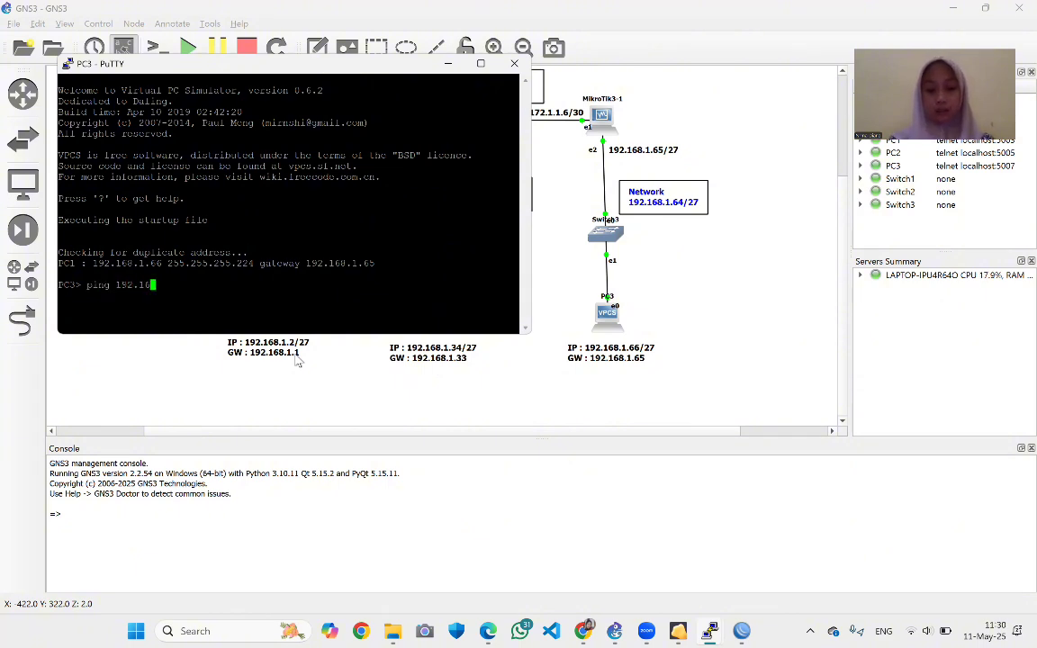
{"action": "type", "text": ".1.34"}
{"action": "key", "text": "Return"}
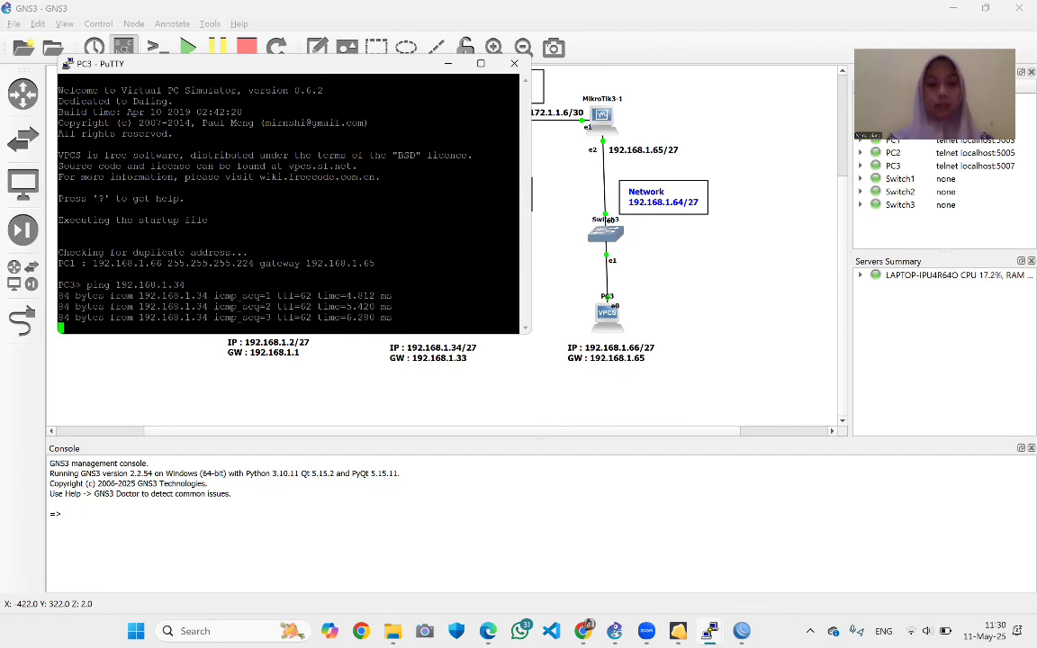
{"action": "key", "text": "ctrl+c"}
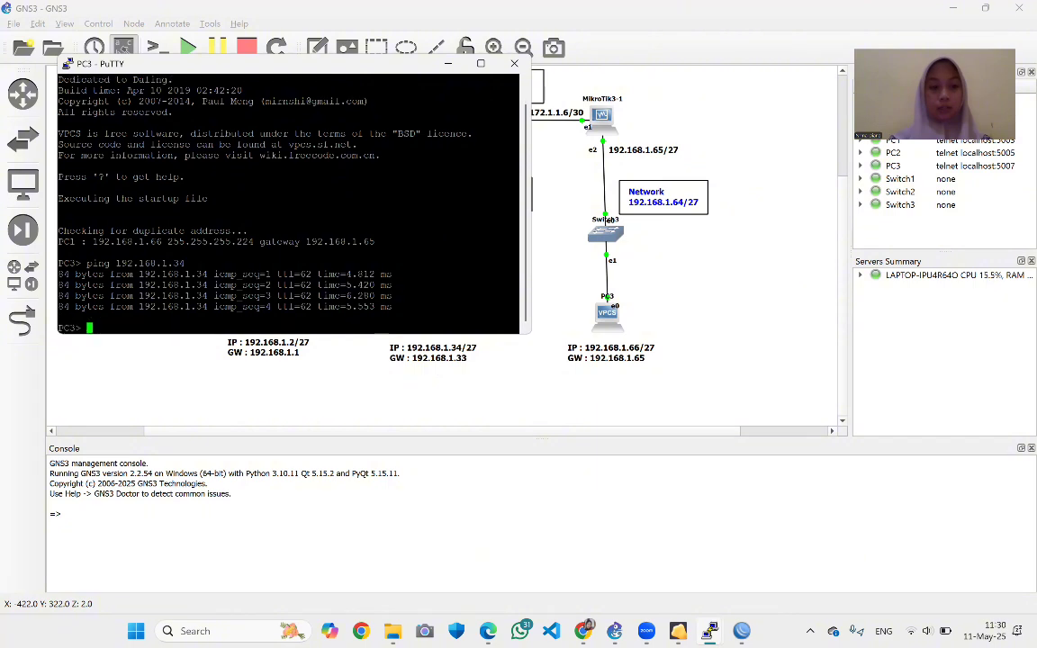
Ping PC1 at 192.168.1.2 from the PC3 console, reusing the previous command, and minimize the console
{"action": "key", "text": "Up"}
{"action": "key", "text": "BackSpace"}
{"action": "key", "text": "BackSpace"}
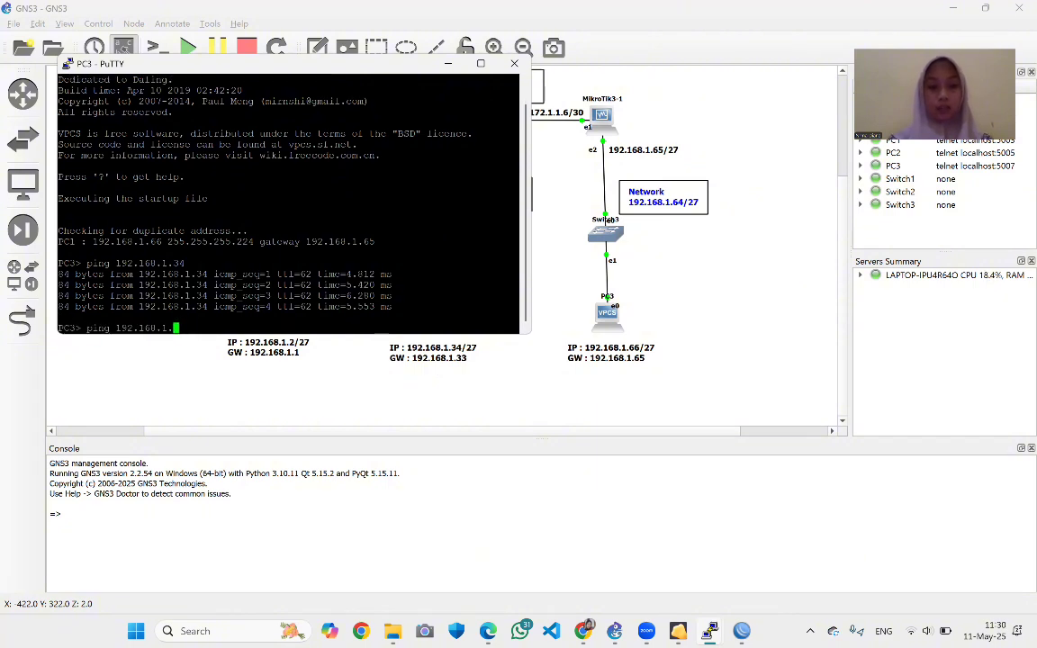
{"action": "type", "text": "2"}
{"action": "key", "text": "Return"}
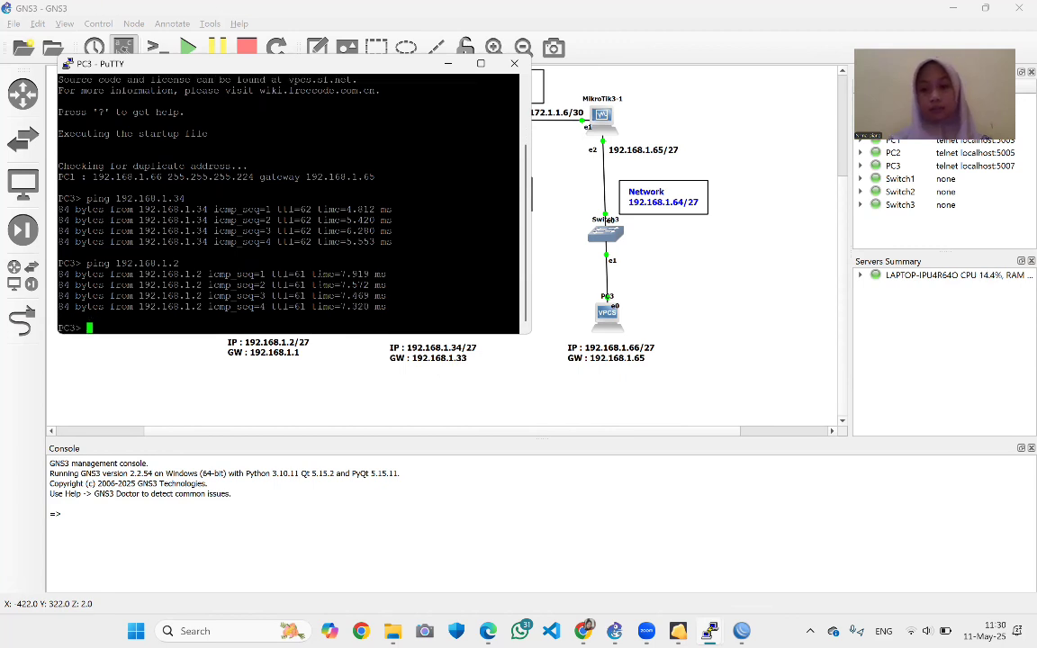
{"action": "left_click", "coordinate": [450, 72]}
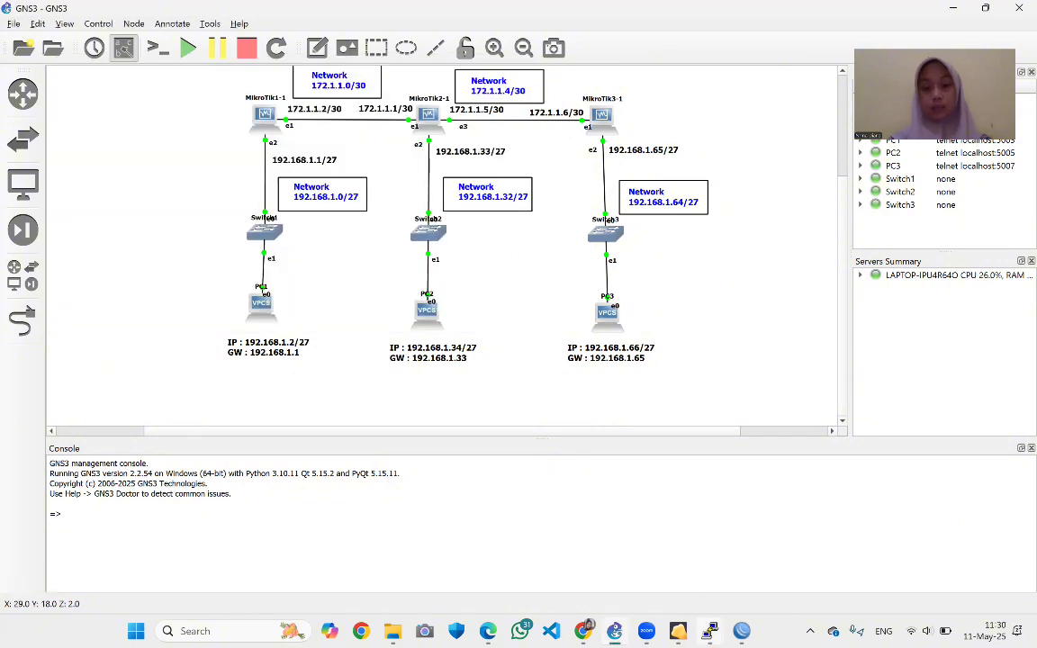
Bring up the PC1 console and list the available VPCS commands with the ? help command
{"action": "mouse_move", "coordinate": [710, 631]}
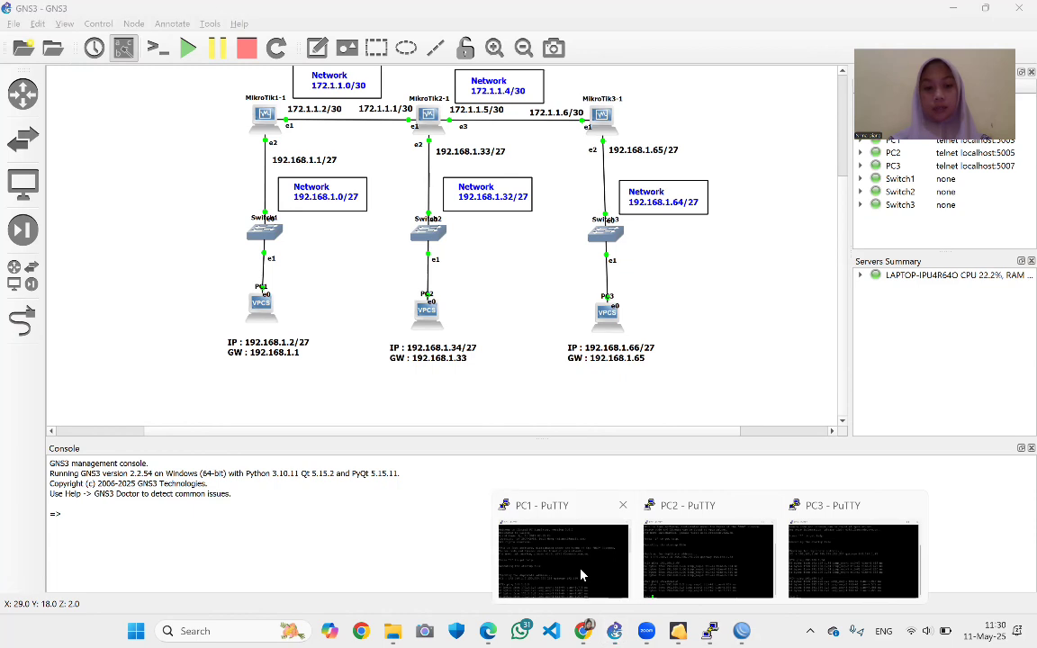
{"action": "left_click", "coordinate": [581, 574]}
{"action": "scroll", "coordinate": [281, 508], "scroll_direction": "down", "scroll_amount": 4}
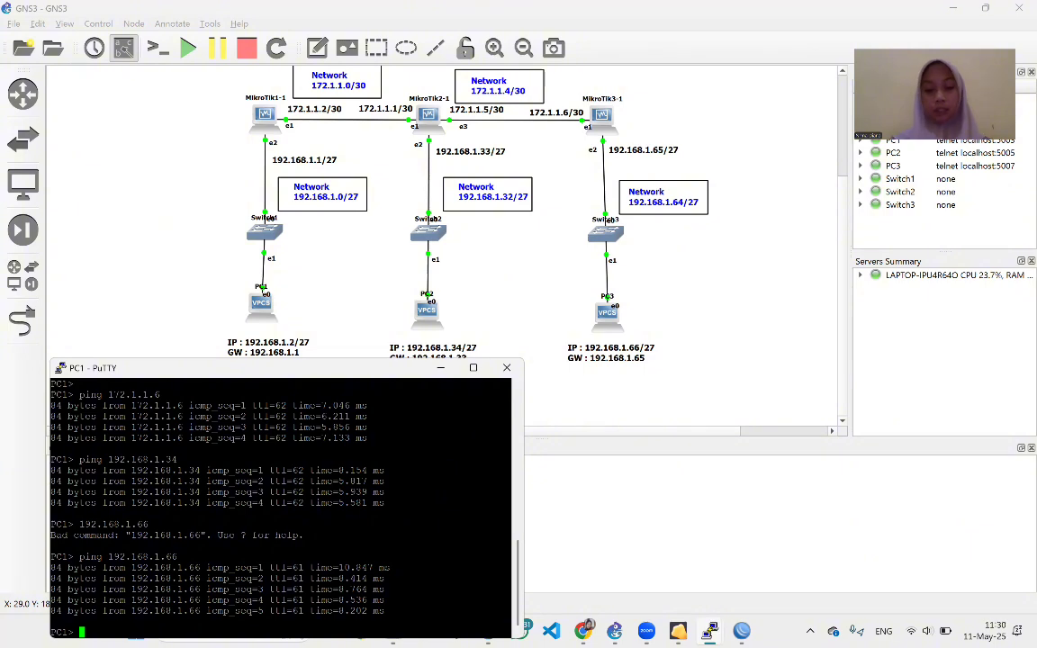
{"action": "type", "text": "?"}
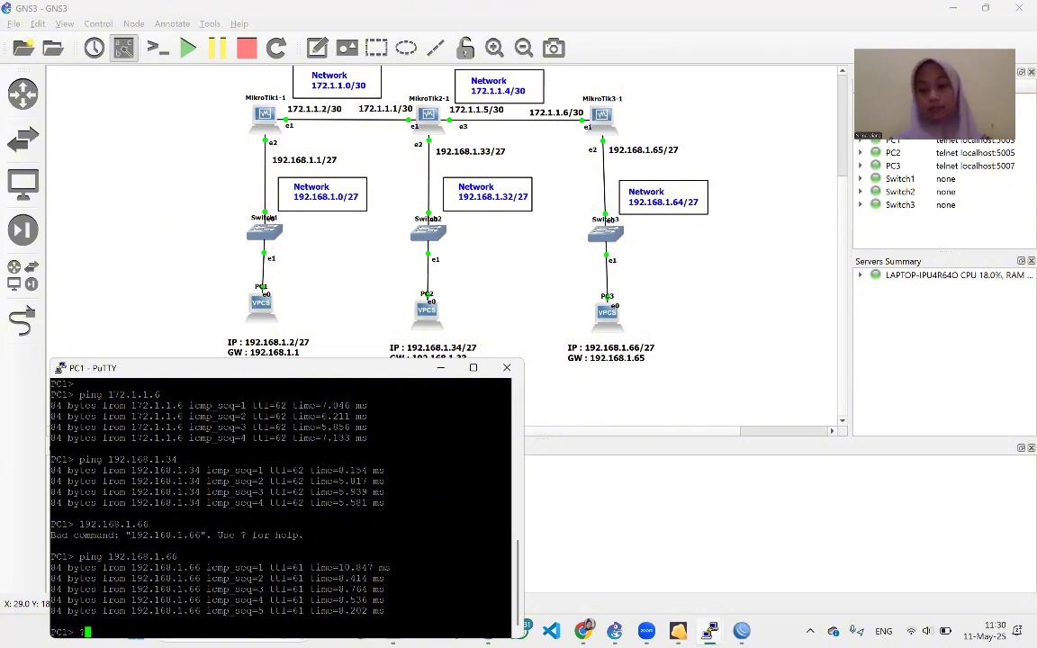
{"action": "key", "text": "Return"}
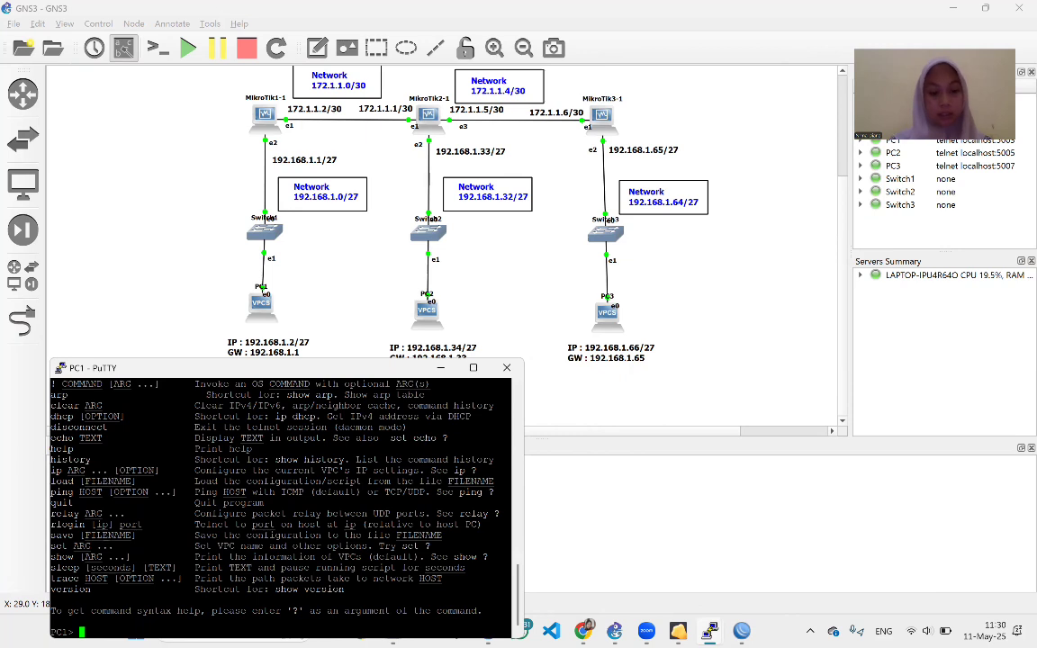
Trace the route from PC1 to PC2 at 192.168.1.34 and highlight the first two hop addresses in the output
{"action": "type", "text": "trace"}
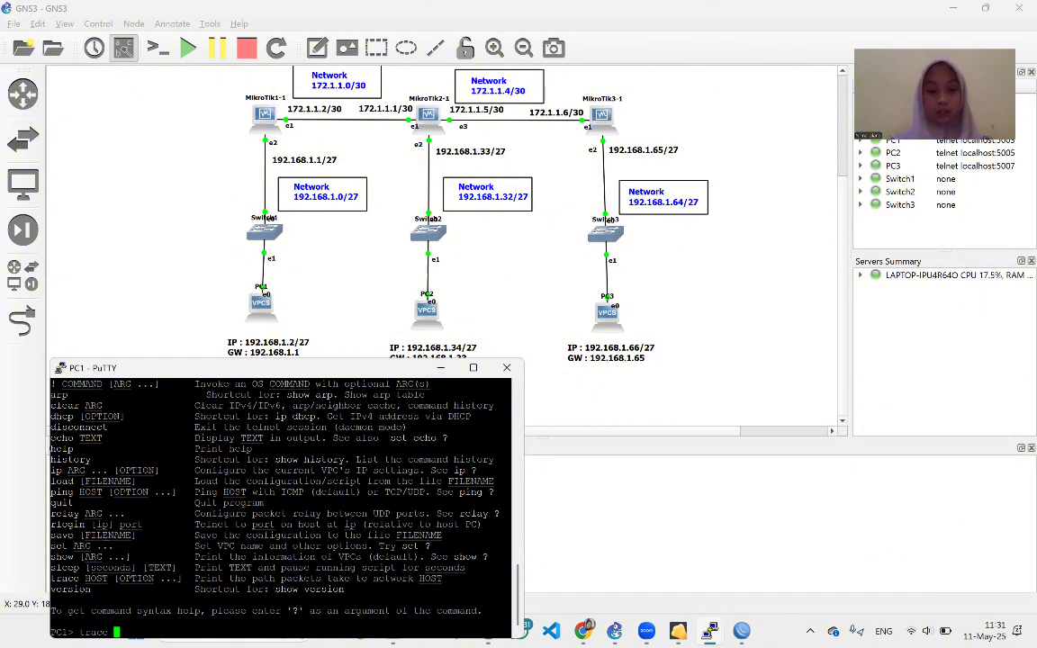
{"action": "type", "text": "192"}
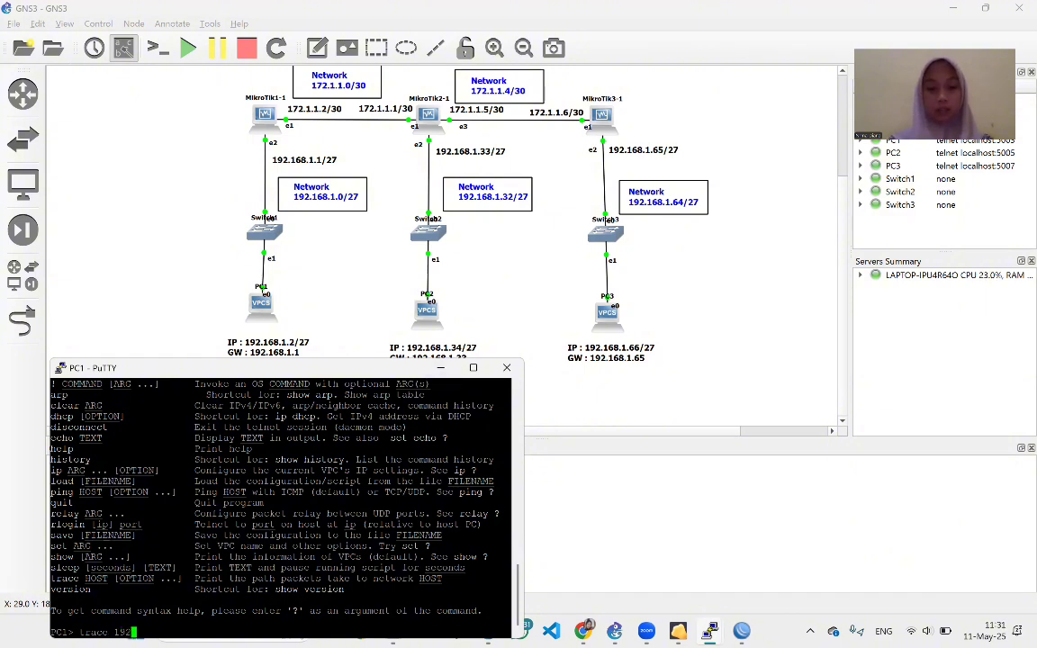
{"action": "type", "text": ".168.1.34"}
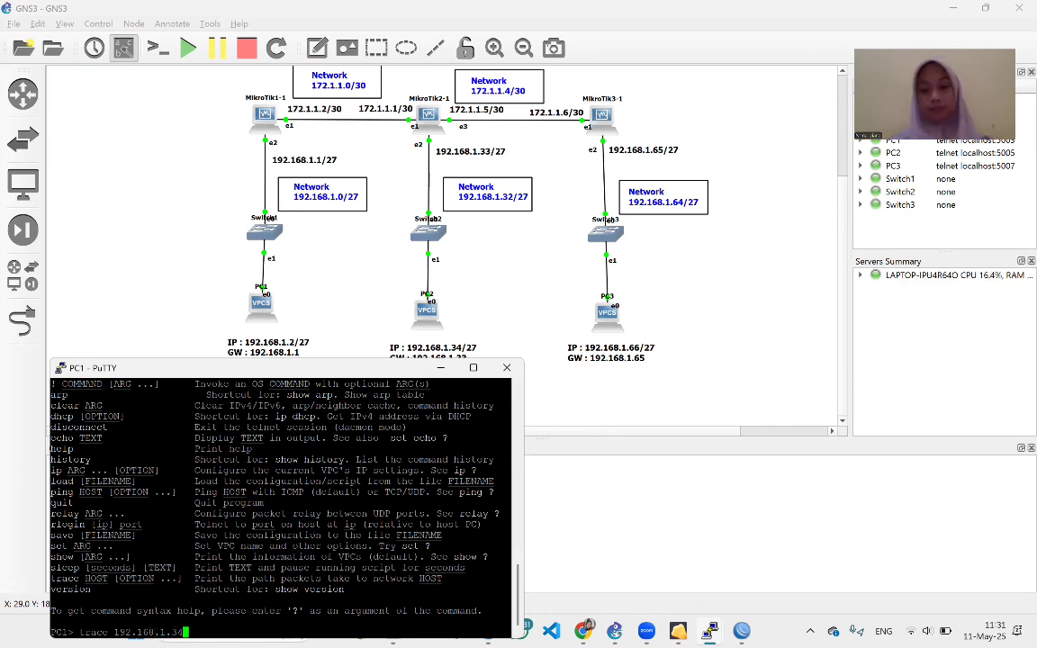
{"action": "key", "text": "Return"}
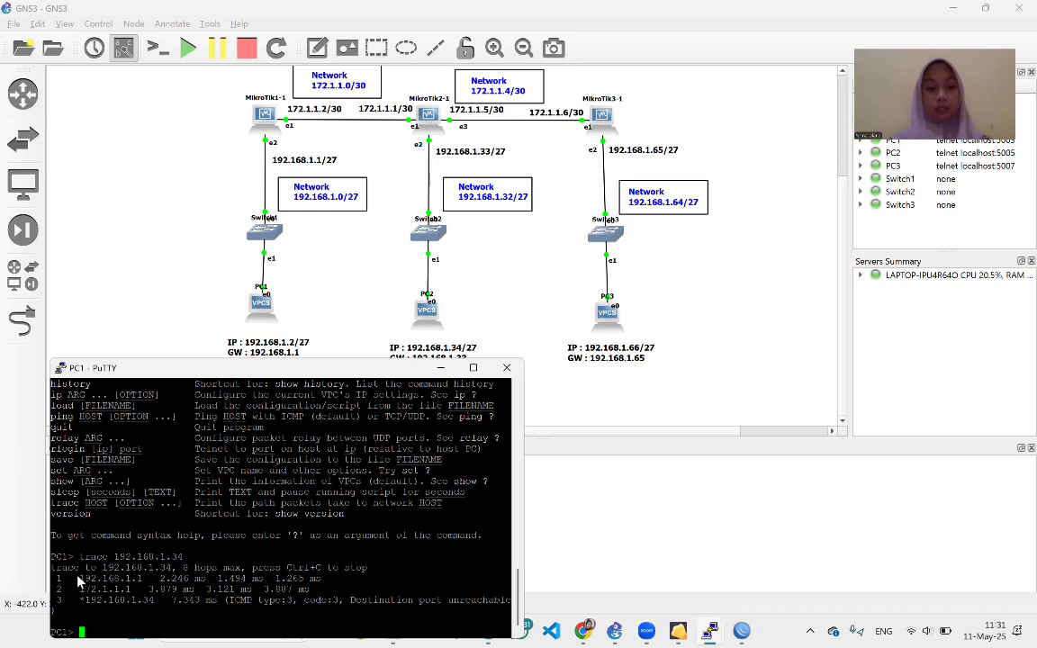
{"action": "left_click_drag", "start_coordinate": [78, 581], "coordinate": [144, 583]}
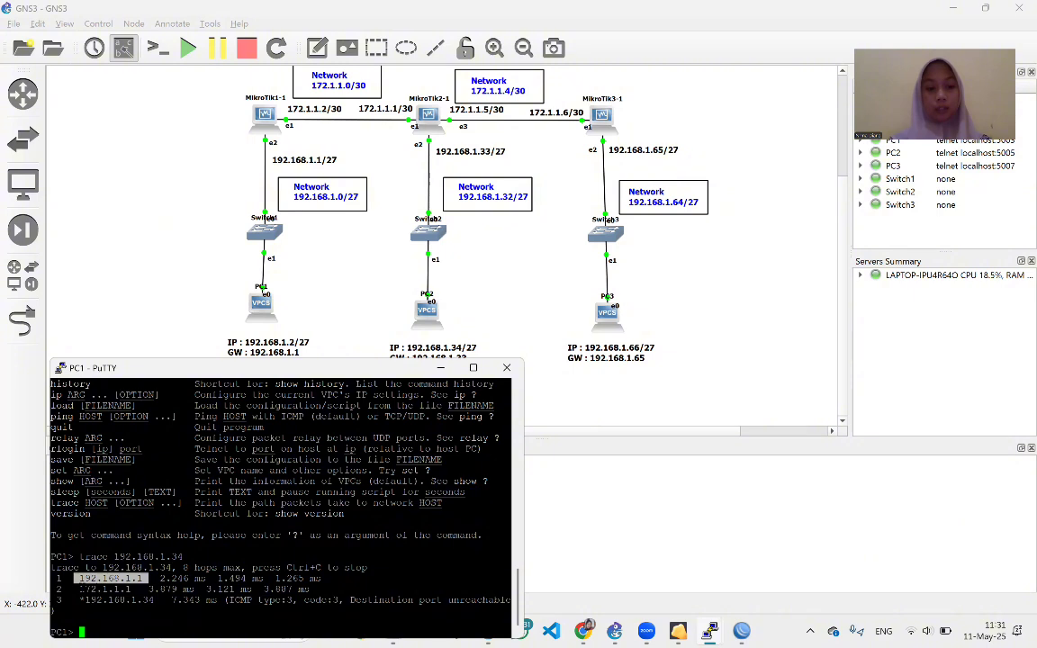
{"action": "left_click_drag", "start_coordinate": [78, 589], "coordinate": [137, 589]}
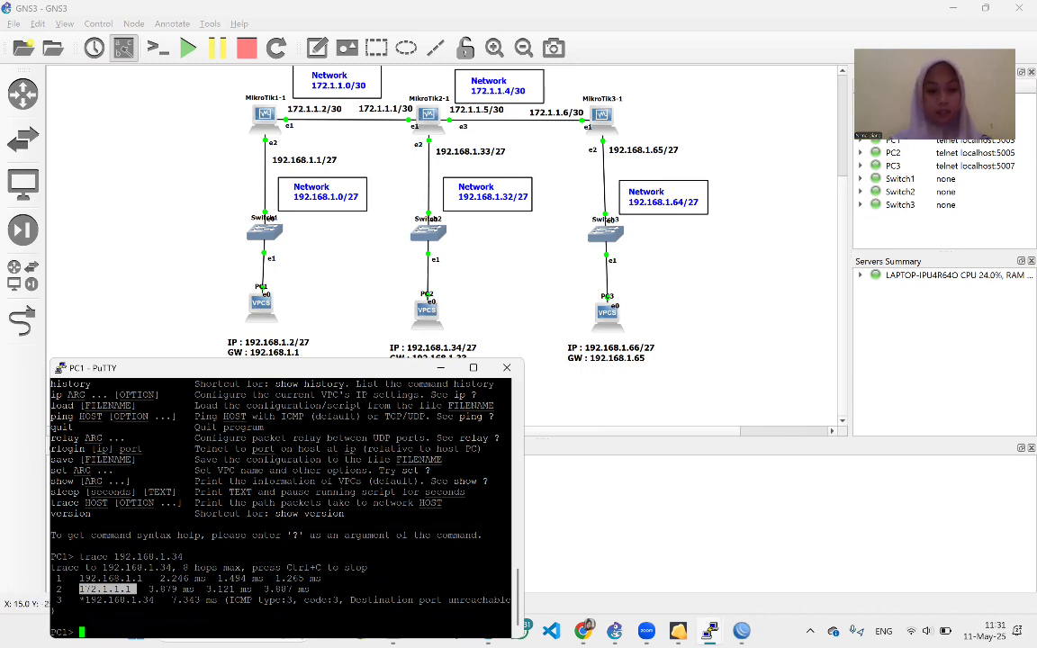
Trace the route from PC1 to PC3 at 192.168.1.66, reusing the previous trace command
{"action": "key", "text": "Up"}
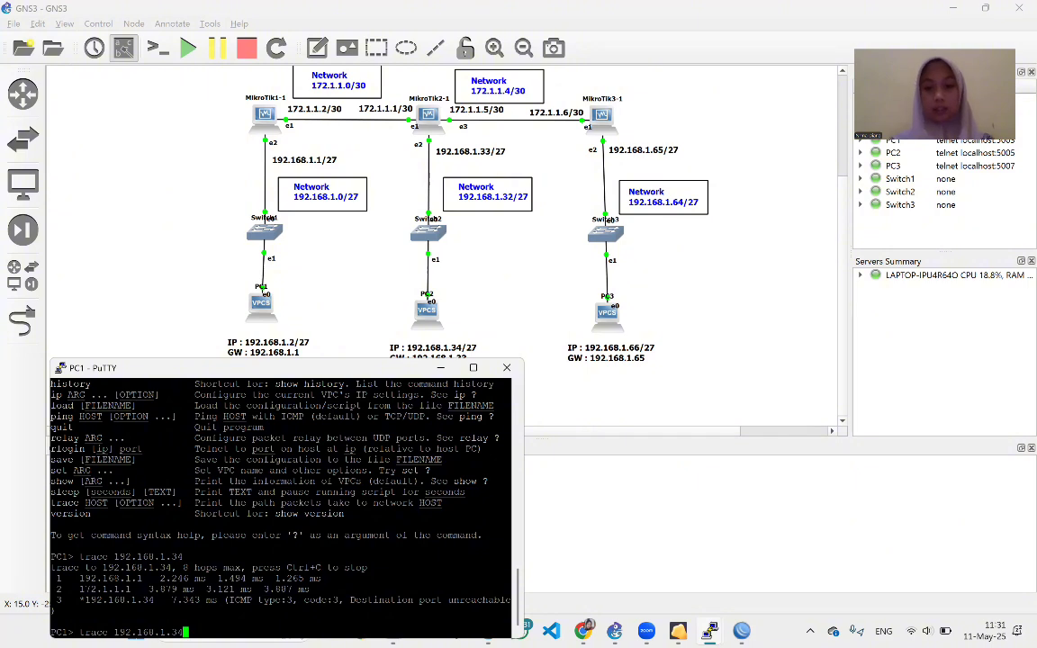
{"action": "key", "text": "BackSpace"}
{"action": "key", "text": "BackSpace"}
{"action": "type", "text": "66"}
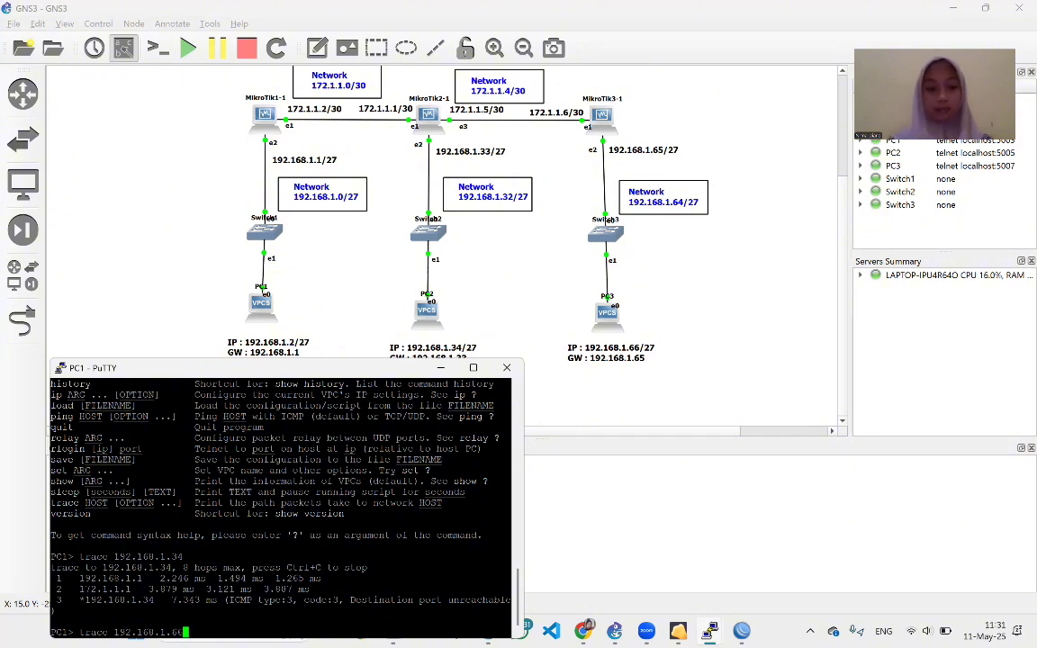
{"action": "key", "text": "Return"}
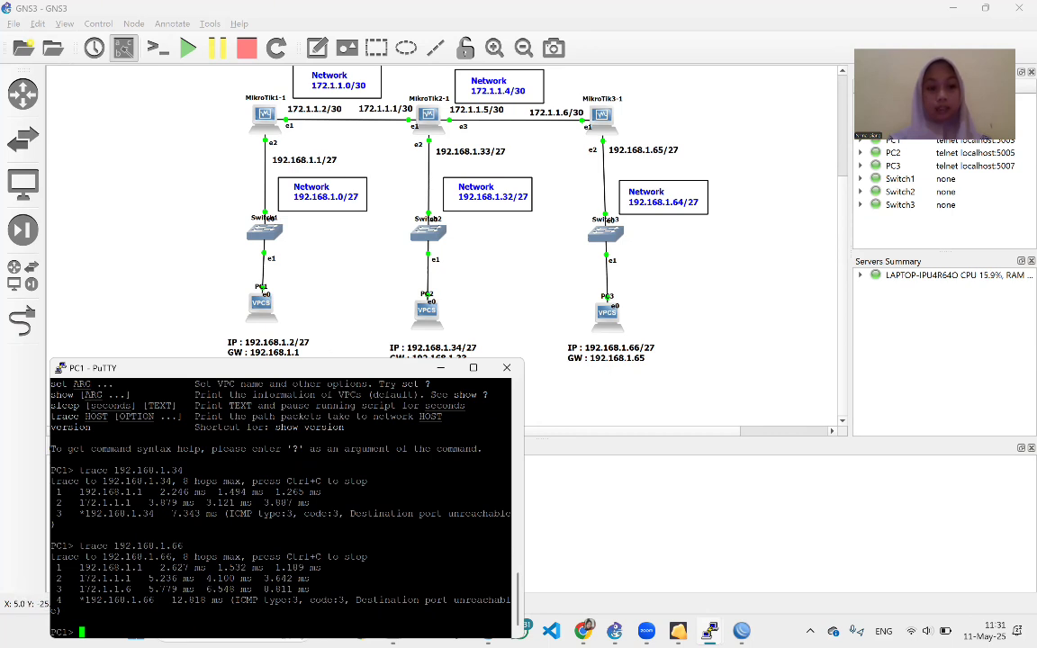
Highlight the router hops of the PC3 trace one after another to compare them with the topology, and return to the GNS3 workspace
{"action": "left_click_drag", "start_coordinate": [73, 491], "coordinate": [160, 491]}
{"action": "left_click_drag", "start_coordinate": [73, 568], "coordinate": [160, 568]}
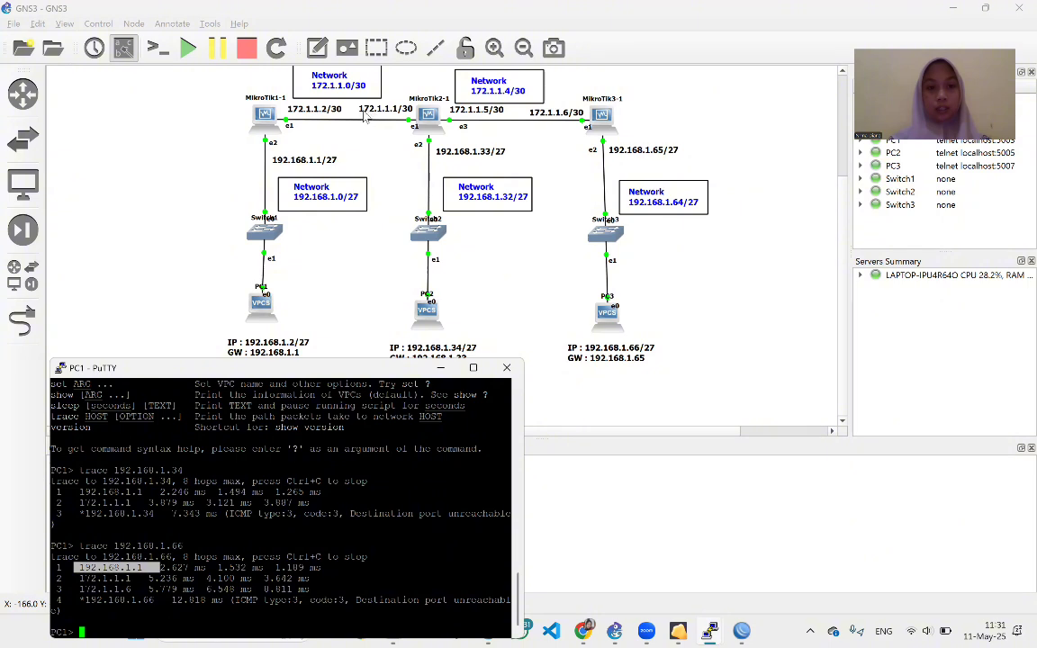
{"action": "left_click_drag", "start_coordinate": [74, 578], "coordinate": [135, 578]}
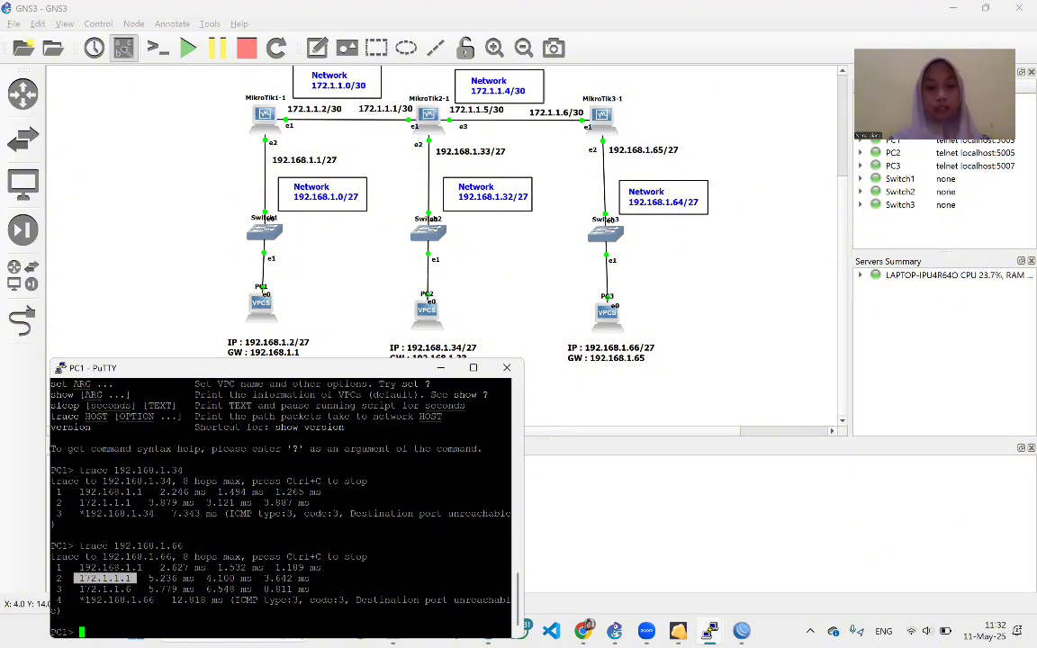
{"action": "left_click_drag", "start_coordinate": [74, 589], "coordinate": [141, 588]}
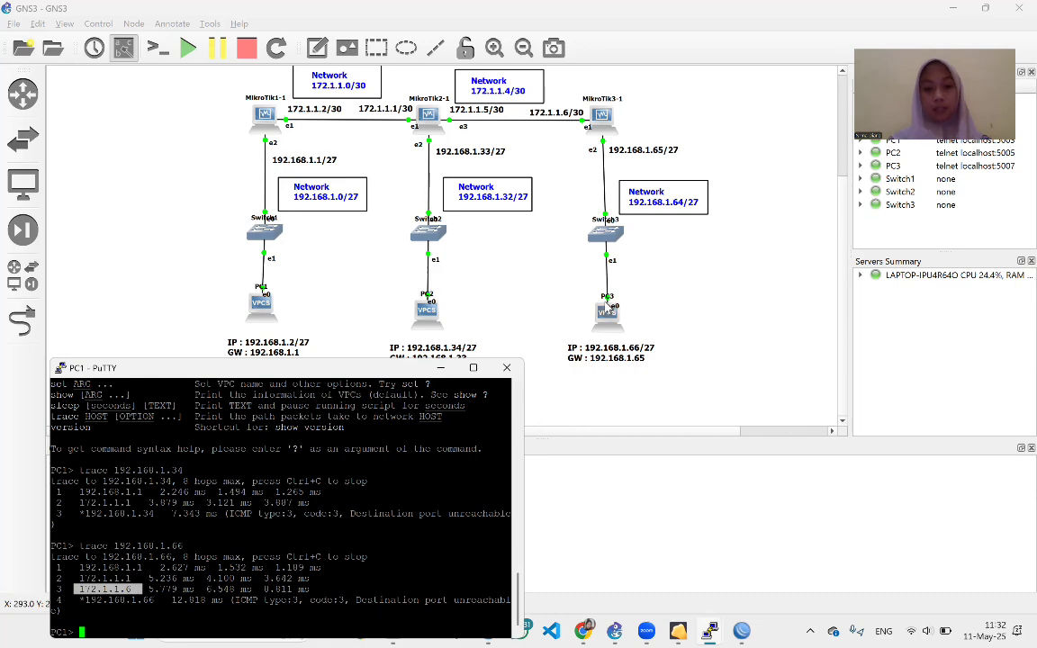
{"action": "left_click", "coordinate": [78, 599]}
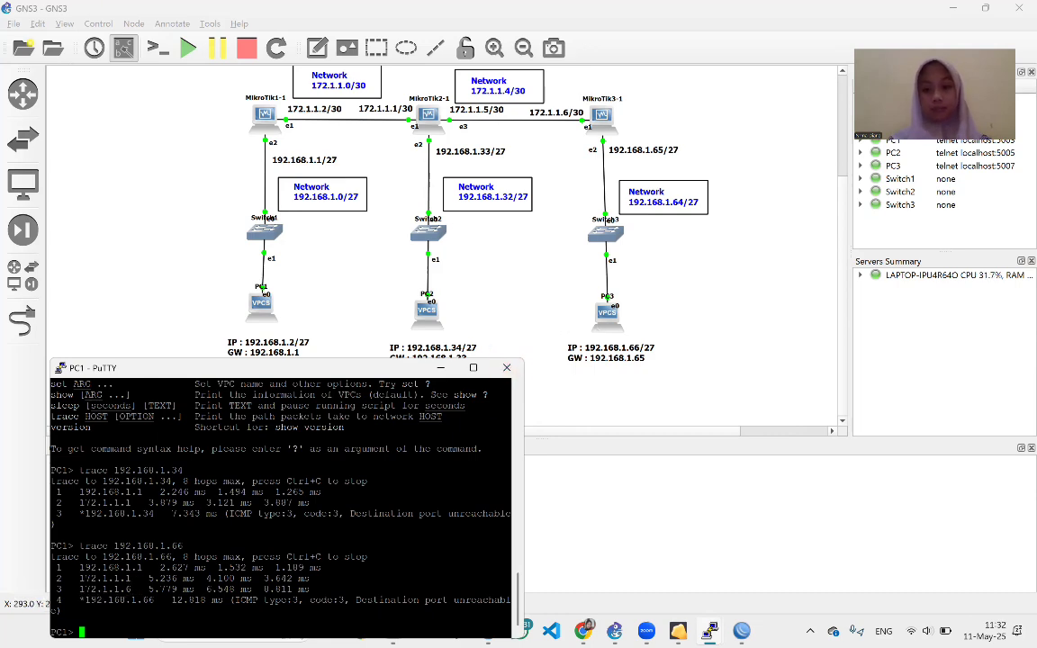
{"action": "left_click", "coordinate": [482, 345]}
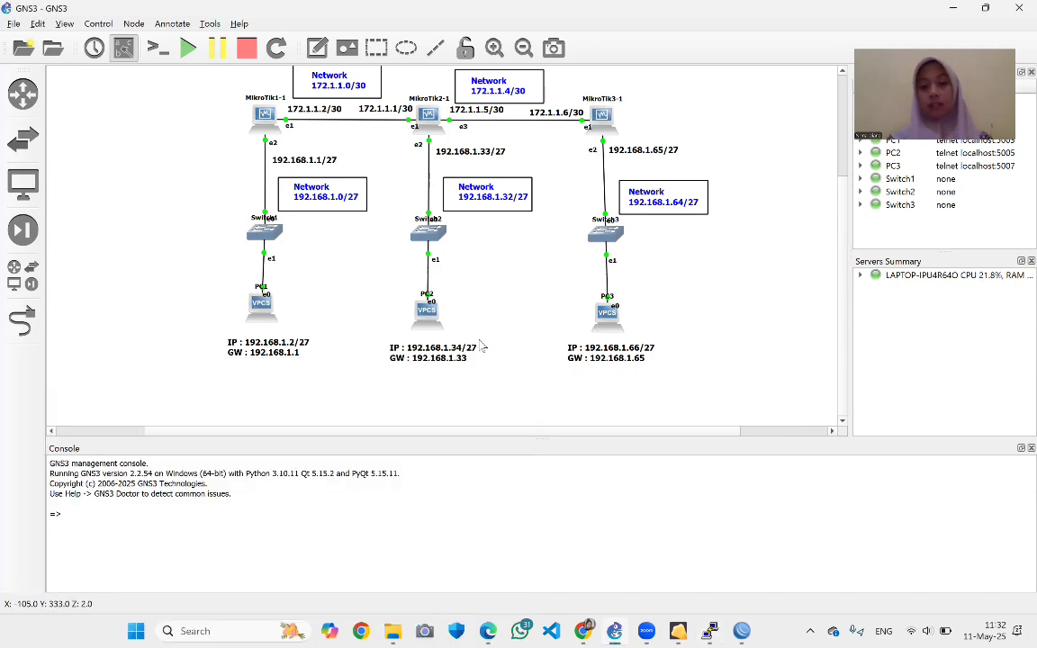
Switch to the MikroTik1 WinBox session and open the router's file list
{"action": "scroll", "coordinate": [483, 345], "scroll_direction": "up", "scroll_amount": 3}
{"action": "scroll", "coordinate": [481, 338], "scroll_direction": "down", "scroll_amount": 2}
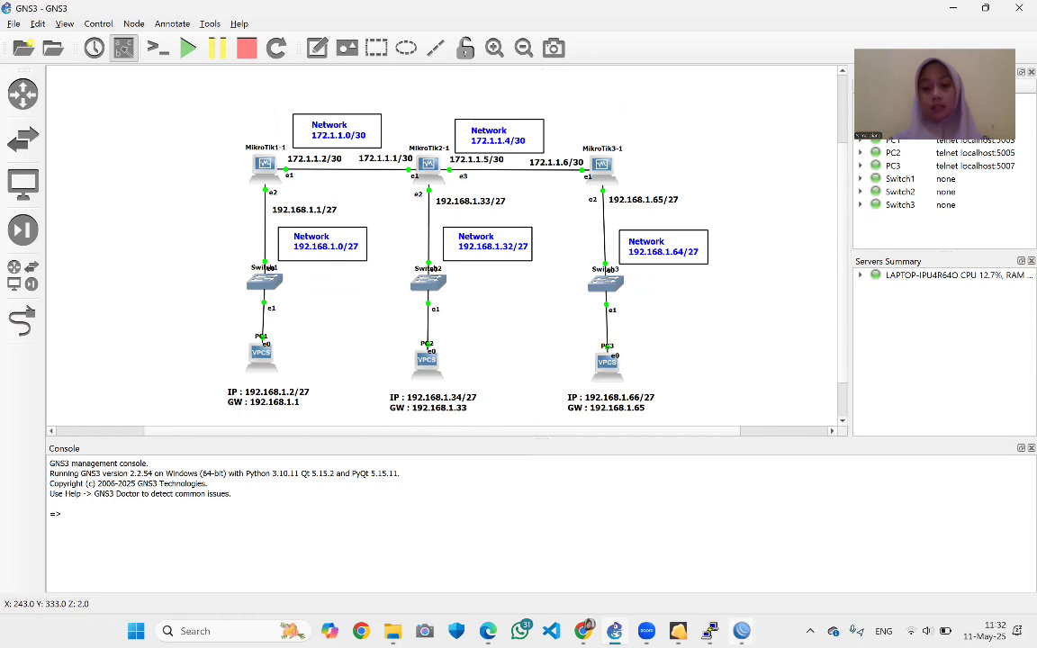
{"action": "mouse_move", "coordinate": [742, 630]}
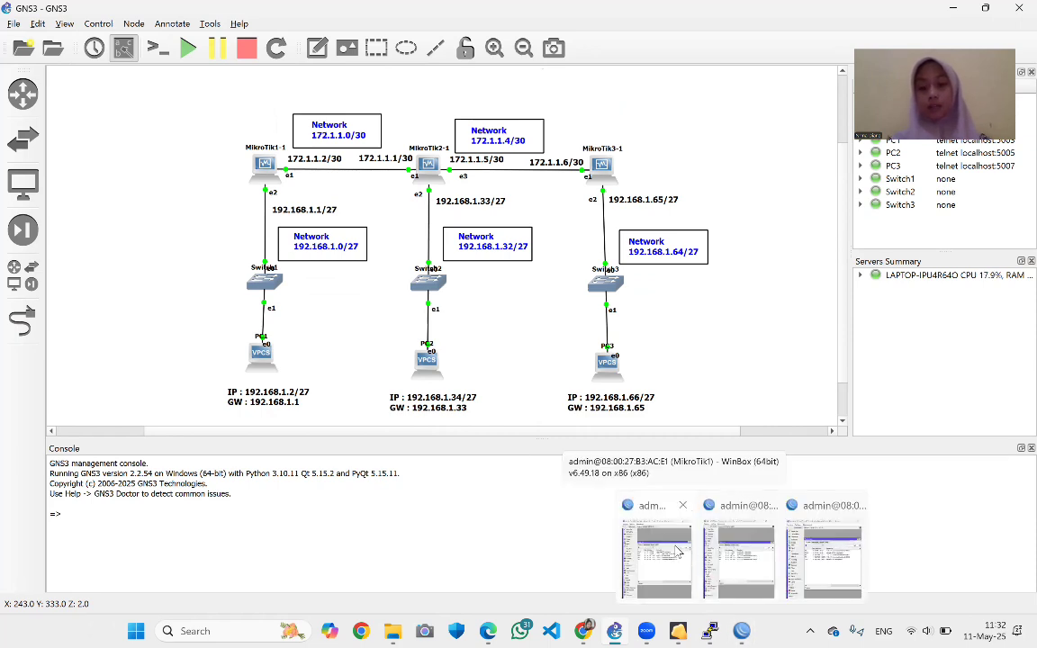
{"action": "left_click", "coordinate": [676, 551]}
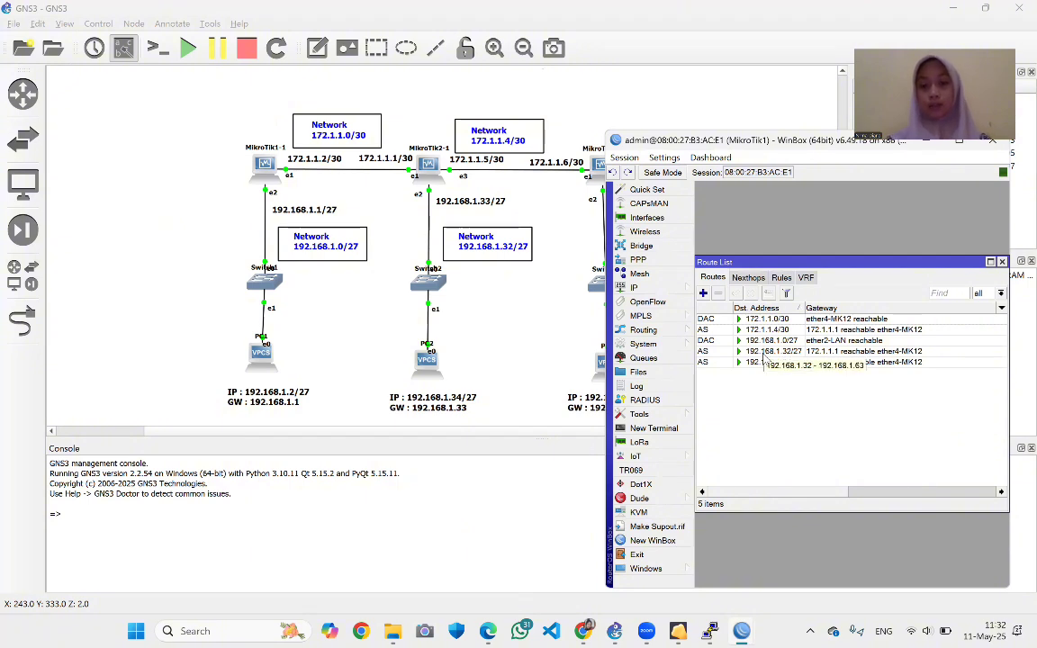
{"action": "left_click", "coordinate": [639, 372]}
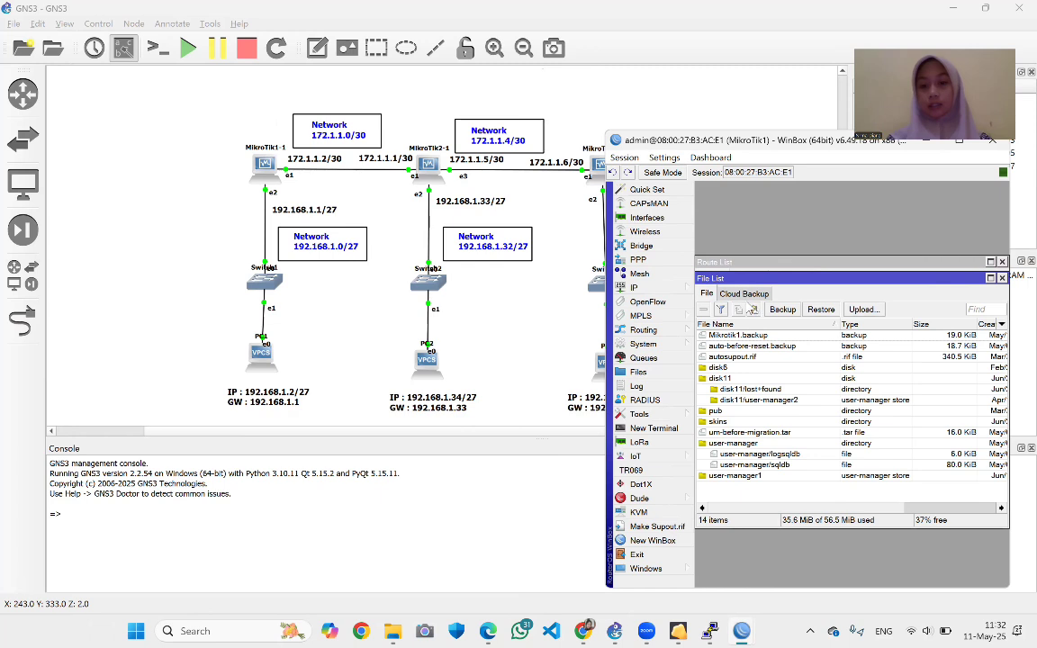
Create a backup of the MikroTik1 configuration named "Mikrotik1-Static routing", leaving the password empty
{"action": "left_click", "coordinate": [782, 310]}
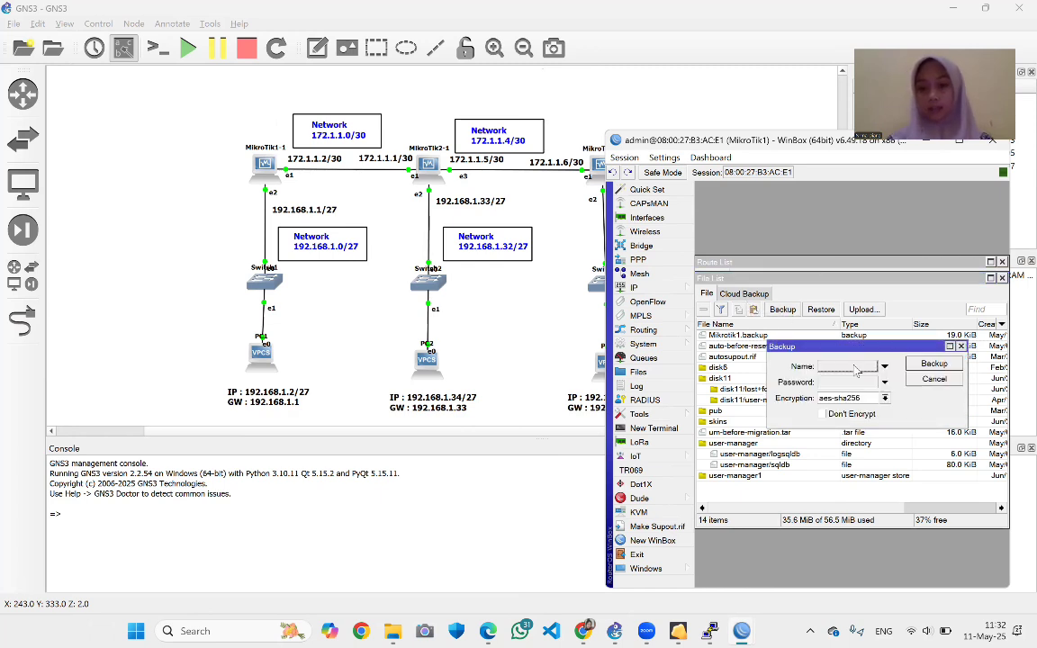
{"action": "type", "text": "Mik"}
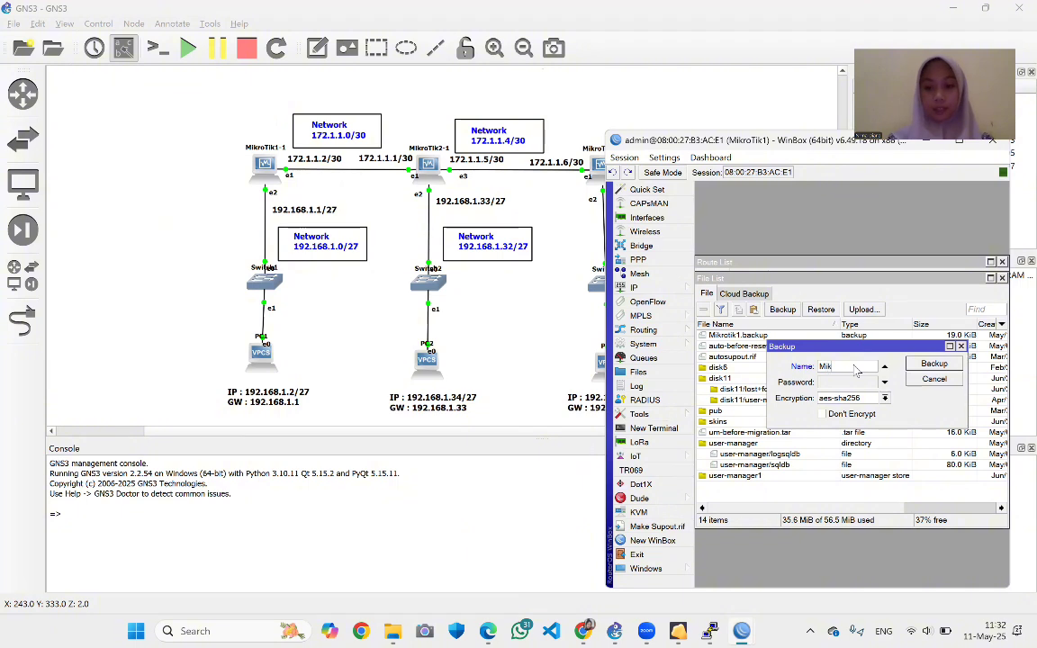
{"action": "type", "text": "rotik"}
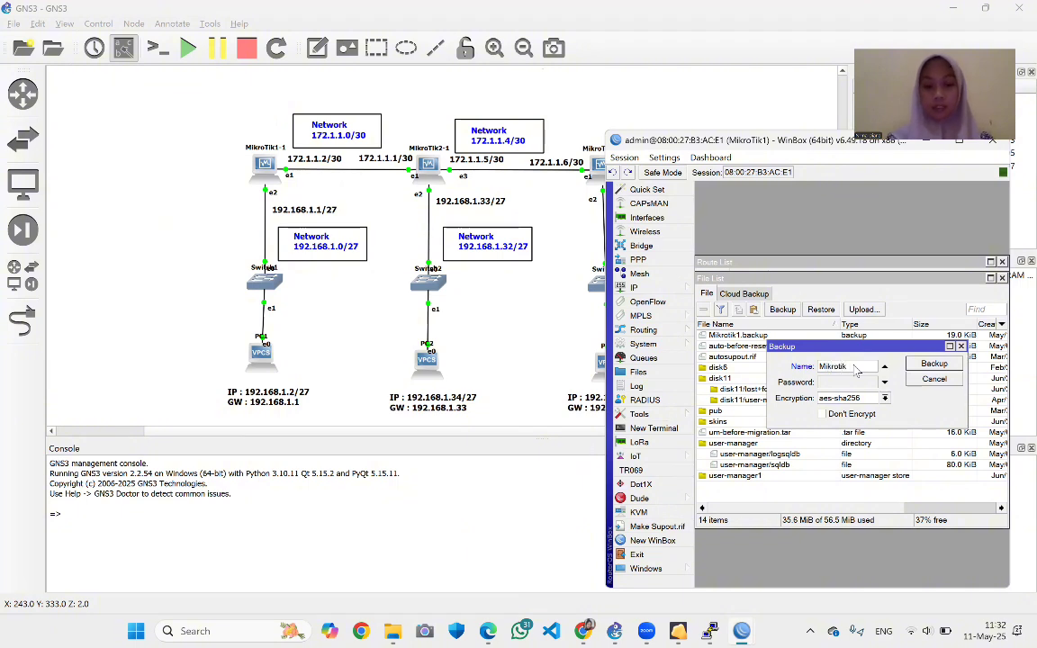
{"action": "type", "text": "1-S"}
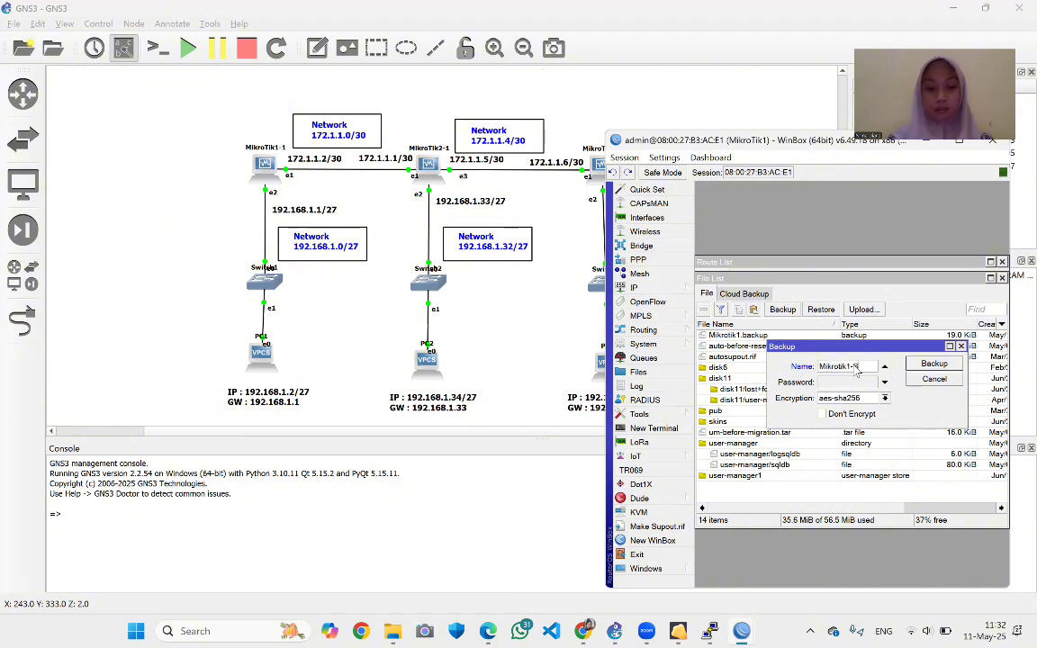
{"action": "type", "text": "tatic"}
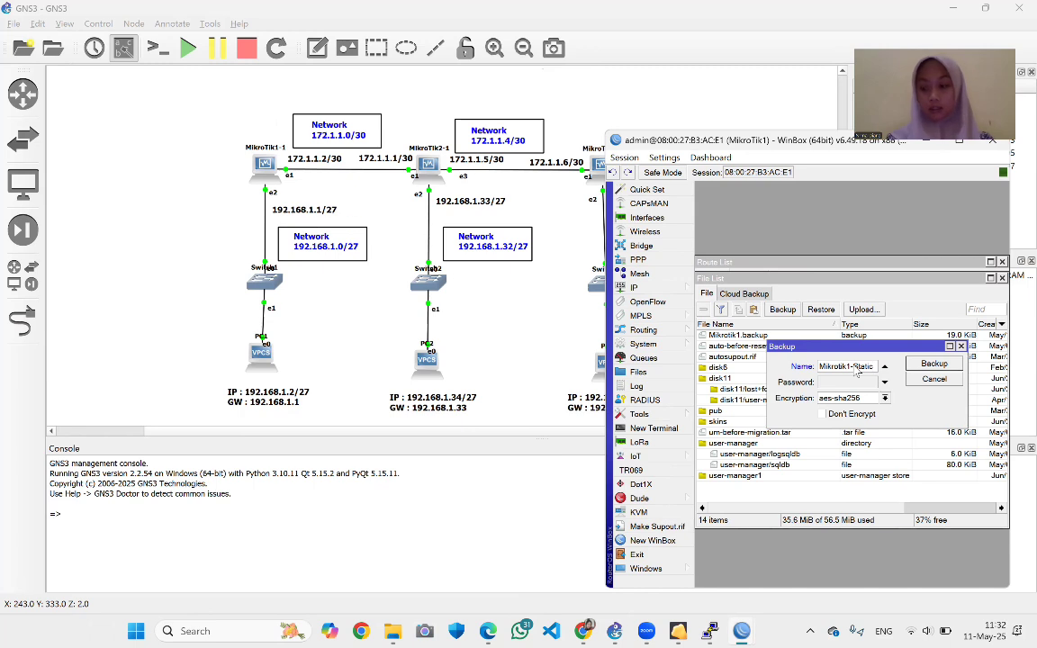
{"action": "type", "text": " Rou"}
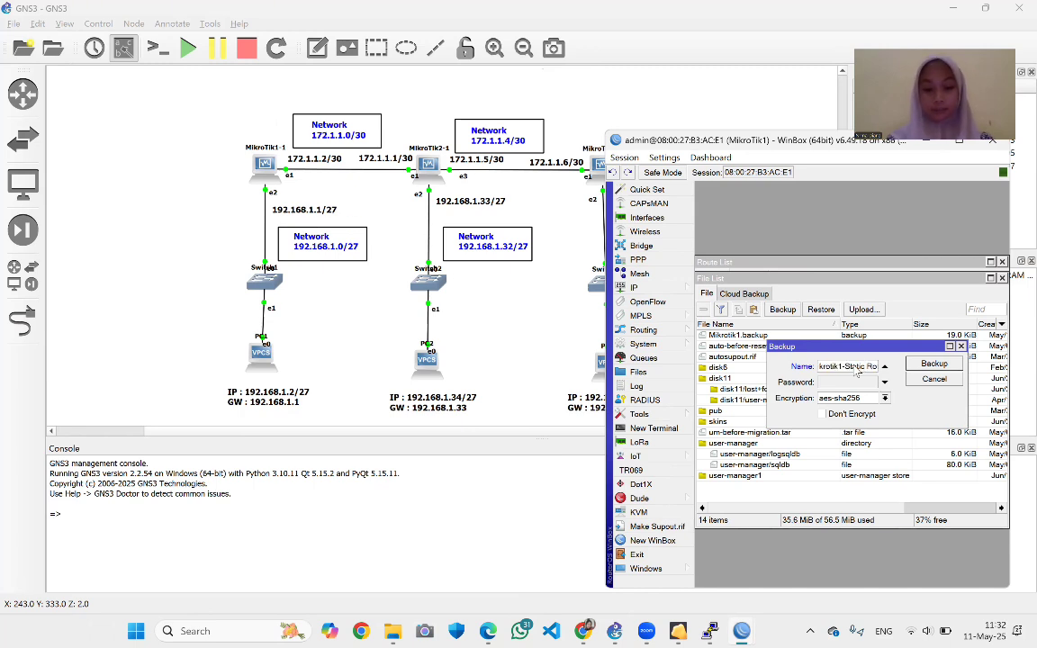
{"action": "key", "text": "BackSpace"}
{"action": "key", "text": "BackSpace"}
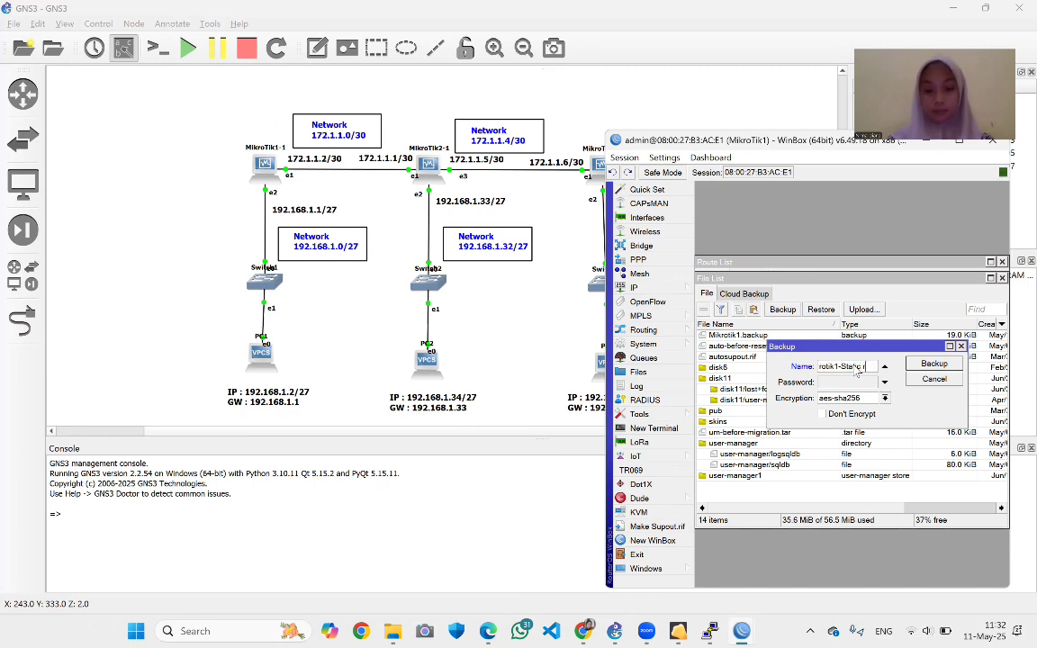
{"action": "type", "text": "routing"}
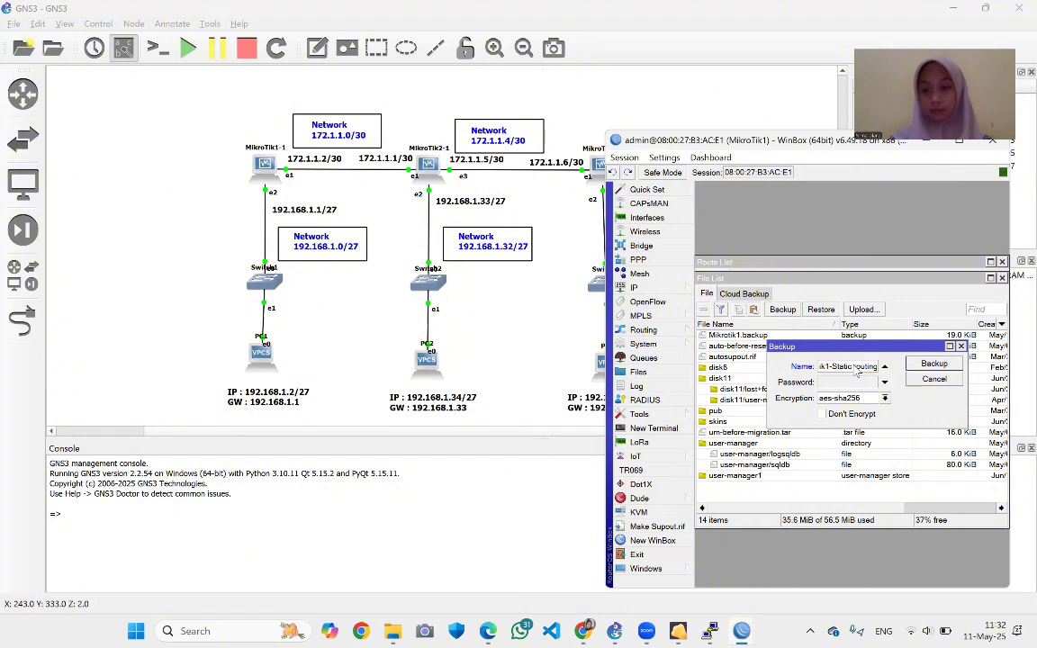
{"action": "left_click", "coordinate": [936, 364]}
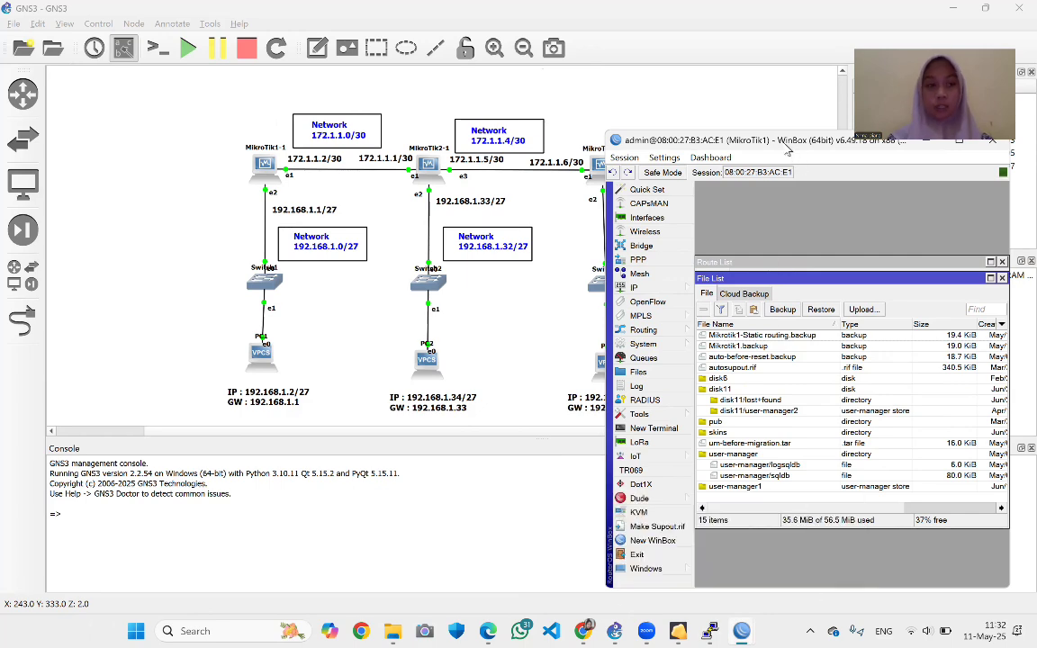
Move the MikroTik1 window aside, place the MikroTik2 WinBox session beside it and open MikroTik2's file list
{"action": "left_click_drag", "start_coordinate": [788, 149], "coordinate": [180, 36]}
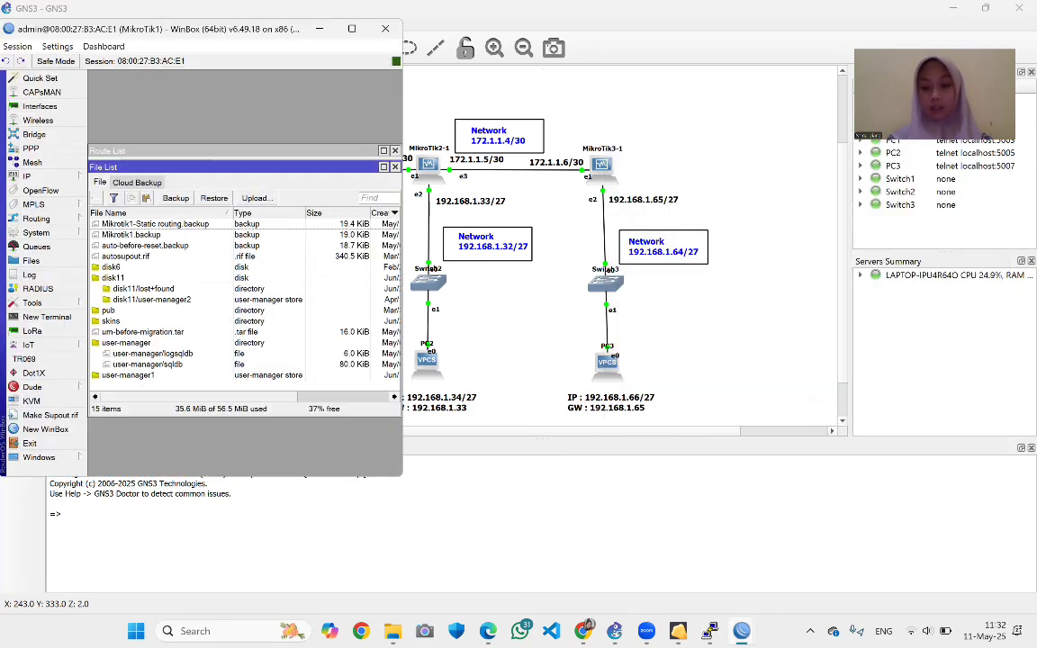
{"action": "mouse_move", "coordinate": [710, 631]}
{"action": "left_click", "coordinate": [760, 585]}
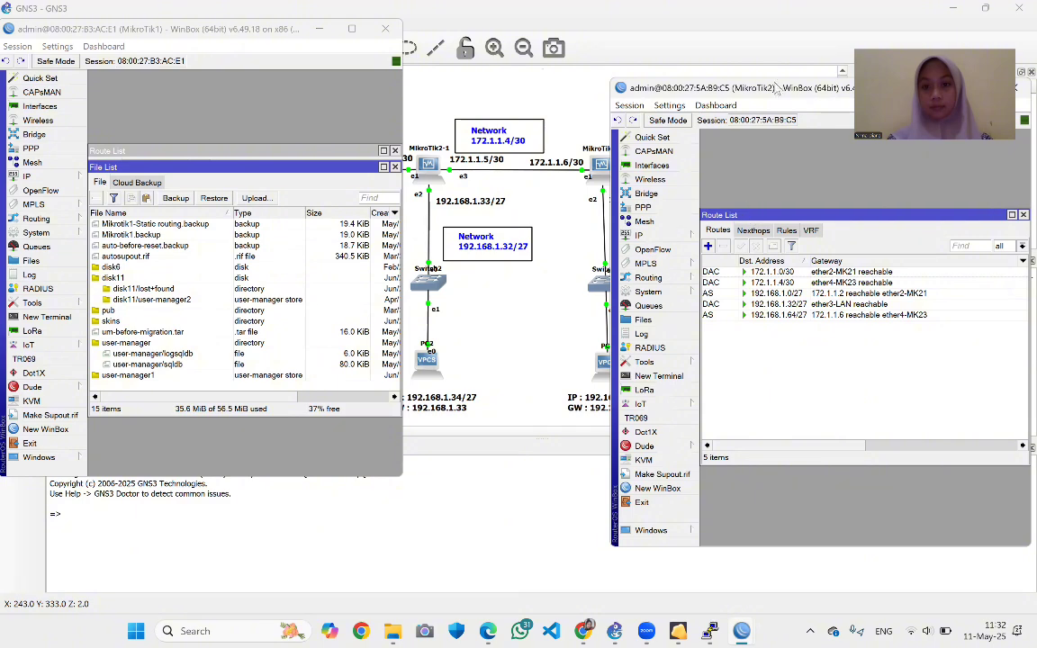
{"action": "left_click_drag", "start_coordinate": [774, 93], "coordinate": [492, 91]}
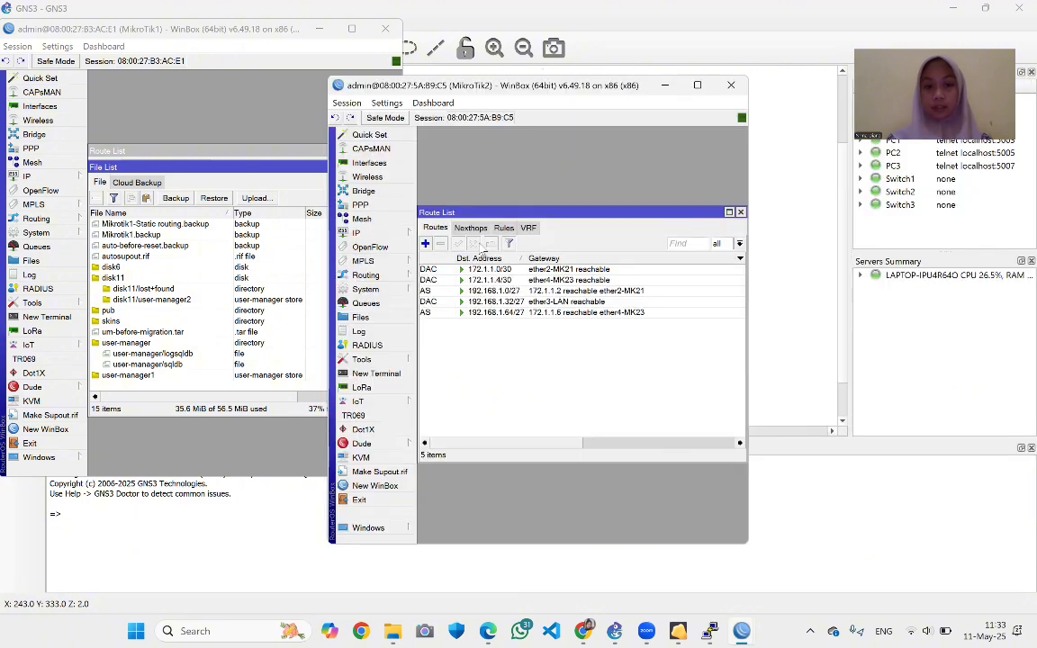
{"action": "left_click", "coordinate": [360, 317]}
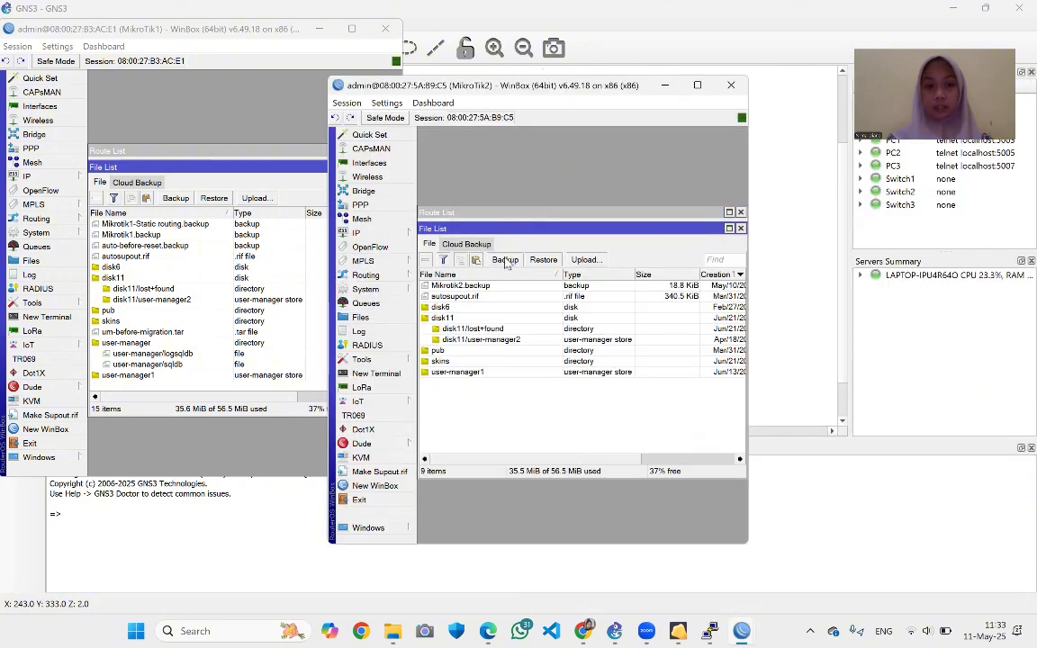
Create a backup of the MikroTik2 configuration named "Mikrotik2-Static routing", leaving the password empty
{"action": "left_click", "coordinate": [504, 259]}
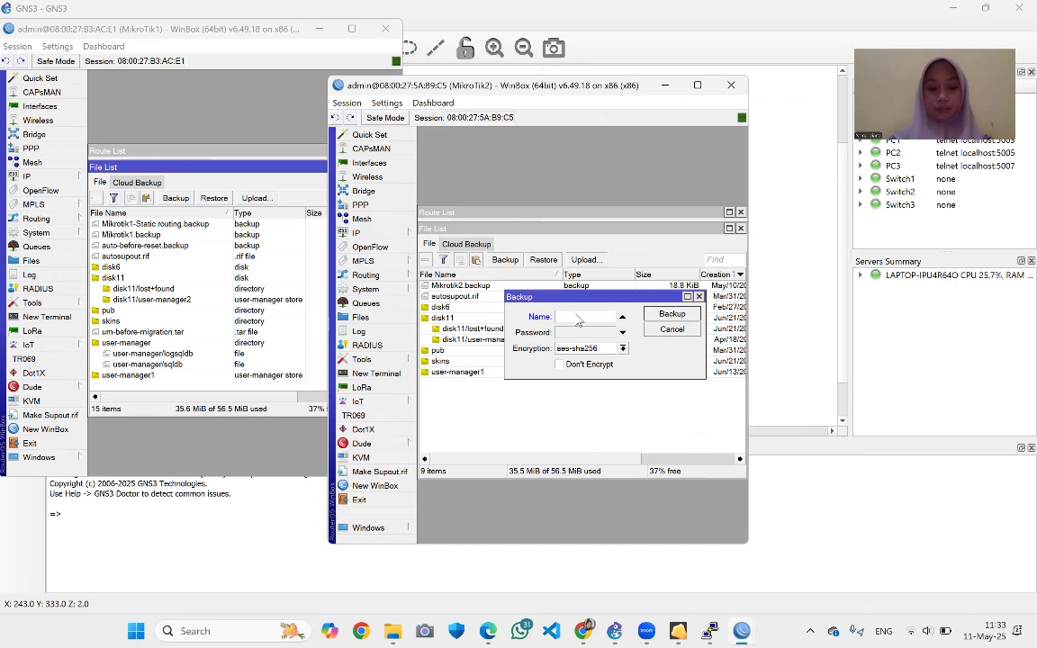
{"action": "type", "text": "Mikrotik"}
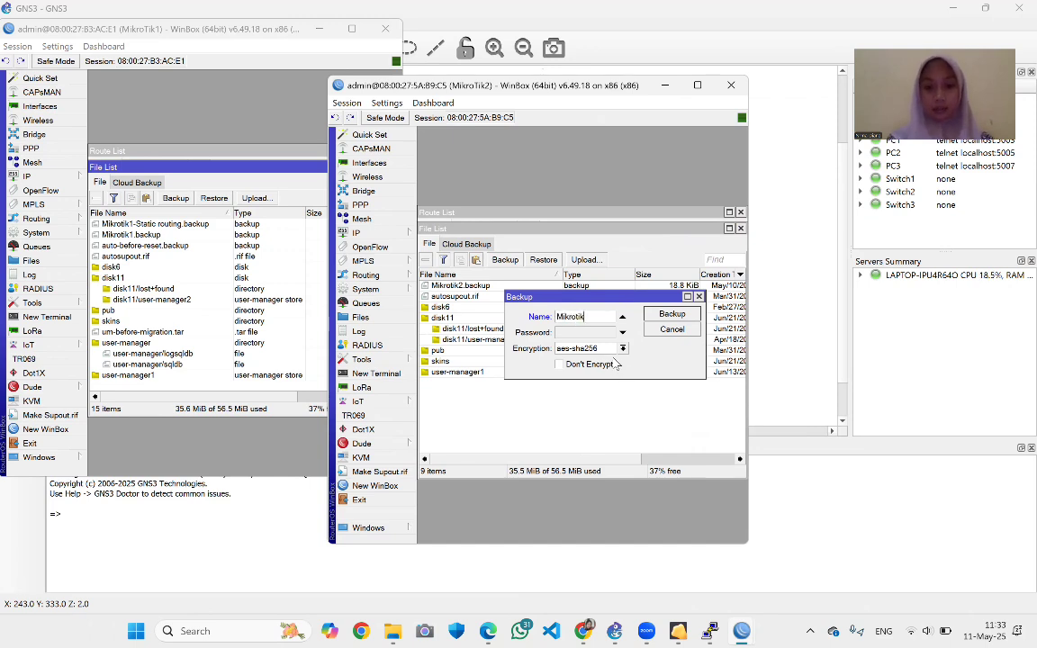
{"action": "type", "text": "2-"}
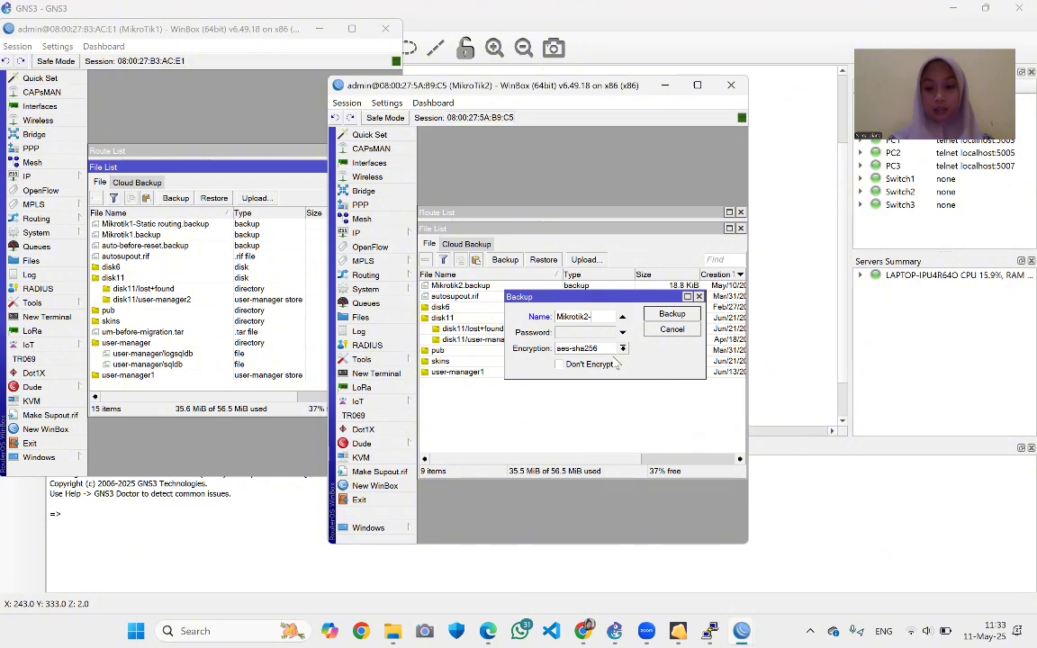
{"action": "type", "text": "Stai"}
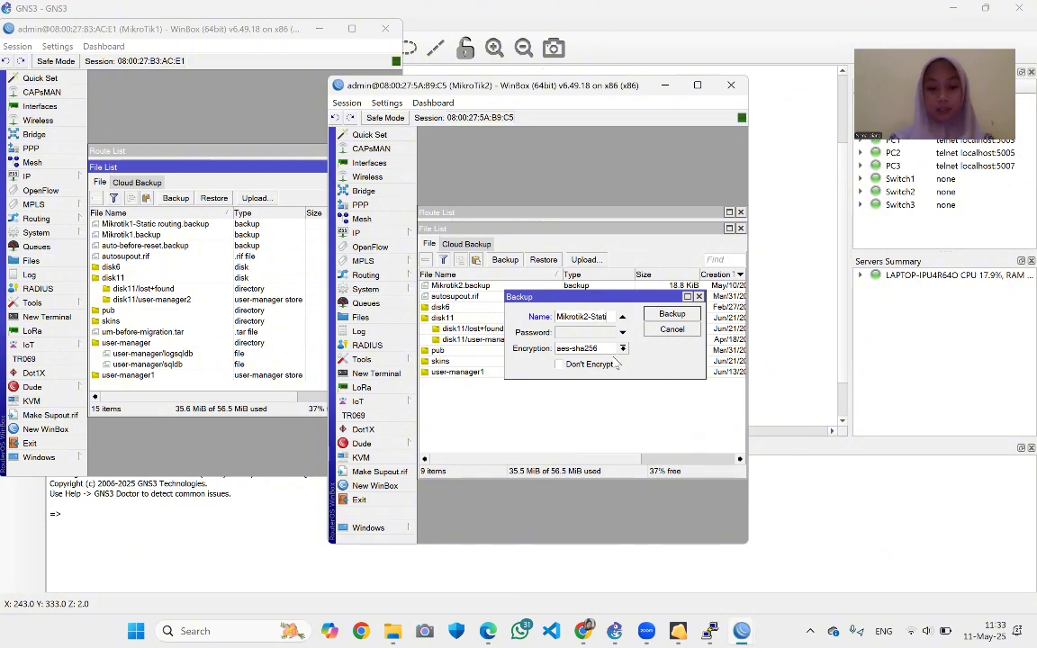
{"action": "type", "text": "c routing"}
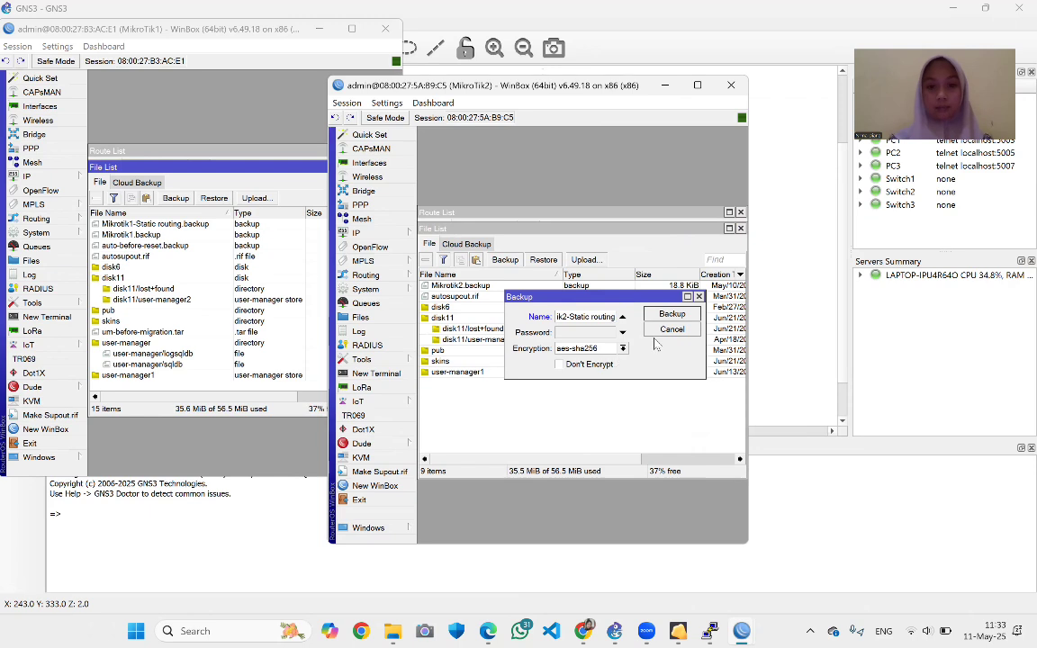
{"action": "left_click", "coordinate": [670, 314]}
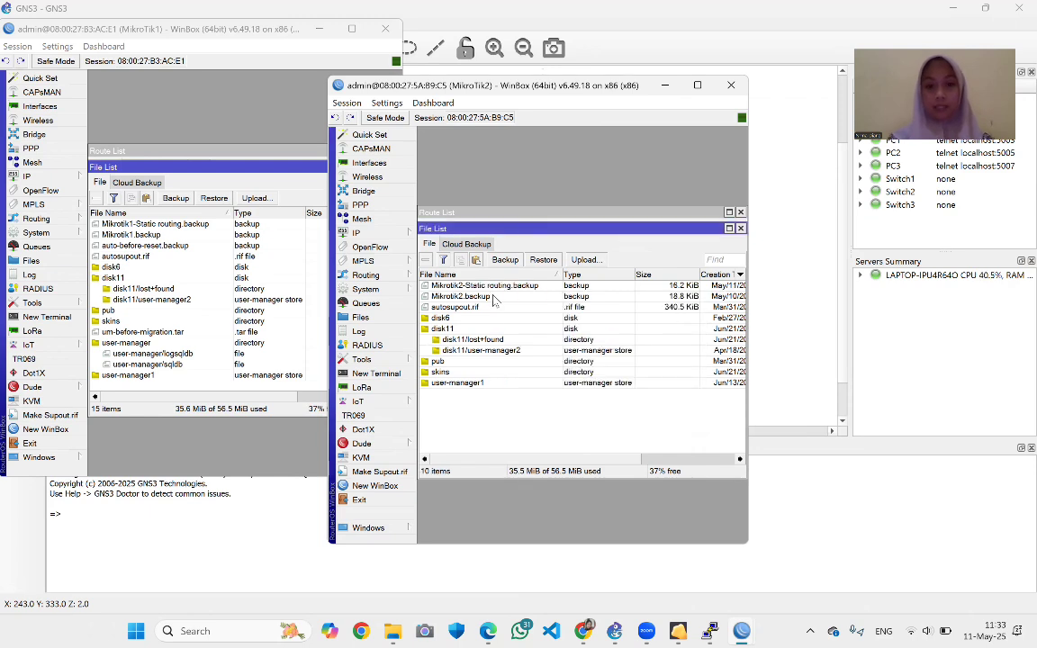
Bring up the MikroTik3 WinBox session, position it beside the other two and open MikroTik3's file list
{"action": "mouse_move", "coordinate": [710, 630]}
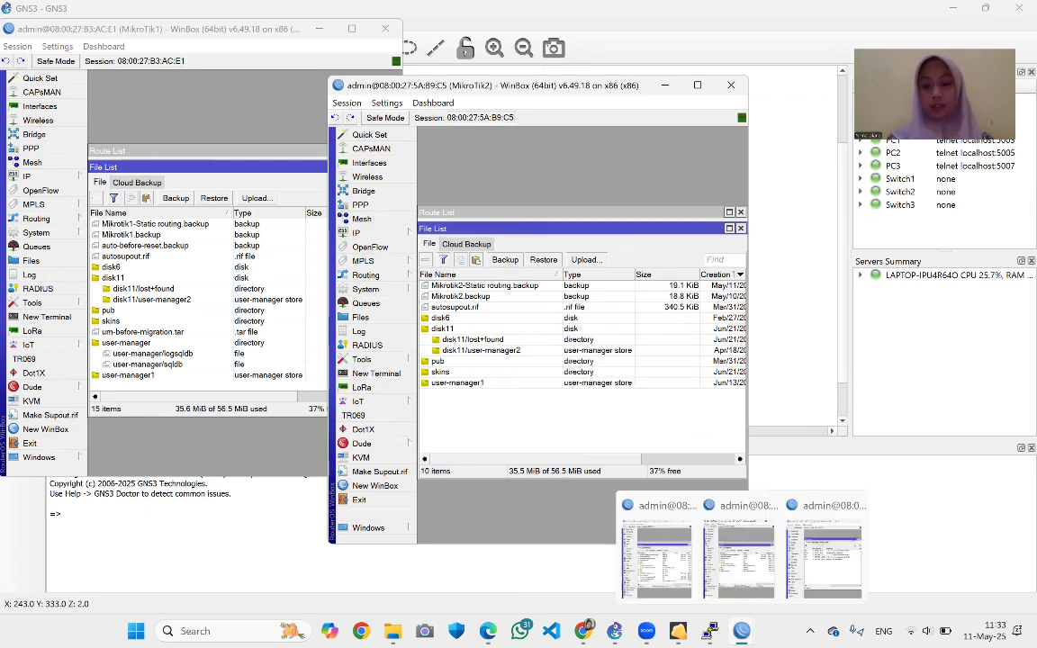
{"action": "left_click", "coordinate": [824, 540]}
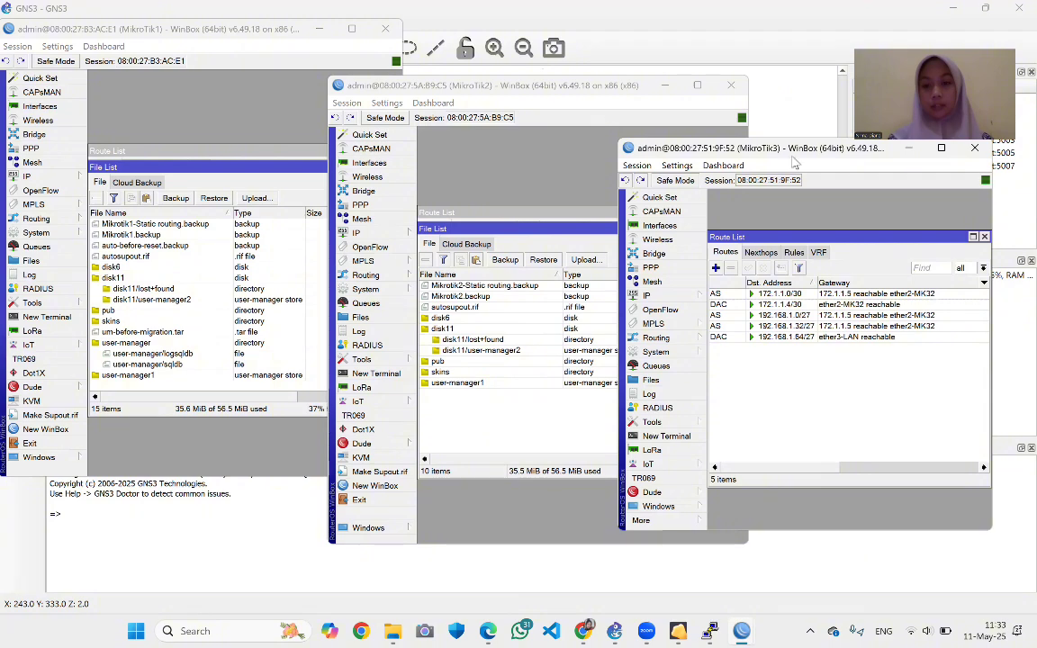
{"action": "left_click_drag", "start_coordinate": [795, 162], "coordinate": [808, 215]}
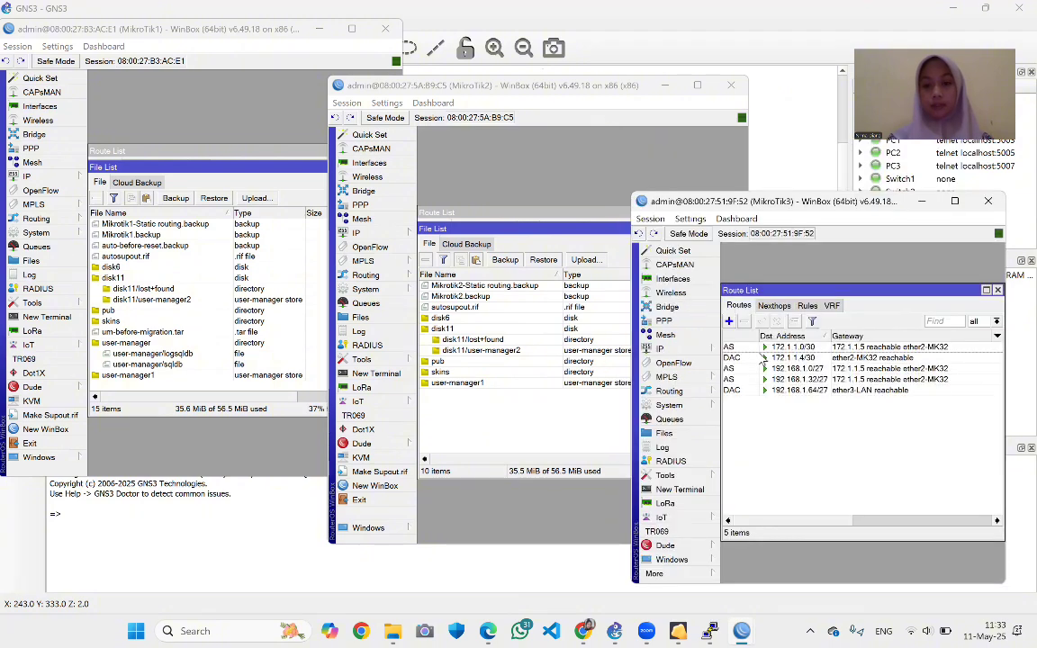
{"action": "left_click", "coordinate": [667, 435]}
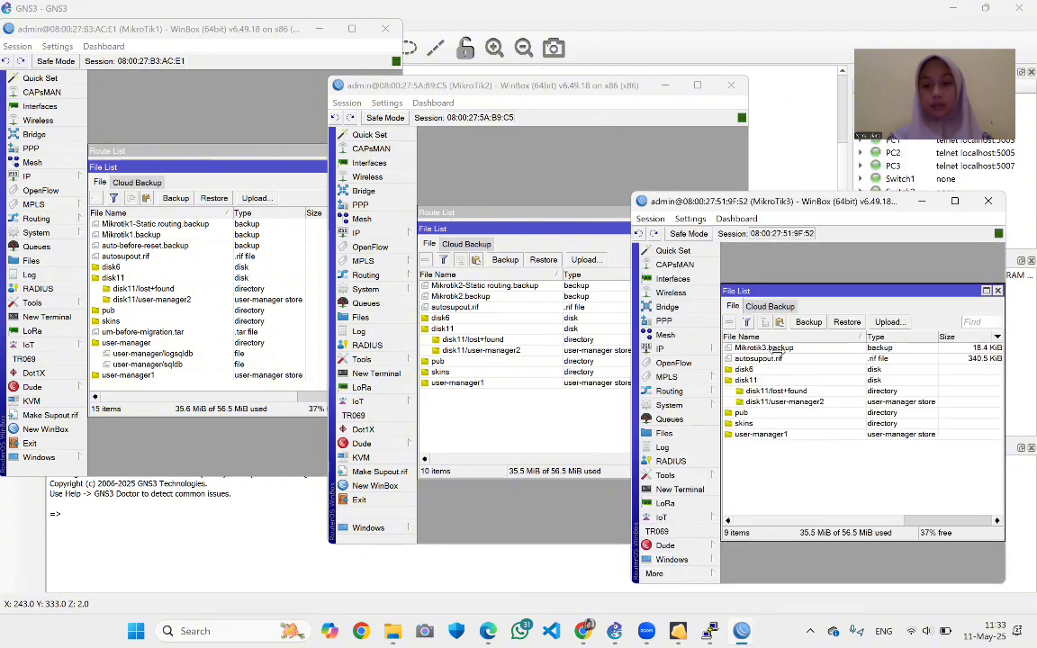
Create a backup of the MikroTik3 configuration named "Mikrotik3-Static routing", leaving the password empty
{"action": "left_click", "coordinate": [808, 321]}
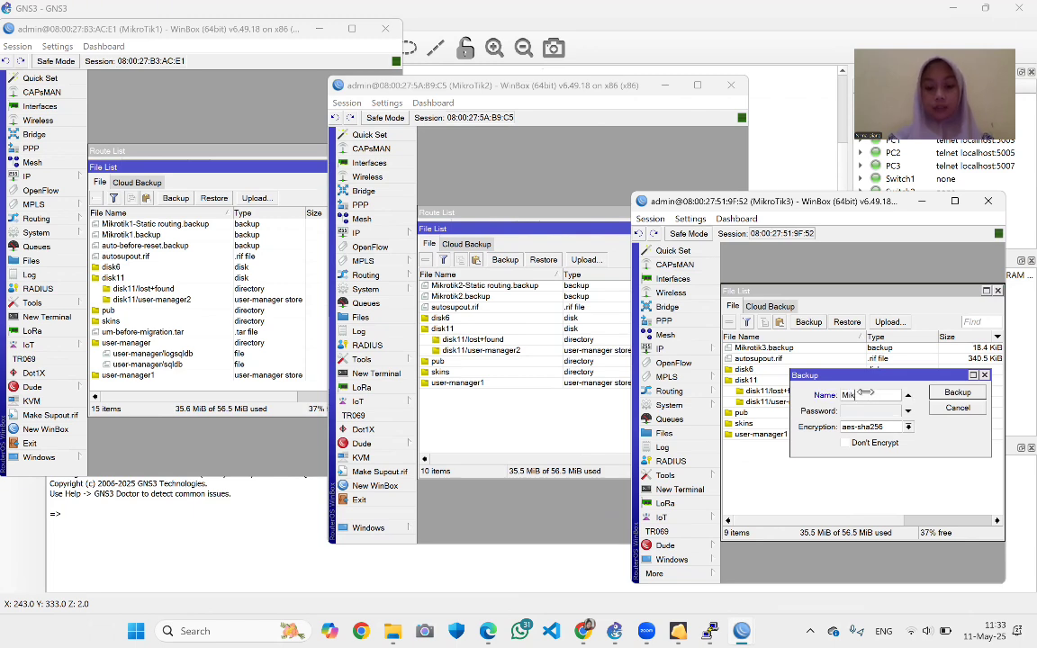
{"action": "type", "text": "Mikrotik3"}
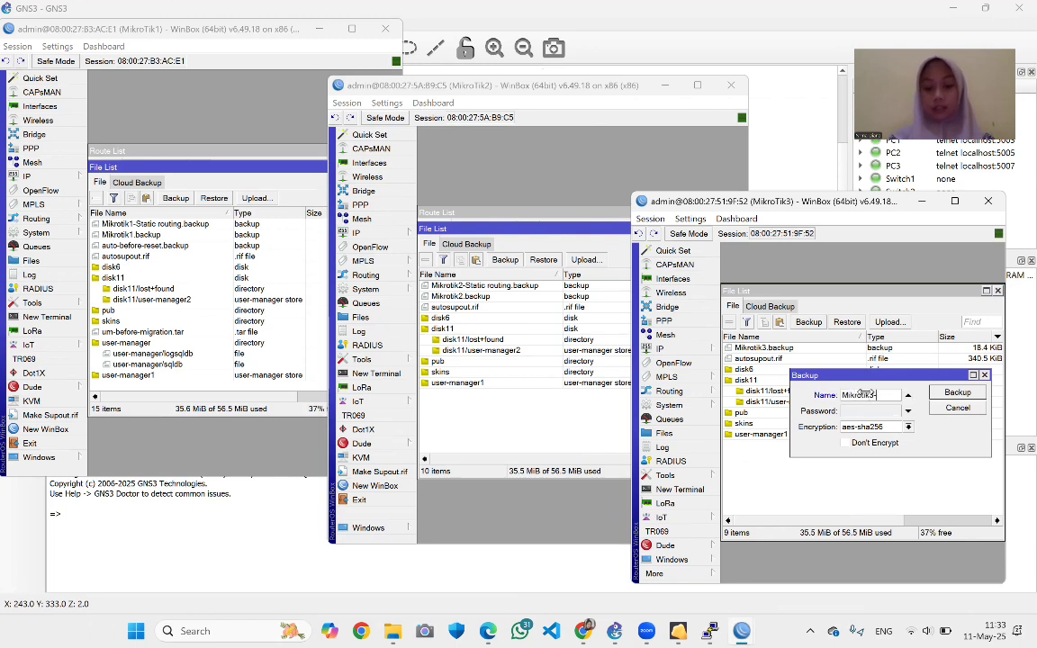
{"action": "type", "text": "-Static"}
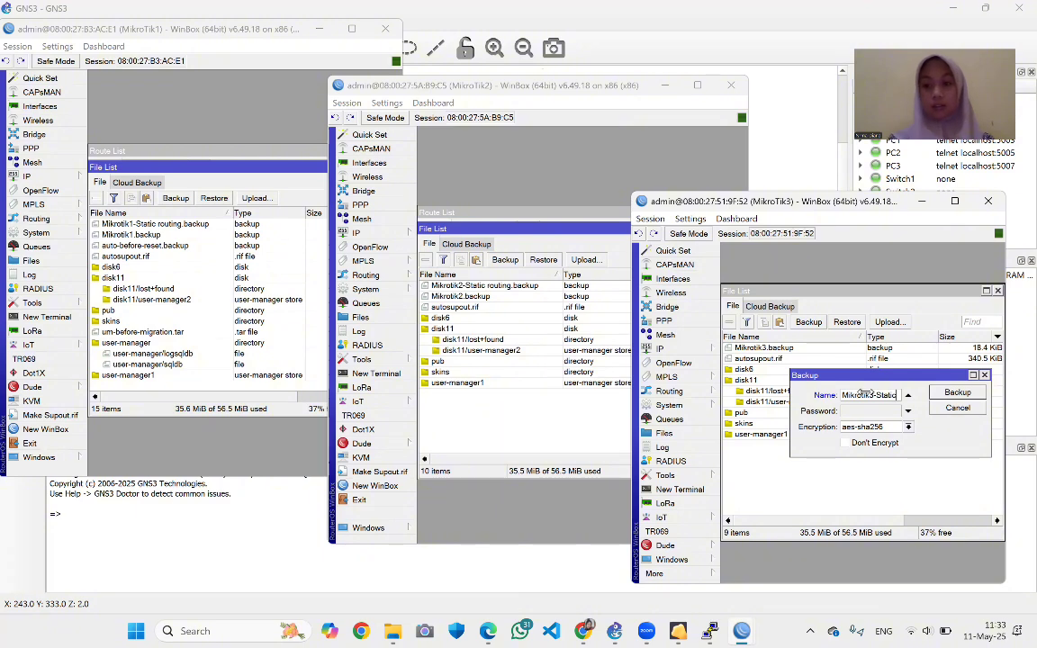
{"action": "type", "text": " rou"}
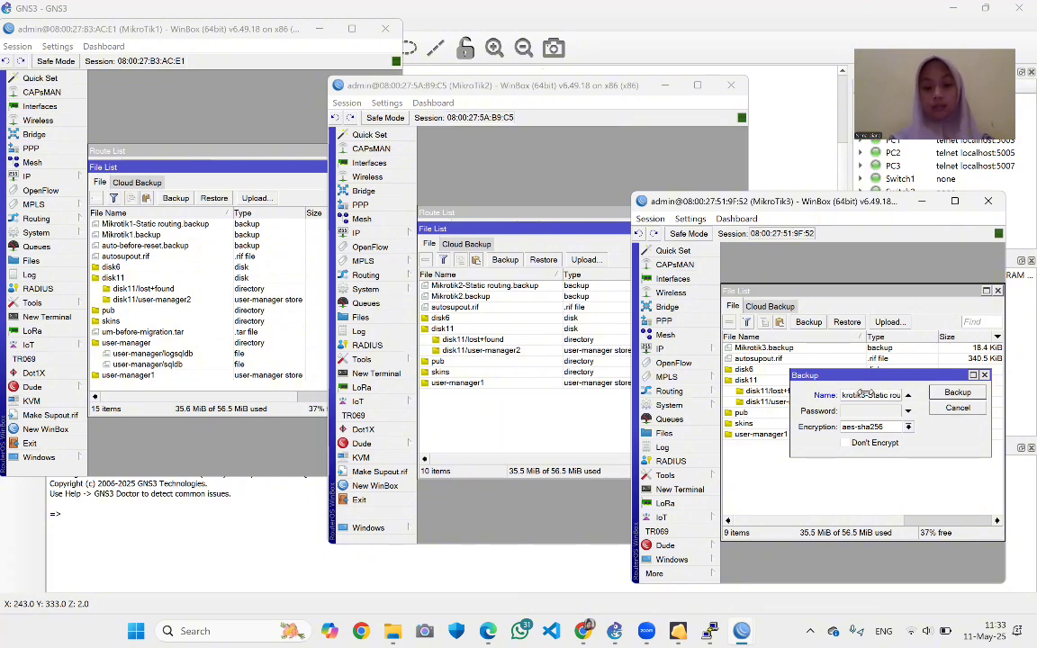
{"action": "type", "text": "ting"}
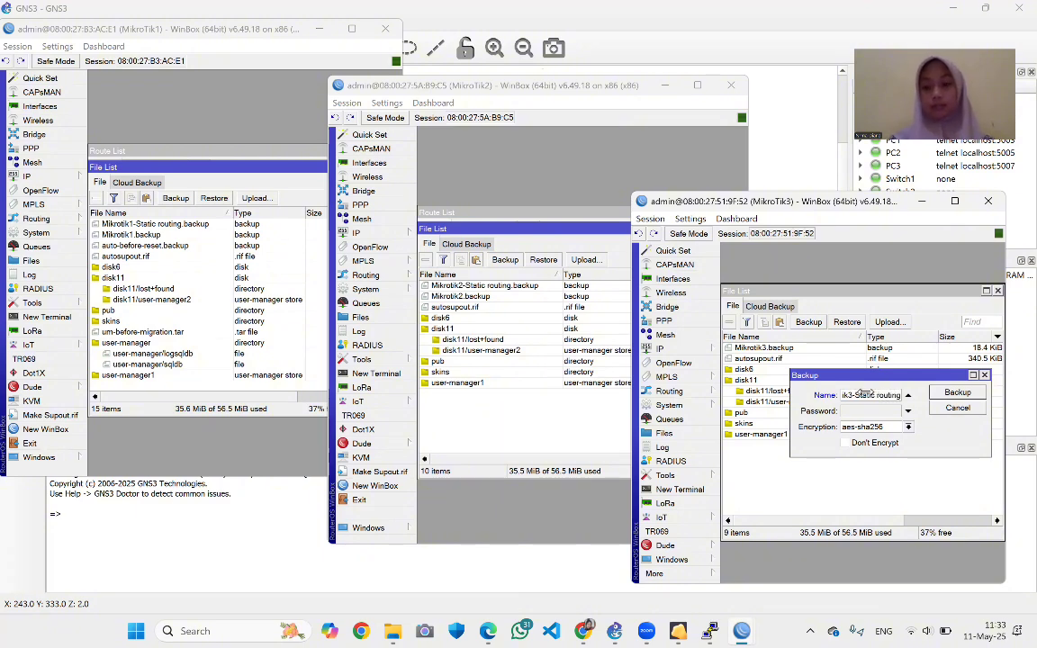
{"action": "left_click", "coordinate": [957, 393]}
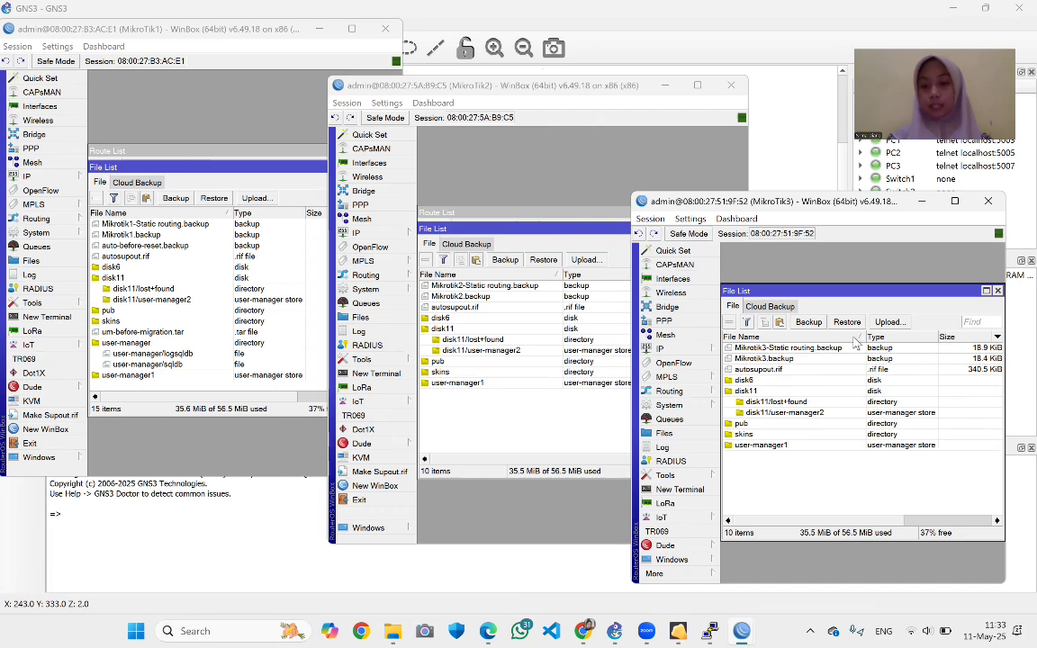
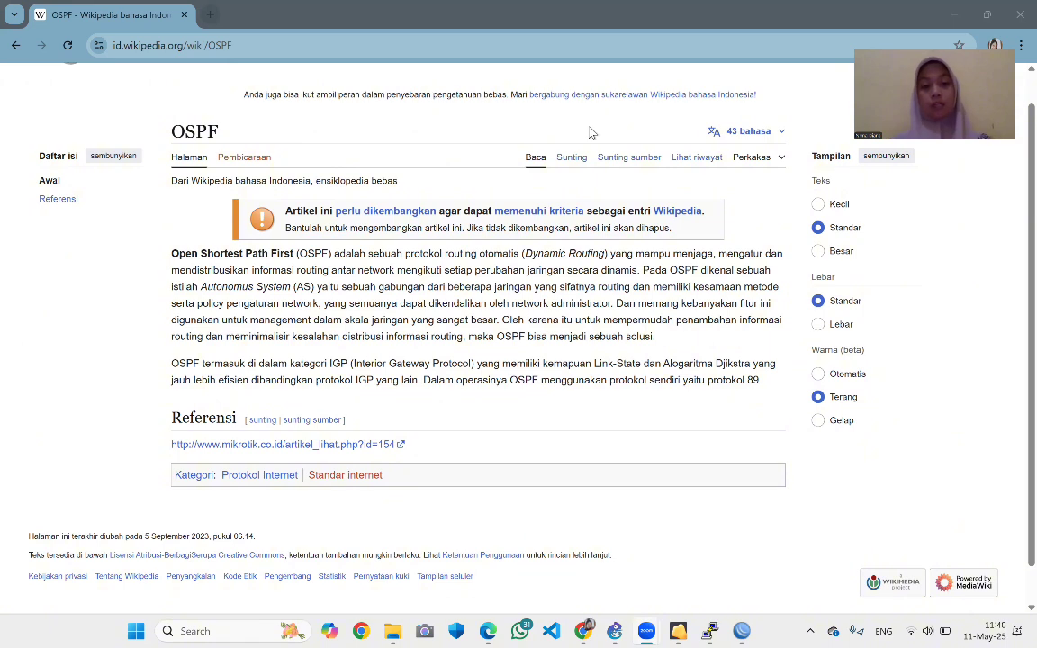
Read the definition of Open Shortest Path First and how it distributes routing information in the Wikipedia article
{"action": "left_click_drag", "start_coordinate": [155, 252], "coordinate": [292, 263]}
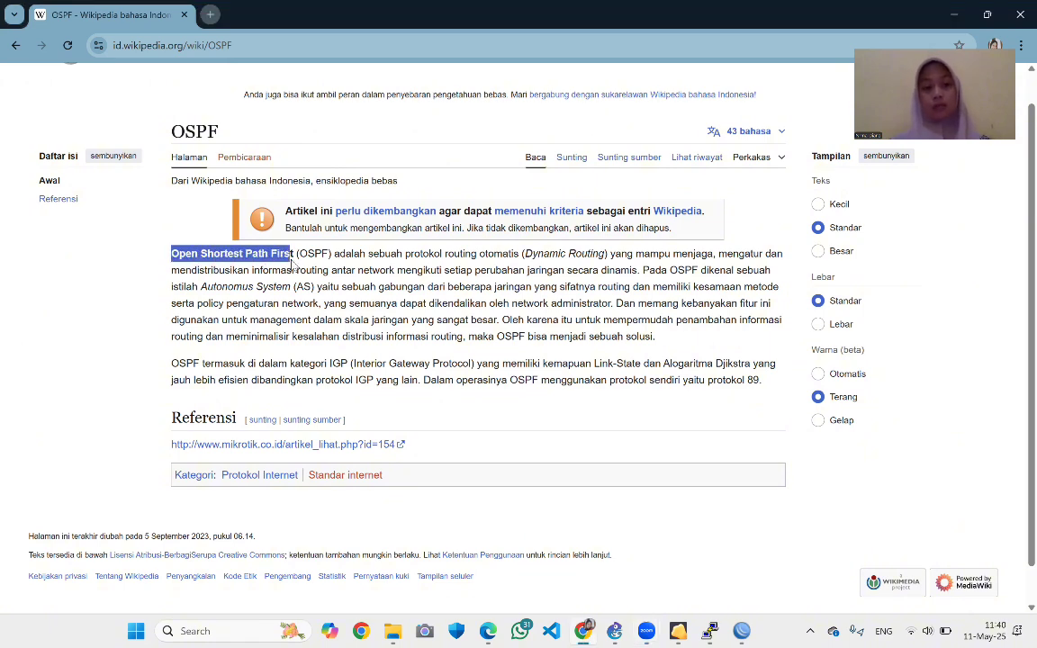
{"action": "left_click", "coordinate": [368, 255]}
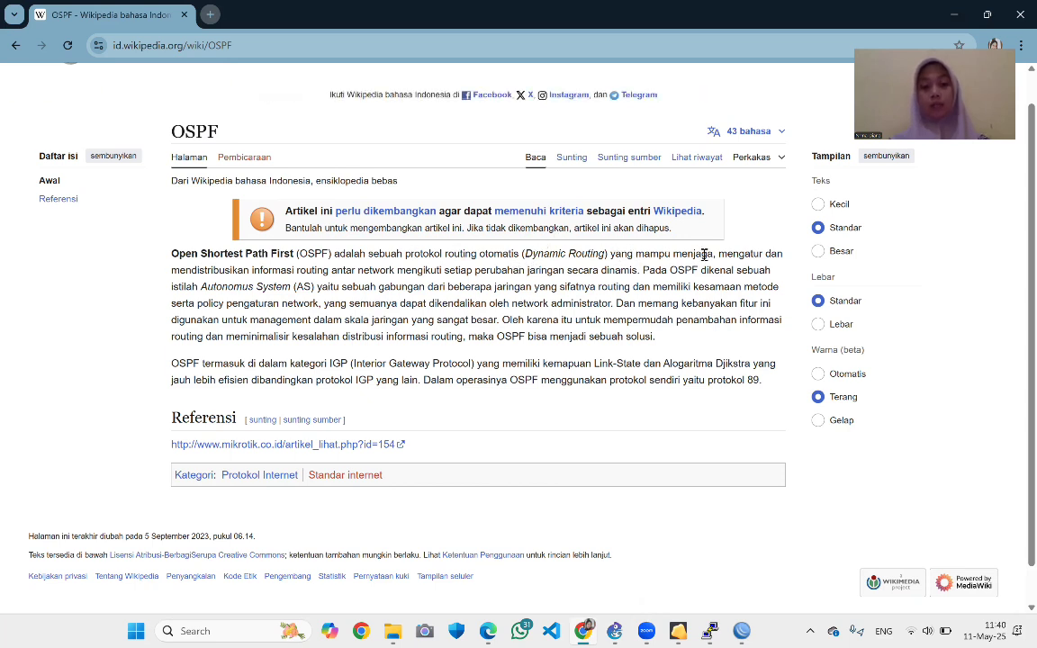
{"action": "left_click_drag", "start_coordinate": [172, 270], "coordinate": [370, 270]}
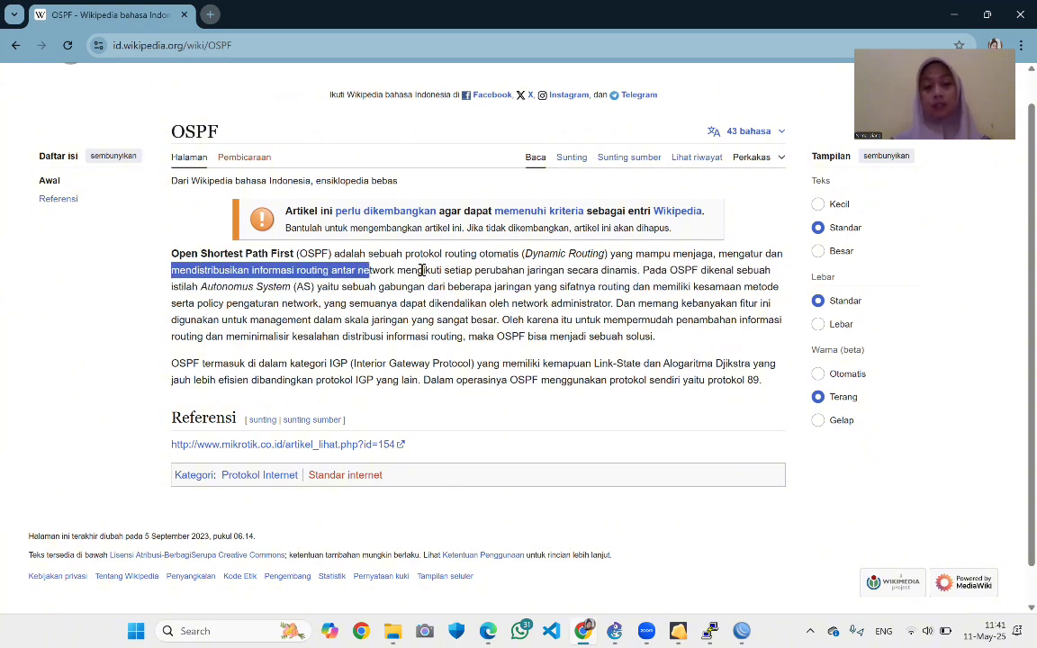
{"action": "left_click", "coordinate": [458, 274]}
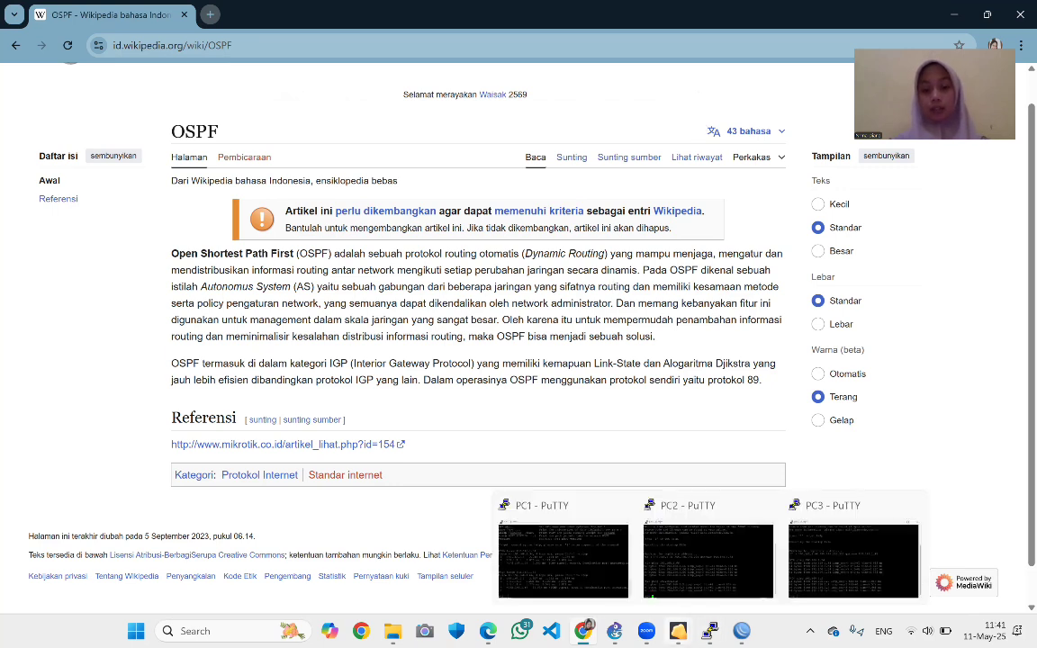
Switch to GNS3 and examine the topology of three MikroTik routers, their switches, PCs and network addresses
{"action": "left_click", "coordinate": [614, 630]}
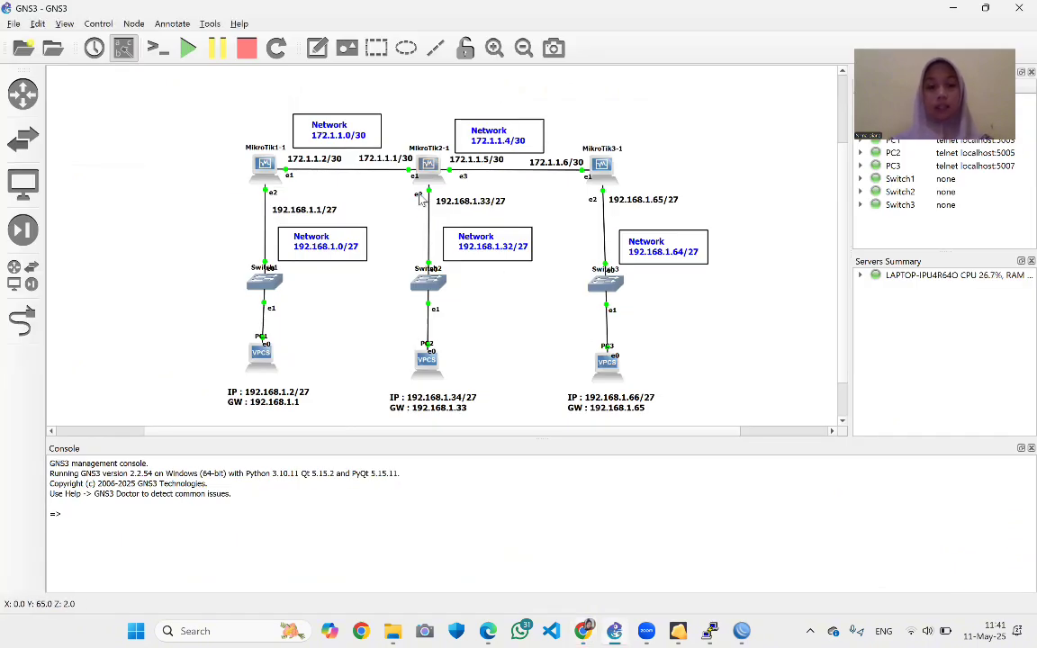
{"action": "scroll", "coordinate": [450, 224], "scroll_direction": "down", "scroll_amount": 1}
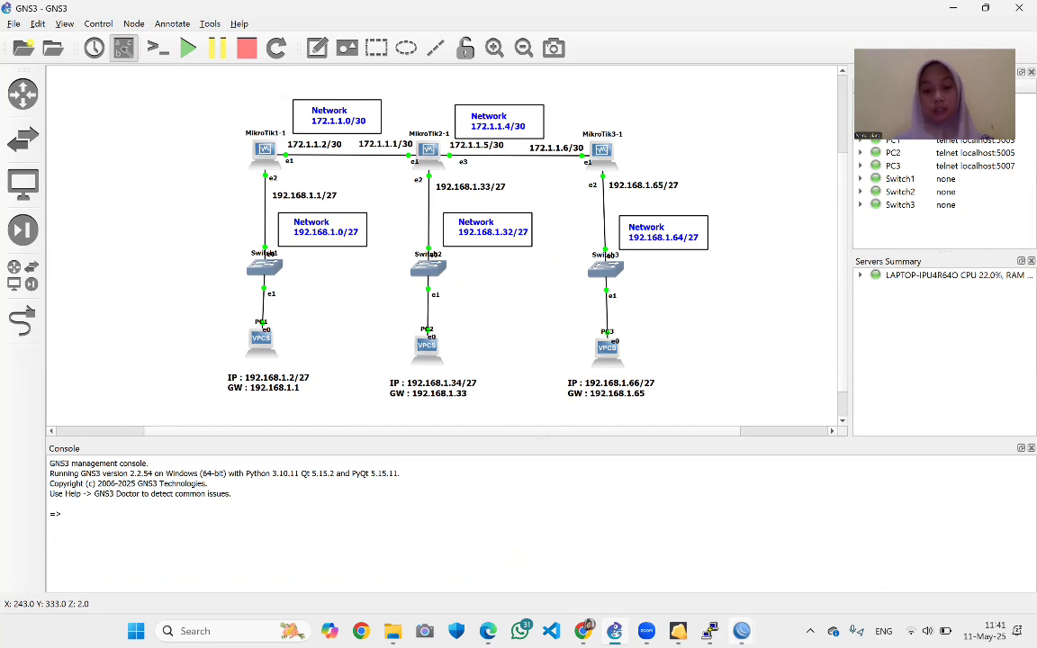
{"action": "mouse_move", "coordinate": [740, 630]}
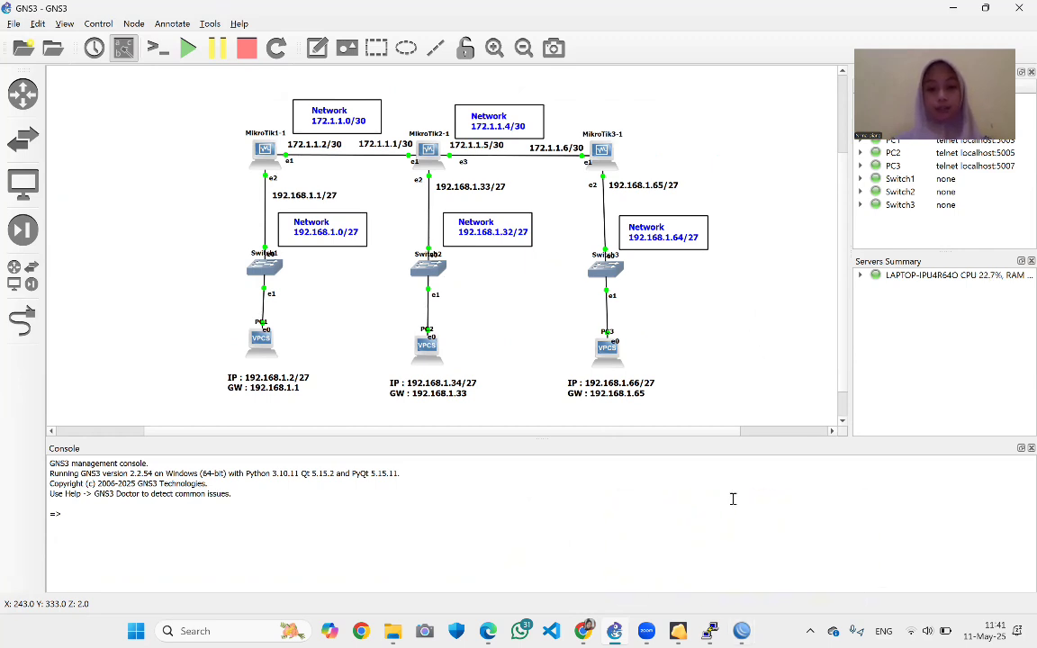
{"action": "mouse_move", "coordinate": [710, 630]}
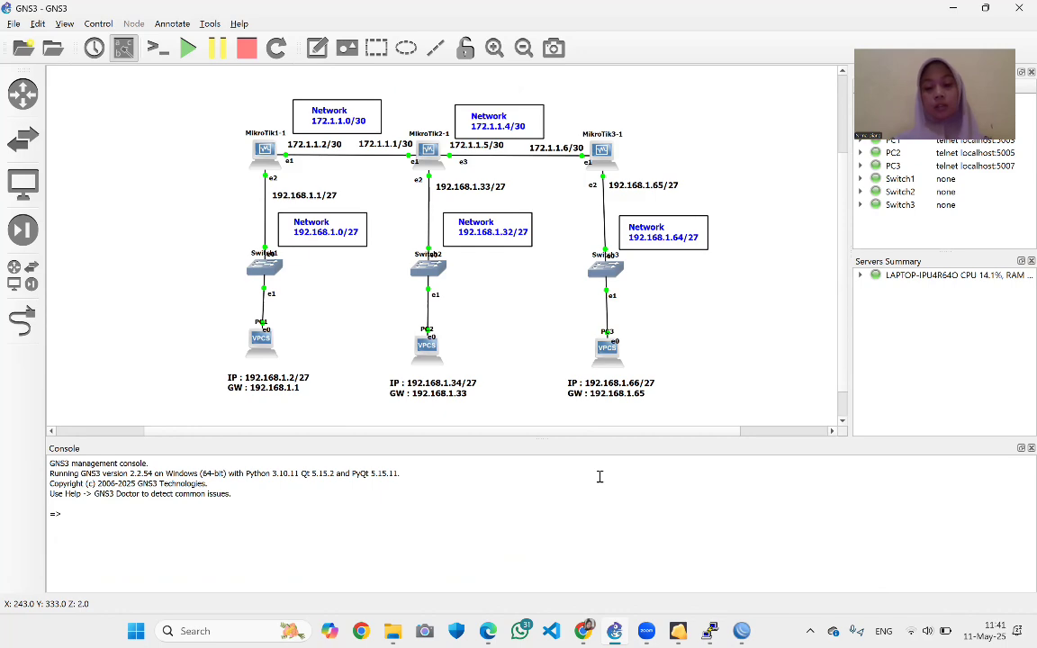
Bring the WinBox sessions of MikroTik1, MikroTik2 and MikroTik3 into view over the topology
{"action": "left_click", "coordinate": [742, 630]}
{"action": "left_click", "coordinate": [657, 567]}
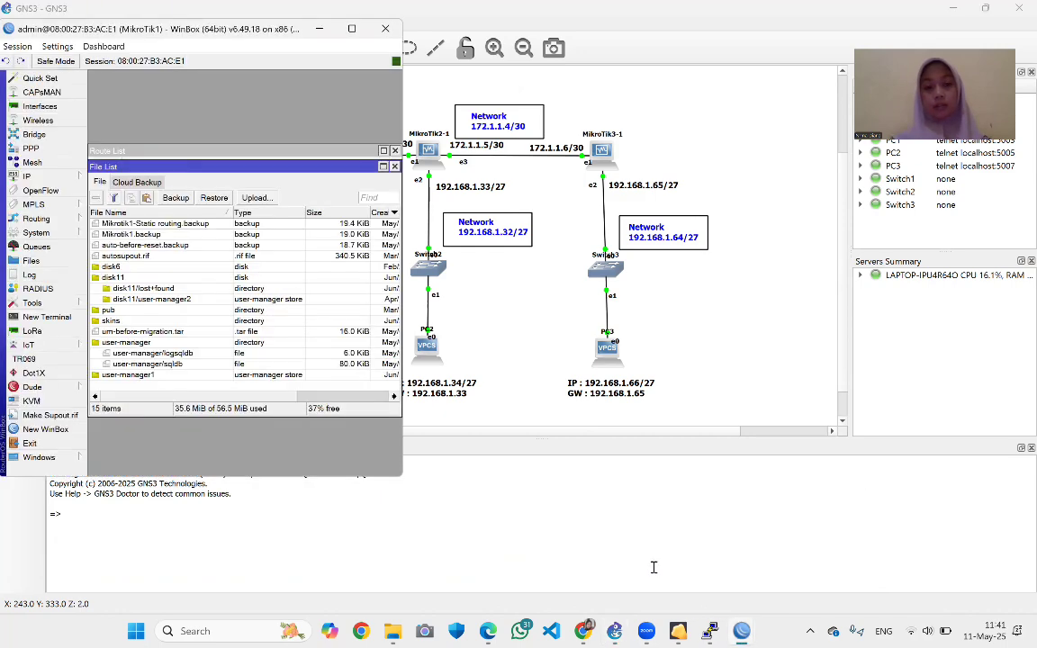
{"action": "left_click", "coordinate": [742, 554]}
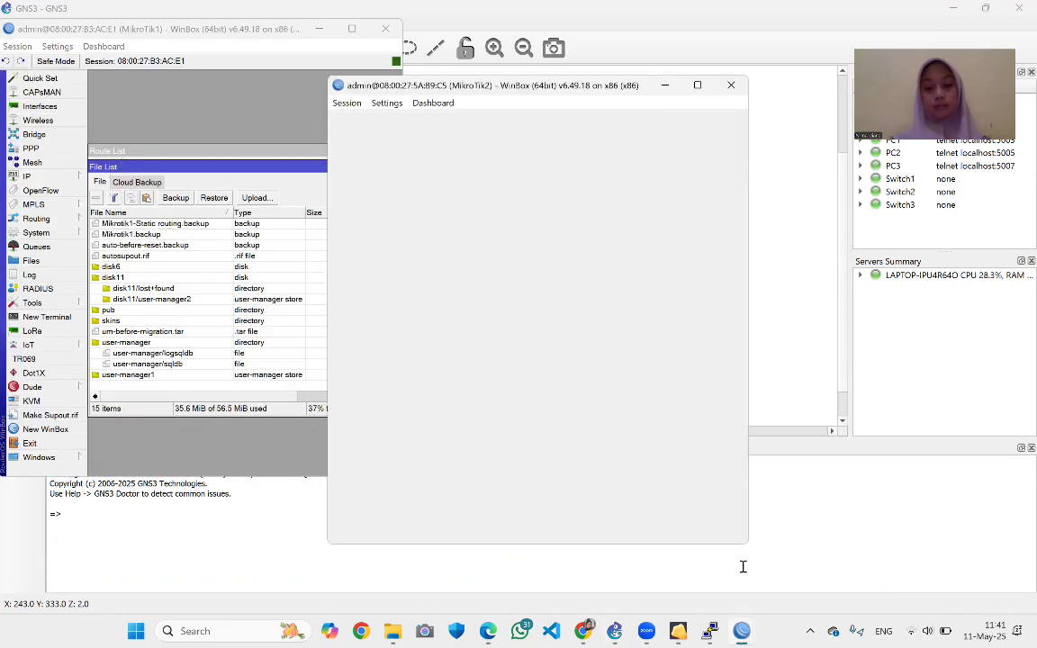
{"action": "left_click", "coordinate": [742, 629]}
{"action": "left_click", "coordinate": [821, 555]}
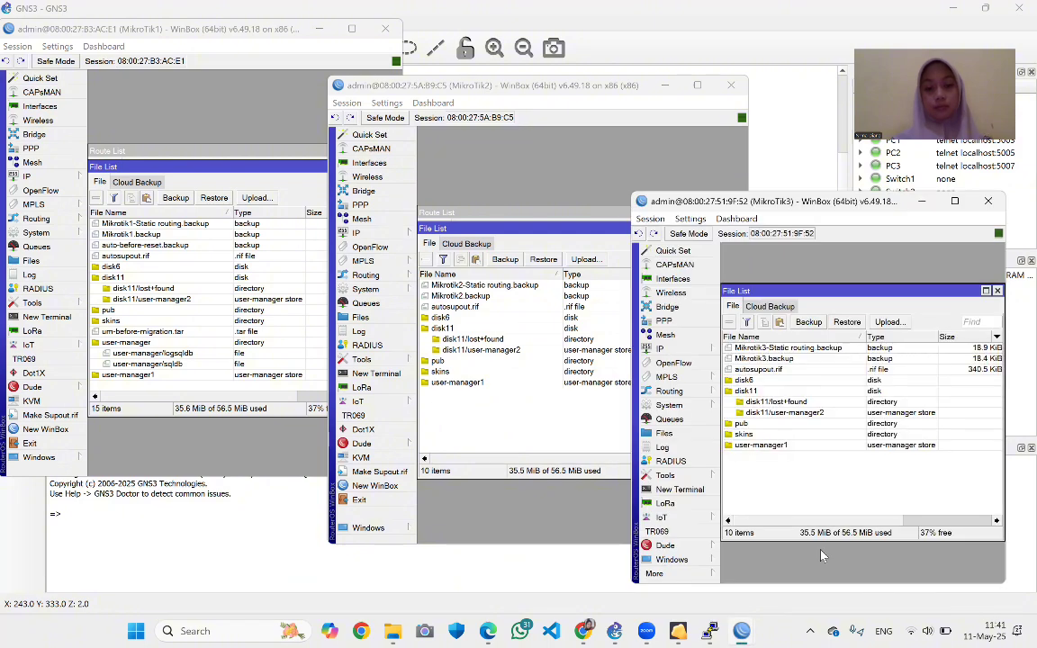
Review the route lists of MikroTik1, MikroTik2 and MikroTik3, closing MikroTik3's file list to uncover its routes
{"action": "left_click", "coordinate": [55, 223]}
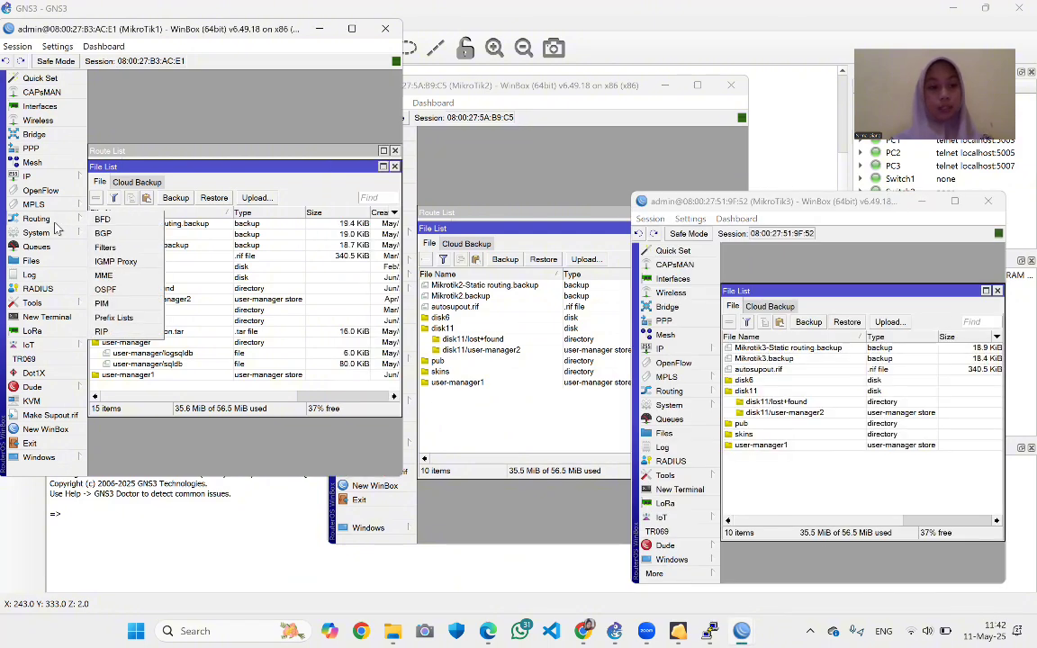
{"action": "left_click", "coordinate": [34, 175]}
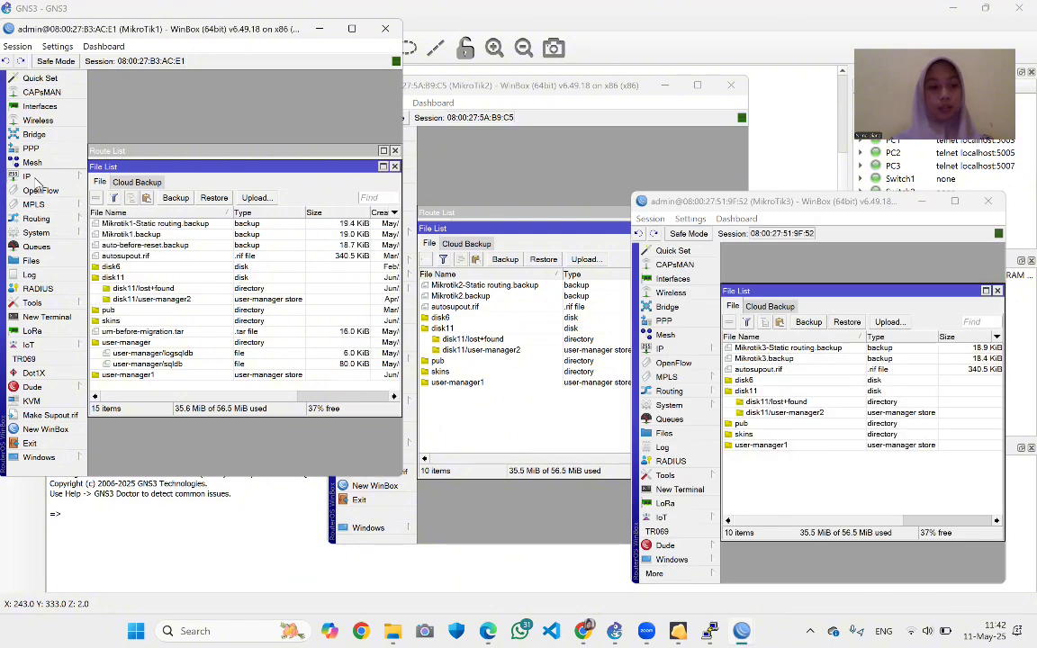
{"action": "left_click", "coordinate": [131, 150]}
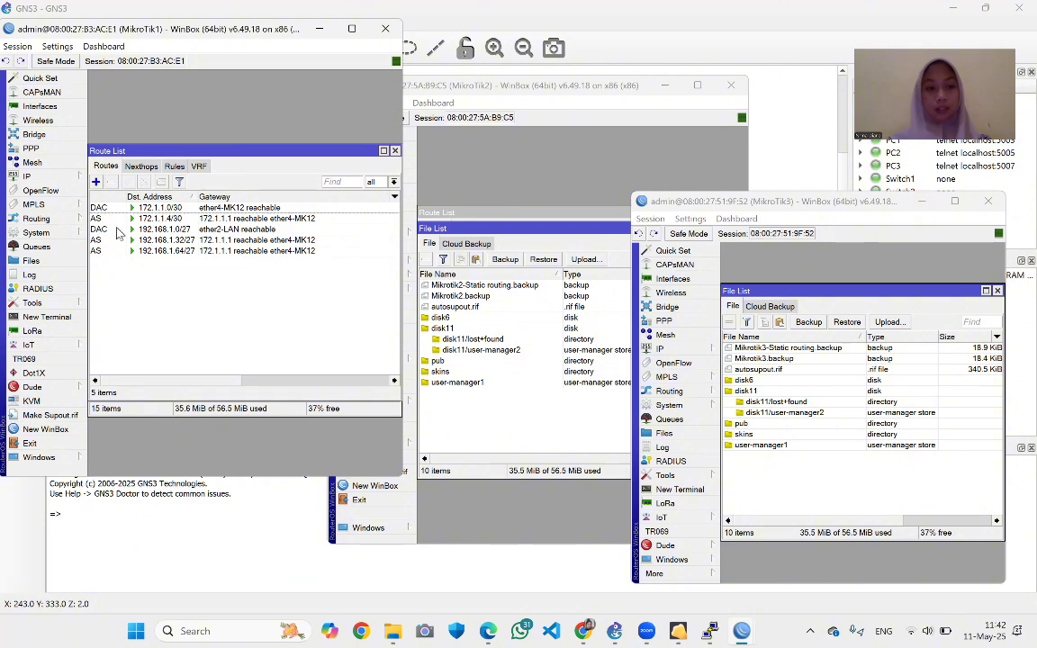
{"action": "left_click", "coordinate": [455, 217]}
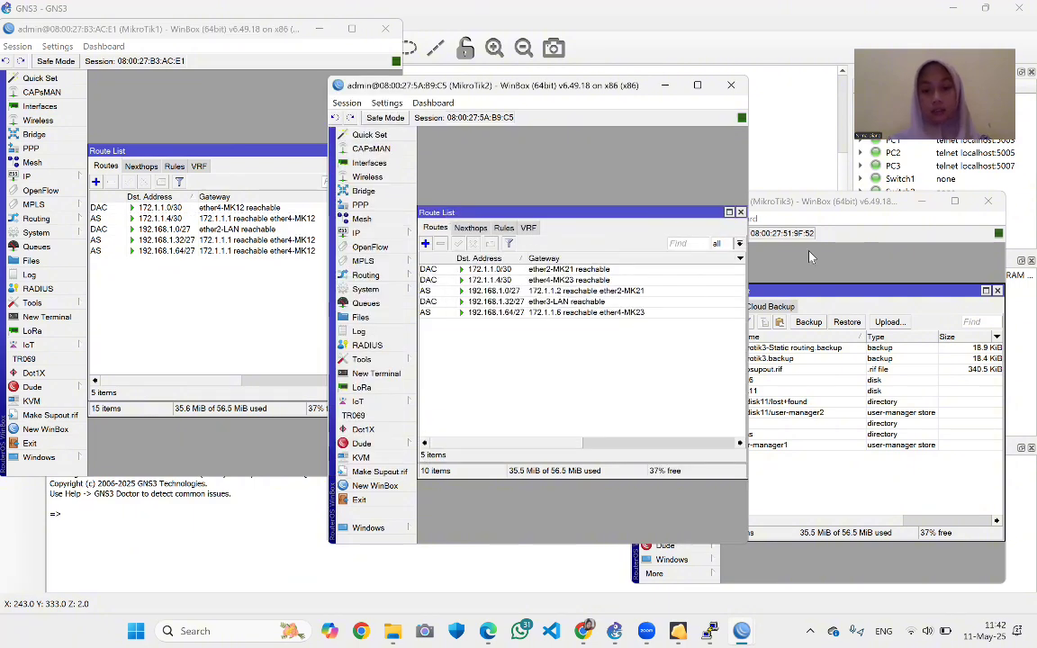
{"action": "left_click", "coordinate": [809, 294]}
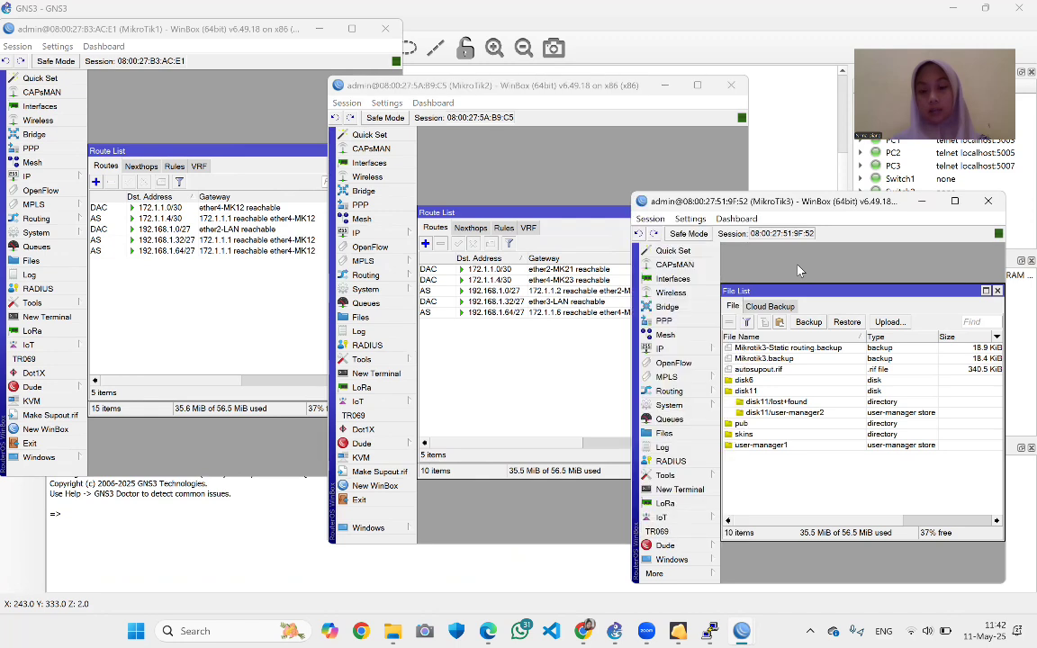
{"action": "left_click", "coordinate": [996, 291]}
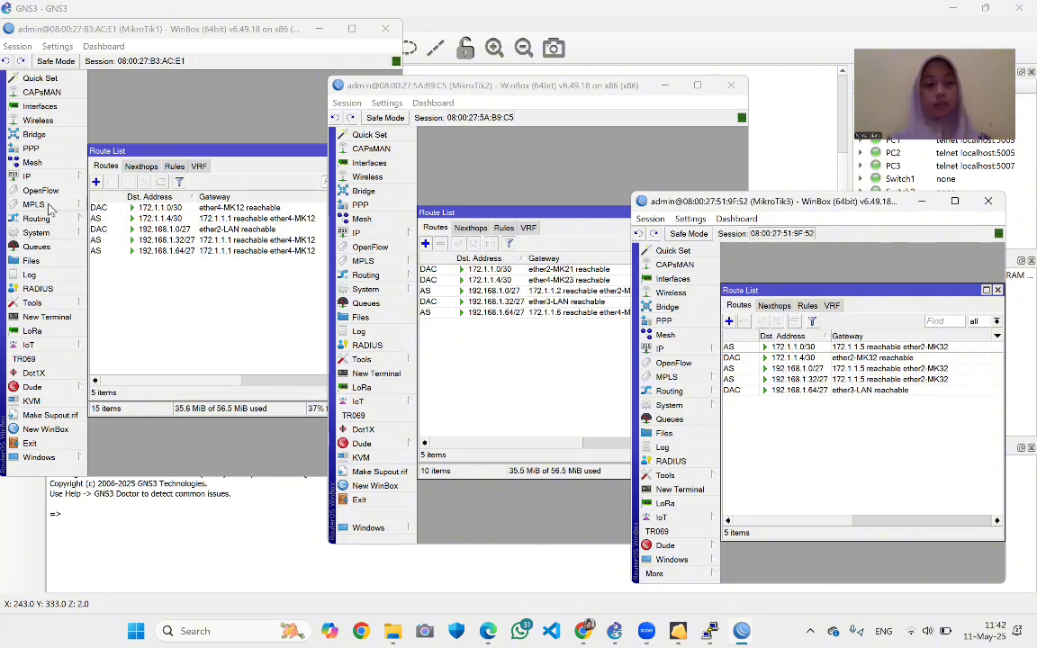
Restore the Mikrotik1.backup configuration on MikroTik1 and let the router reboot
{"action": "left_click", "coordinate": [42, 267]}
{"action": "left_click", "coordinate": [36, 261]}
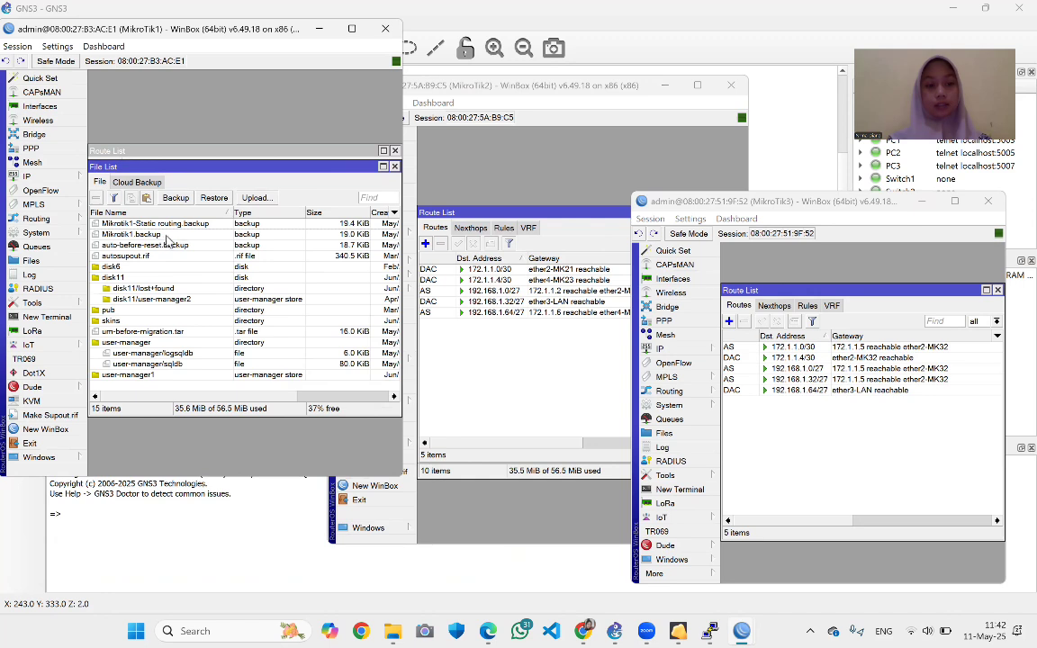
{"action": "left_click", "coordinate": [159, 235]}
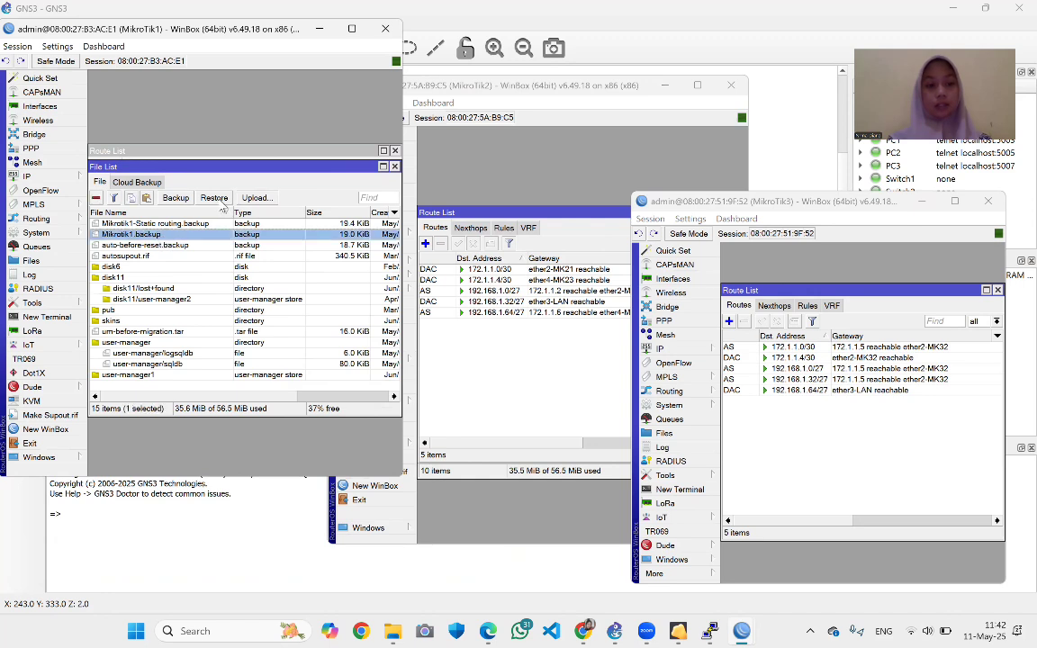
{"action": "left_click", "coordinate": [214, 198]}
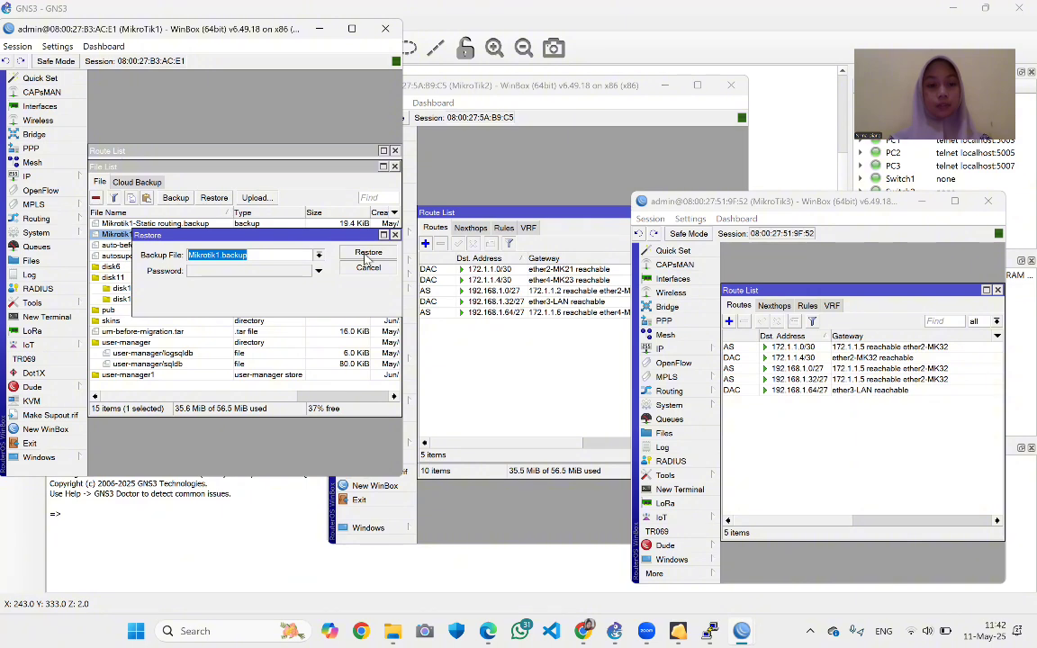
{"action": "left_click", "coordinate": [366, 256]}
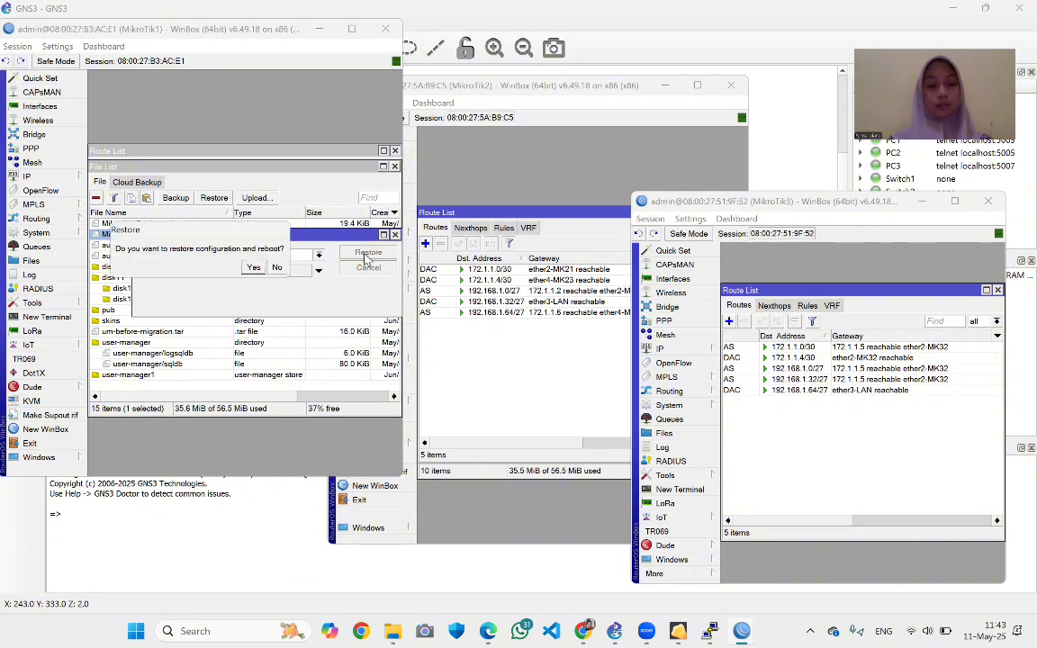
{"action": "left_click", "coordinate": [253, 268]}
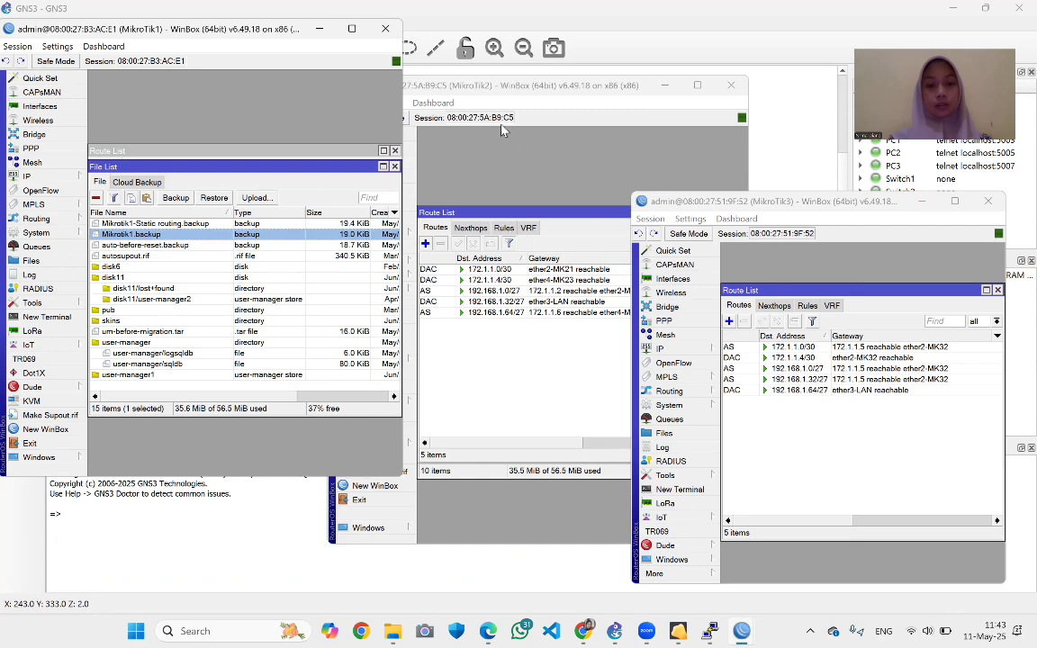
Restore the Mikrotik2.backup configuration on MikroTik2 and let the router reboot
{"action": "left_click", "coordinate": [447, 90]}
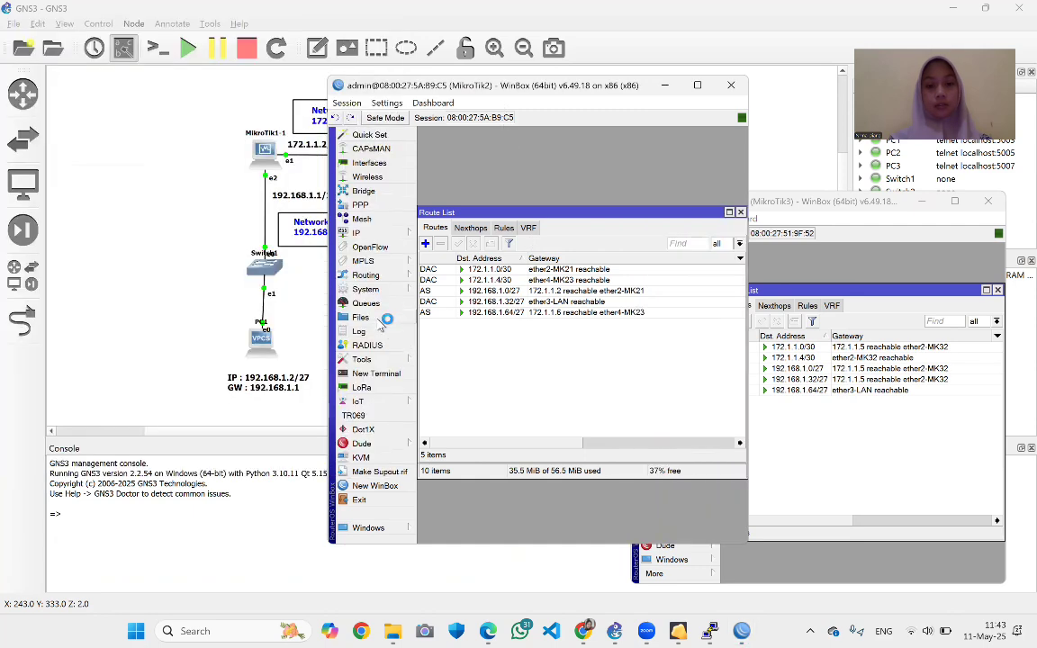
{"action": "left_click", "coordinate": [379, 321]}
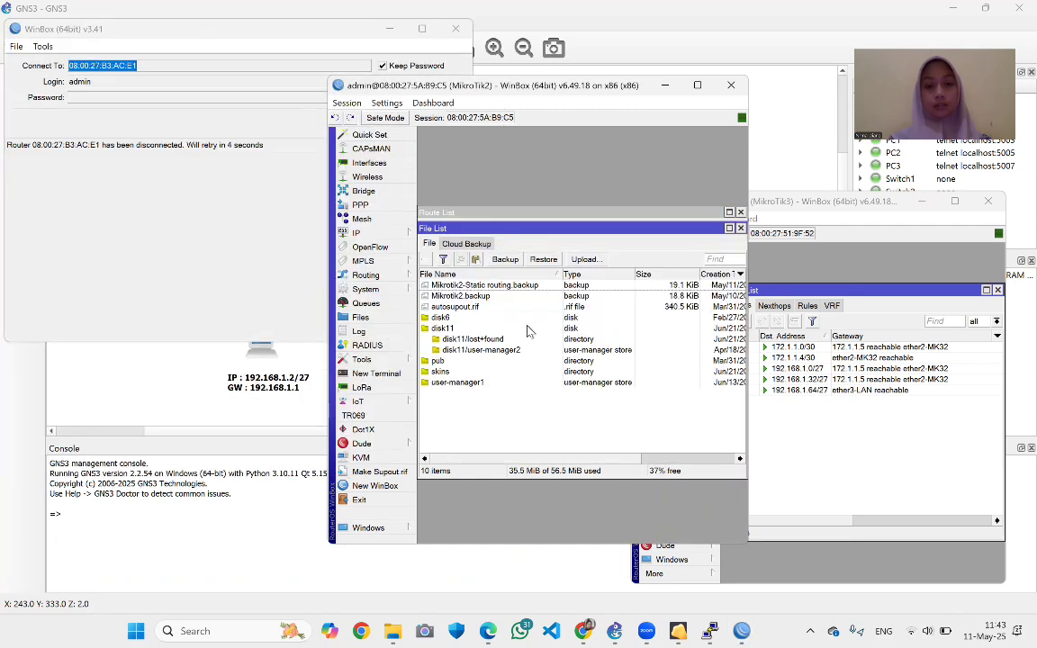
{"action": "left_click", "coordinate": [467, 297]}
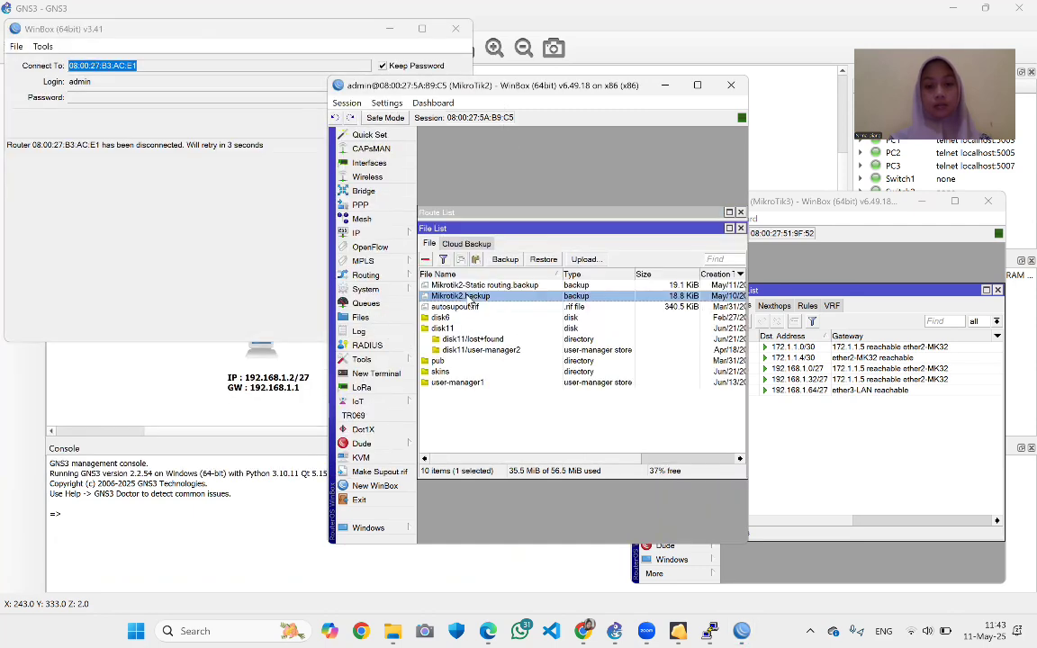
{"action": "left_click", "coordinate": [543, 259]}
{"action": "left_click", "coordinate": [714, 314]}
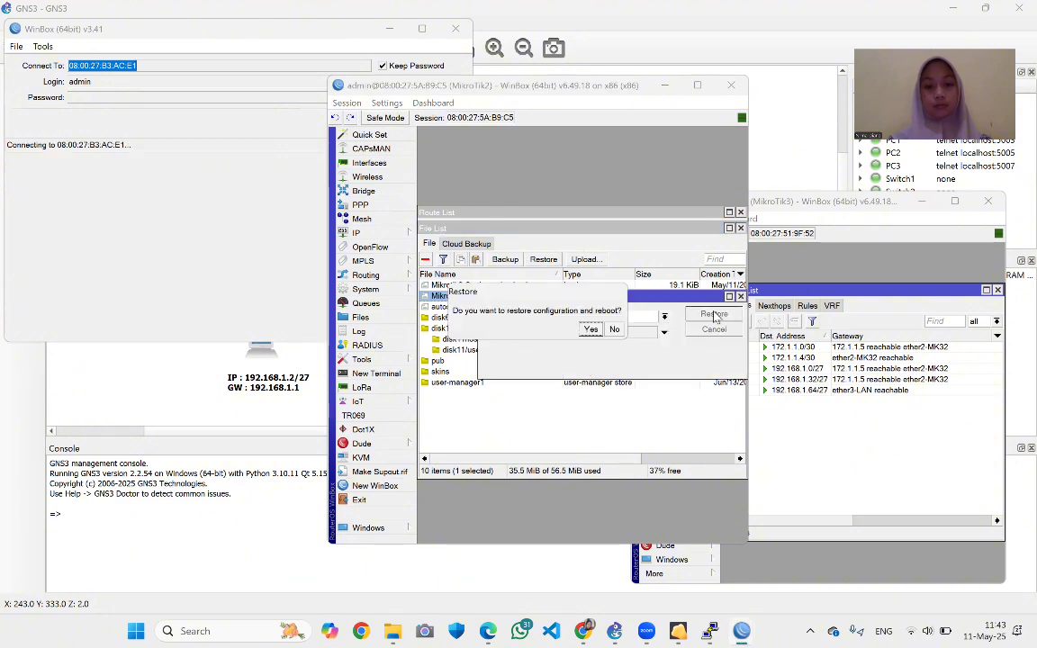
{"action": "left_click", "coordinate": [590, 330]}
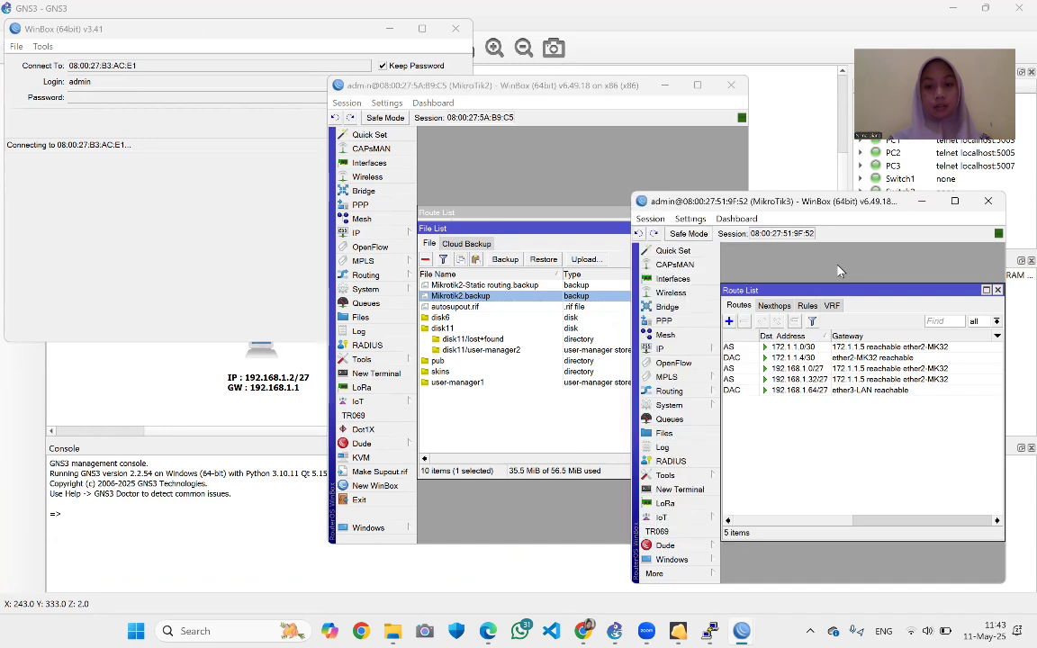
Restore the Mikrotik3.backup configuration on MikroTik3 and let the router reboot
{"action": "left_click", "coordinate": [753, 238]}
{"action": "left_click", "coordinate": [684, 434]}
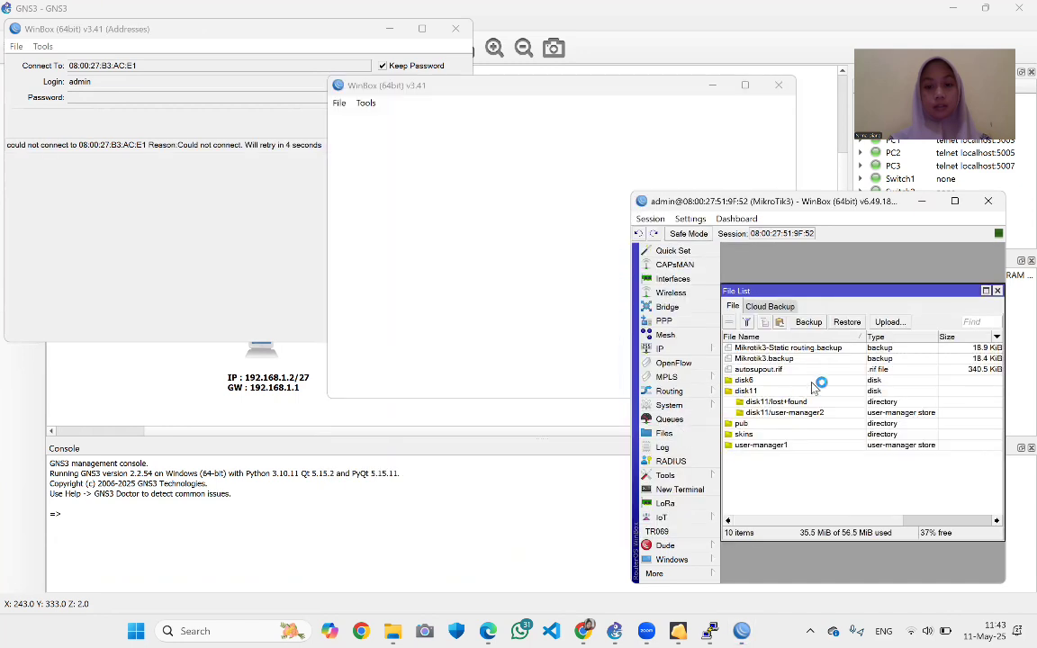
{"action": "left_click", "coordinate": [765, 358]}
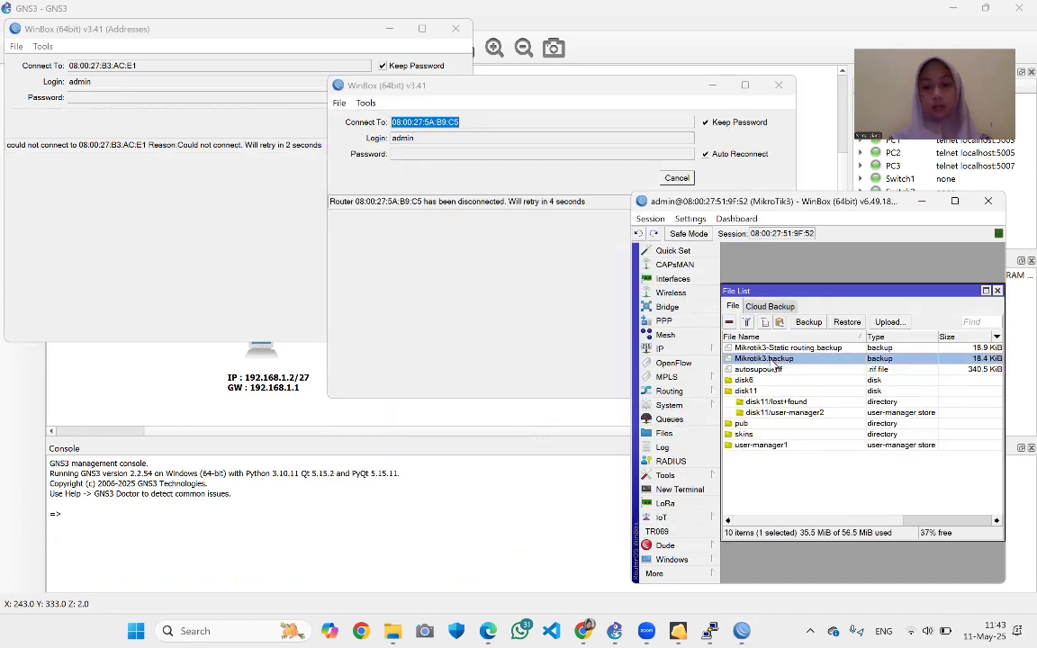
{"action": "left_click", "coordinate": [847, 321]}
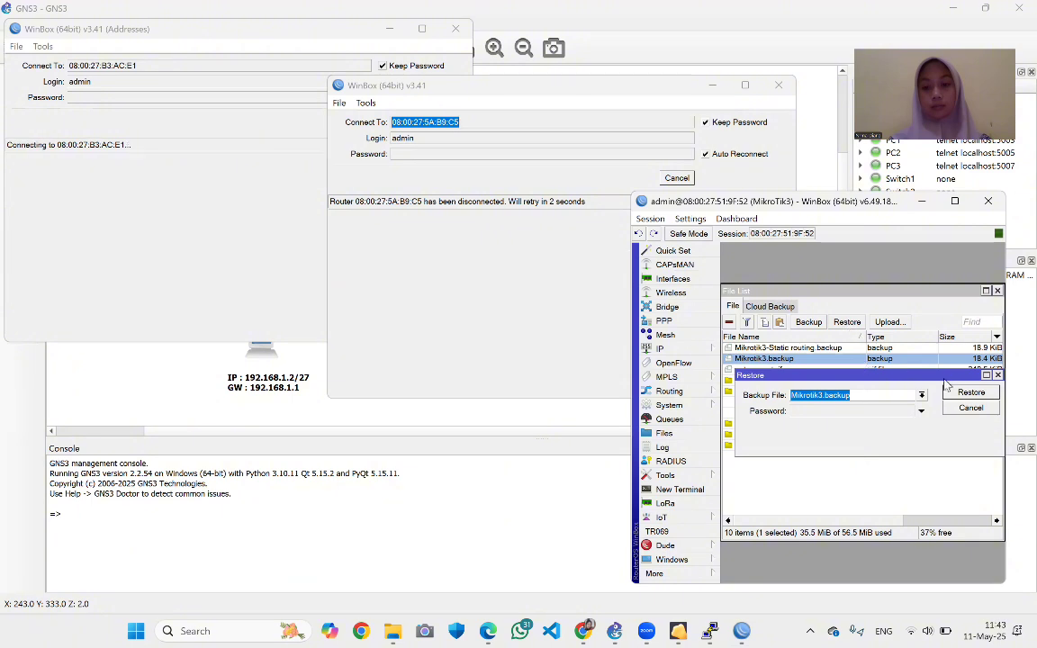
{"action": "left_click", "coordinate": [970, 398]}
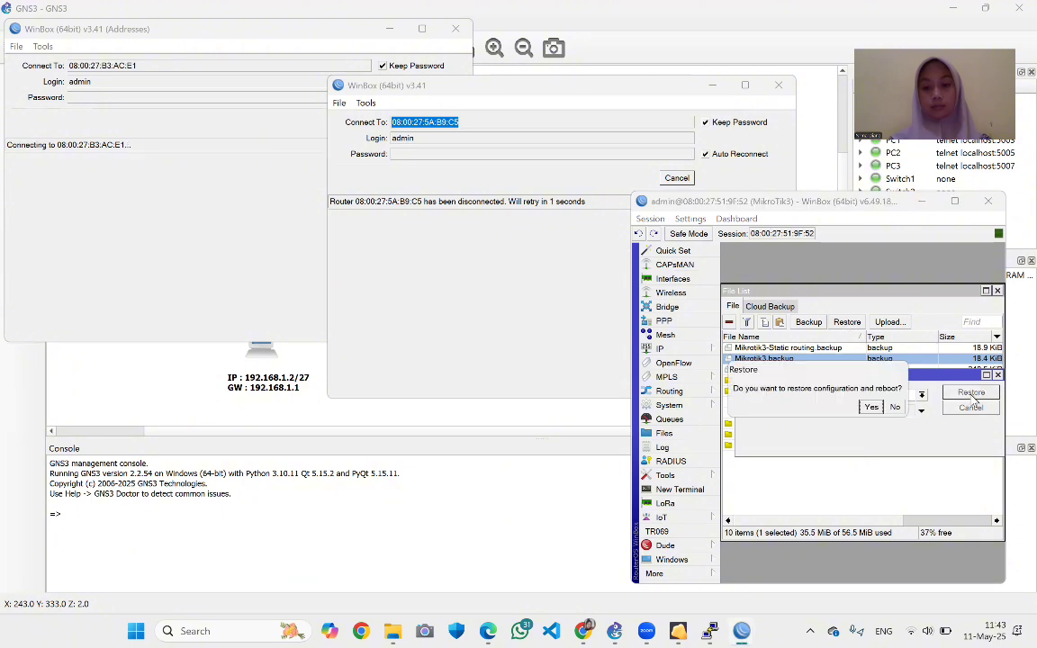
{"action": "left_click", "coordinate": [868, 407]}
Cancel the automatic reconnection attempts for MikroTik1, MikroTik2 and MikroTik3 to return each session to its login window
{"action": "left_click", "coordinate": [256, 249]}
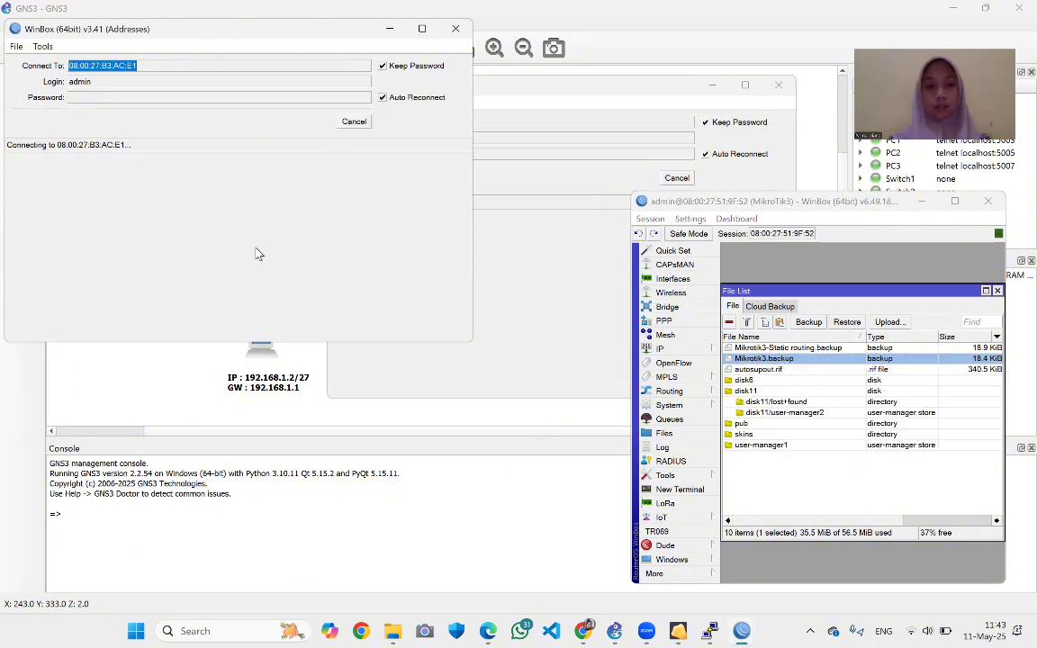
{"action": "left_click", "coordinate": [351, 122]}
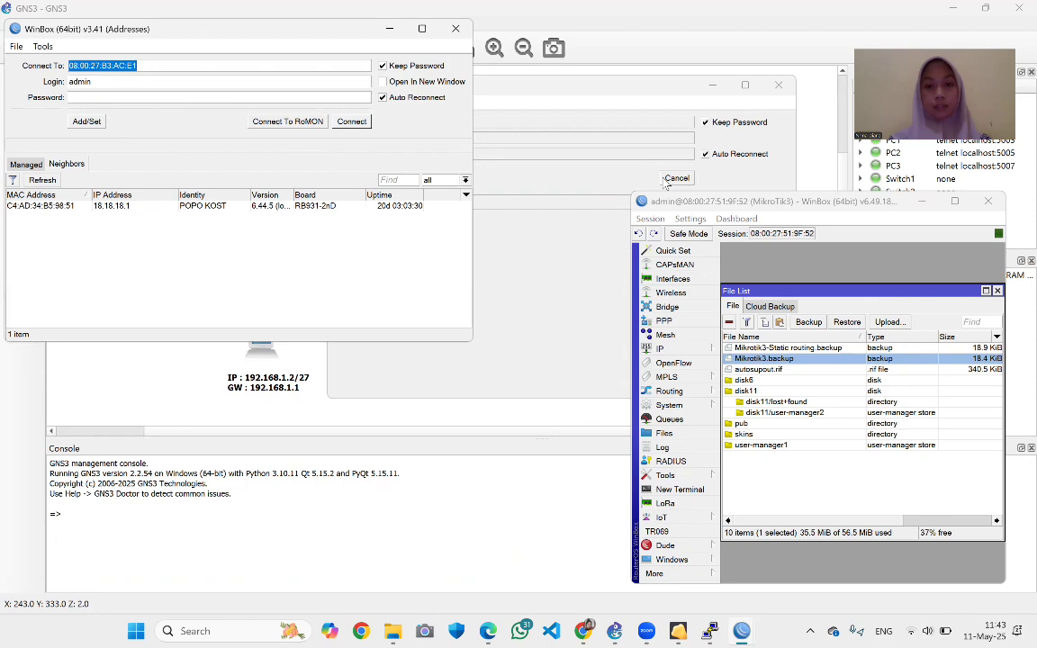
{"action": "left_click", "coordinate": [676, 177]}
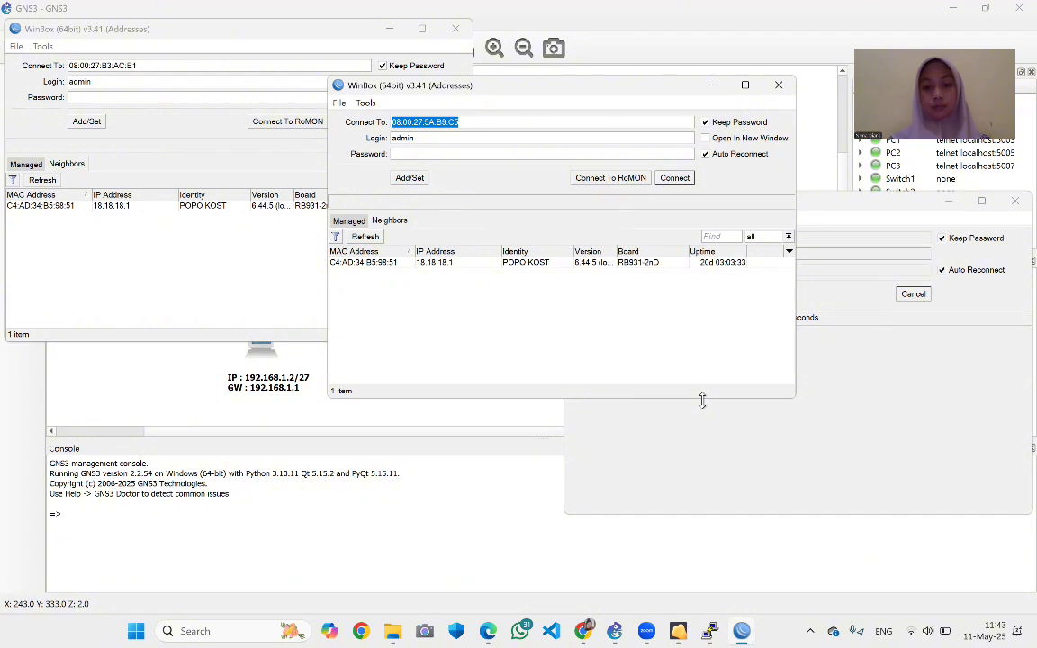
{"action": "left_click_drag", "start_coordinate": [702, 400], "coordinate": [724, 412]}
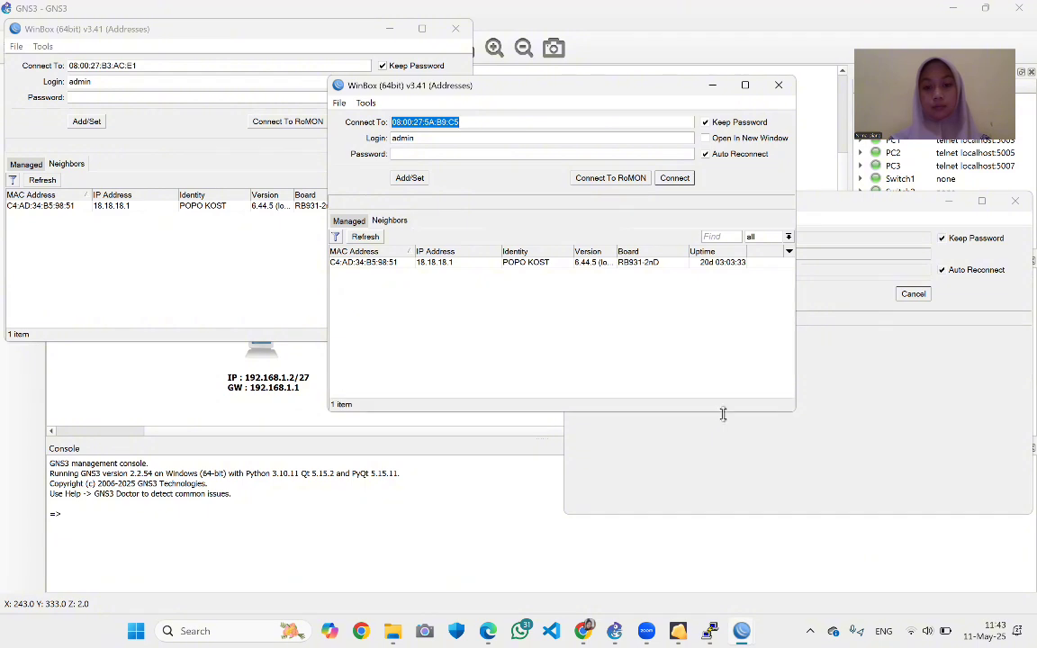
{"action": "left_click", "coordinate": [912, 294]}
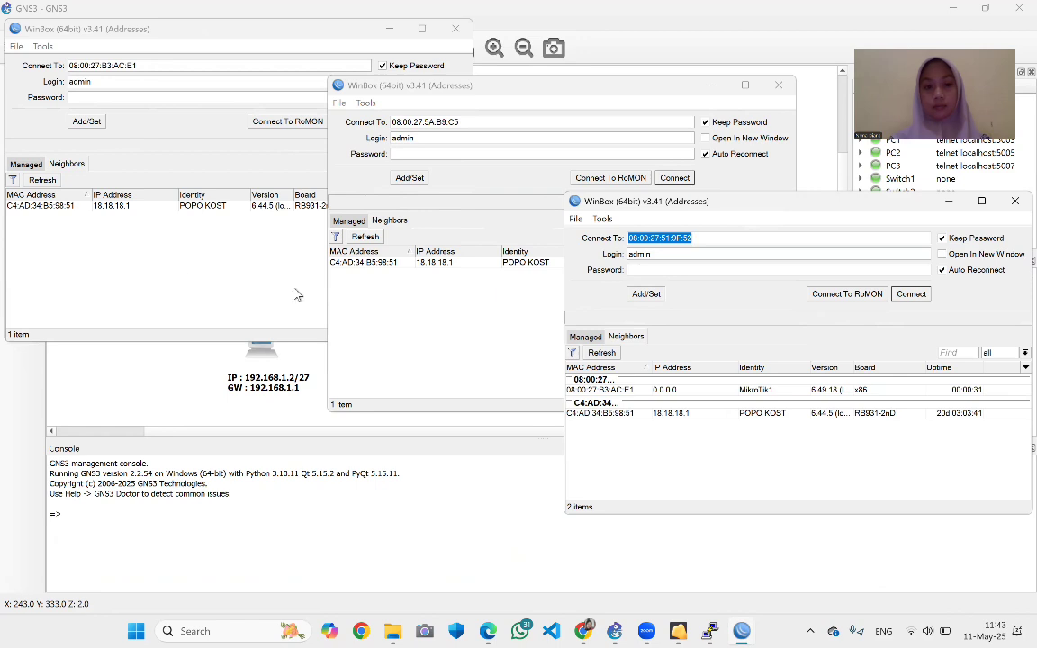
Refresh the neighbor lists in the login windows until the rebooted MikroTik routers can be selected
{"action": "left_click", "coordinate": [52, 181]}
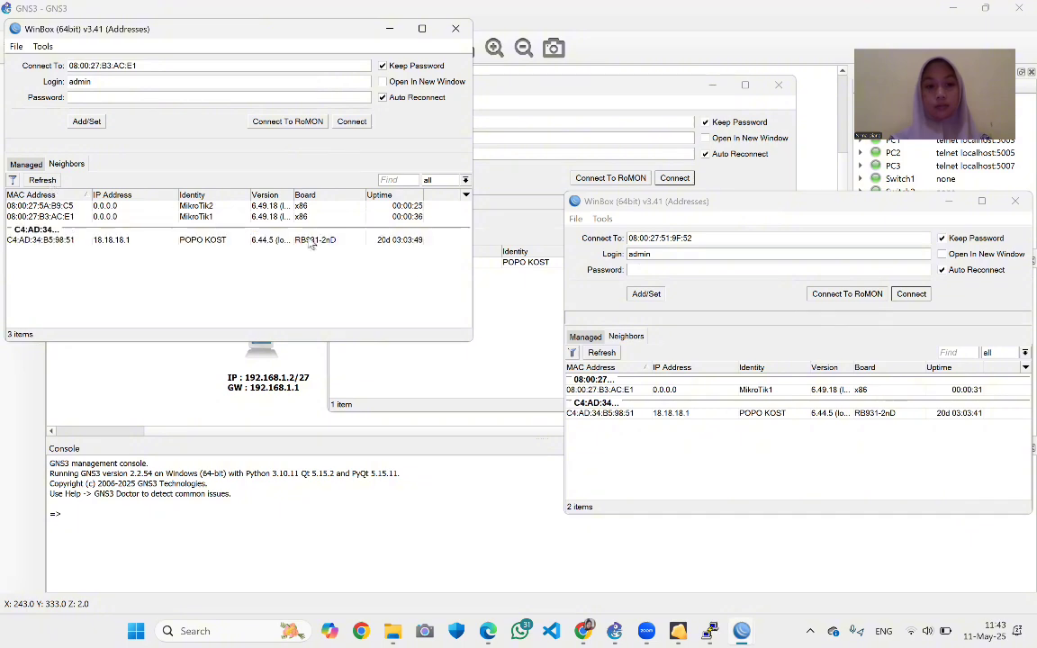
{"action": "left_click", "coordinate": [493, 320]}
{"action": "left_click", "coordinate": [365, 238]}
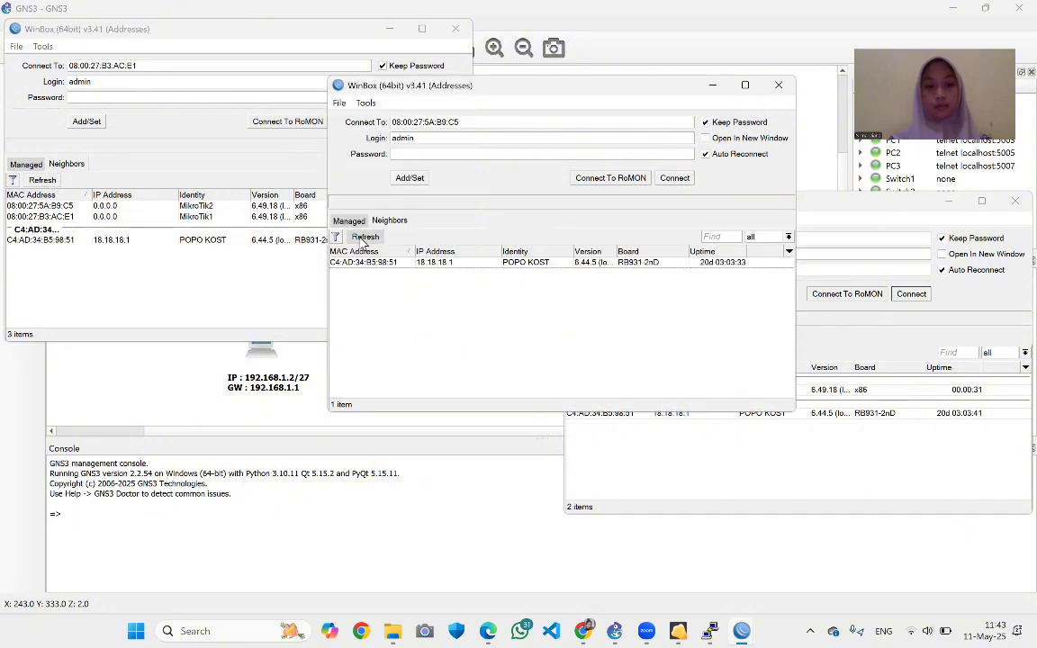
{"action": "left_click", "coordinate": [717, 470]}
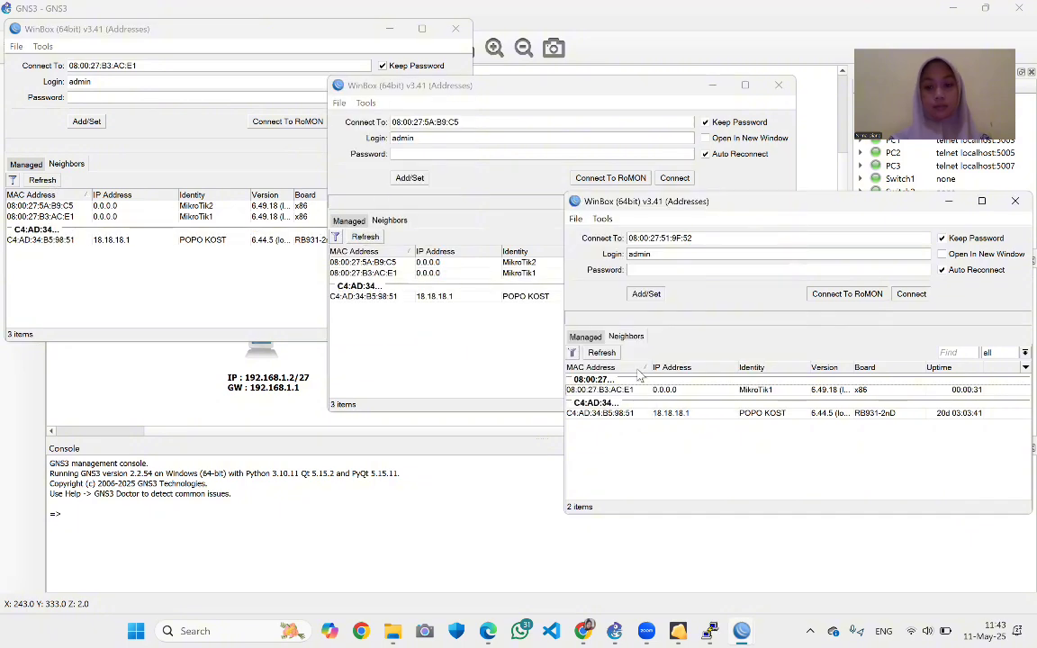
{"action": "left_click", "coordinate": [601, 352]}
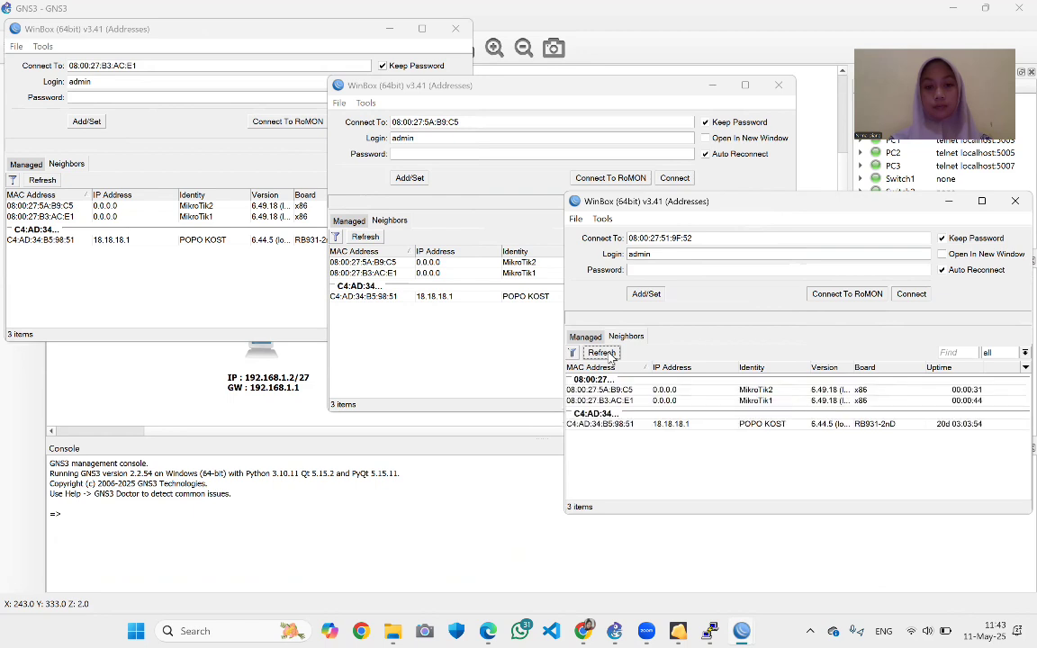
{"action": "left_click", "coordinate": [209, 283]}
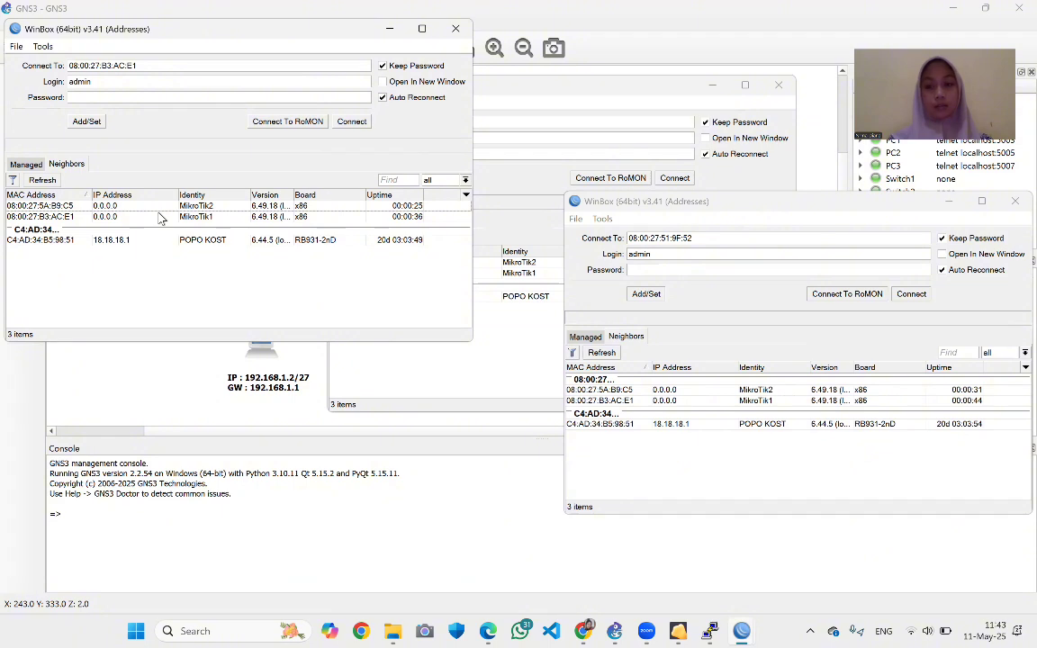
{"action": "left_click", "coordinate": [604, 353]}
{"action": "left_click", "coordinate": [604, 352]}
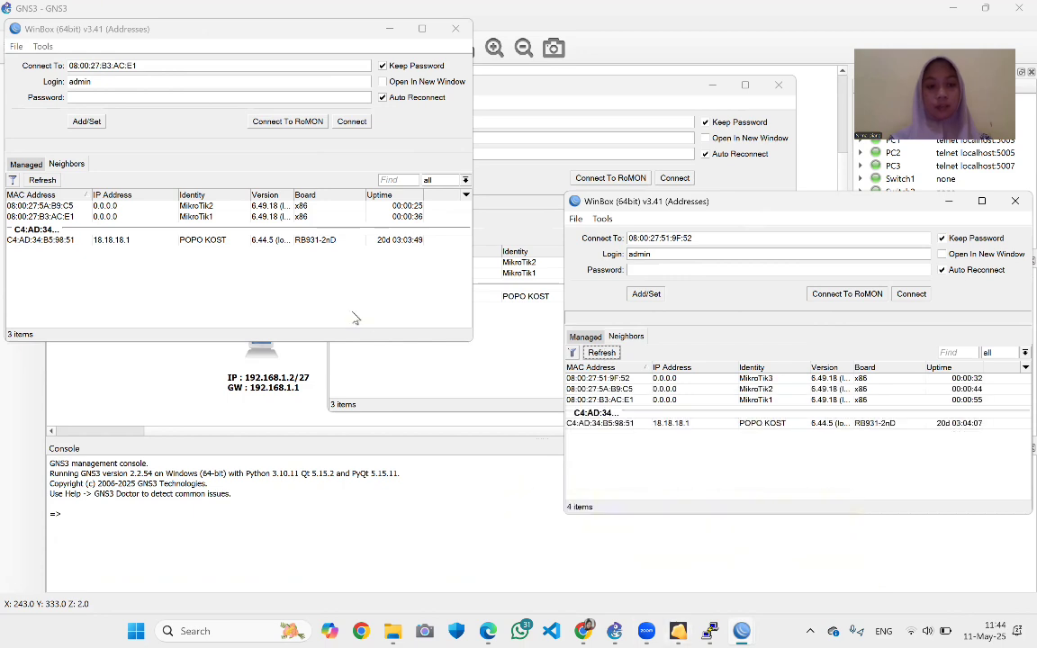
Reconnect as admin to MikroTik1 (08:00:27:B3:AC:E1) and MikroTik2 (08:00:27:5A:B9:C5)
{"action": "left_click", "coordinate": [121, 217]}
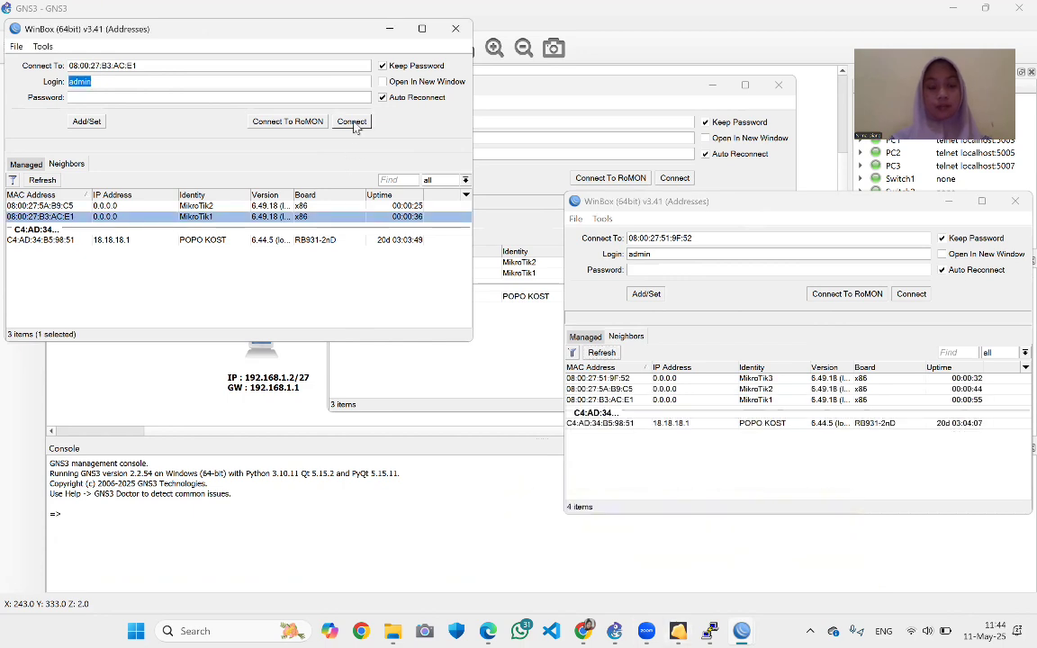
{"action": "left_click", "coordinate": [352, 122]}
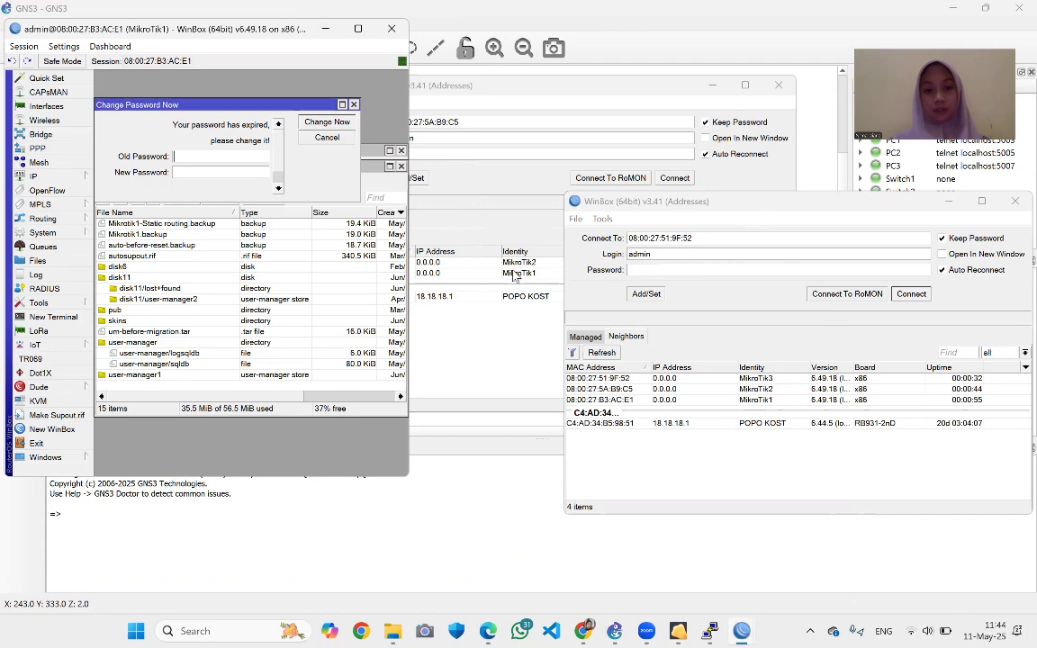
{"action": "left_click", "coordinate": [462, 241]}
{"action": "left_click", "coordinate": [674, 177]}
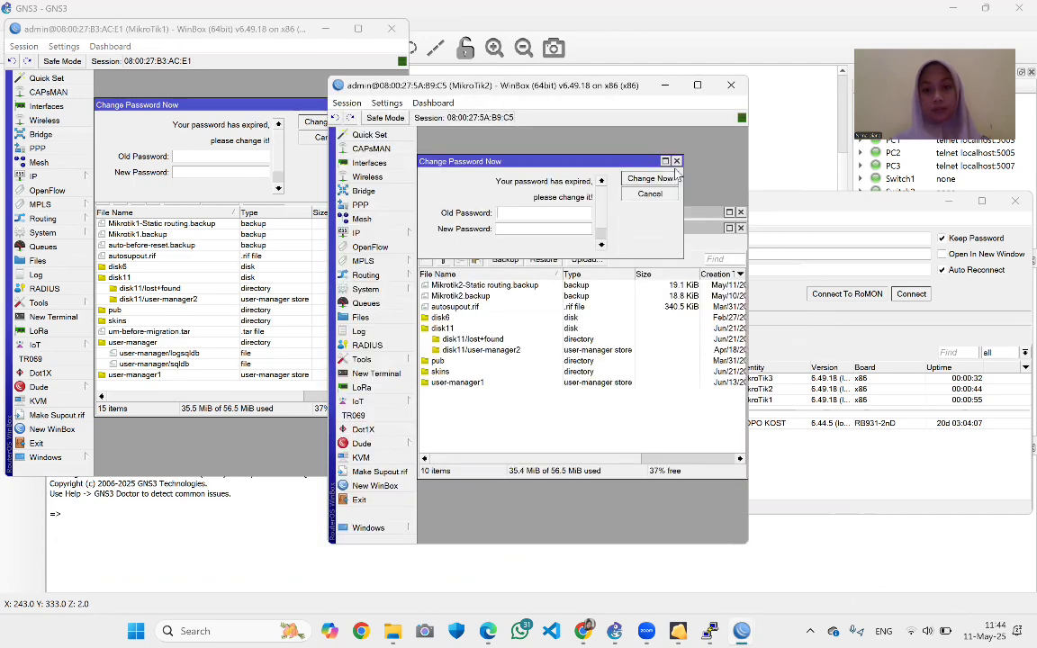
Dismiss the password-change prompts on MikroTik2 and MikroTik1 and close their file lists to uncover the route lists
{"action": "left_click", "coordinate": [677, 162]}
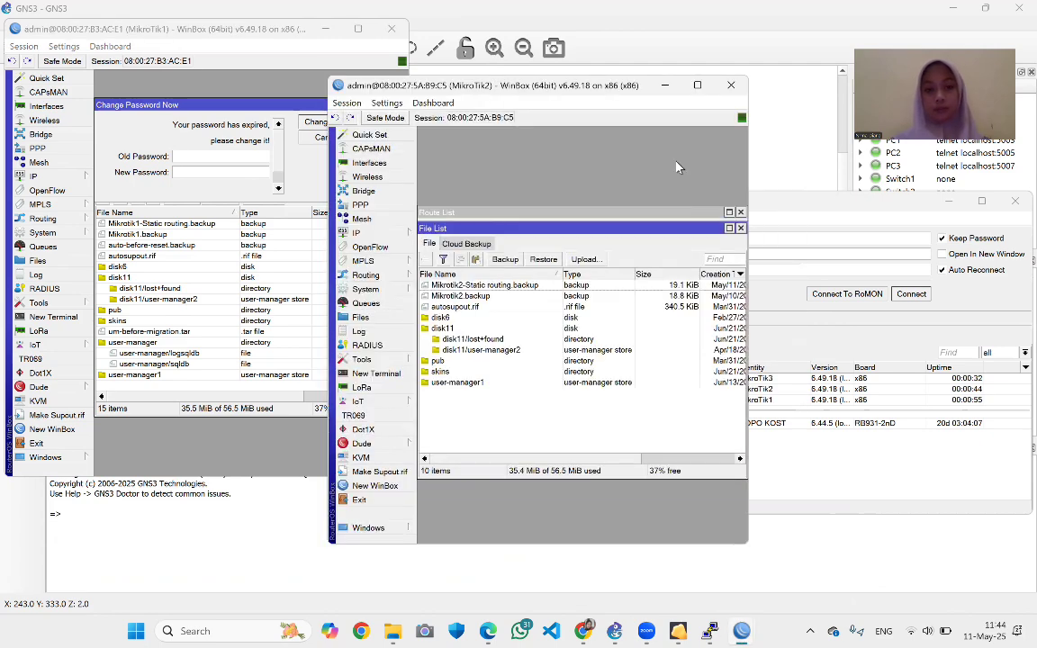
{"action": "left_click", "coordinate": [741, 227]}
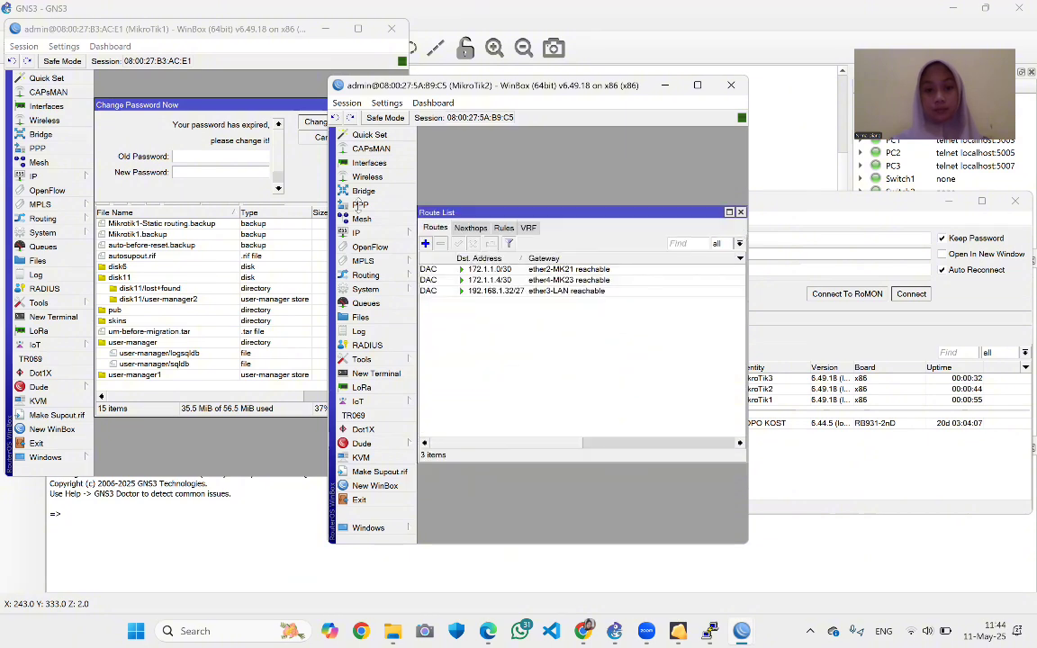
{"action": "left_click", "coordinate": [271, 91]}
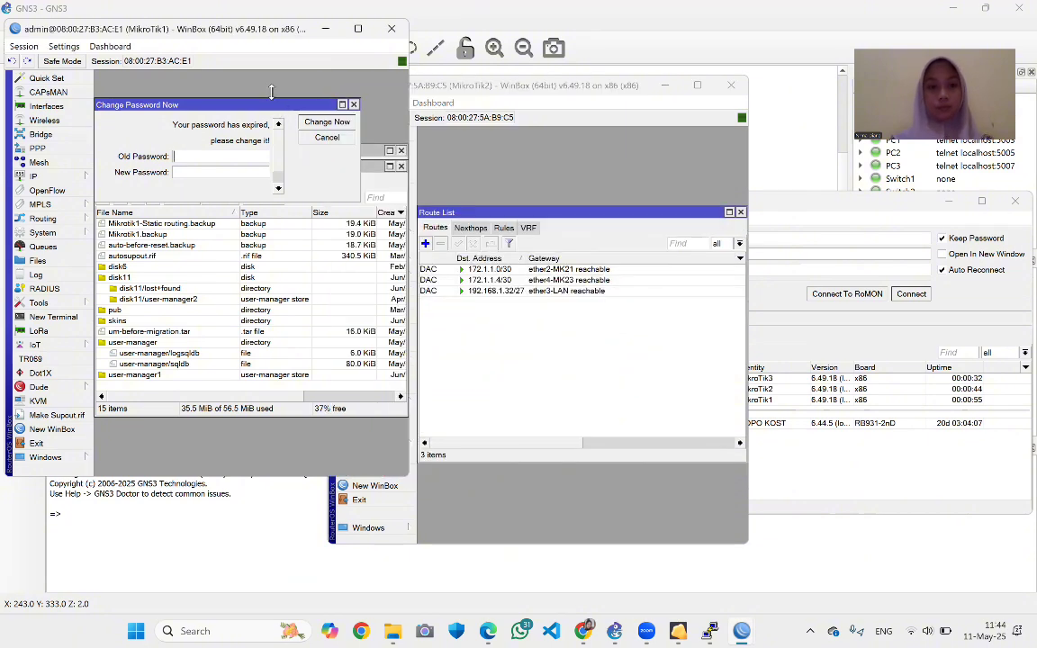
{"action": "left_click", "coordinate": [327, 137]}
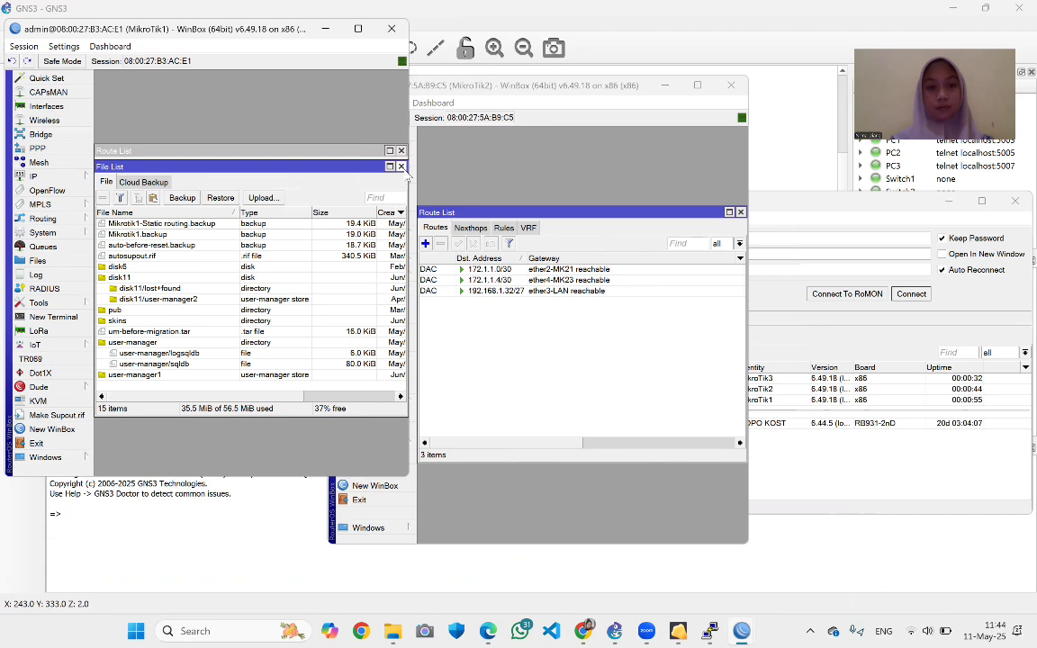
{"action": "left_click", "coordinate": [402, 166]}
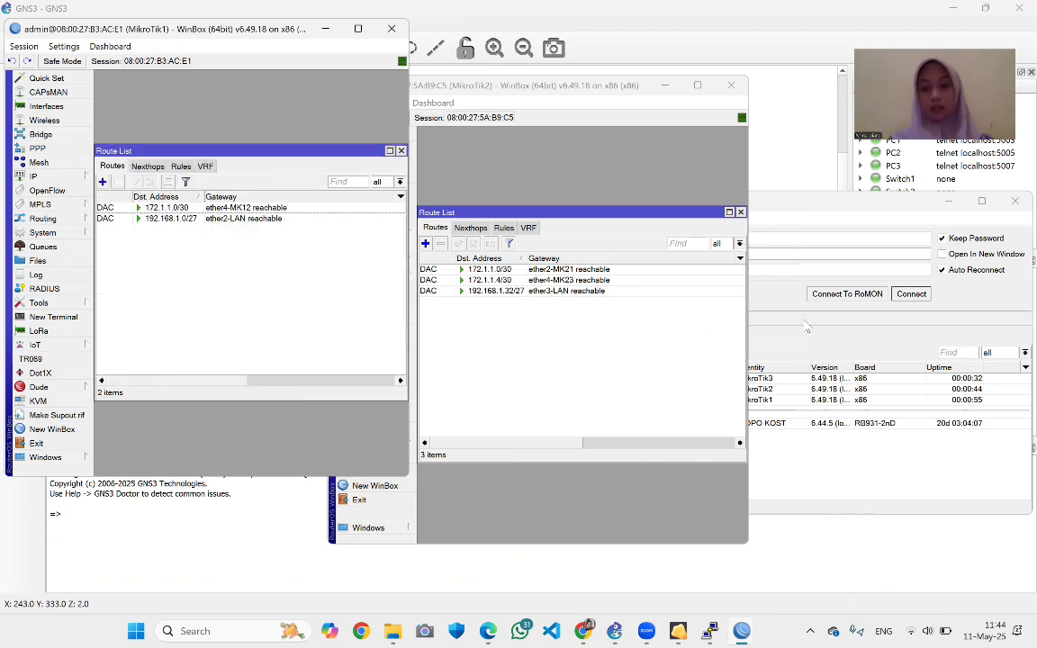
Reconnect to MikroTik3 (08:00:27:51:9F:52) as admin, clearing its password-change prompt and file list to uncover the route list
{"action": "left_click", "coordinate": [839, 353]}
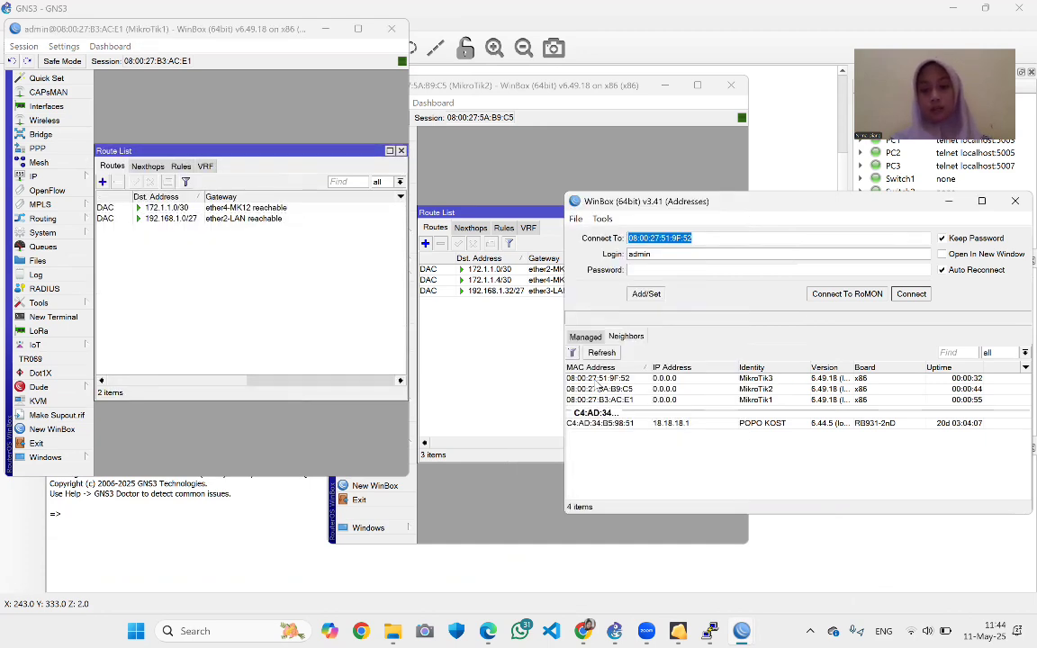
{"action": "left_click", "coordinate": [597, 379]}
{"action": "left_click", "coordinate": [908, 295]}
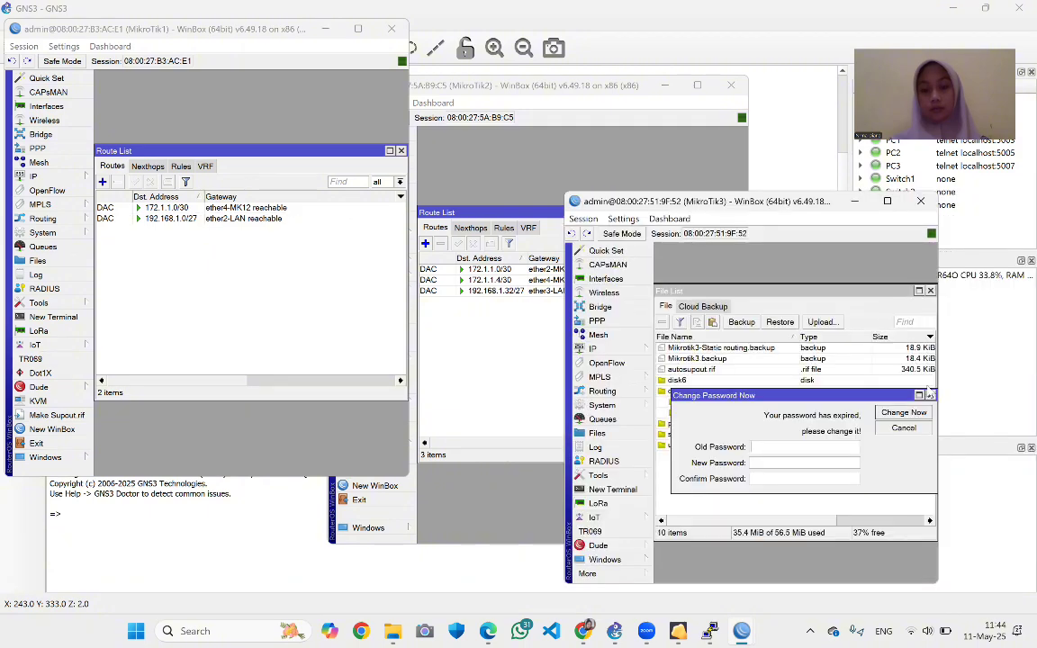
{"action": "left_click", "coordinate": [928, 394]}
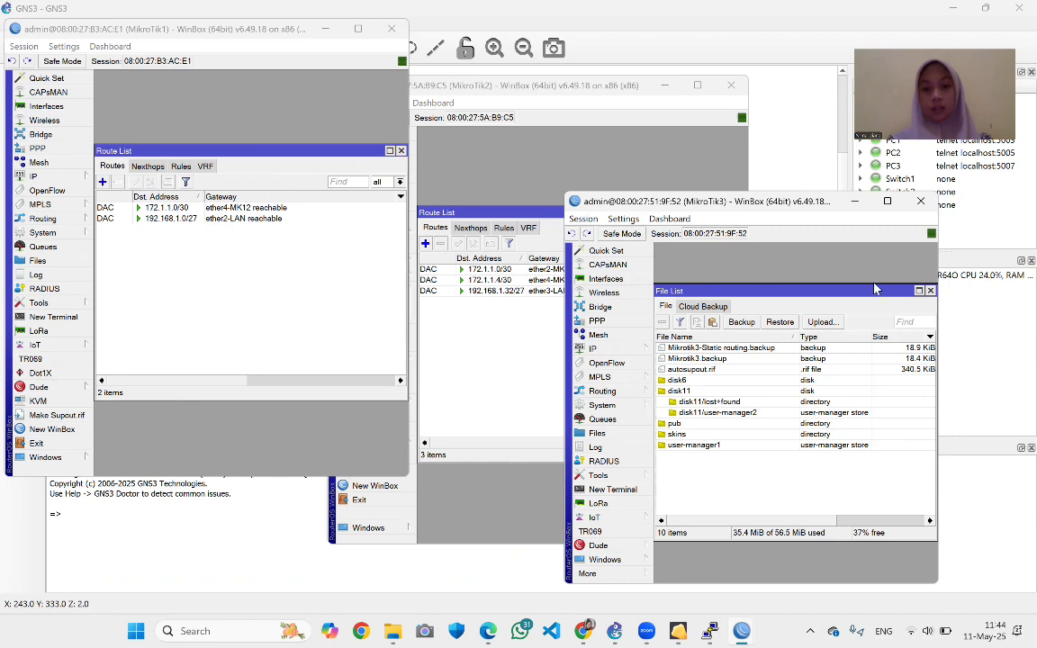
{"action": "left_click", "coordinate": [931, 291]}
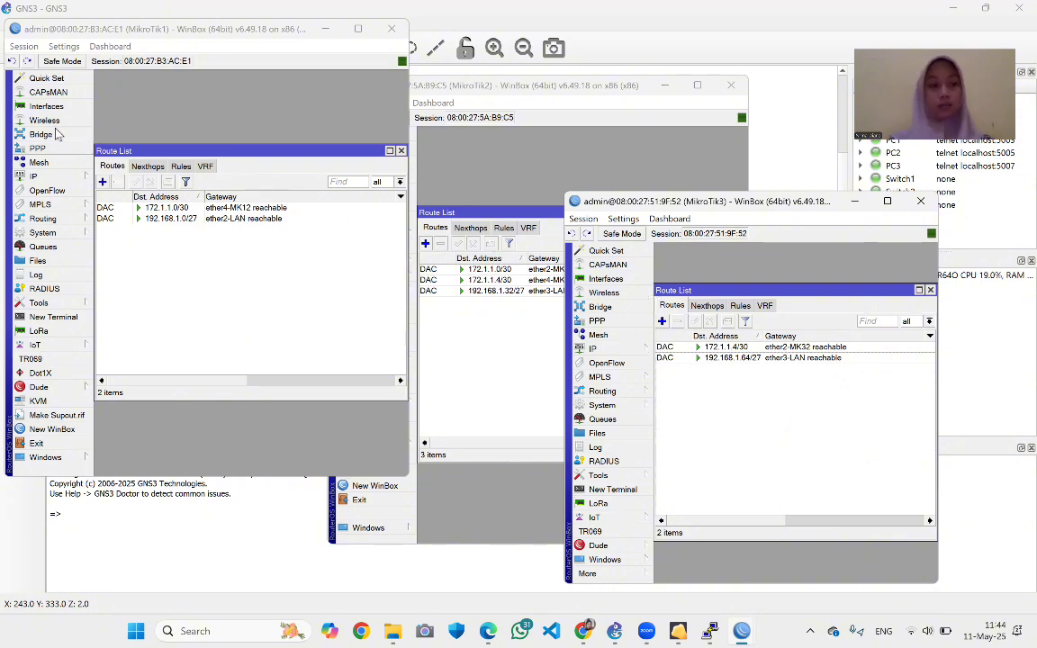
Open the IP address lists of MikroTik1, MikroTik2 and MikroTik3 to check their restored interface addresses
{"action": "left_click", "coordinate": [54, 179]}
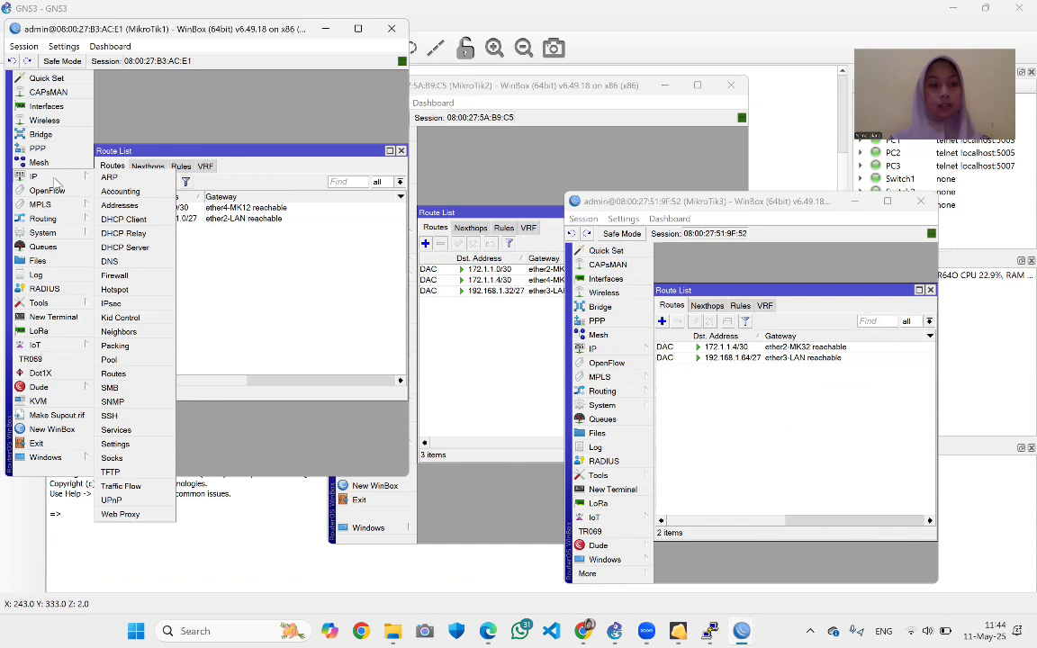
{"action": "left_click", "coordinate": [101, 184]}
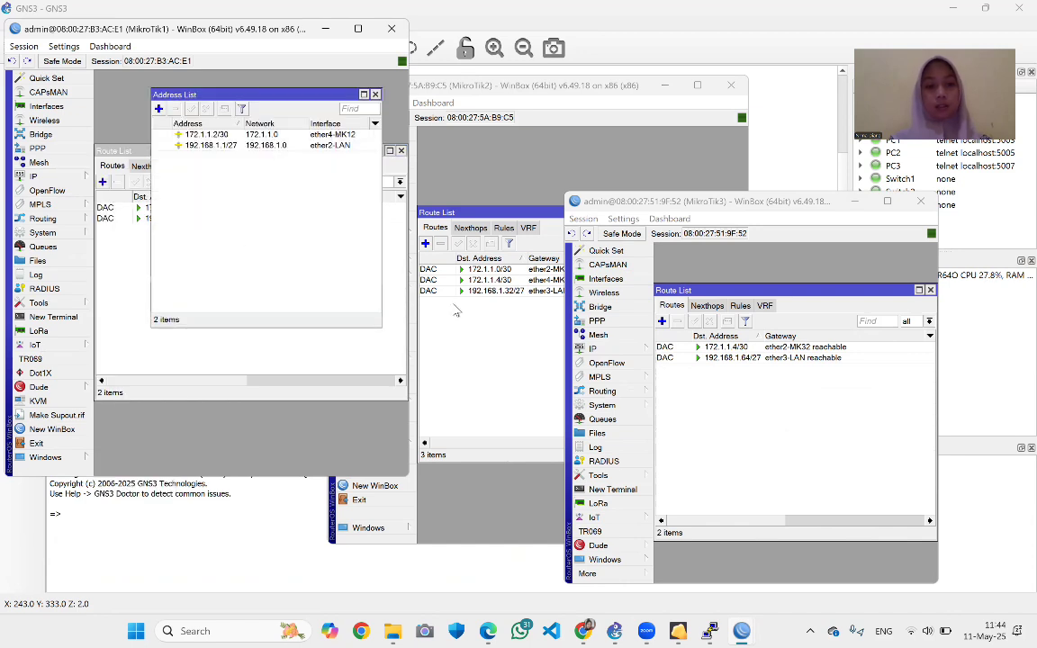
{"action": "left_click", "coordinate": [421, 158]}
{"action": "left_click", "coordinate": [355, 232]}
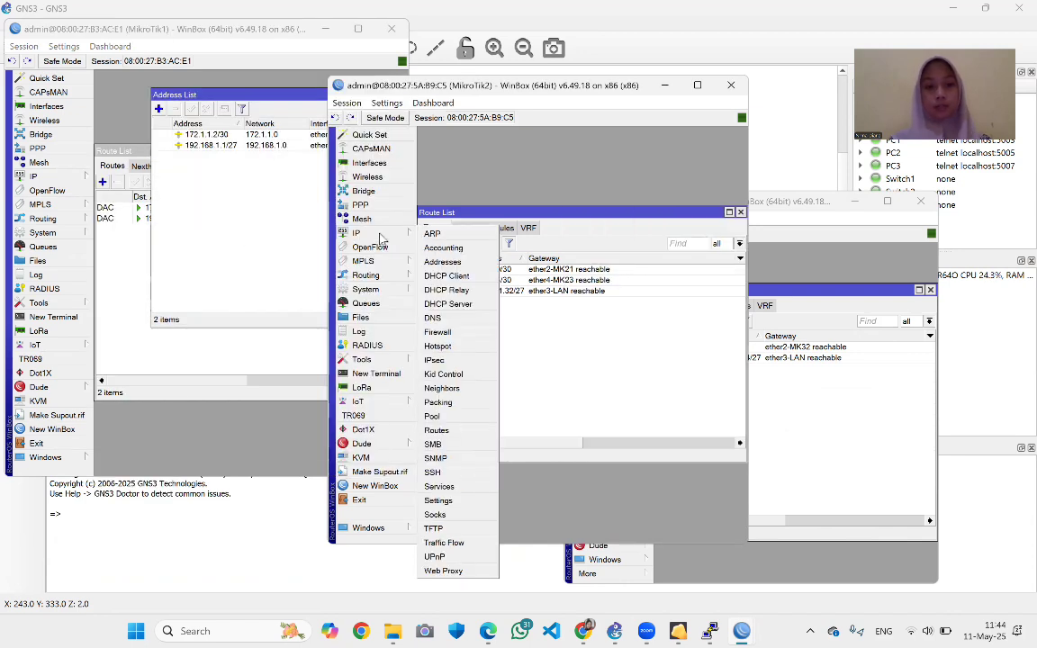
{"action": "left_click", "coordinate": [446, 262]}
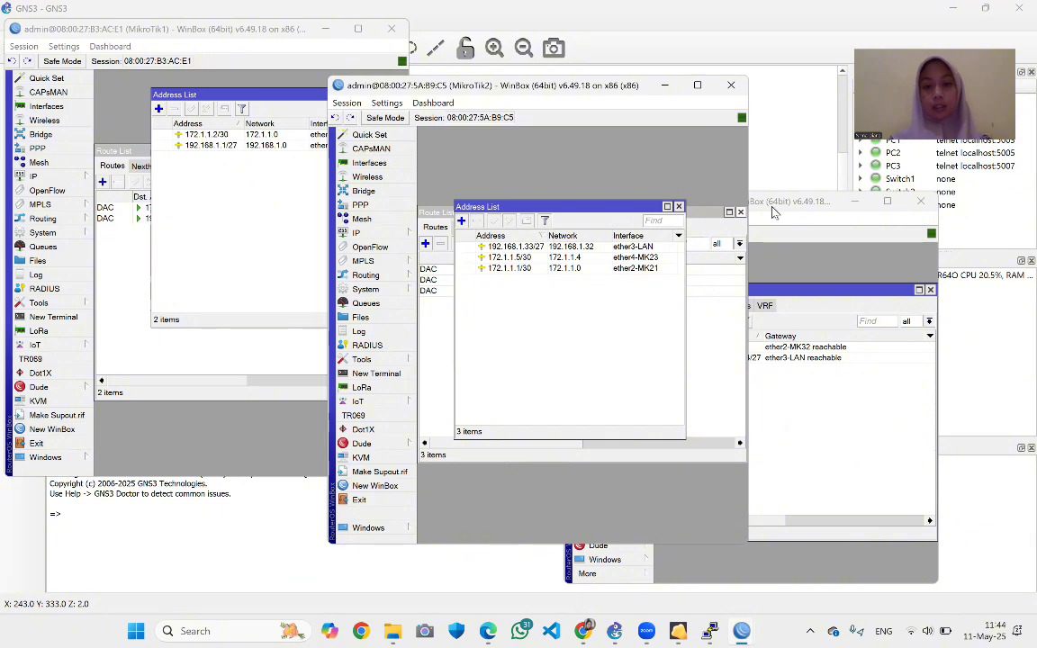
{"action": "left_click", "coordinate": [810, 259]}
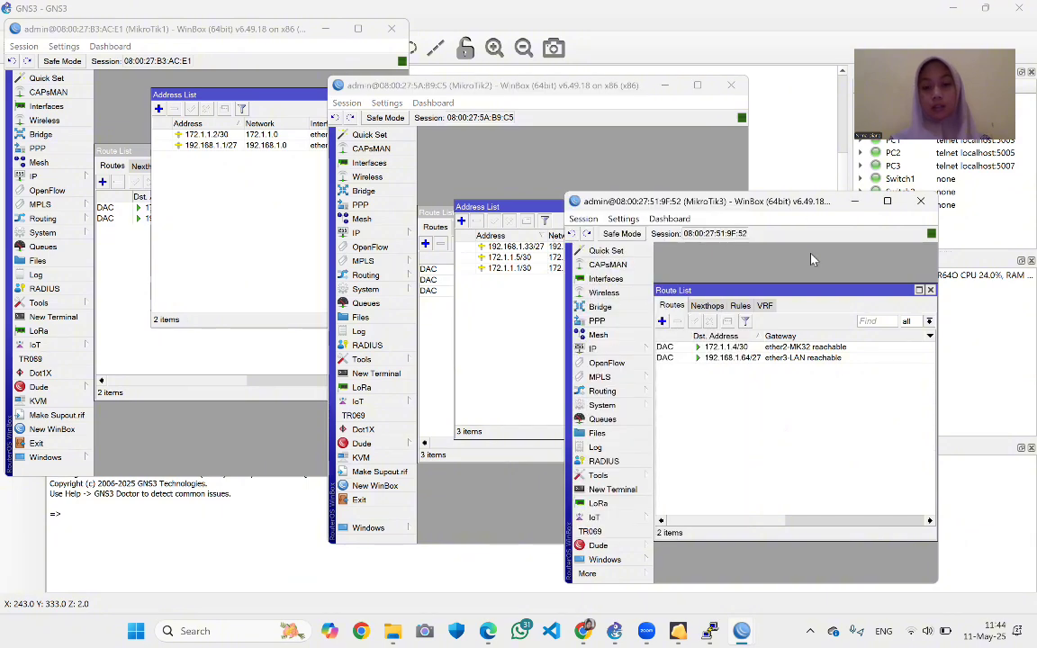
{"action": "left_click", "coordinate": [602, 350]}
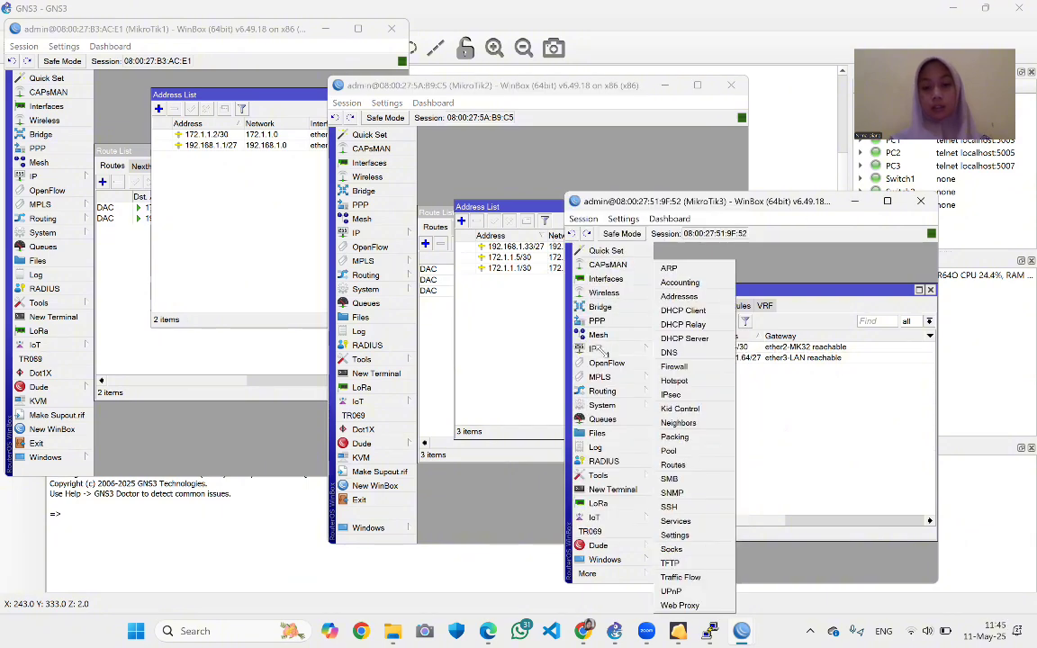
{"action": "left_click", "coordinate": [693, 296]}
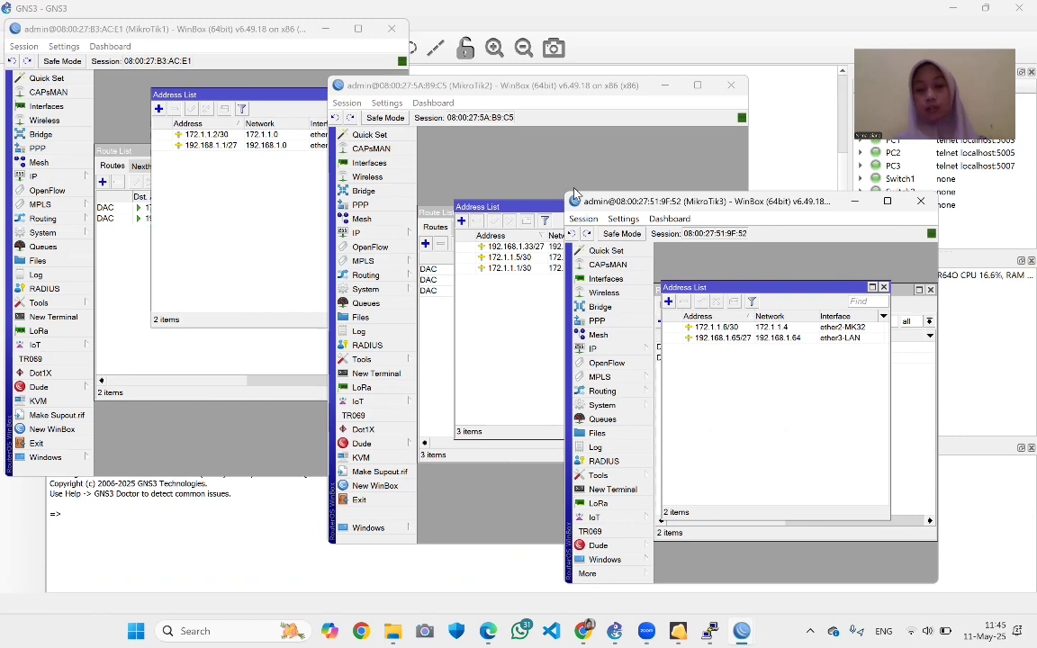
Minimize the MikroTik3 and MikroTik2 sessions, then place MikroTik1's window beside its part of the topology with its address and route lists closed
{"action": "left_click", "coordinate": [850, 200]}
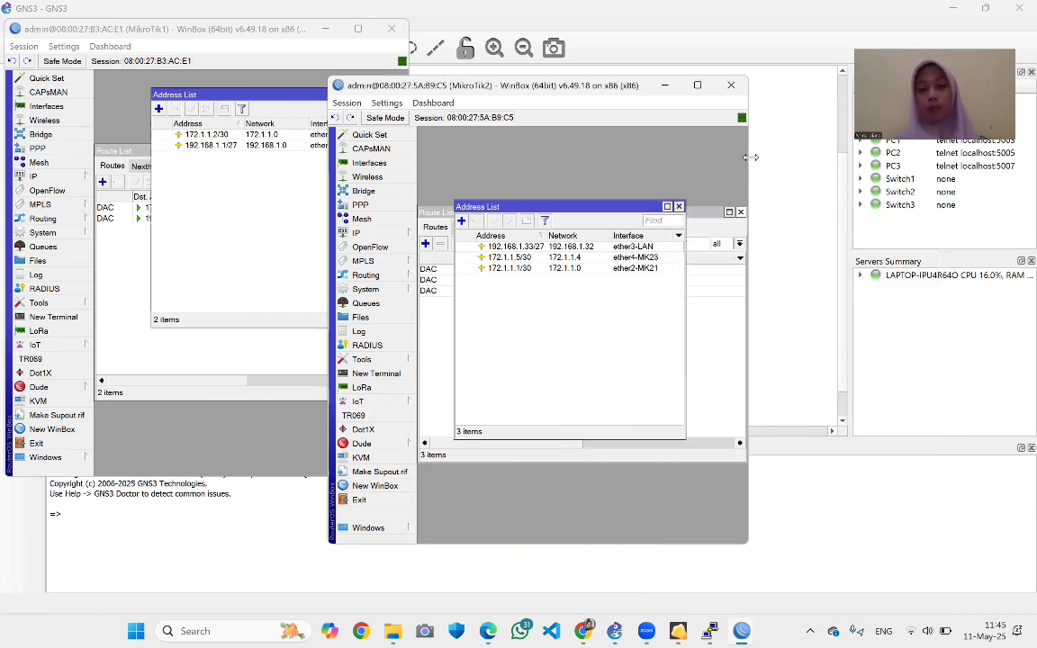
{"action": "left_click", "coordinate": [665, 86]}
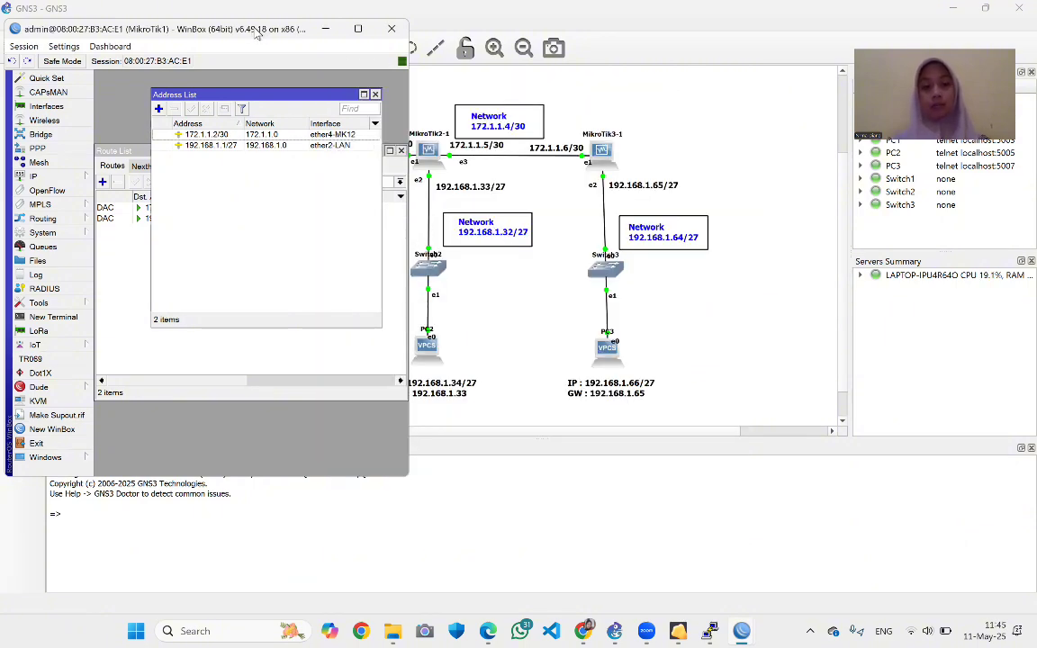
{"action": "left_click_drag", "start_coordinate": [258, 31], "coordinate": [731, 90]}
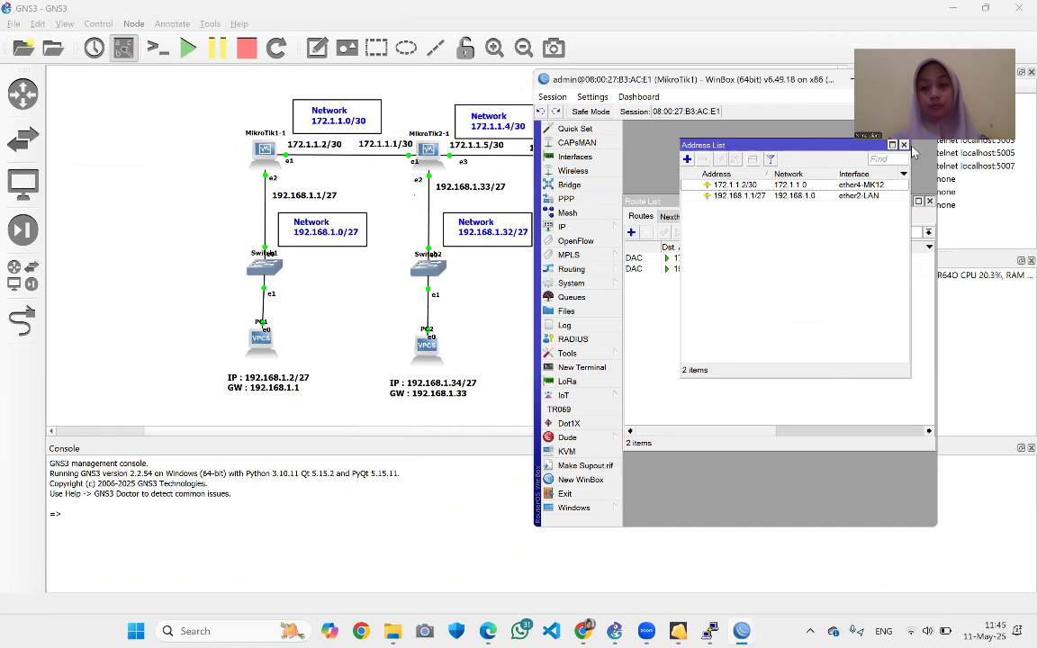
{"action": "left_click", "coordinate": [904, 145]}
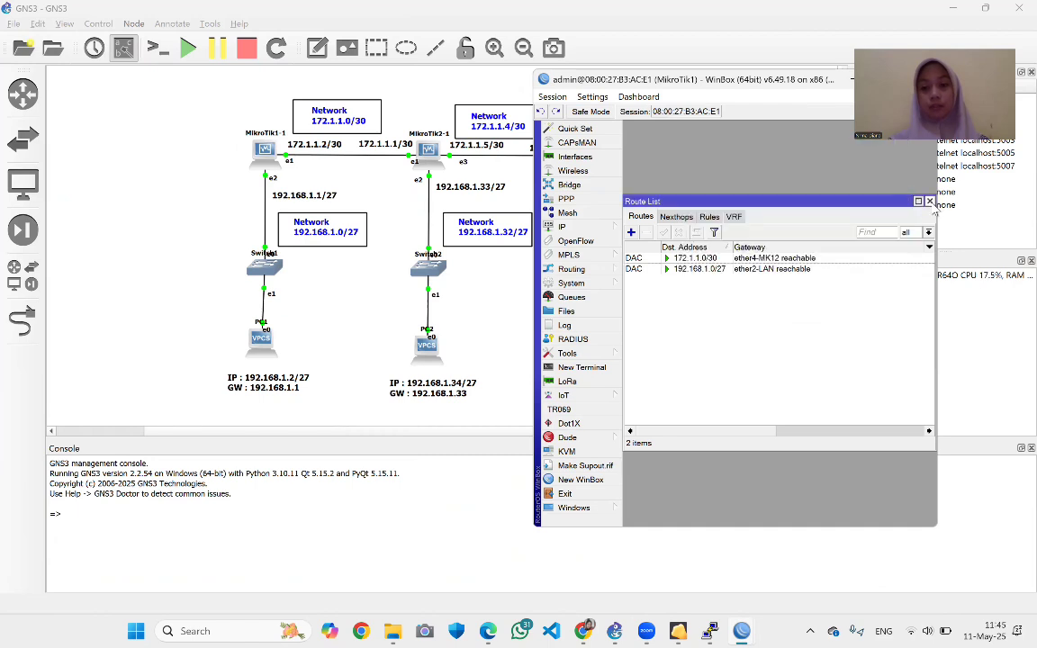
{"action": "left_click", "coordinate": [930, 200]}
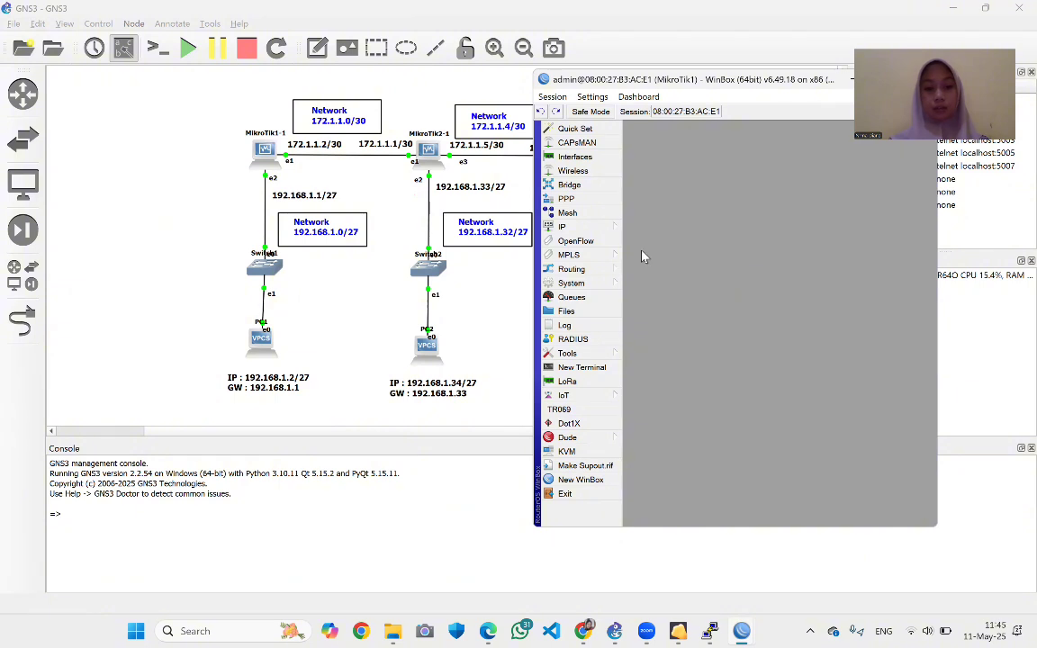
Open the OSPF settings of MikroTik1 and review its interfaces, instances and areas
{"action": "left_click", "coordinate": [585, 270]}
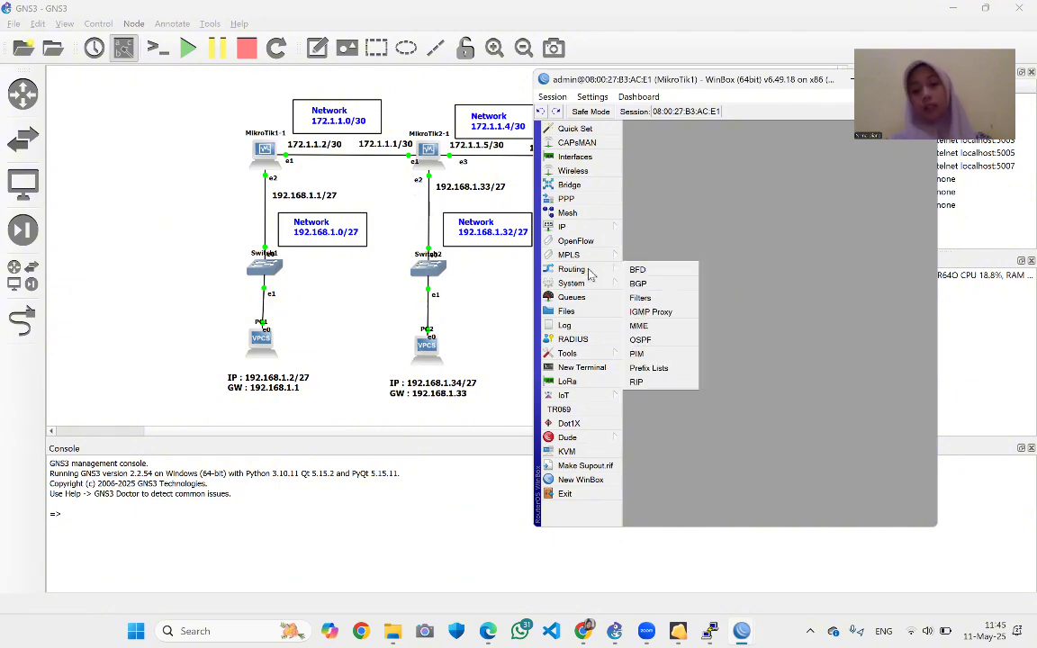
{"action": "left_click", "coordinate": [643, 340]}
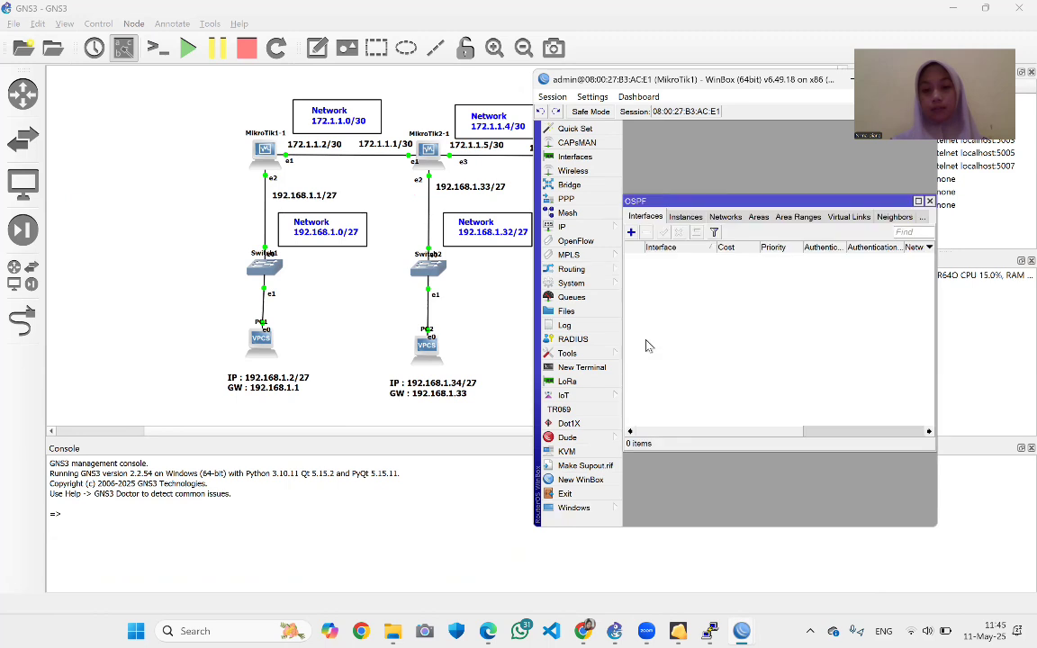
{"action": "left_click", "coordinate": [688, 219]}
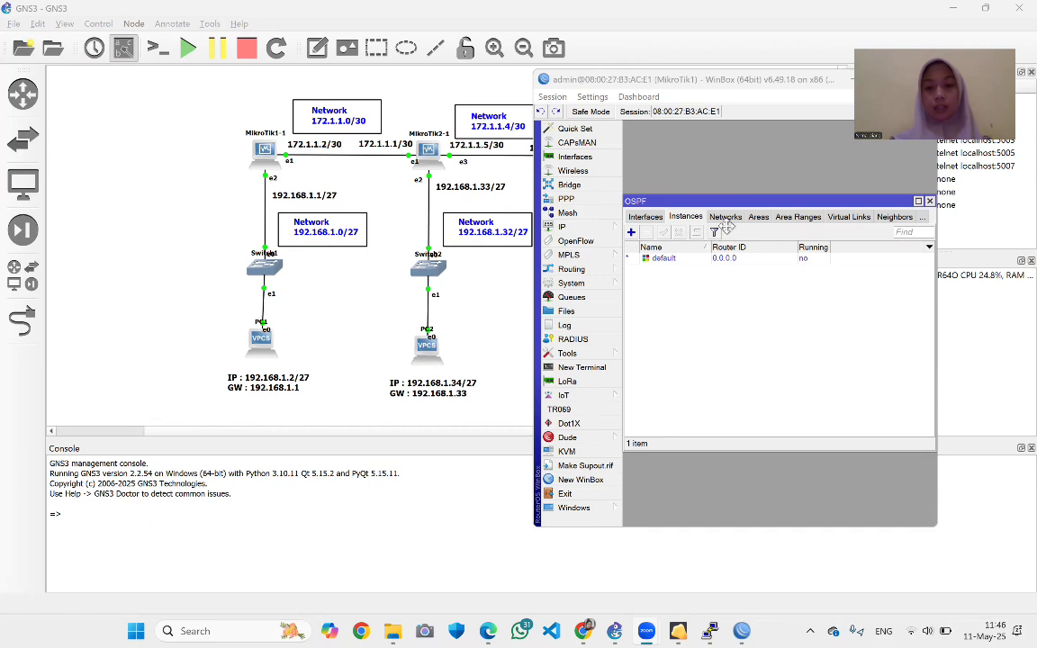
{"action": "left_click", "coordinate": [757, 217]}
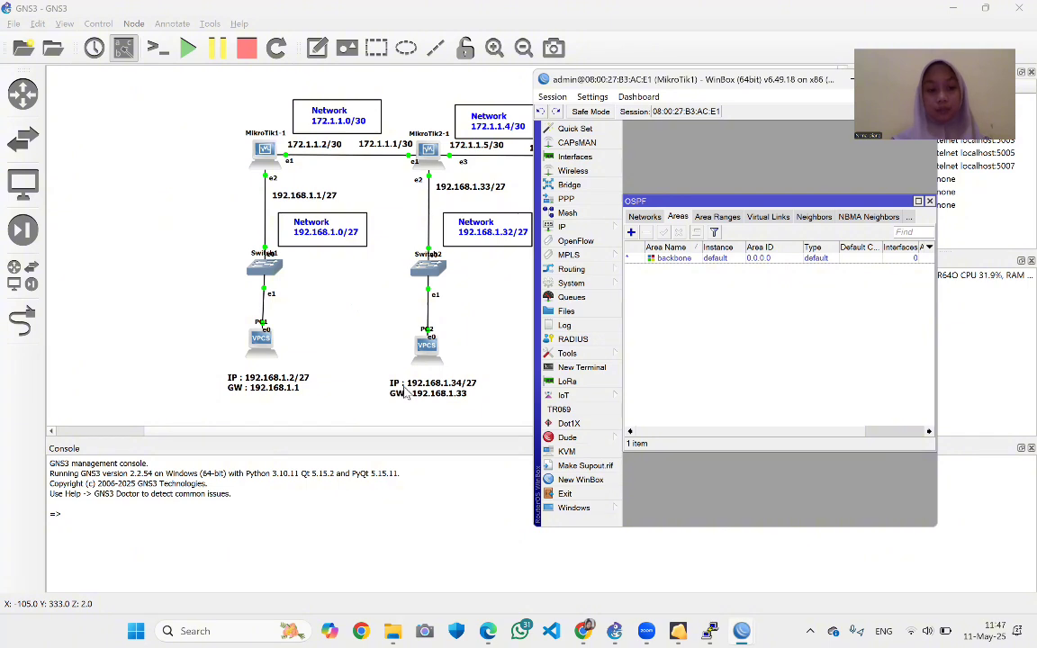
Add 172.1.1.0/30 to MikroTik1's OSPF networks in the backbone area
{"action": "left_click", "coordinate": [644, 217]}
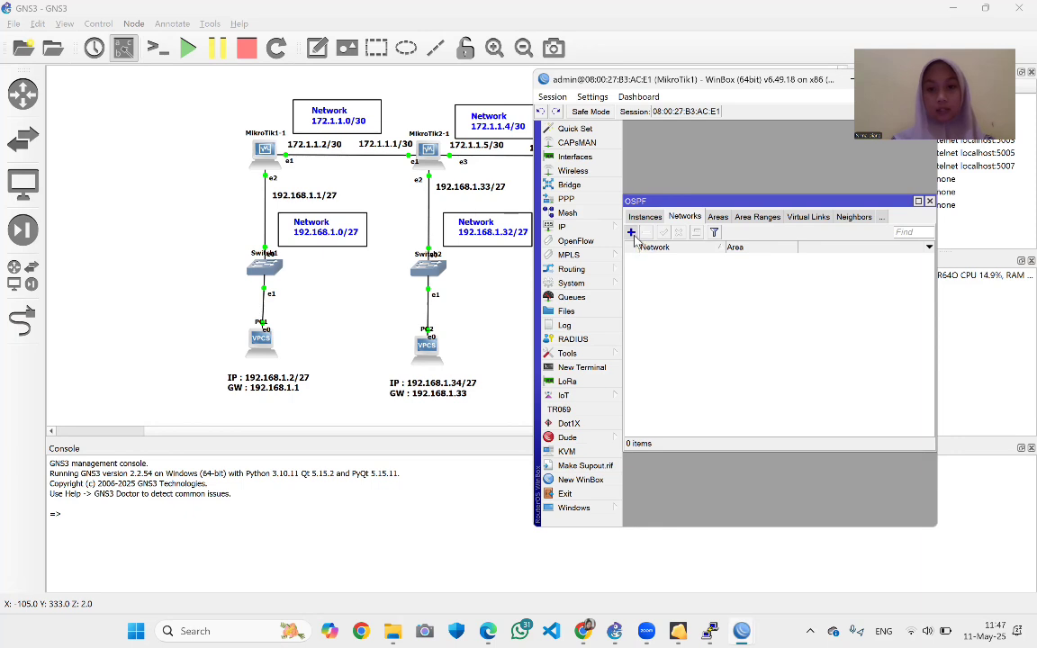
{"action": "left_click", "coordinate": [631, 233]}
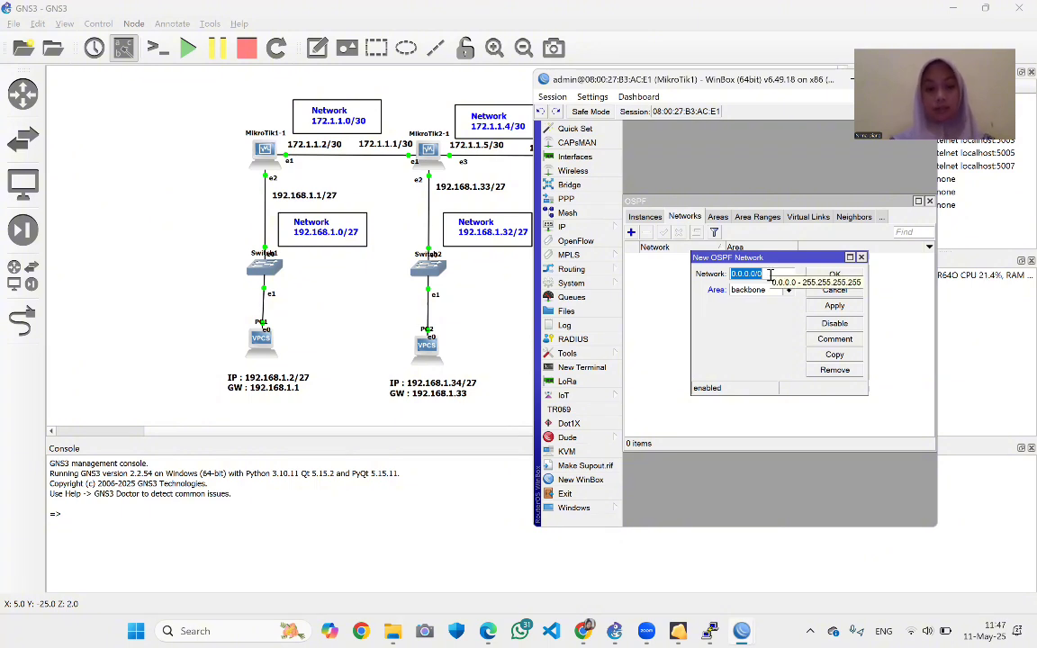
{"action": "type", "text": "1"}
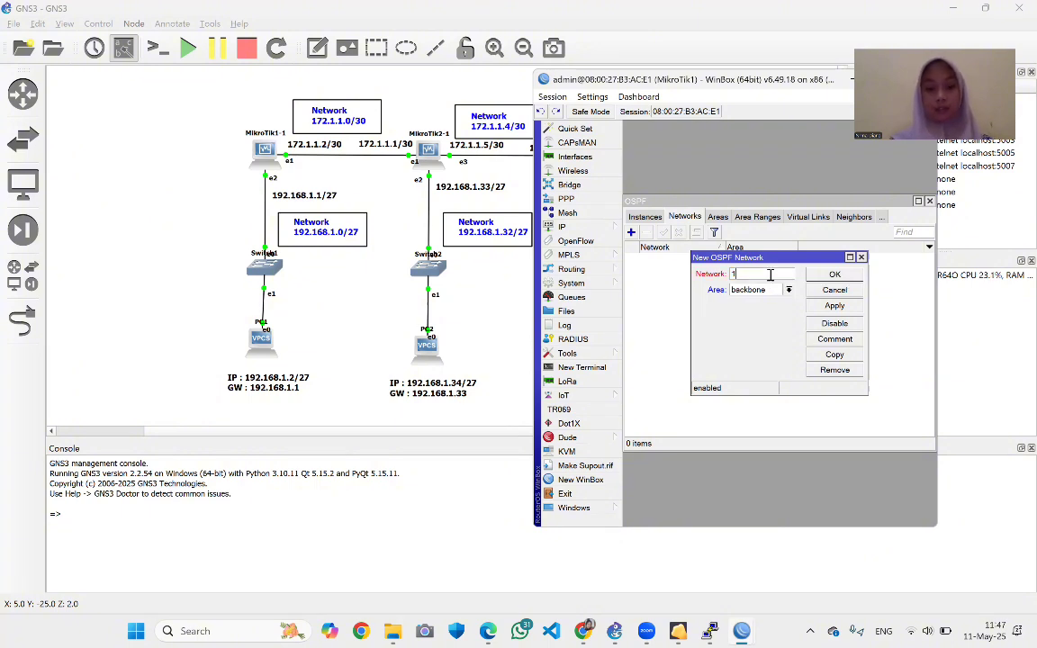
{"action": "type", "text": "72.1.1"}
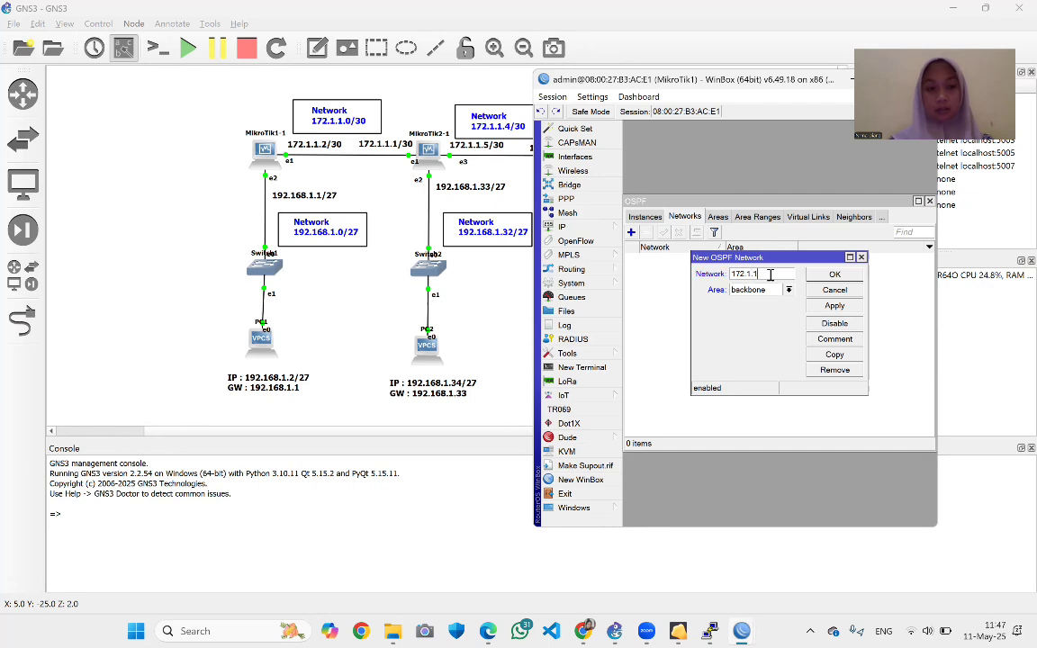
{"action": "type", "text": ".0"}
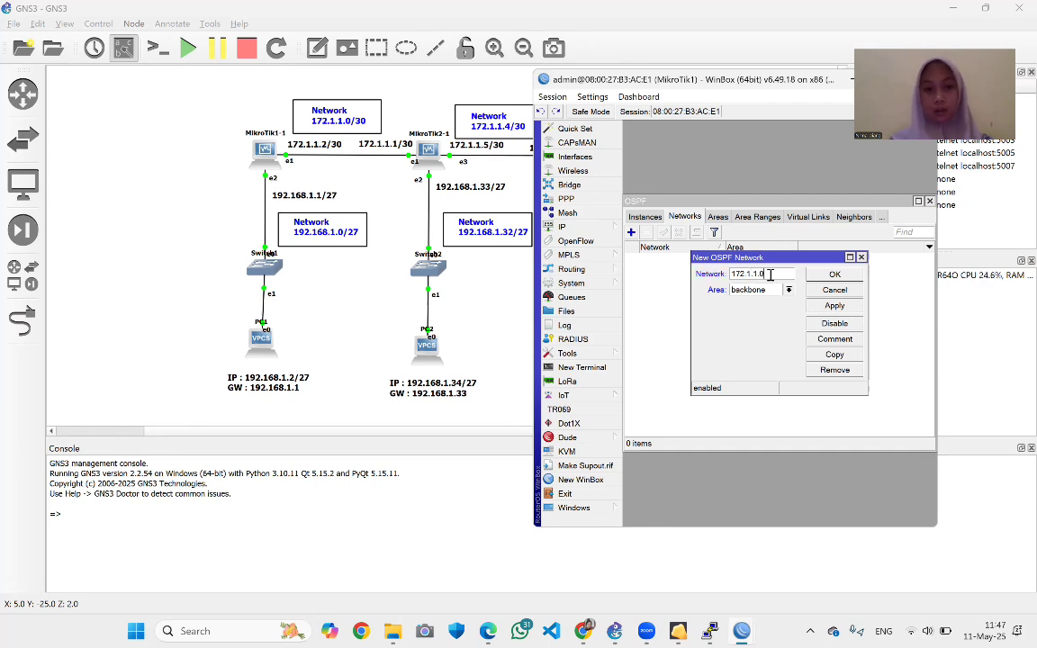
{"action": "type", "text": "/"}
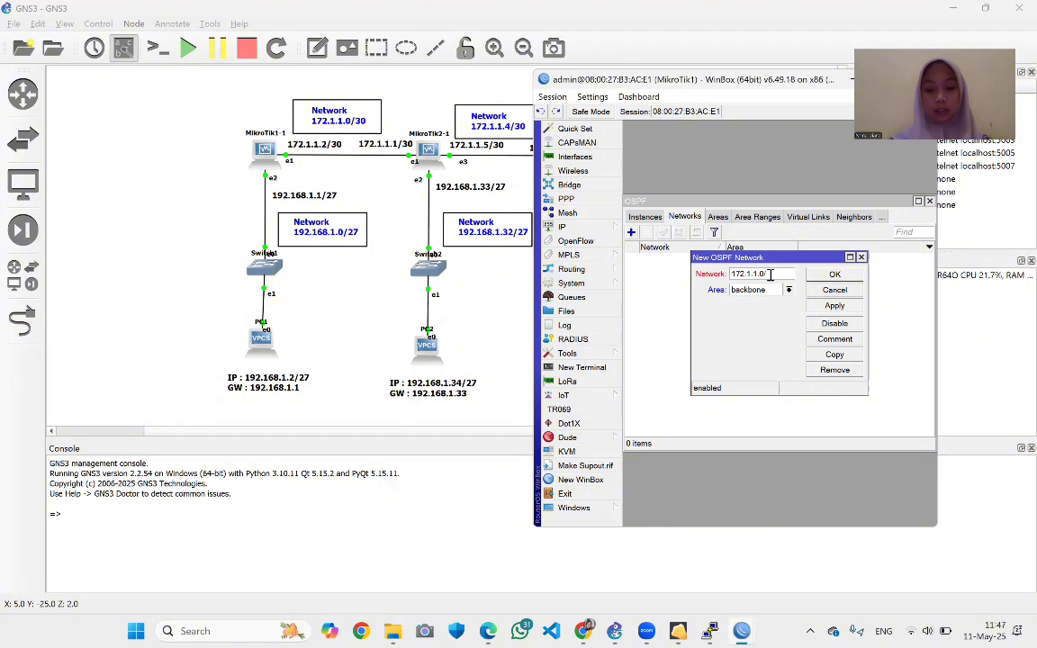
{"action": "type", "text": "30"}
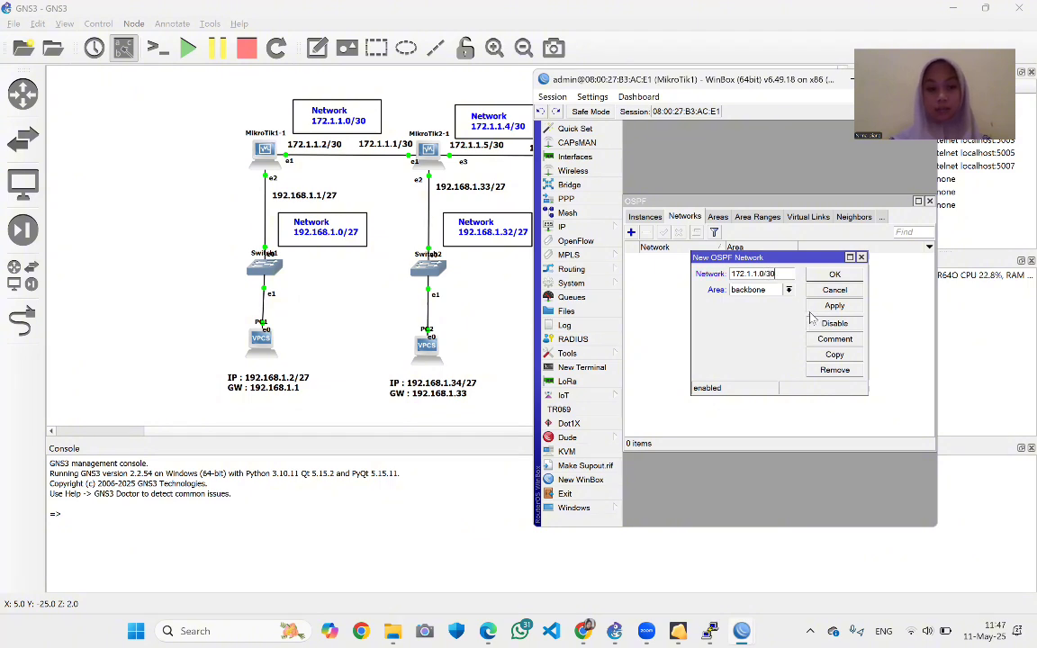
{"action": "left_click", "coordinate": [834, 306]}
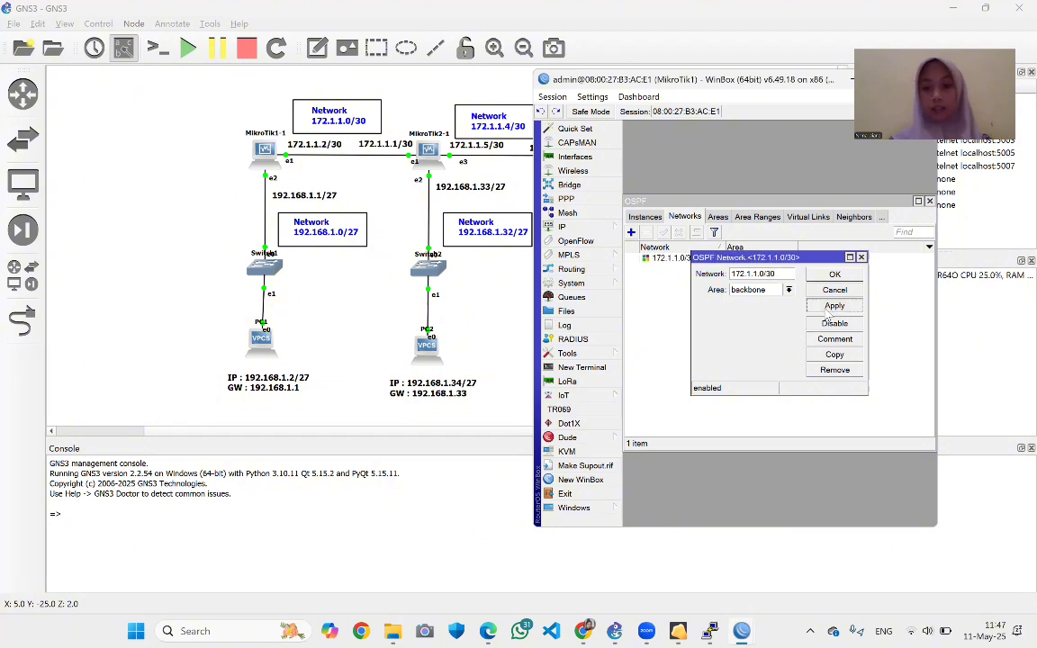
{"action": "left_click", "coordinate": [835, 276]}
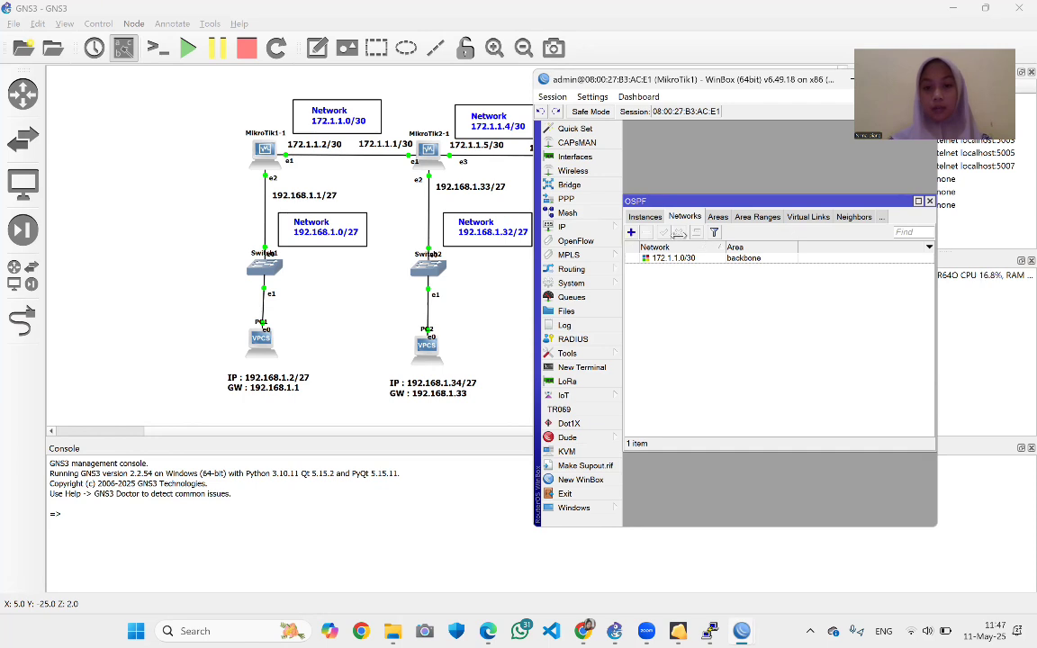
Add MikroTik1's LAN network 192.168.1.0/27 to its OSPF networks in the backbone area
{"action": "left_click", "coordinate": [632, 232]}
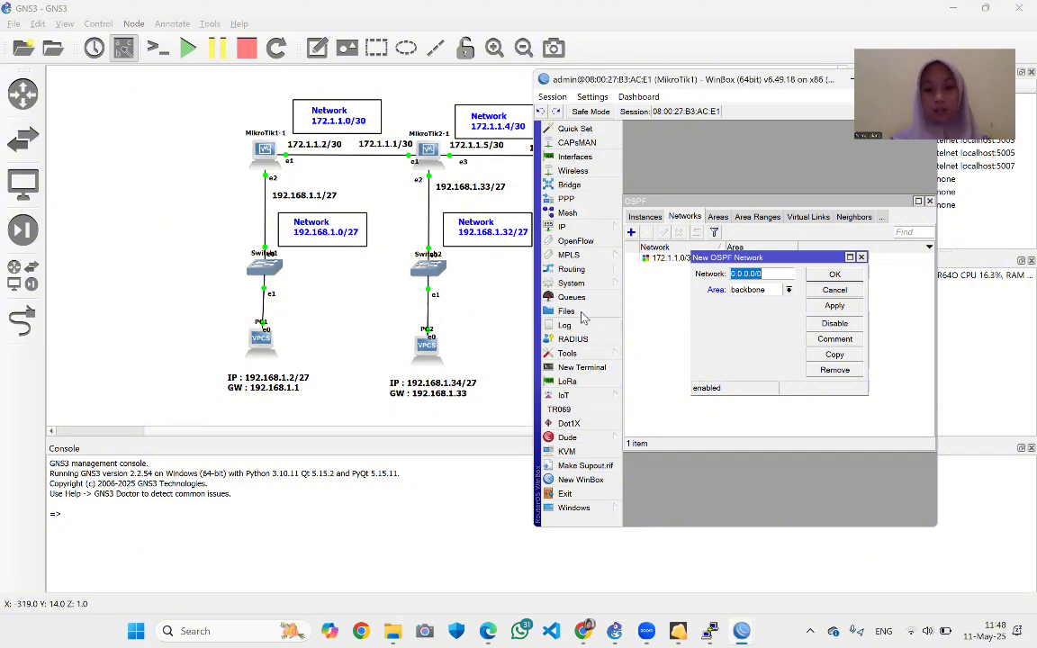
{"action": "type", "text": "192.168"}
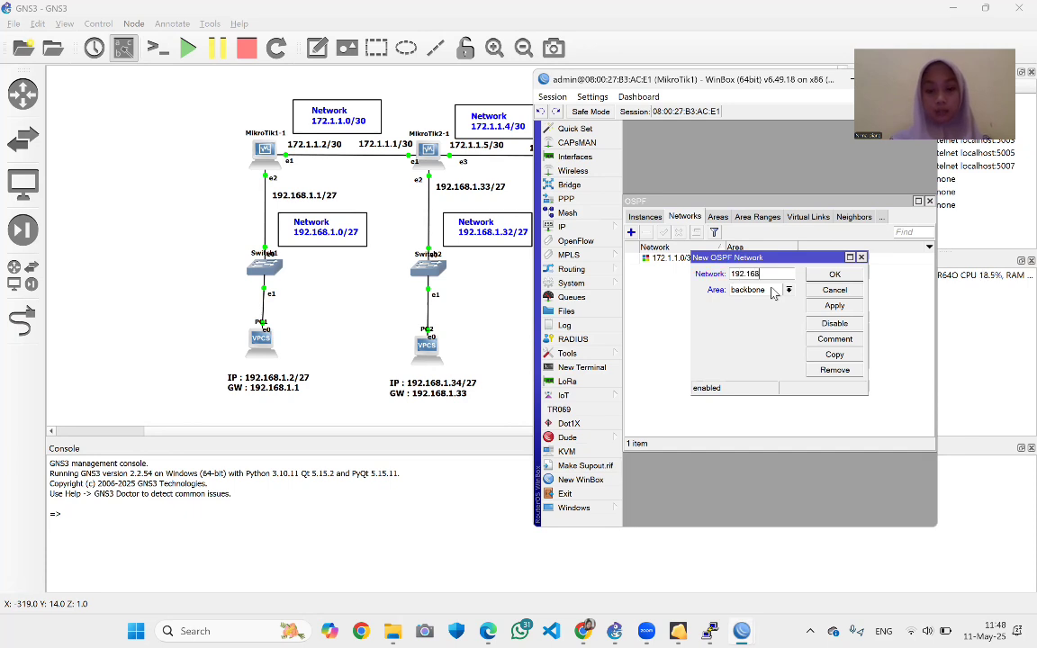
{"action": "type", "text": "."}
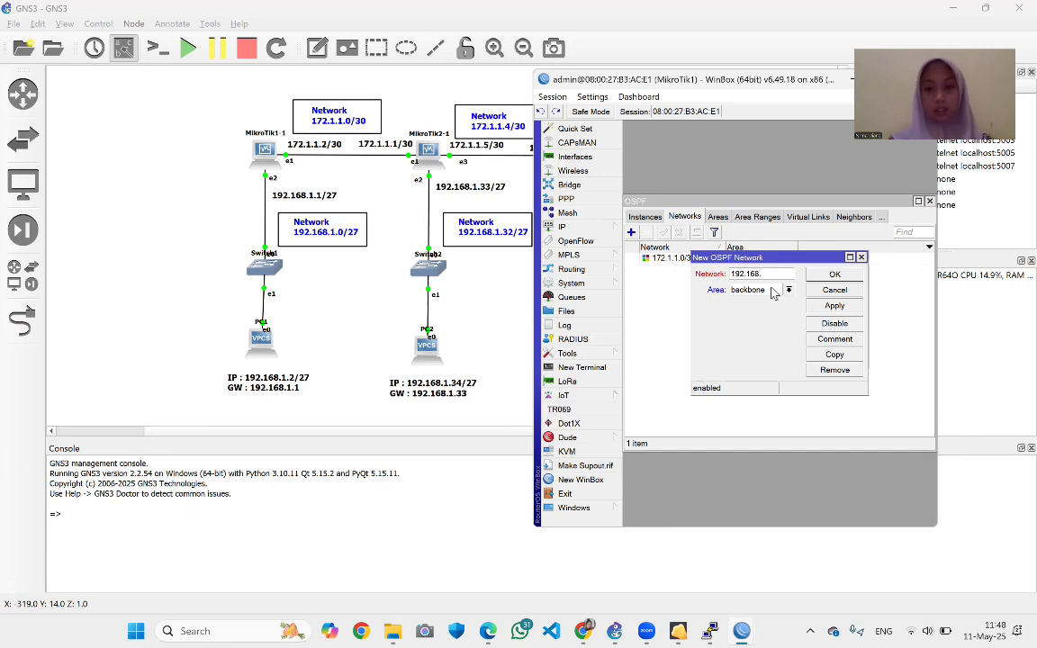
{"action": "type", "text": "1.0/"}
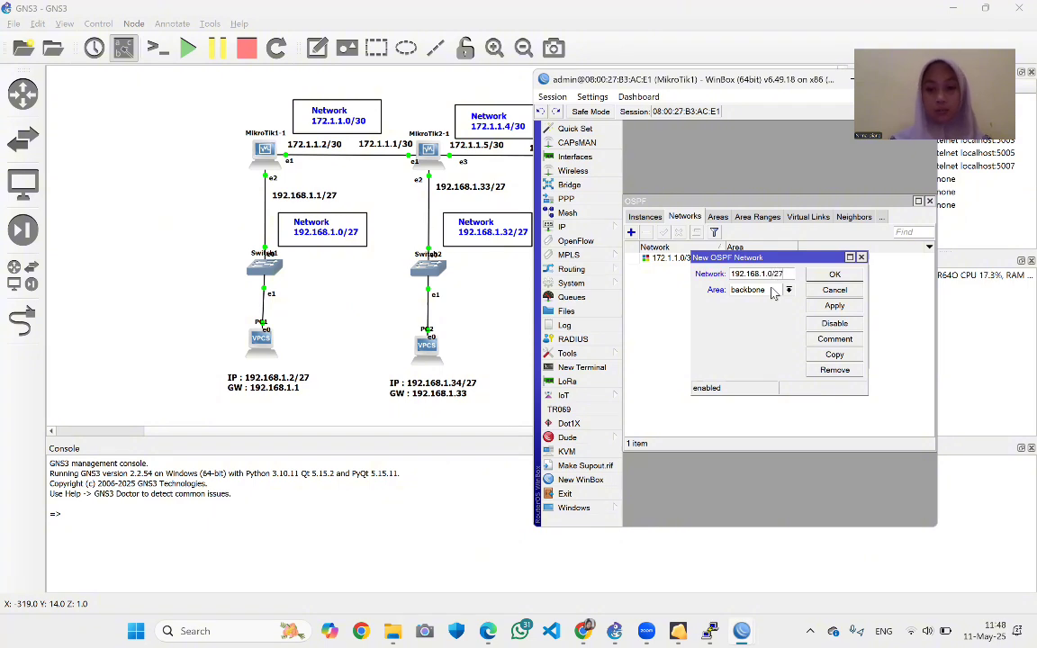
{"action": "type", "text": "27"}
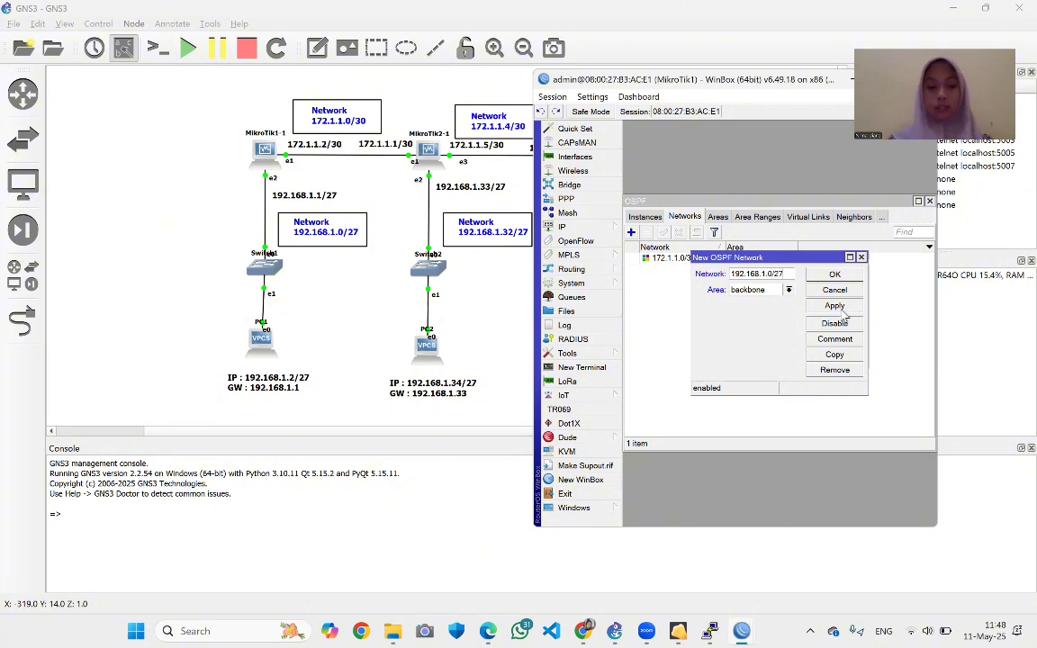
{"action": "left_click", "coordinate": [835, 306]}
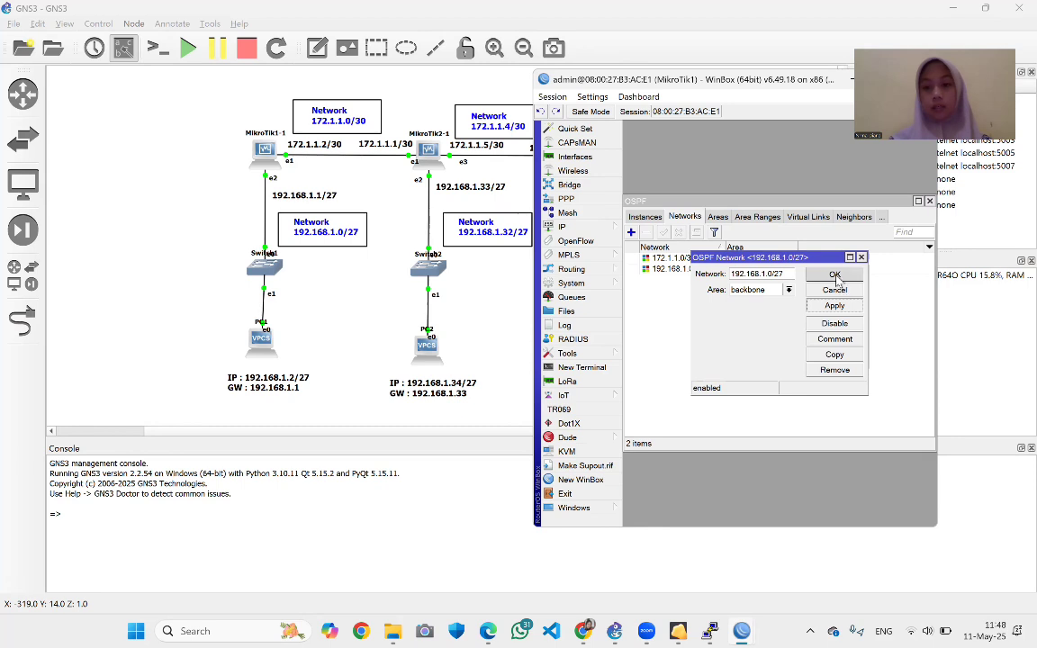
{"action": "left_click", "coordinate": [835, 274]}
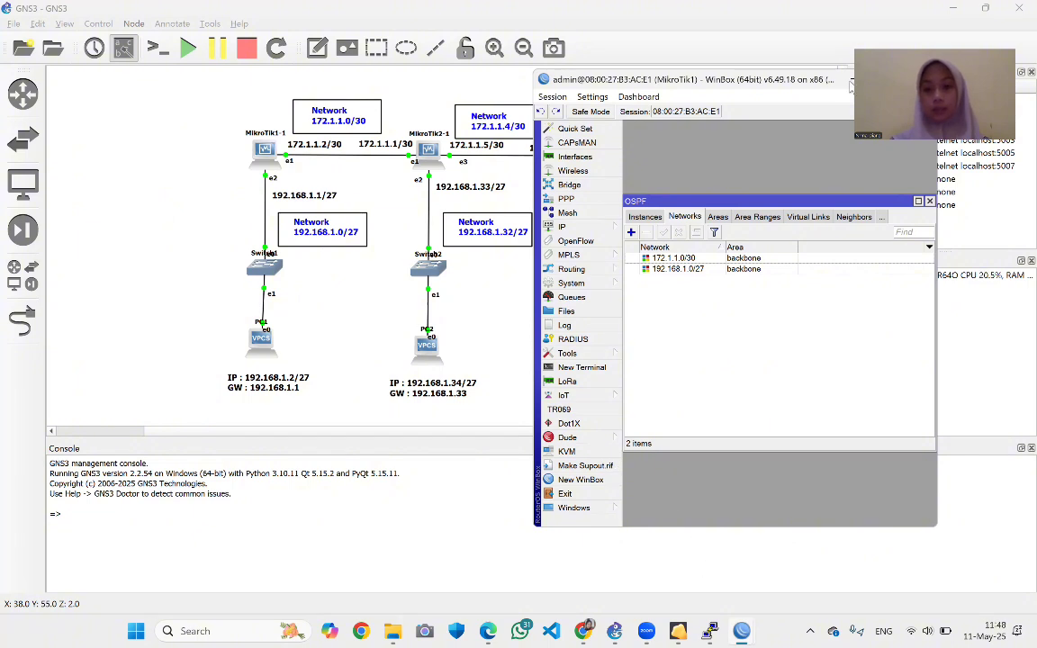
Switch from MikroTik1 to the MikroTik2 session, place its window beside the topology, and close its address list
{"action": "left_click", "coordinate": [789, 549]}
{"action": "left_click", "coordinate": [742, 631]}
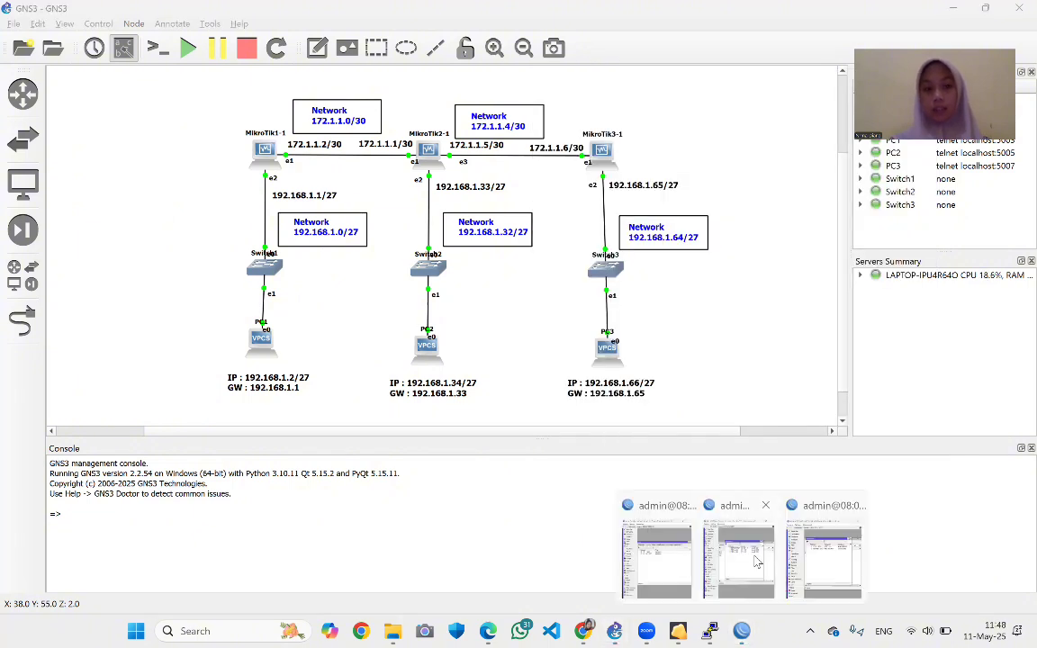
{"action": "left_click", "coordinate": [757, 562]}
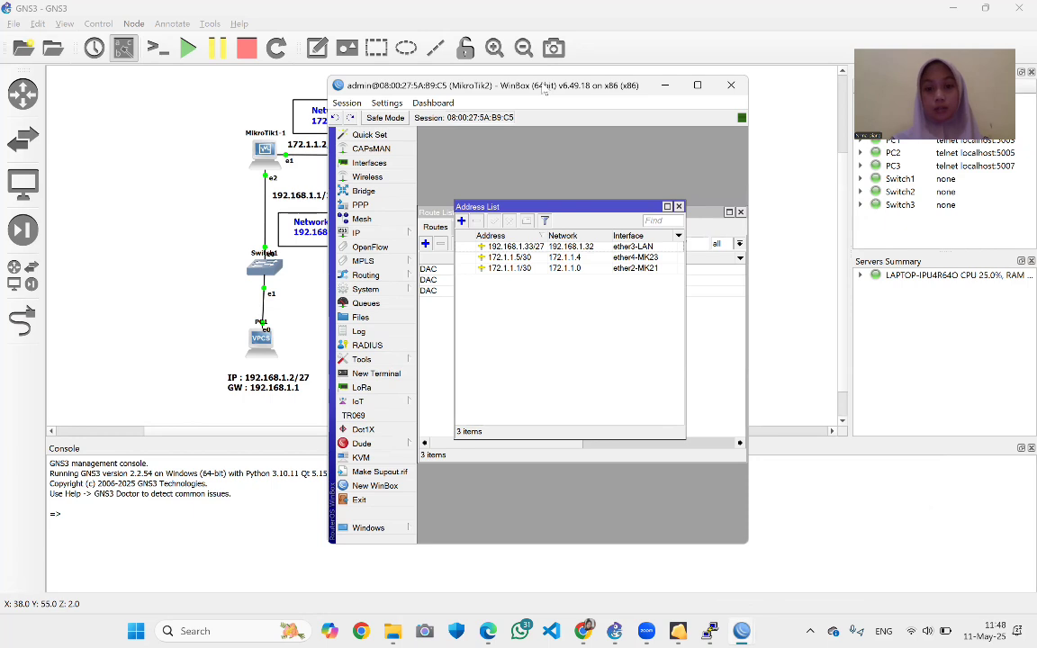
{"action": "left_click_drag", "start_coordinate": [544, 90], "coordinate": [762, 132]}
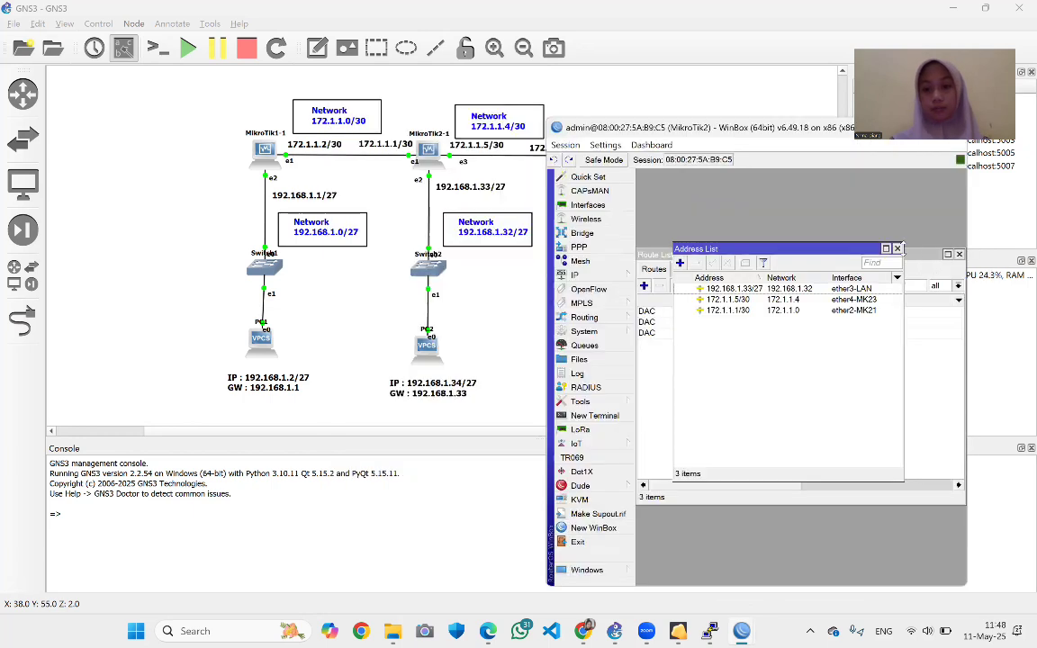
{"action": "left_click", "coordinate": [897, 250]}
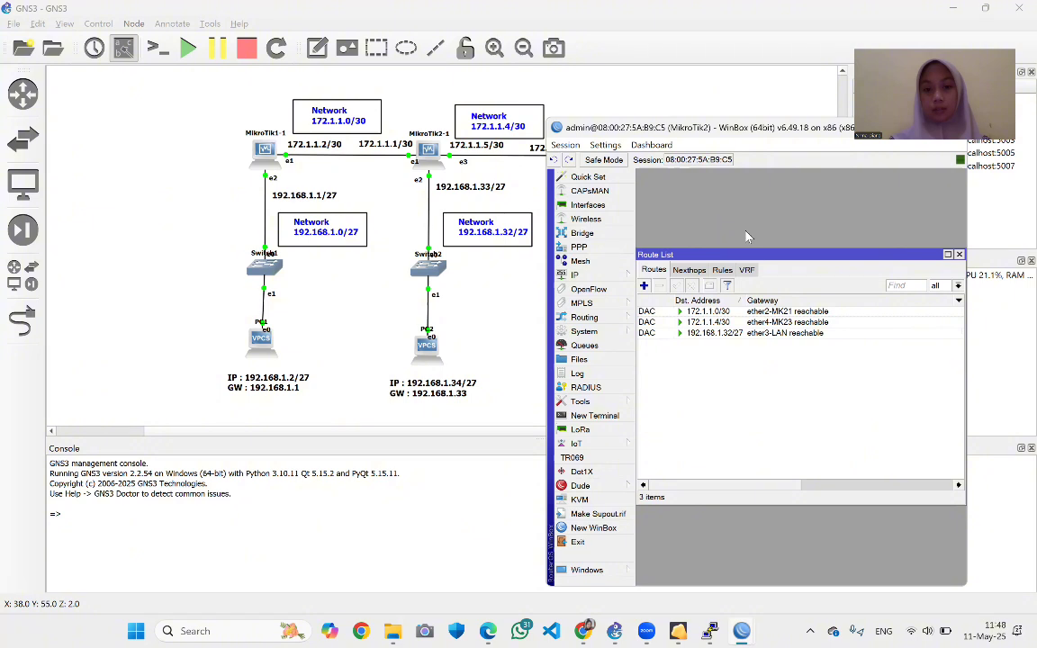
Open the OSPF settings of MikroTik2 and review its interfaces, instances and areas
{"action": "left_click", "coordinate": [589, 319]}
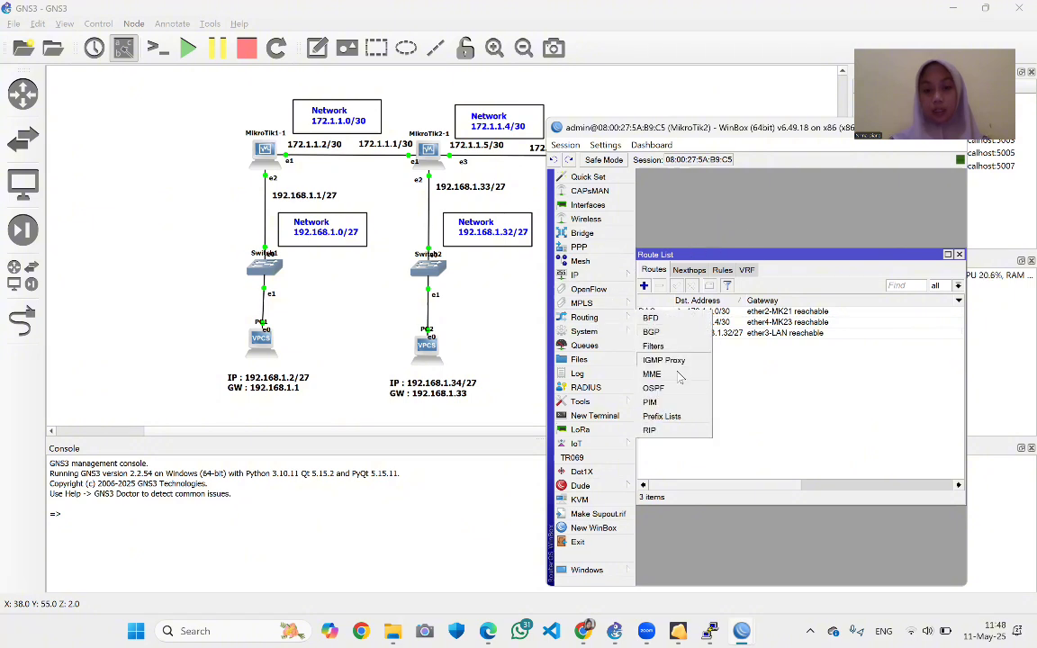
{"action": "left_click", "coordinate": [675, 393]}
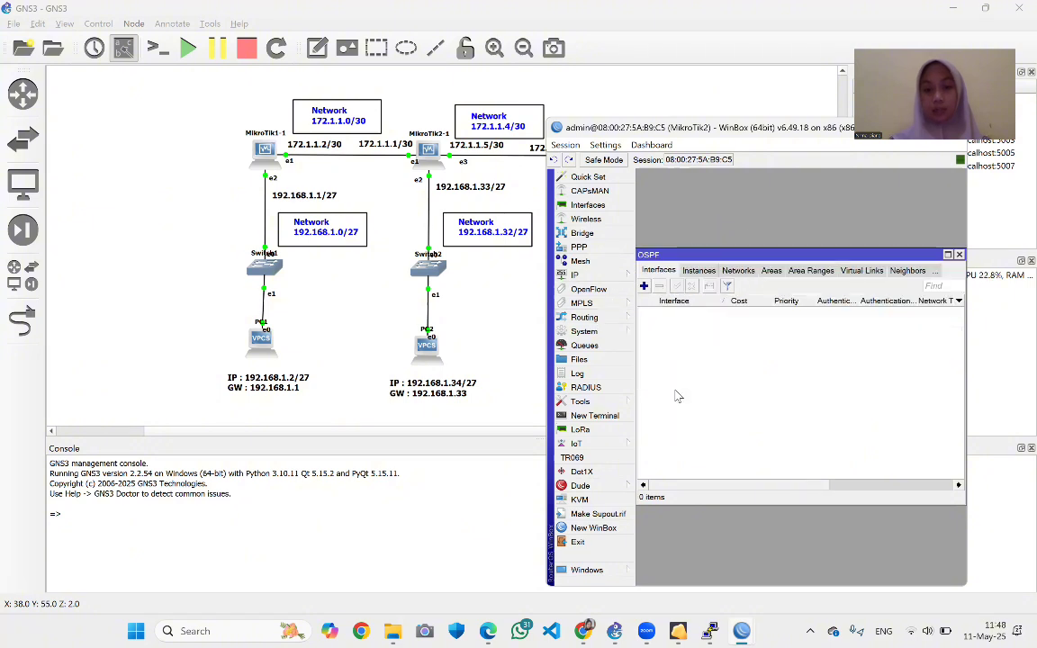
{"action": "left_click", "coordinate": [697, 270]}
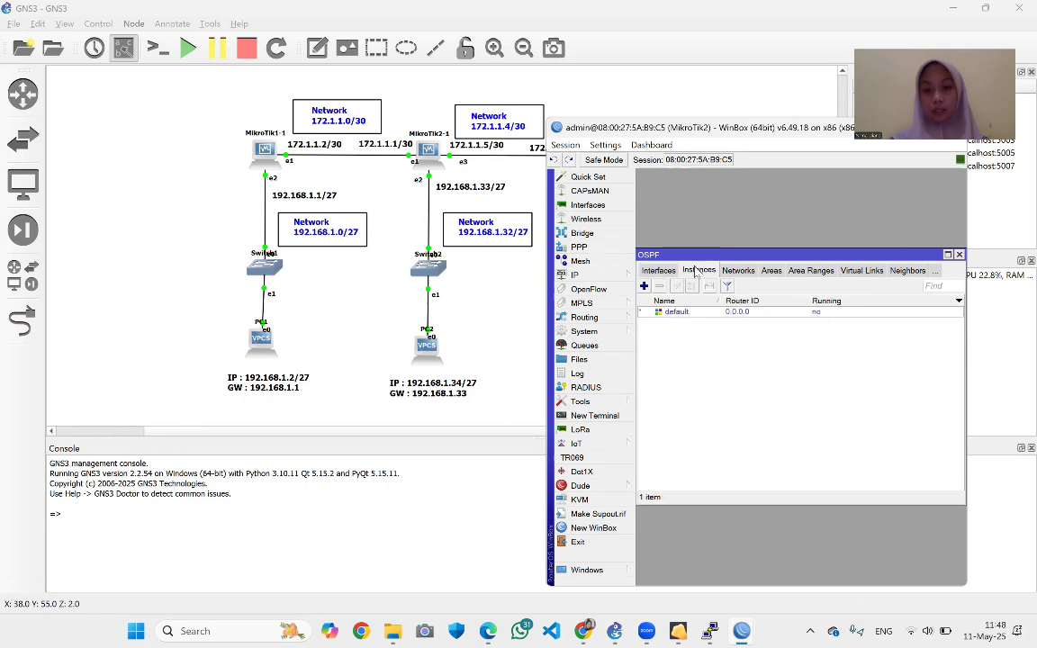
{"action": "left_click", "coordinate": [771, 272]}
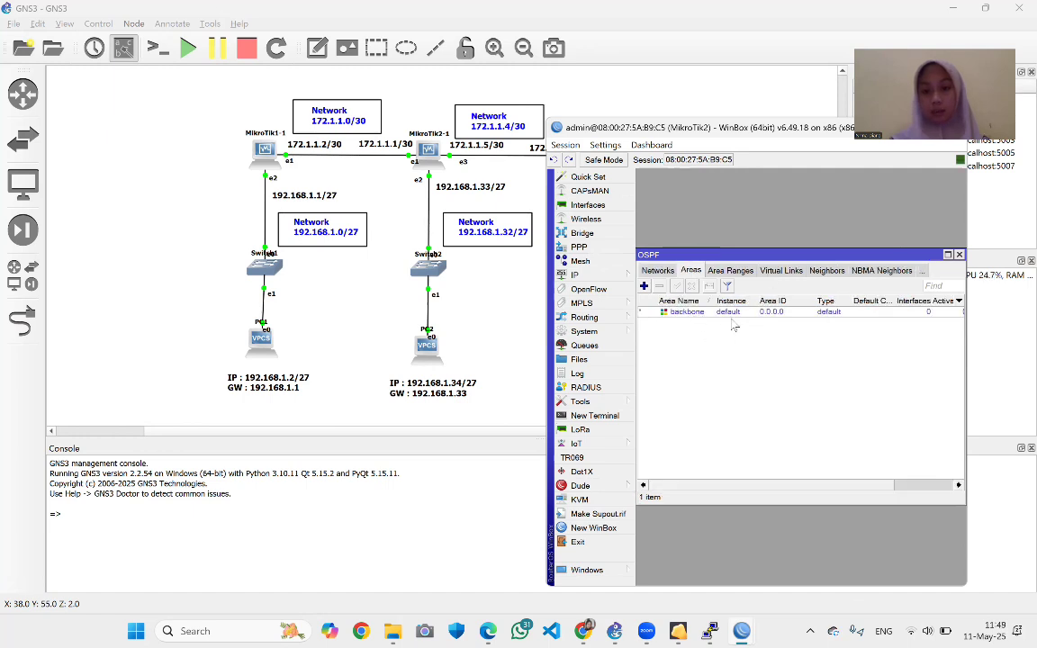
Add the MikroTik1 link network 172.1.1.0/30 to MikroTik2's OSPF networks in the backbone area
{"action": "left_click", "coordinate": [668, 270]}
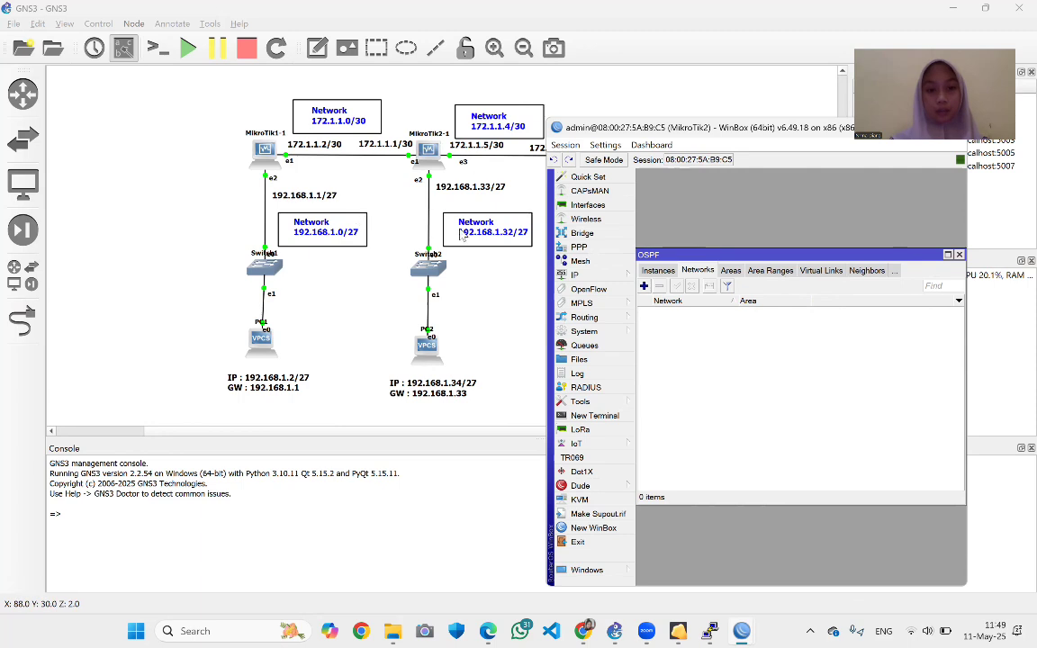
{"action": "scroll", "coordinate": [456, 259], "scroll_direction": "right", "scroll_amount": 1}
{"action": "scroll", "coordinate": [456, 259], "scroll_direction": "right", "scroll_amount": 3}
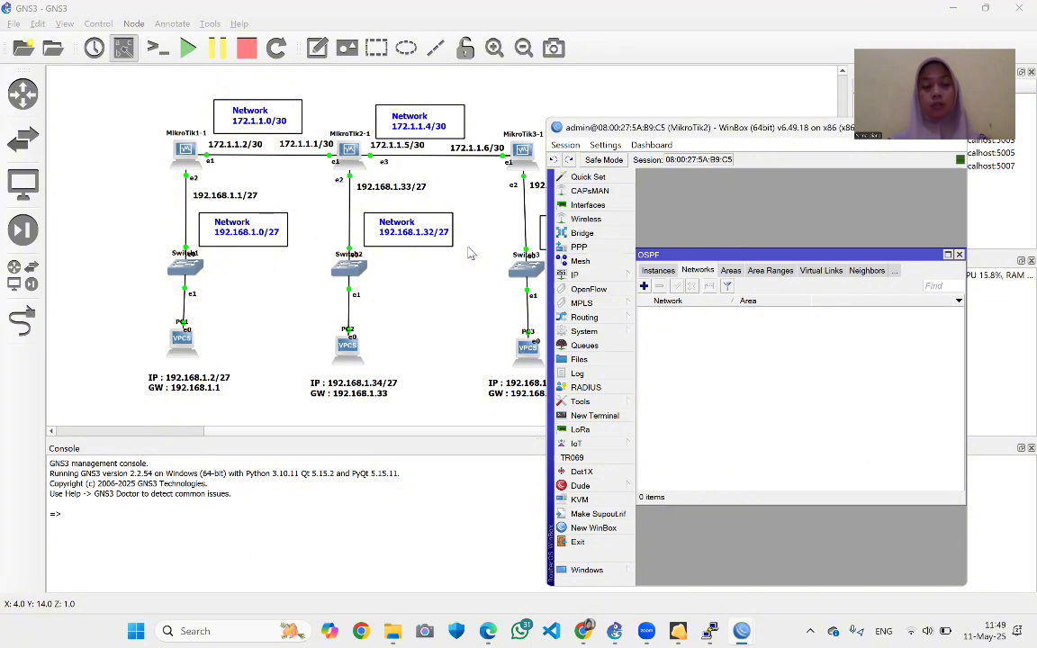
{"action": "left_click", "coordinate": [644, 287]}
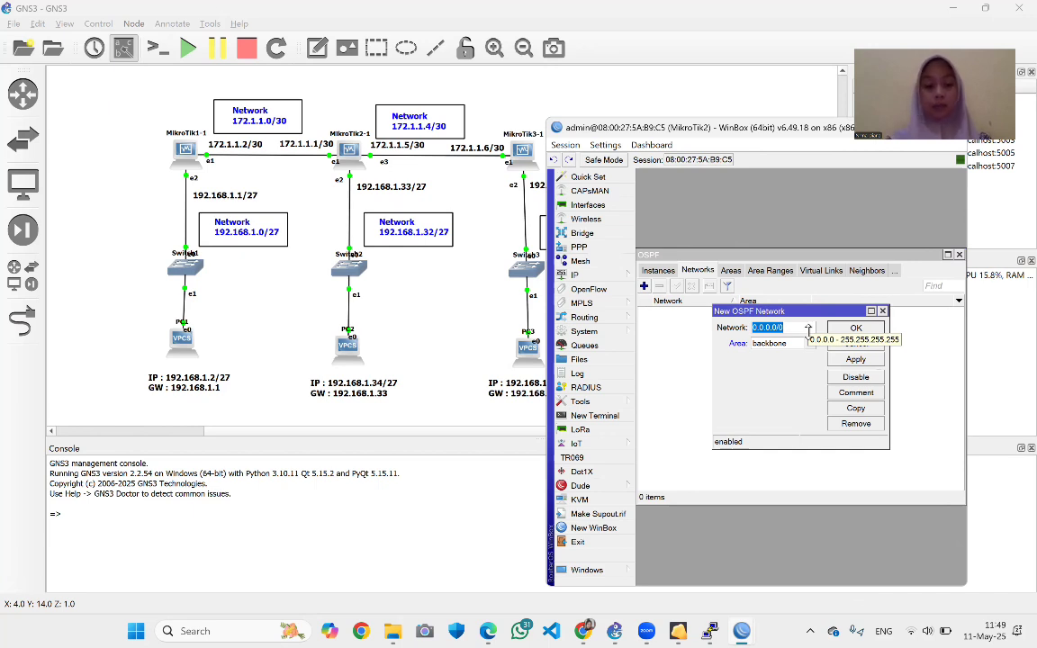
{"action": "type", "text": "172.1.1"}
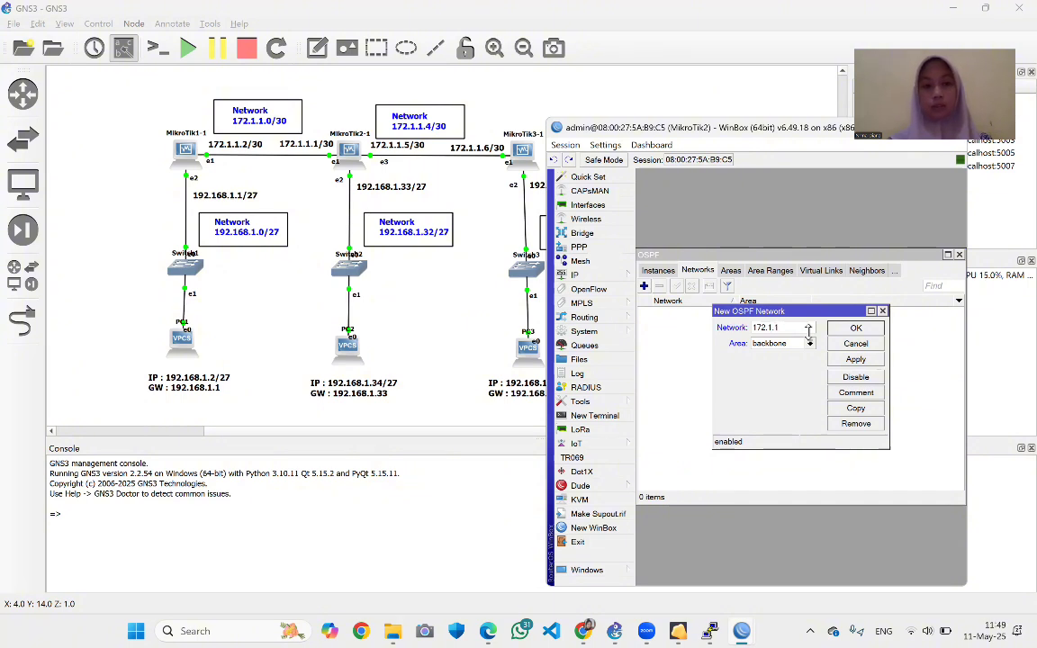
{"action": "type", "text": ".0/30"}
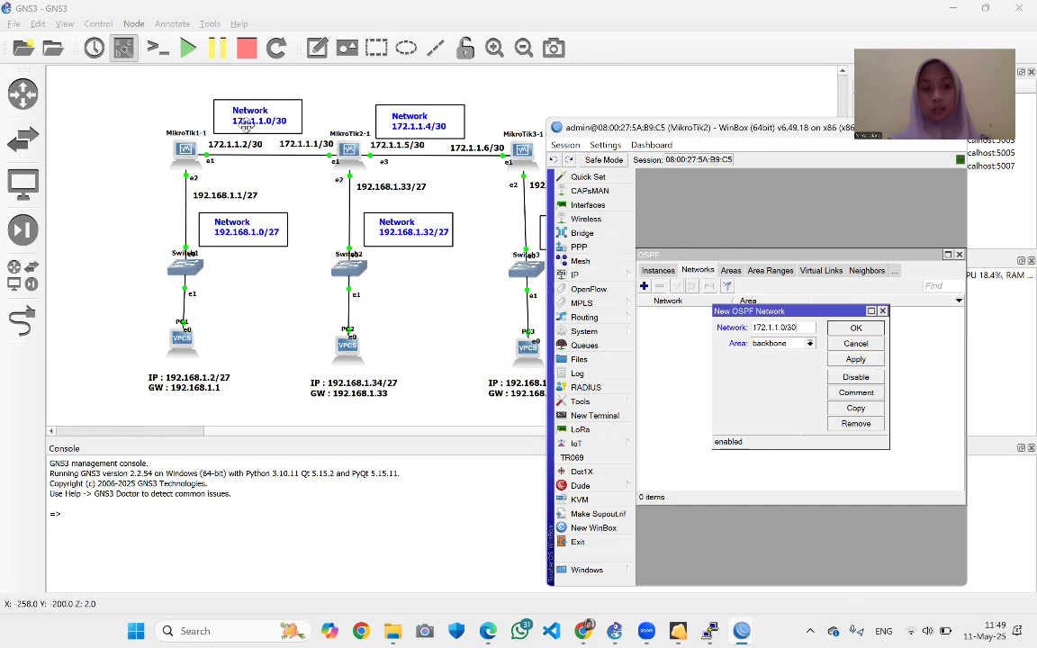
{"action": "left_click", "coordinate": [854, 360]}
{"action": "left_click", "coordinate": [858, 329]}
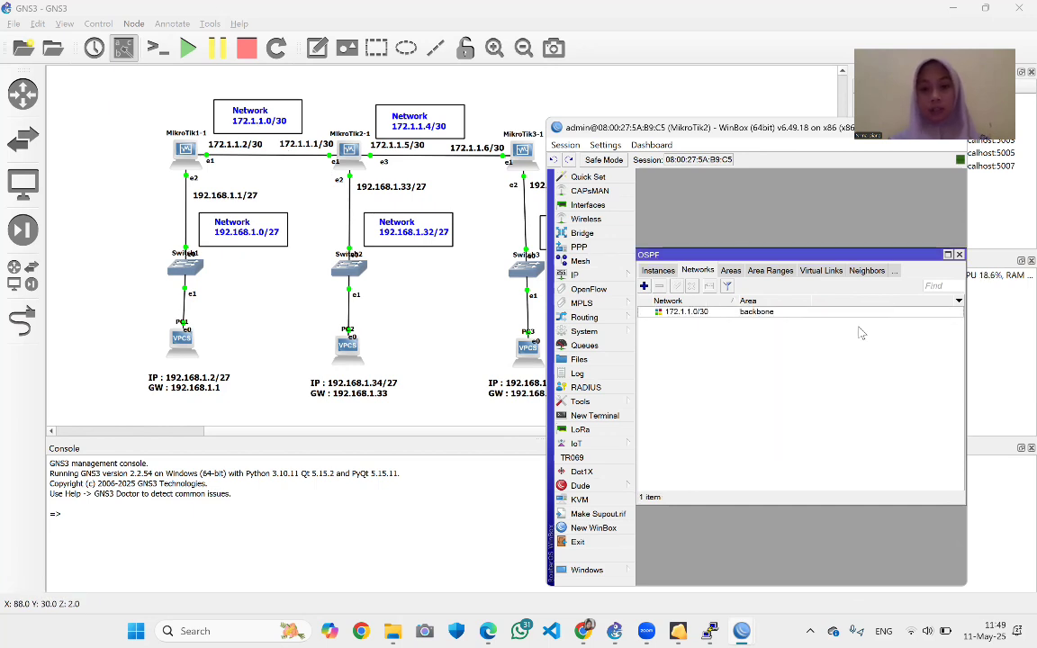
Add the MikroTik3 link network 172.1.1.4/30 to MikroTik2's OSPF networks in the backbone area
{"action": "left_click", "coordinate": [643, 286]}
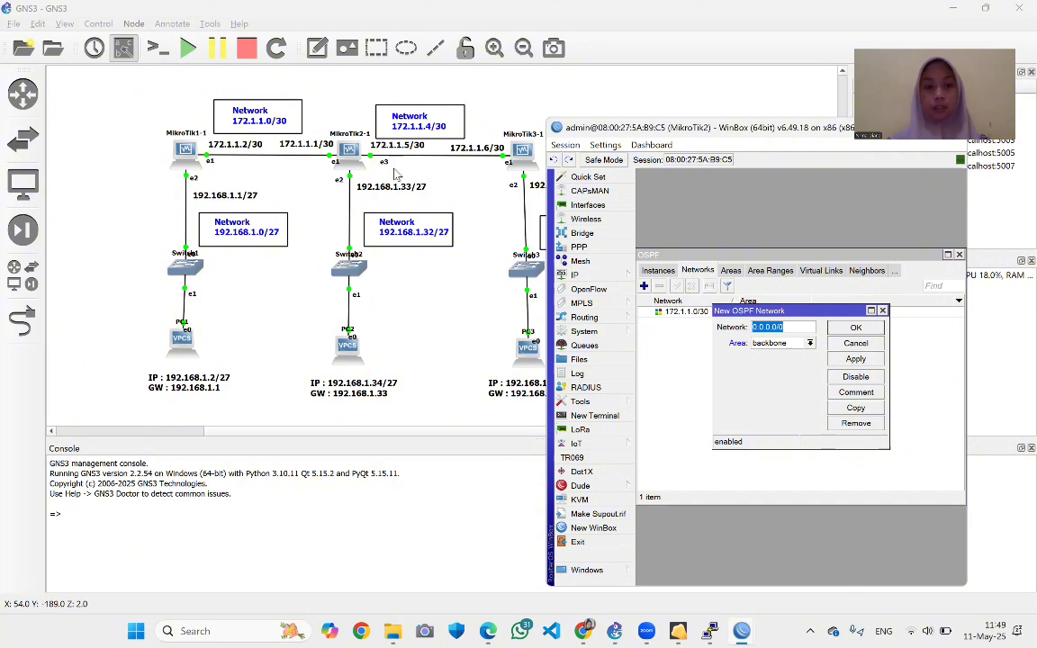
{"action": "type", "text": "172.1"}
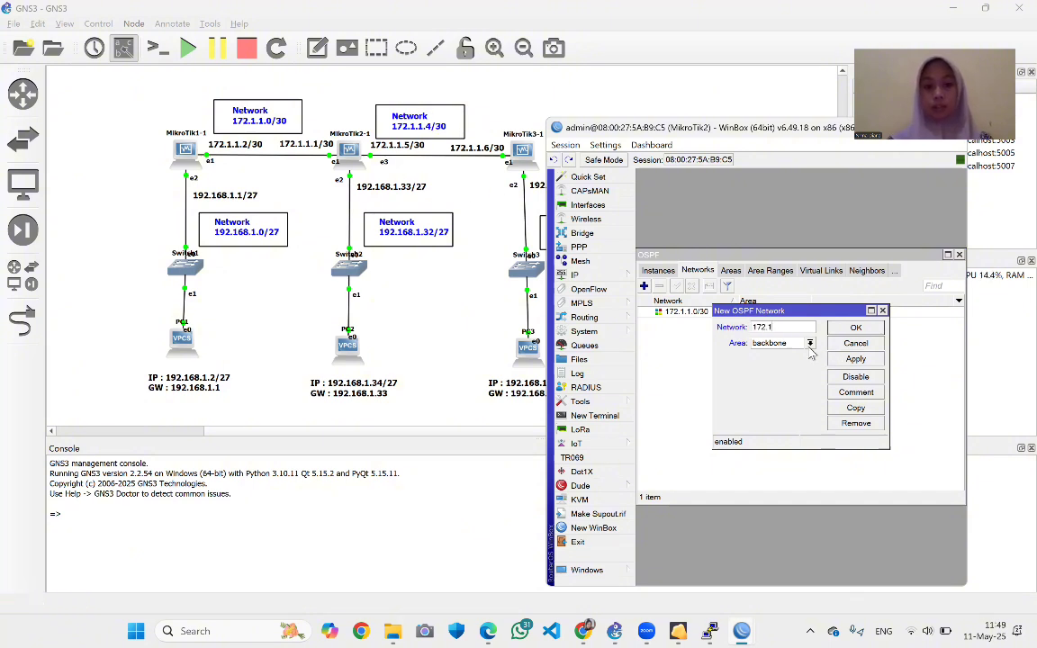
{"action": "type", "text": ".1.4/30"}
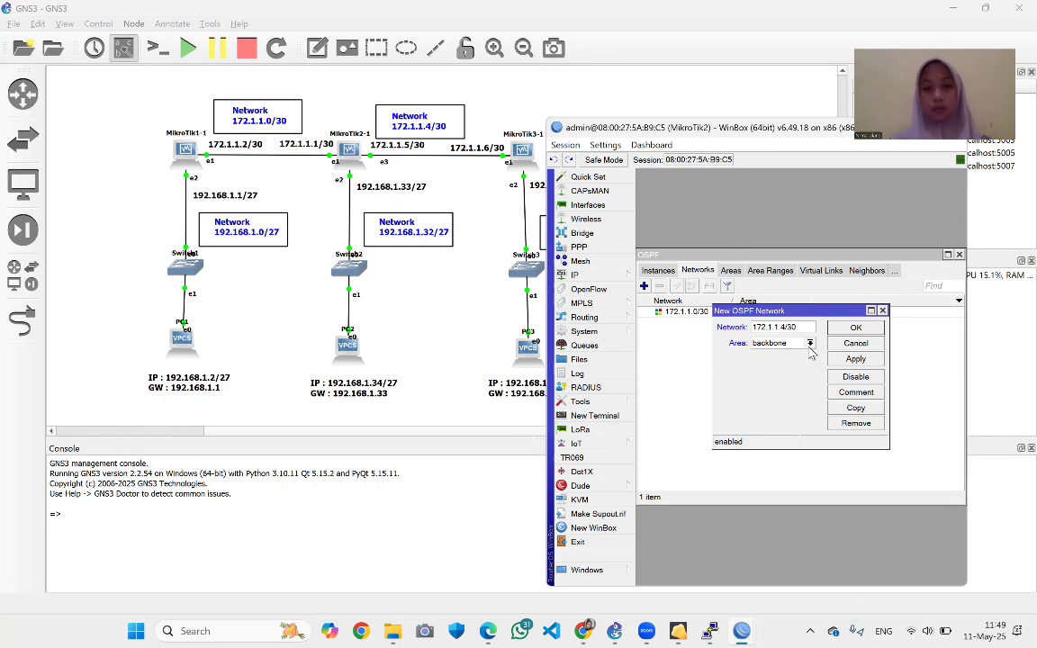
{"action": "left_click", "coordinate": [855, 358]}
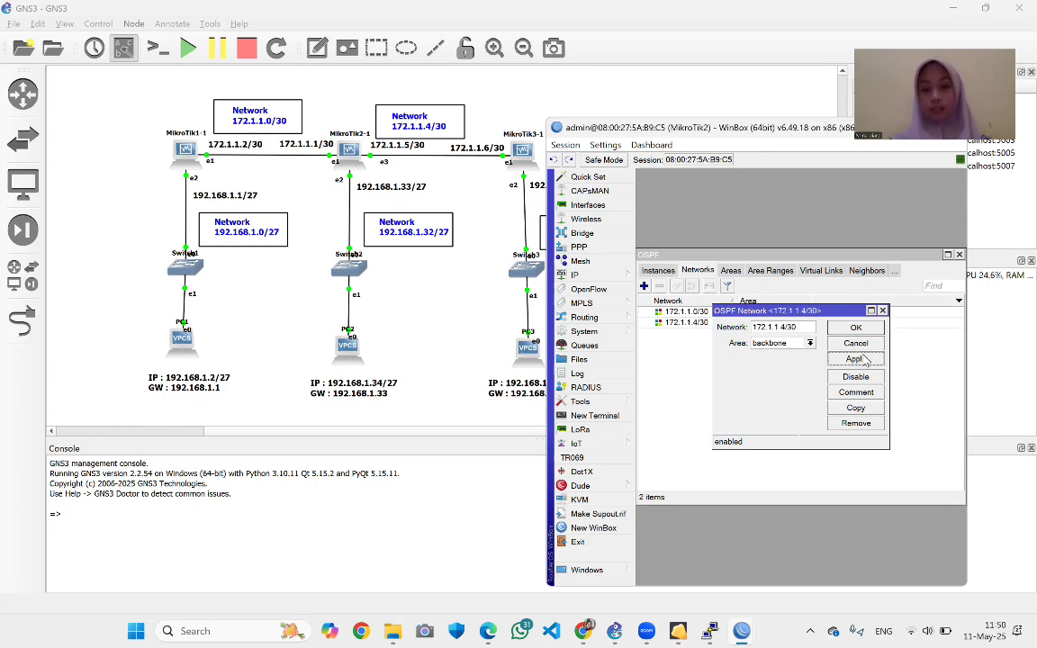
{"action": "left_click", "coordinate": [853, 330]}
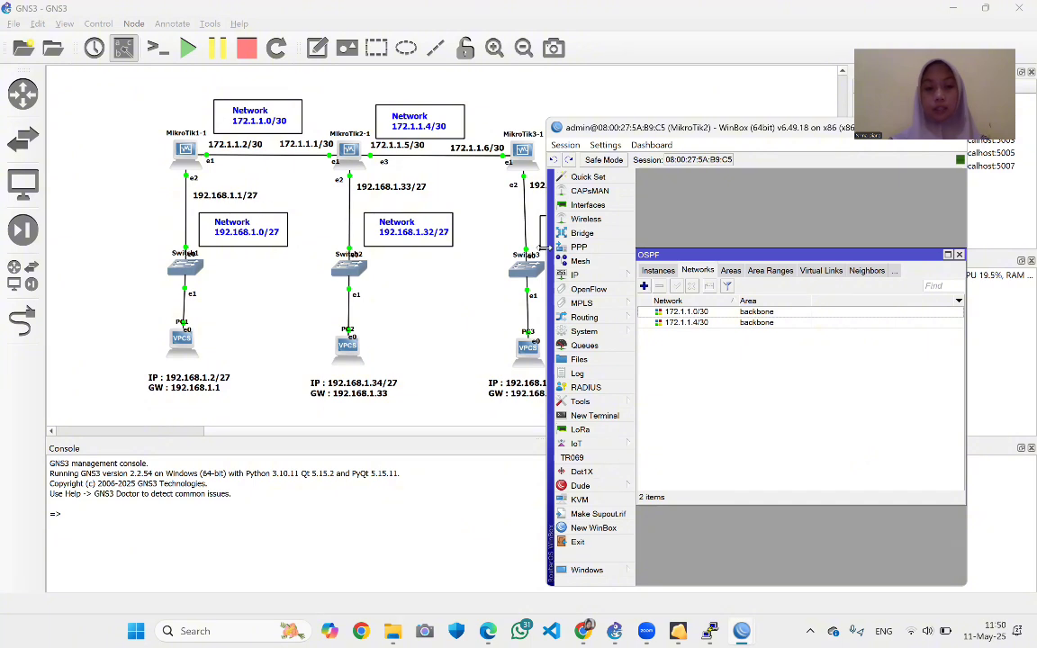
Add MikroTik2's LAN network 192.168.1.32/27 to its OSPF networks in the backbone area
{"action": "left_click", "coordinate": [644, 287]}
{"action": "type", "text": "1"}
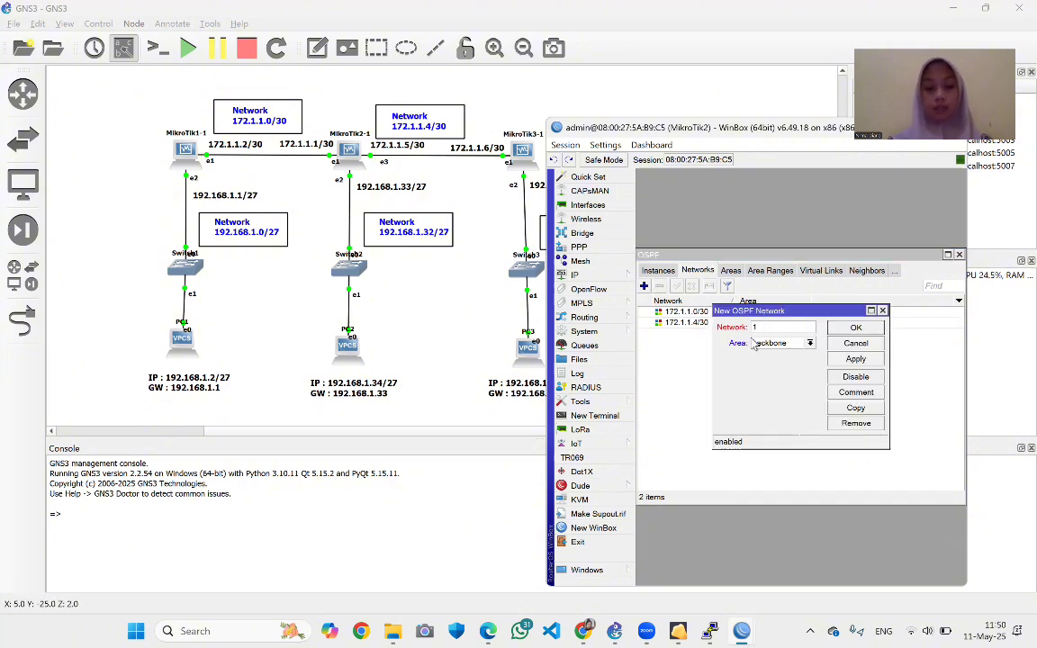
{"action": "type", "text": "92.16"}
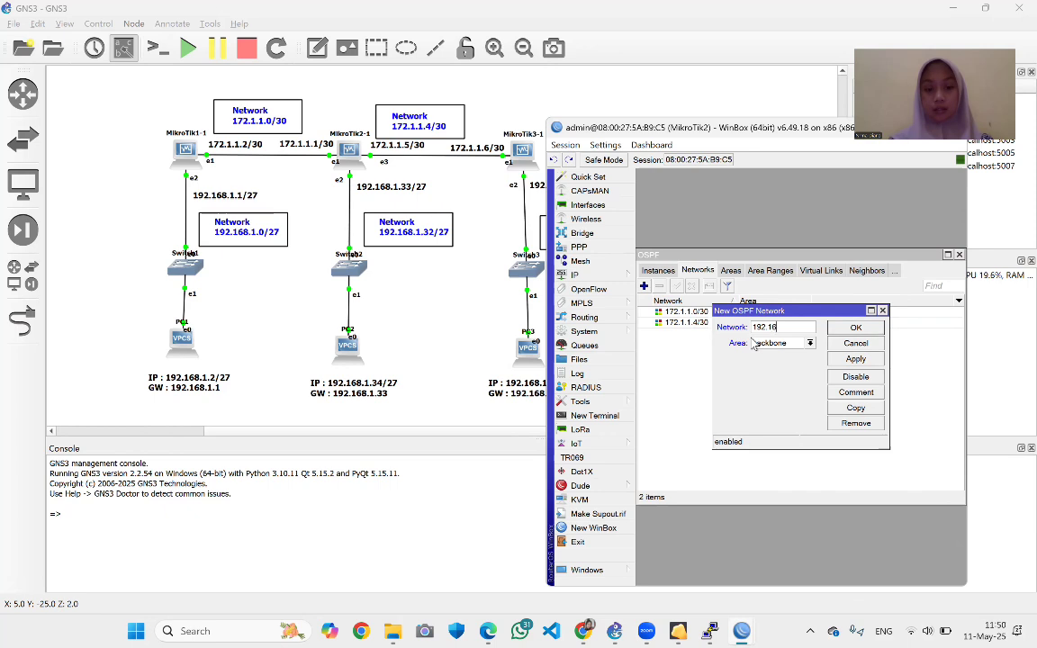
{"action": "type", "text": "8.1.32/27"}
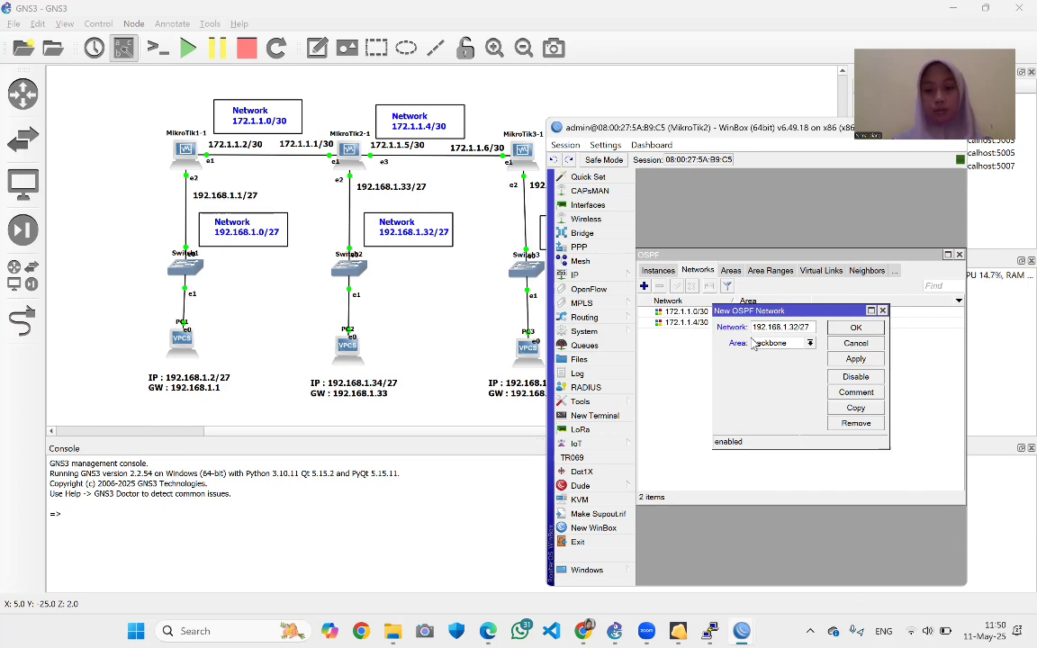
{"action": "left_click", "coordinate": [856, 358]}
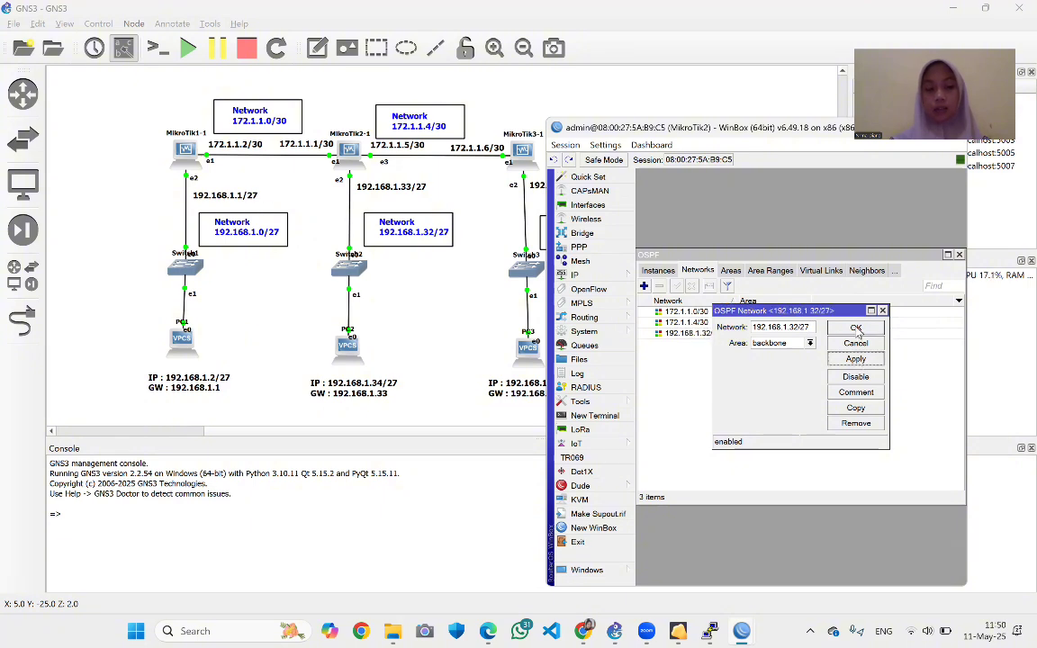
{"action": "left_click", "coordinate": [855, 328]}
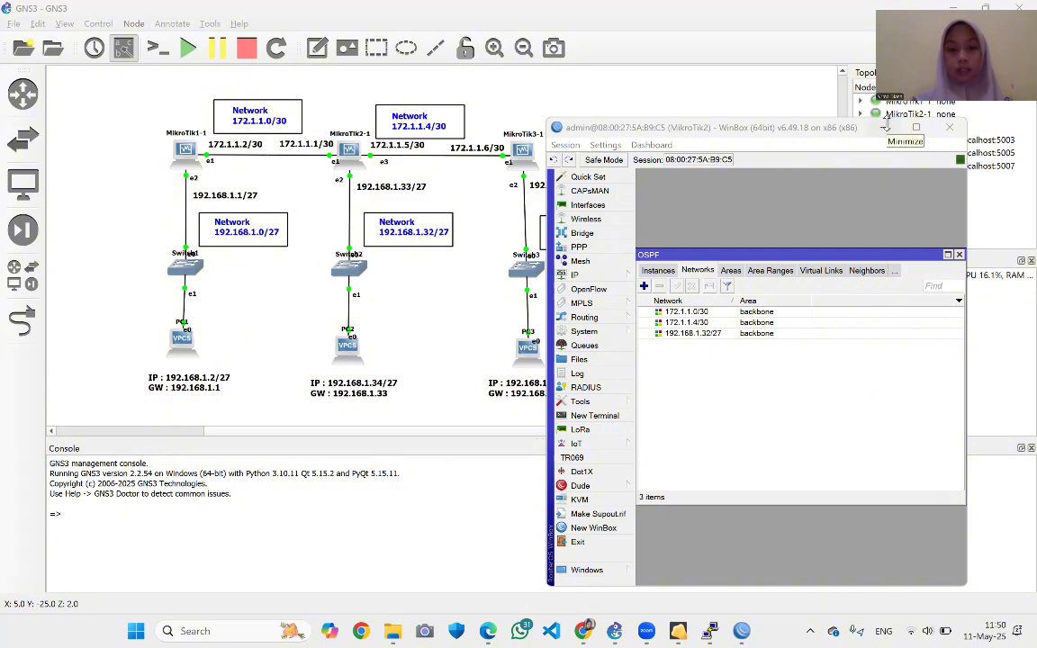
Switch from MikroTik2 to the MikroTik3 session, place its window beside the topology, and close its address list
{"action": "left_click", "coordinate": [884, 128]}
{"action": "mouse_move", "coordinate": [741, 629]}
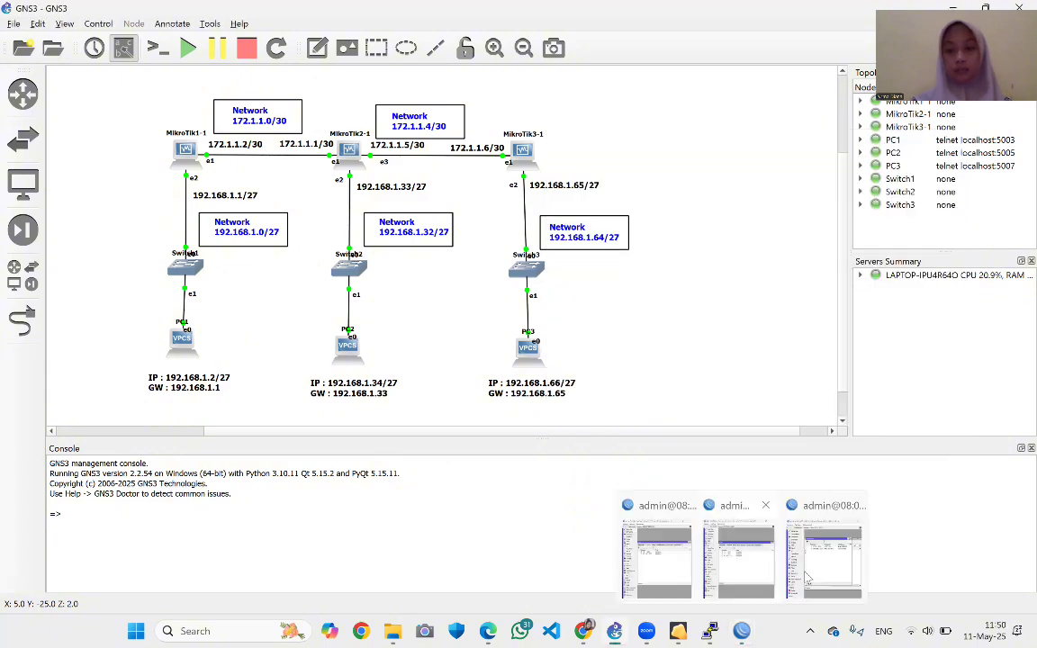
{"action": "left_click", "coordinate": [822, 562]}
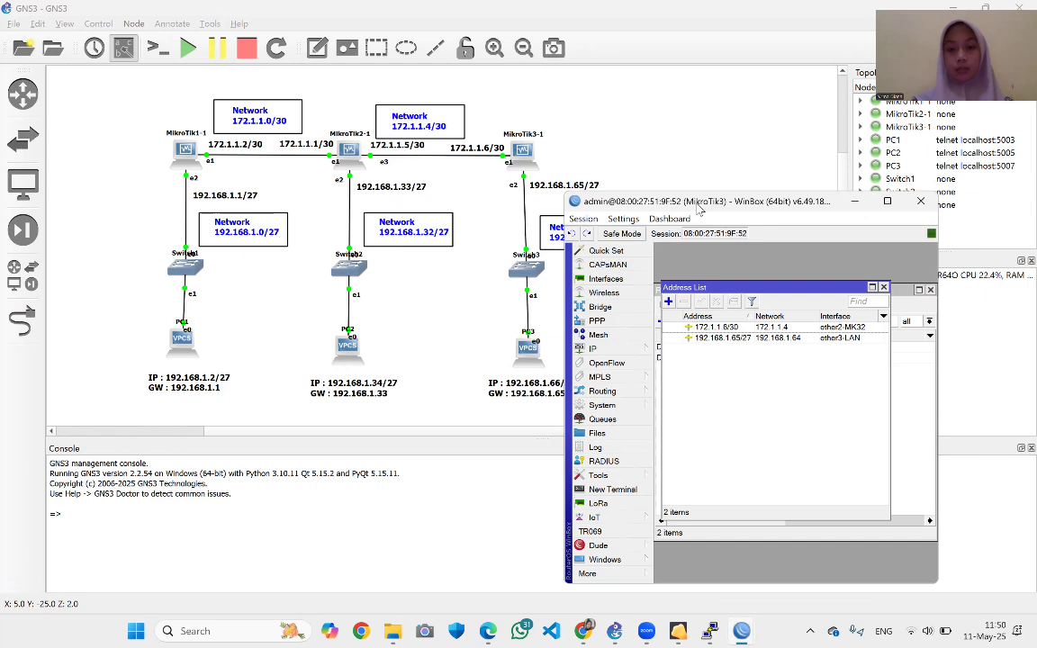
{"action": "left_click_drag", "start_coordinate": [699, 209], "coordinate": [752, 178]}
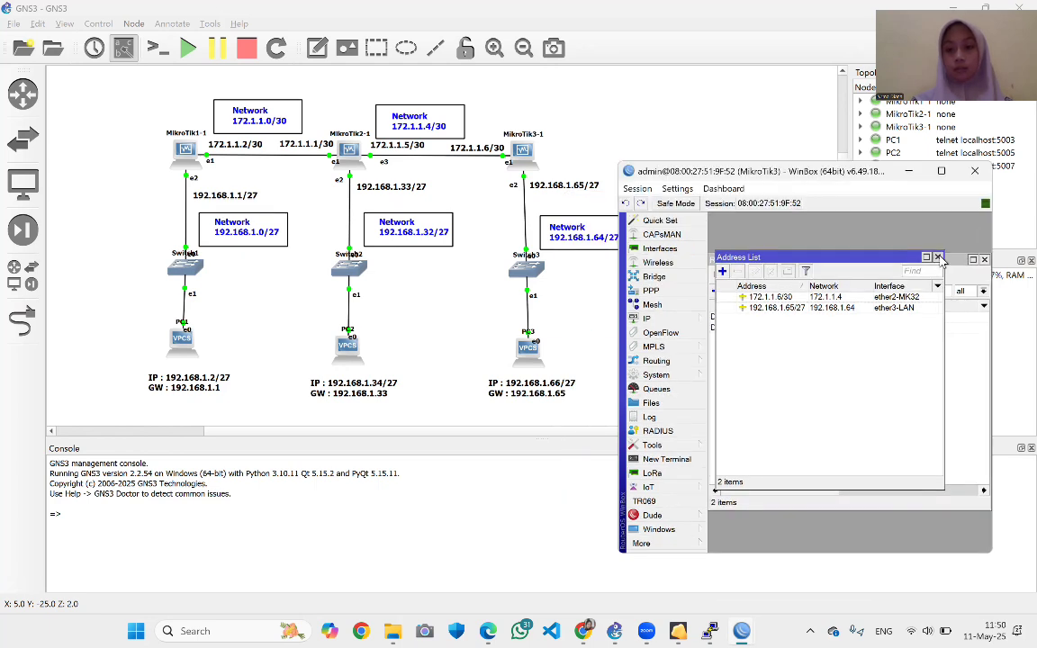
{"action": "left_click", "coordinate": [938, 258]}
Open the OSPF settings of MikroTik3 and review its interfaces, instances and areas
{"action": "left_click", "coordinate": [656, 361]}
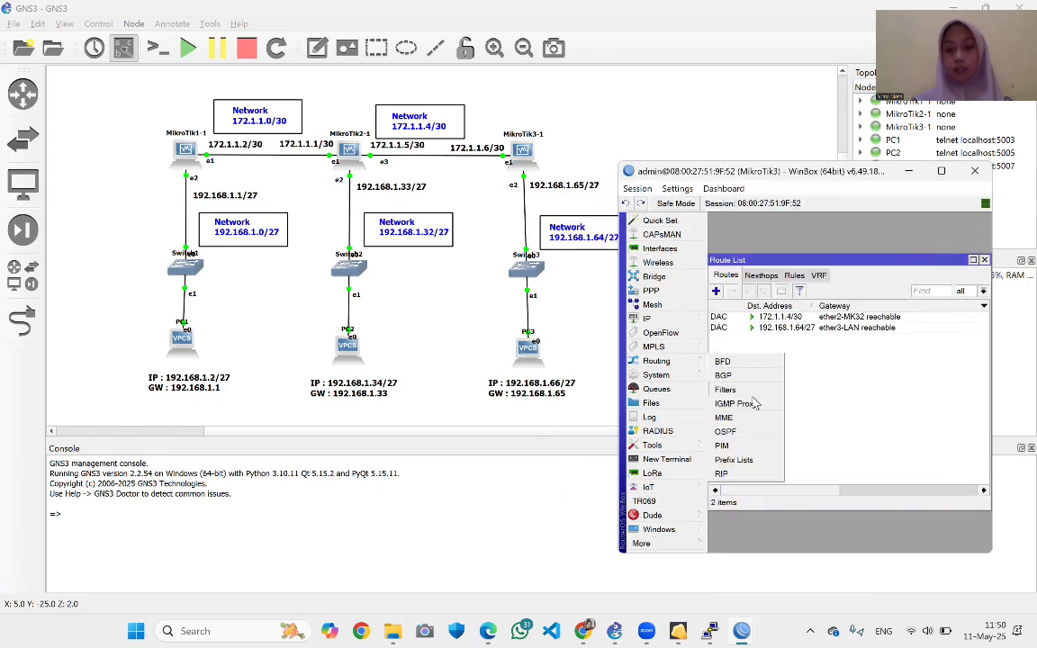
{"action": "left_click", "coordinate": [733, 432]}
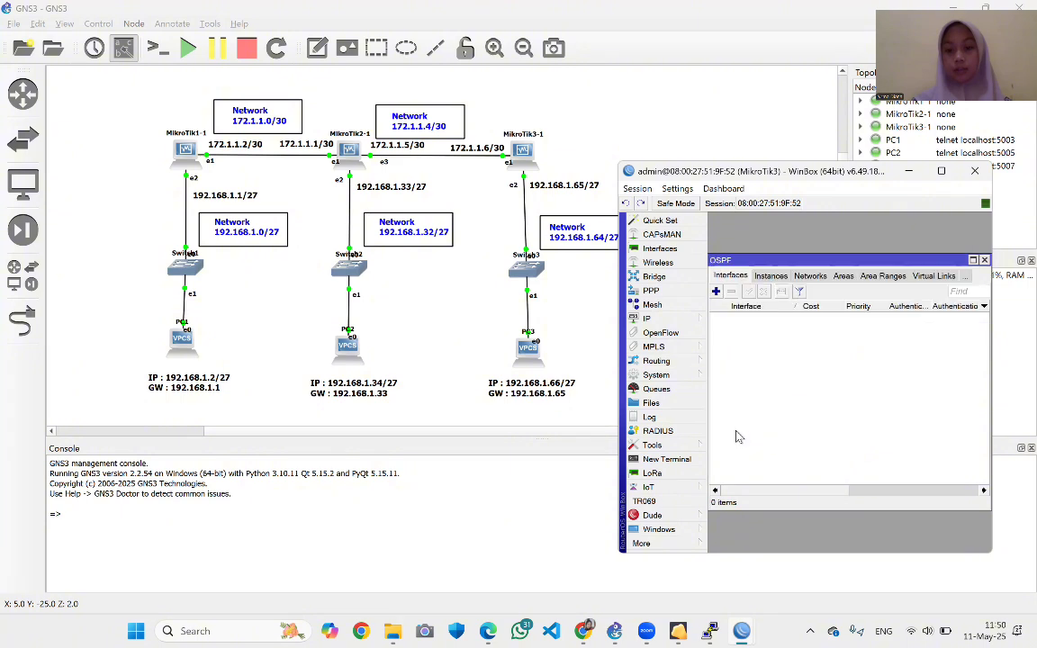
{"action": "left_click", "coordinate": [770, 277]}
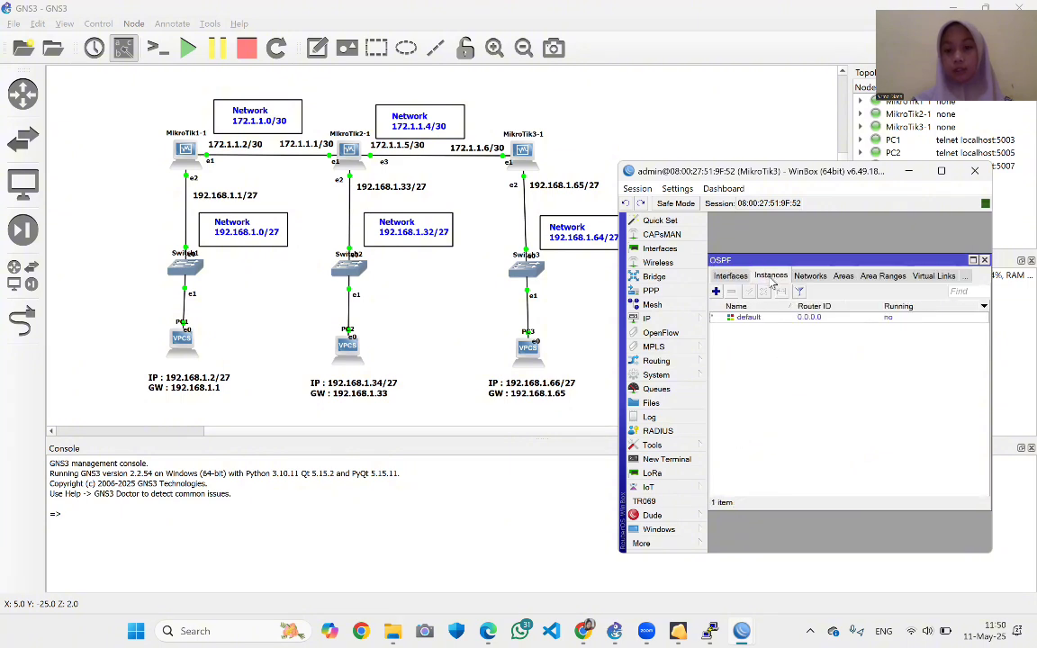
{"action": "left_click", "coordinate": [841, 277]}
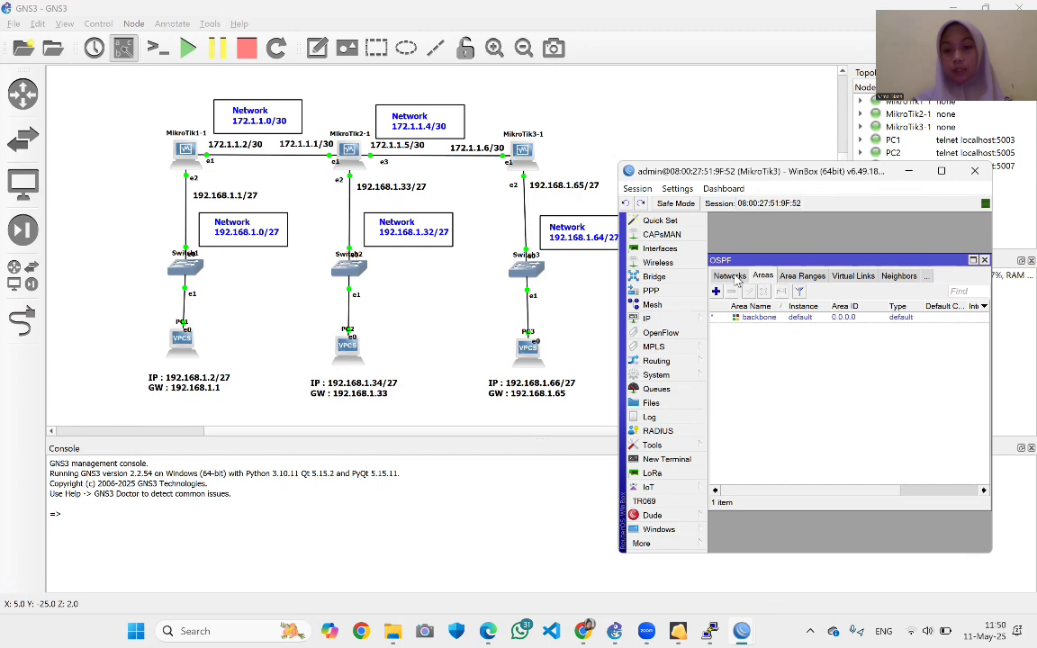
Add the MikroTik2 link network 172.1.1.4/30 to MikroTik3's OSPF networks in the backbone area
{"action": "left_click", "coordinate": [733, 278]}
{"action": "left_click", "coordinate": [716, 292]}
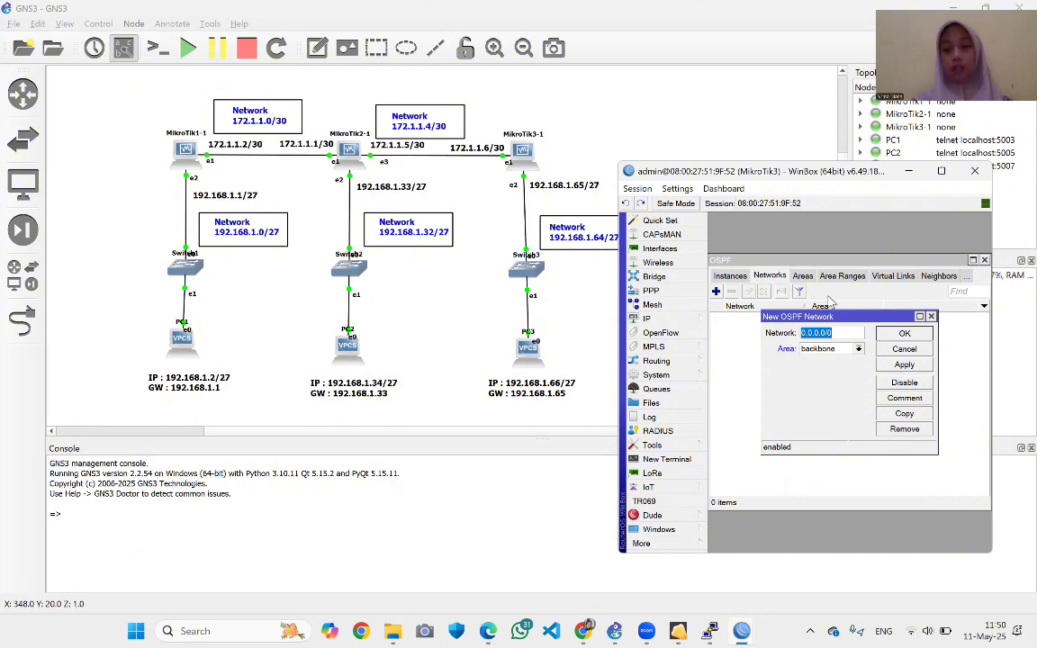
{"action": "type", "text": "172"}
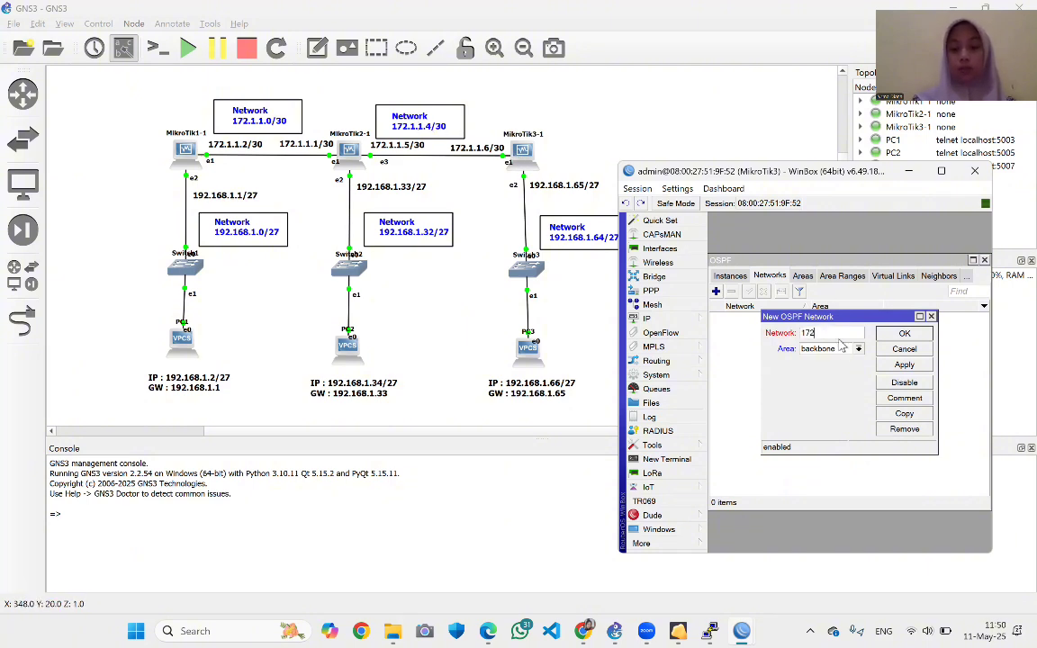
{"action": "type", "text": ".1.1."}
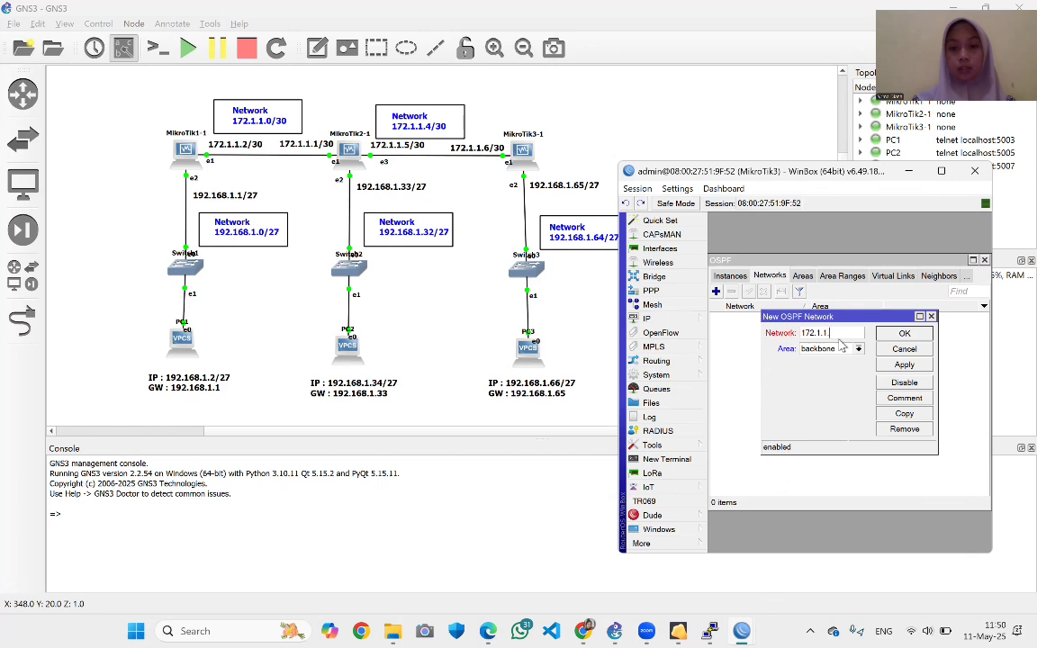
{"action": "type", "text": "4/30"}
{"action": "left_click", "coordinate": [890, 366]}
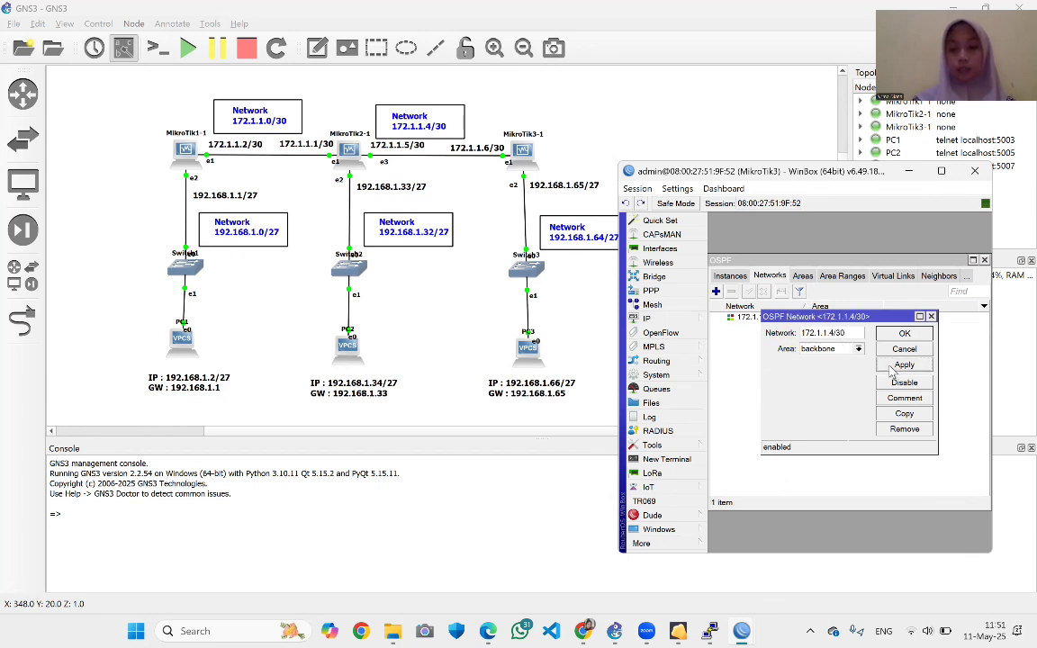
{"action": "left_click", "coordinate": [894, 337]}
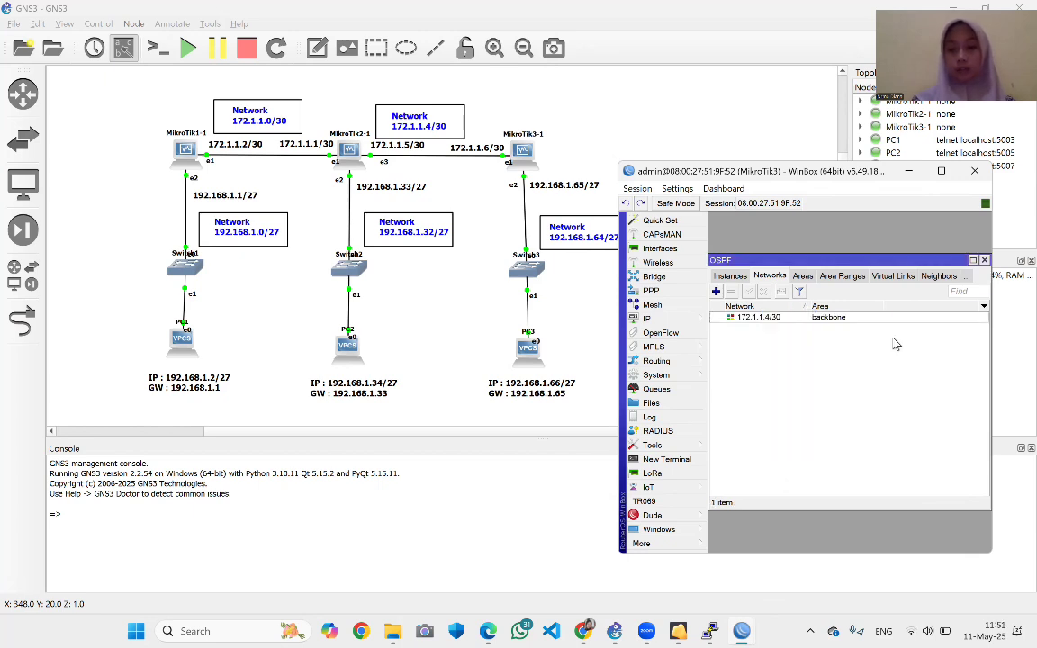
Add MikroTik3's LAN network 192.168.1.64/27 to its OSPF networks in the backbone area
{"action": "left_click", "coordinate": [715, 291]}
{"action": "type", "text": "1"}
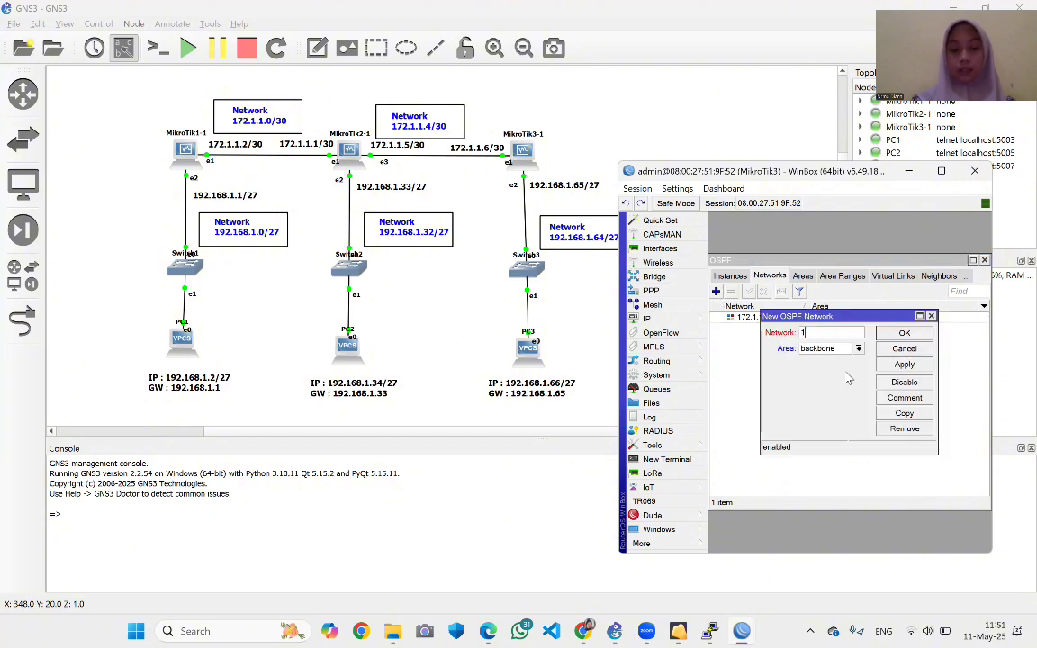
{"action": "type", "text": "92.1"}
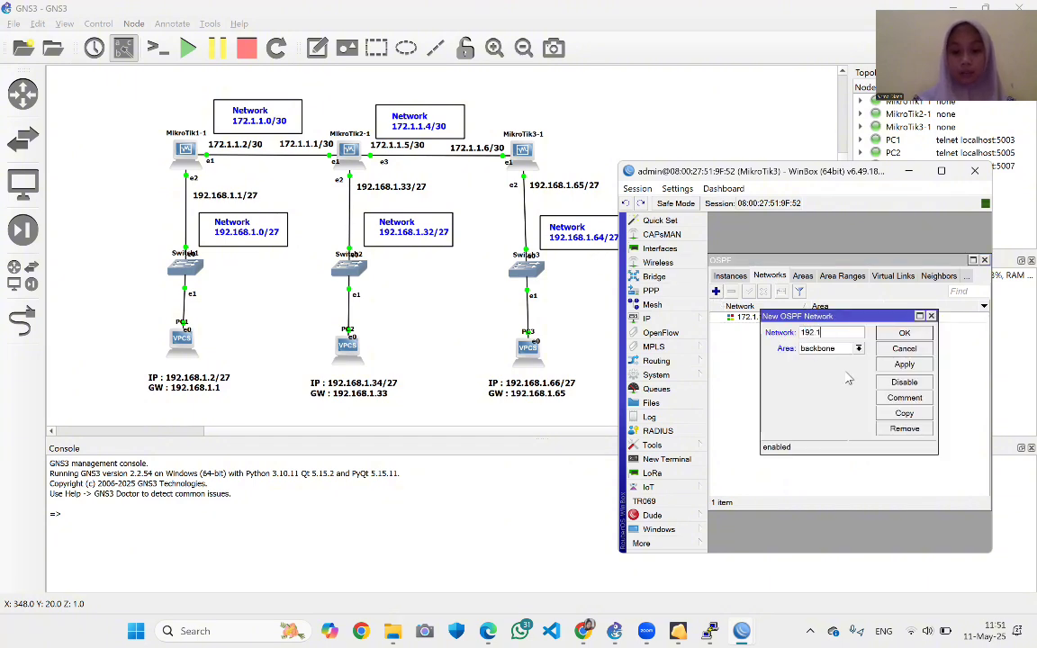
{"action": "type", "text": "68.1"}
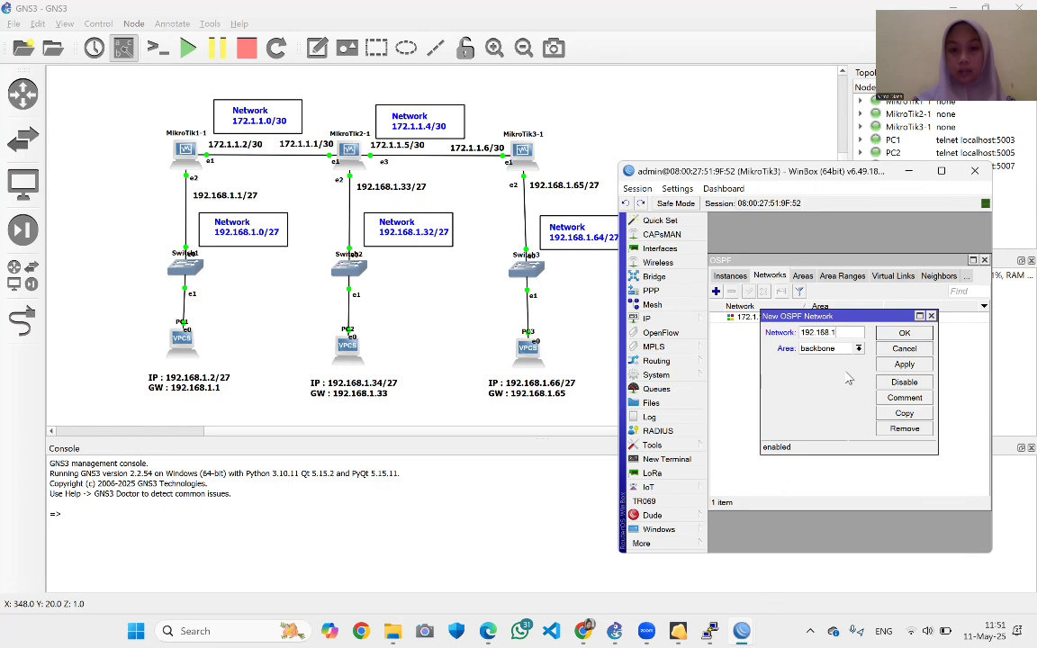
{"action": "type", "text": ".64"}
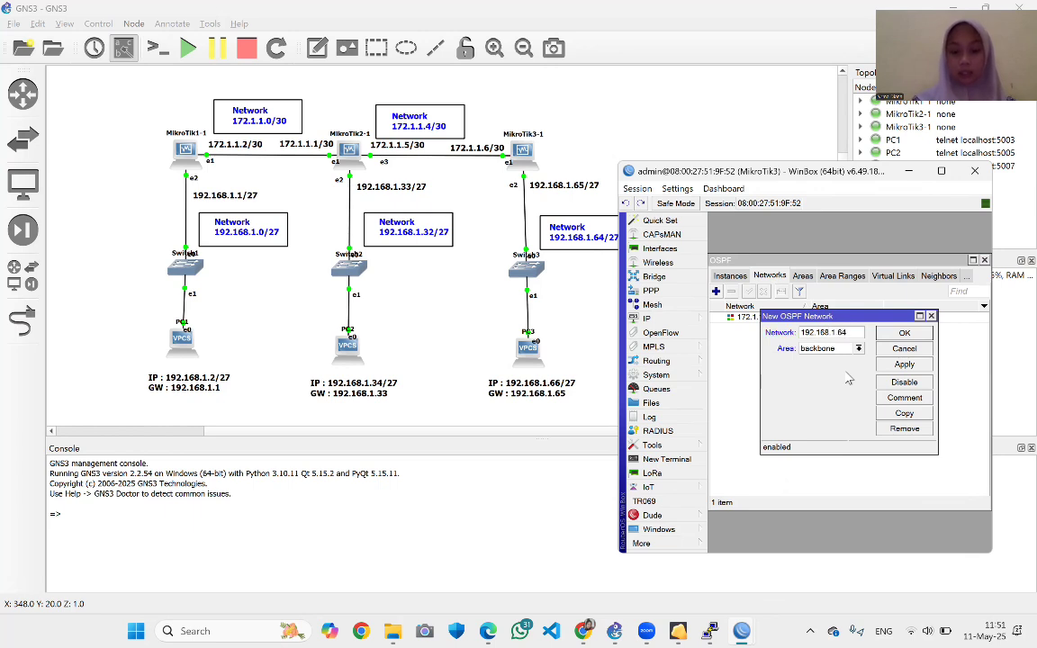
{"action": "type", "text": "/27"}
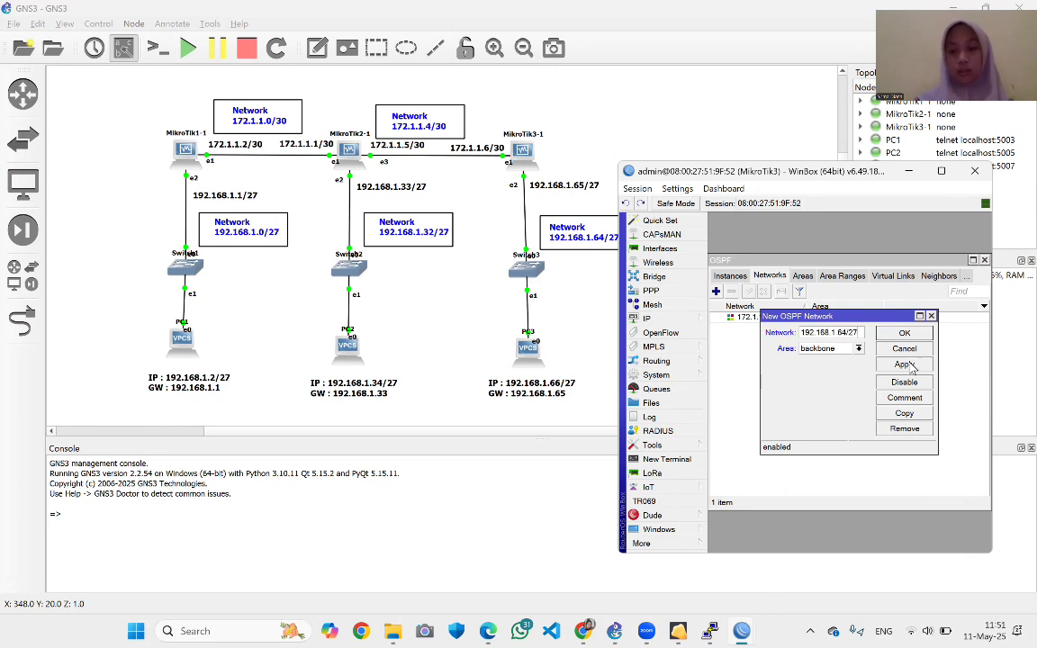
{"action": "left_click", "coordinate": [904, 364]}
{"action": "left_click", "coordinate": [905, 335]}
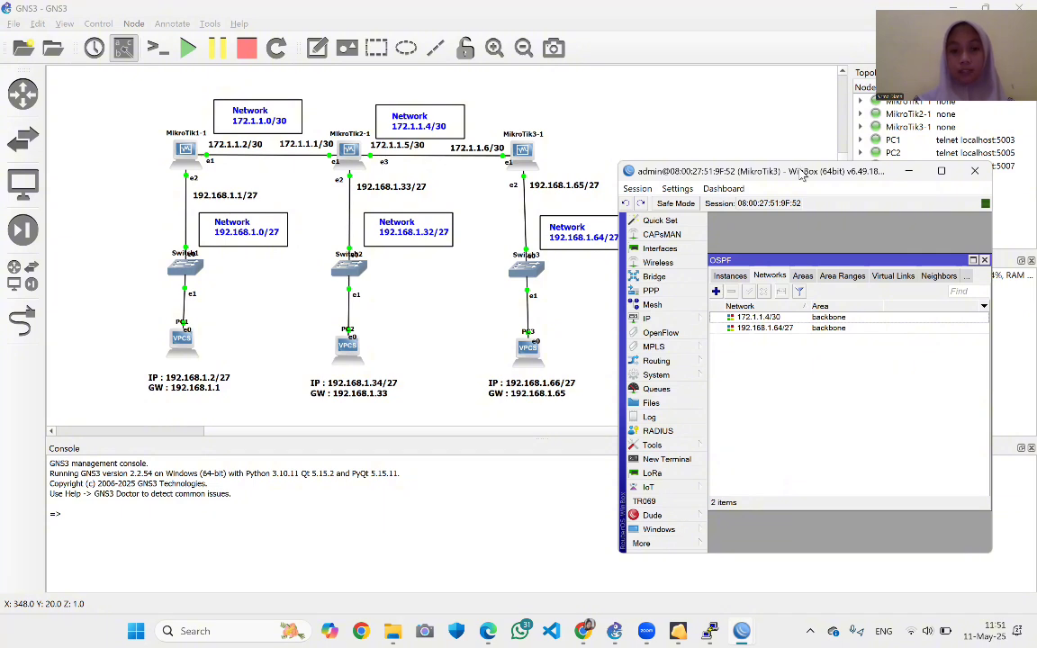
Bring up the MikroTik2 and MikroTik1 sessions and arrange all three router windows so their OSPF network lists are visible together
{"action": "left_click_drag", "start_coordinate": [801, 174], "coordinate": [830, 206]}
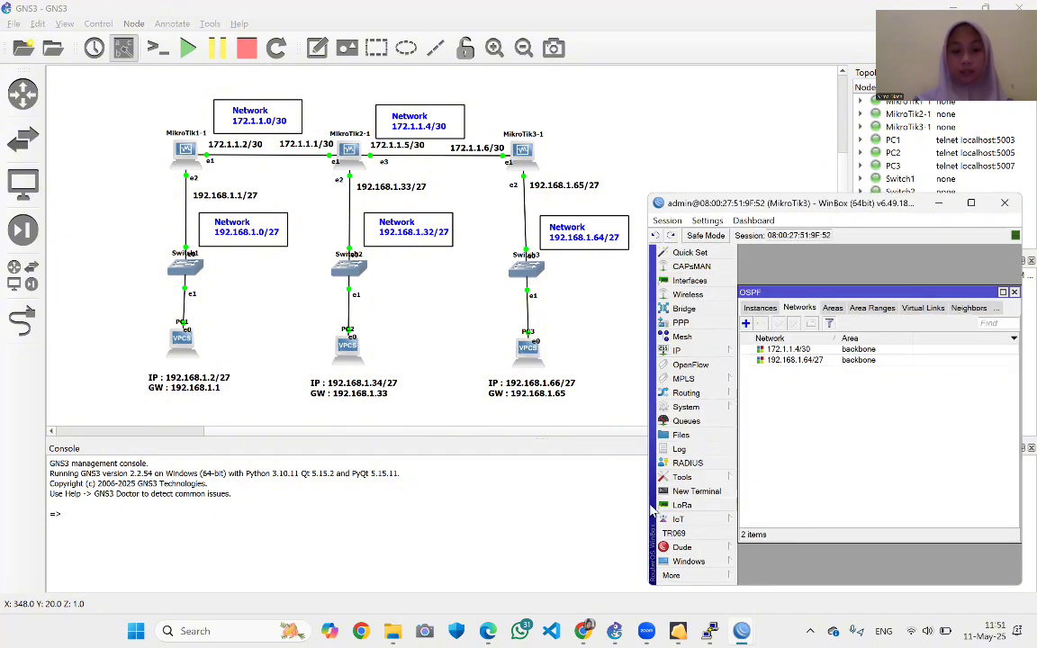
{"action": "mouse_move", "coordinate": [741, 630]}
{"action": "left_click", "coordinate": [758, 608]}
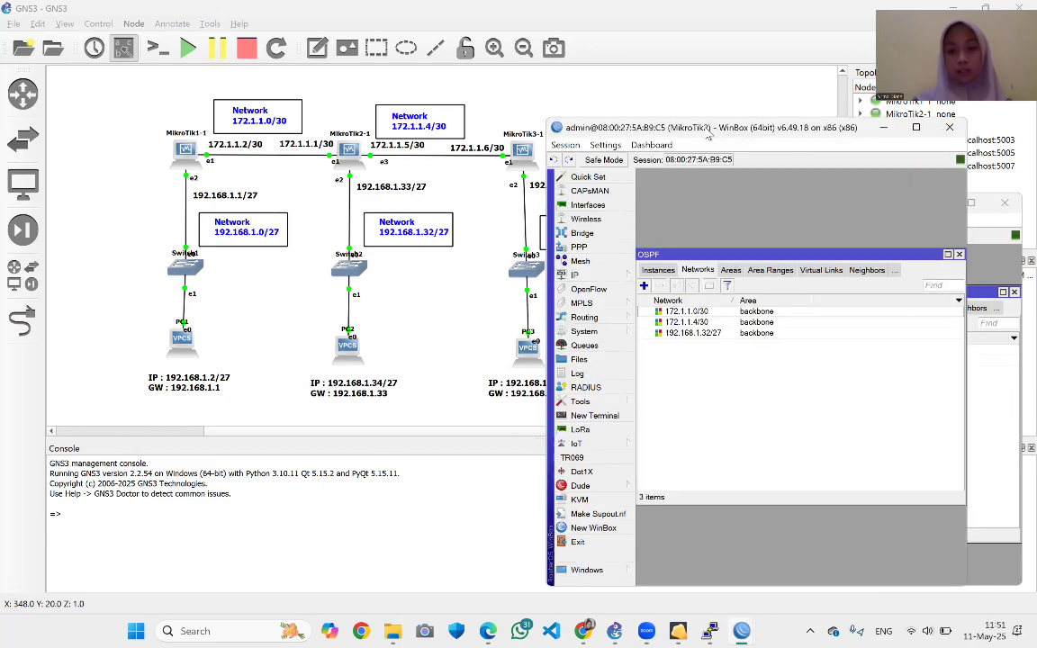
{"action": "left_click_drag", "start_coordinate": [709, 133], "coordinate": [469, 131]}
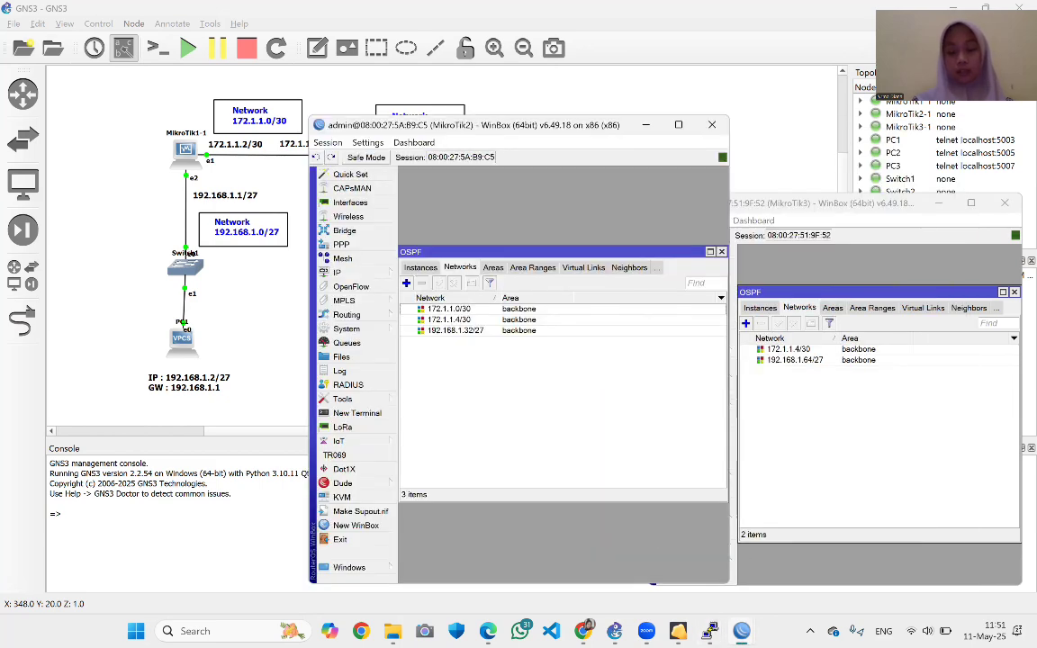
{"action": "mouse_move", "coordinate": [740, 630]}
{"action": "left_click", "coordinate": [658, 542]}
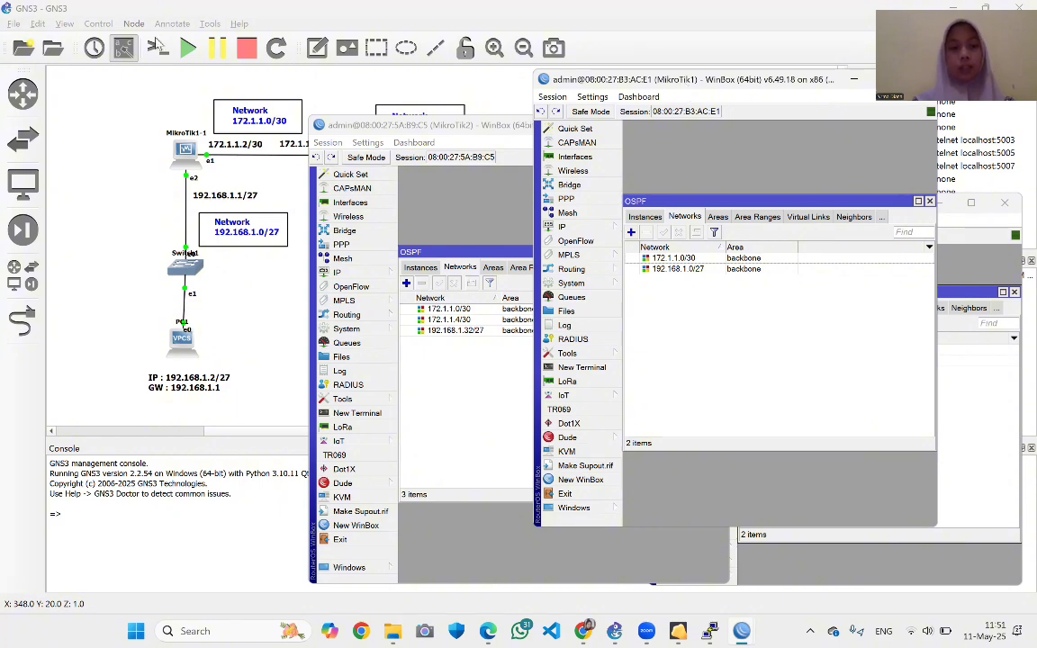
{"action": "left_click_drag", "start_coordinate": [683, 82], "coordinate": [157, 41]}
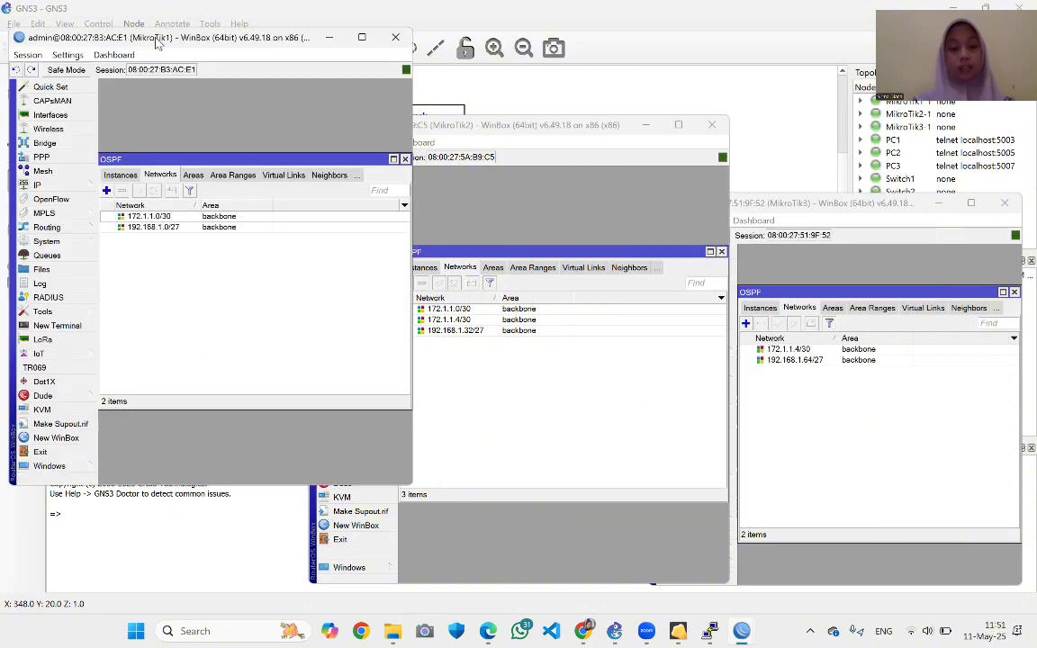
Open MikroTik1's IP route list to check its OSPF routes
{"action": "left_click", "coordinate": [50, 182]}
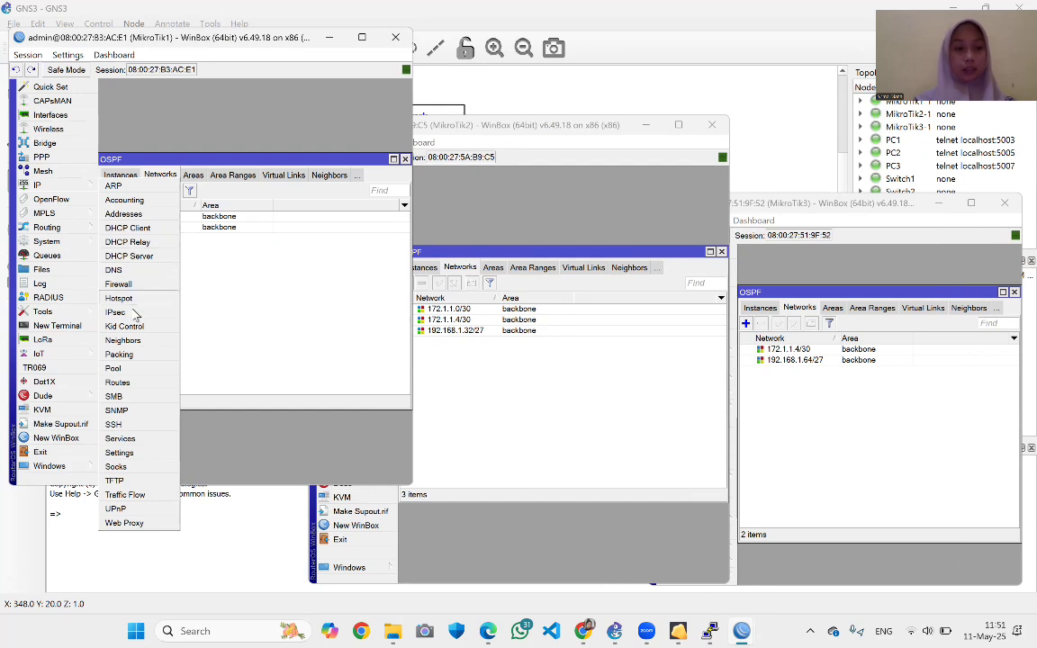
{"action": "left_click", "coordinate": [118, 383]}
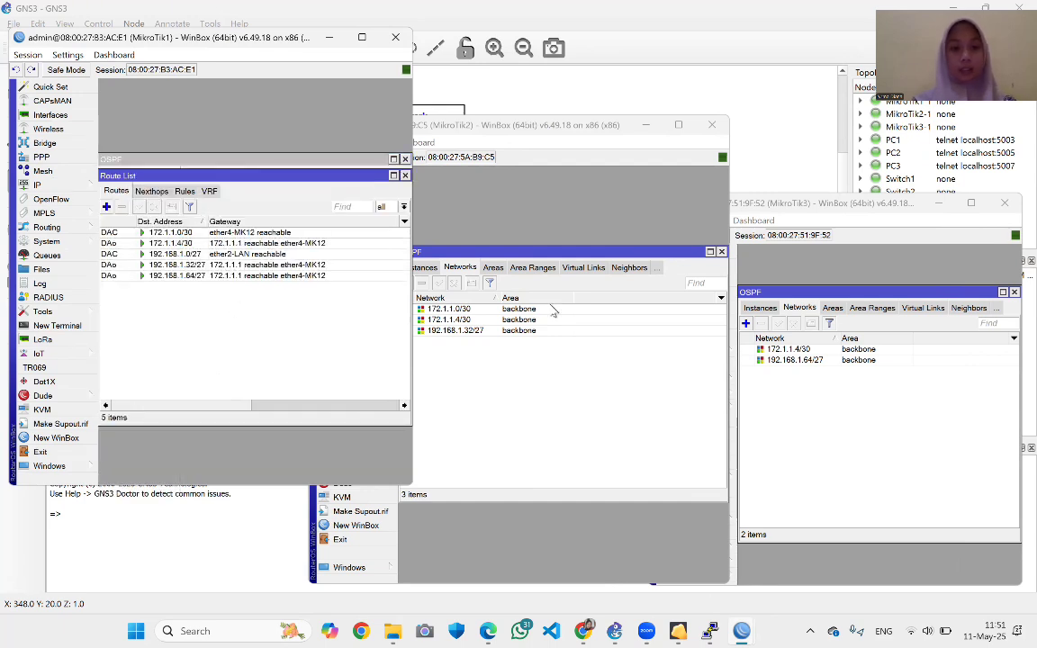
Open the IP route lists on MikroTik2 and MikroTik3 and compare the OSPF routes across all three routers
{"action": "left_click", "coordinate": [481, 190]}
{"action": "left_click", "coordinate": [352, 274]}
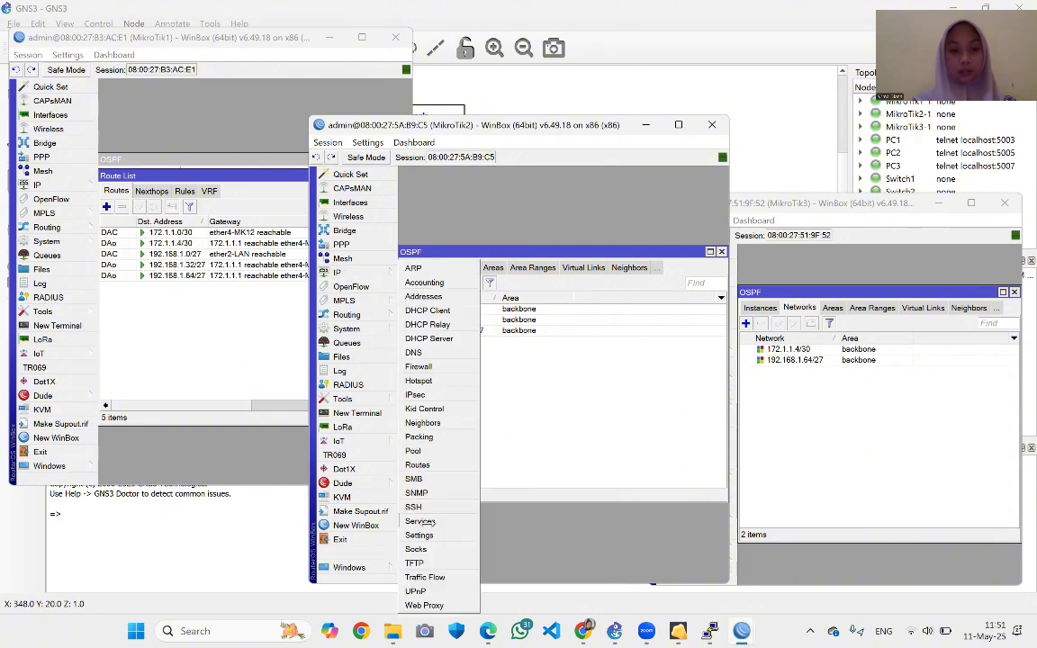
{"action": "left_click", "coordinate": [419, 465]}
{"action": "left_click", "coordinate": [848, 456]}
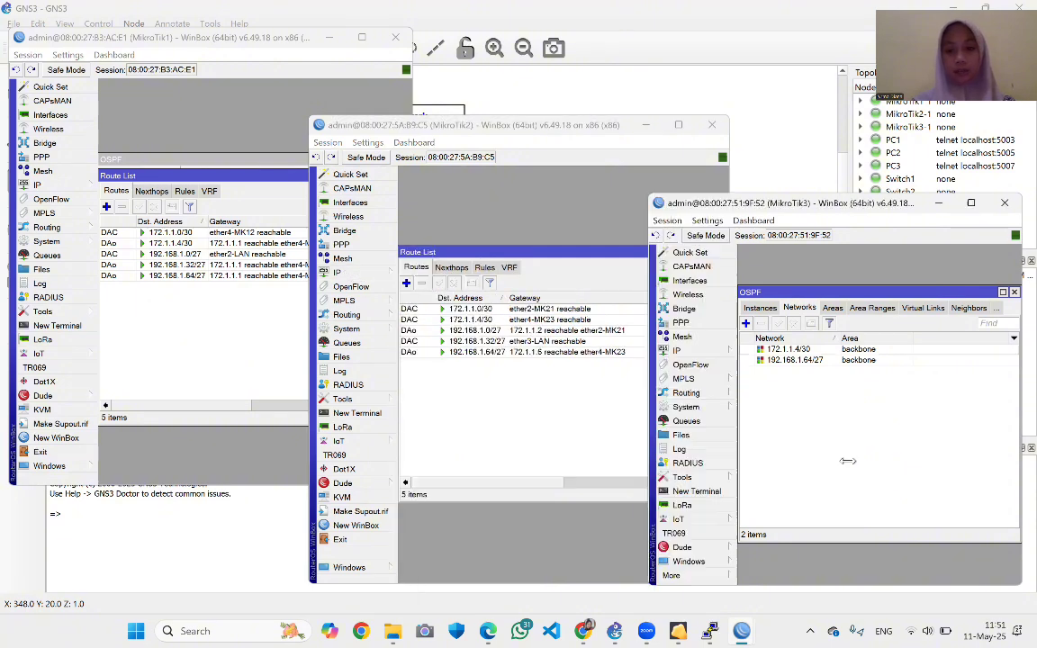
{"action": "left_click", "coordinate": [677, 350]}
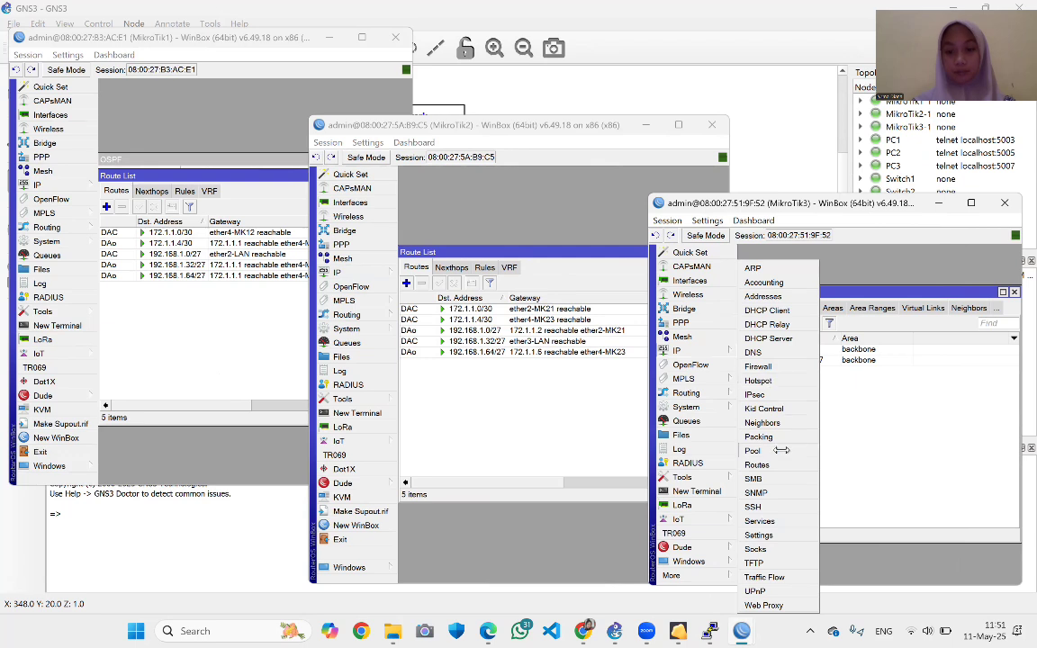
{"action": "left_click", "coordinate": [757, 465]}
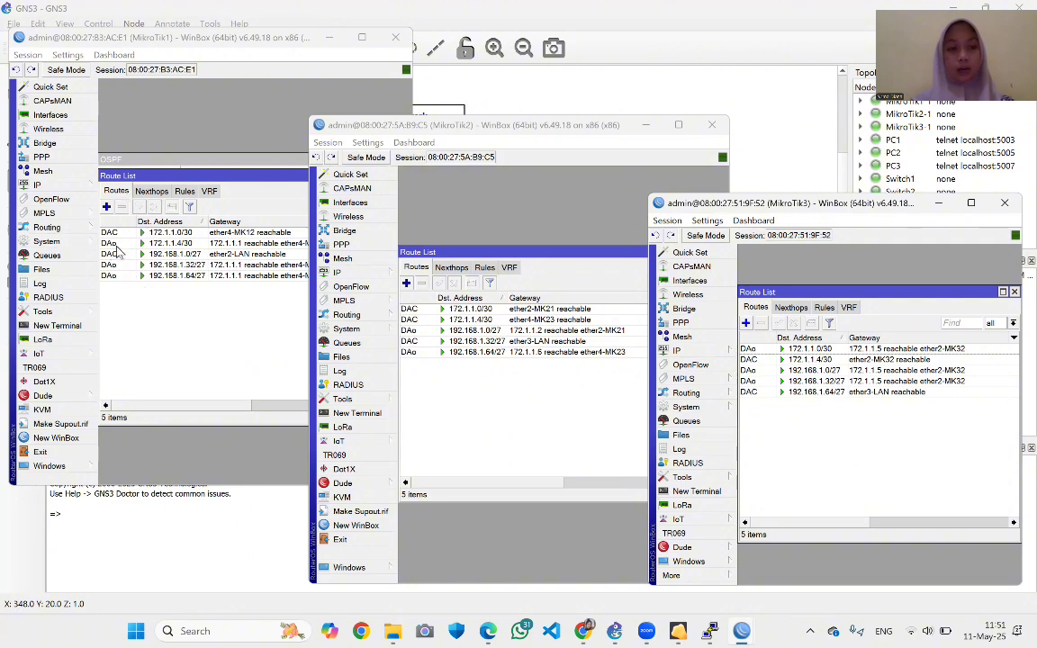
{"action": "mouse_move", "coordinate": [117, 246]}
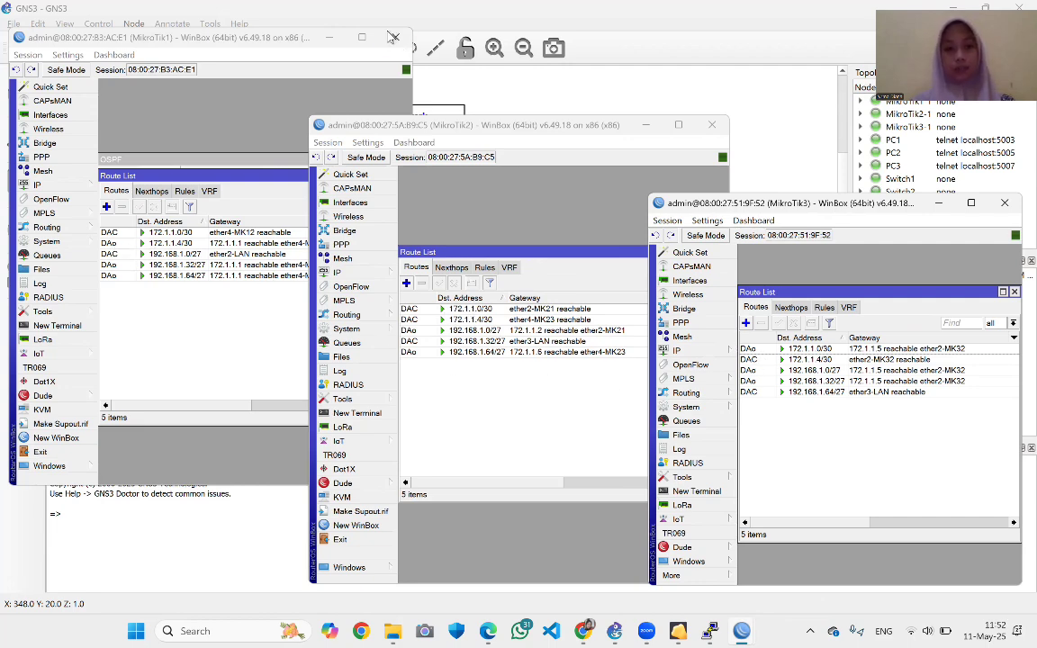
Minimise the MikroTik1, MikroTik2 and MikroTik3 windows to uncover the full network topology
{"action": "left_click", "coordinate": [332, 40]}
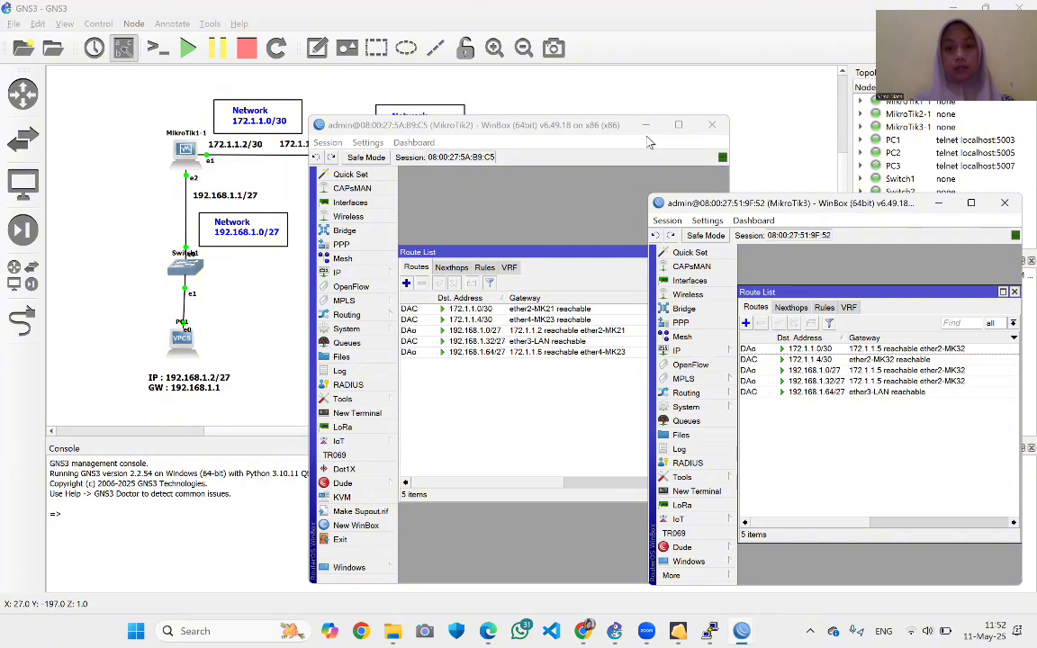
{"action": "left_click", "coordinate": [583, 126]}
{"action": "left_click", "coordinate": [645, 126]}
{"action": "left_click", "coordinate": [939, 203]}
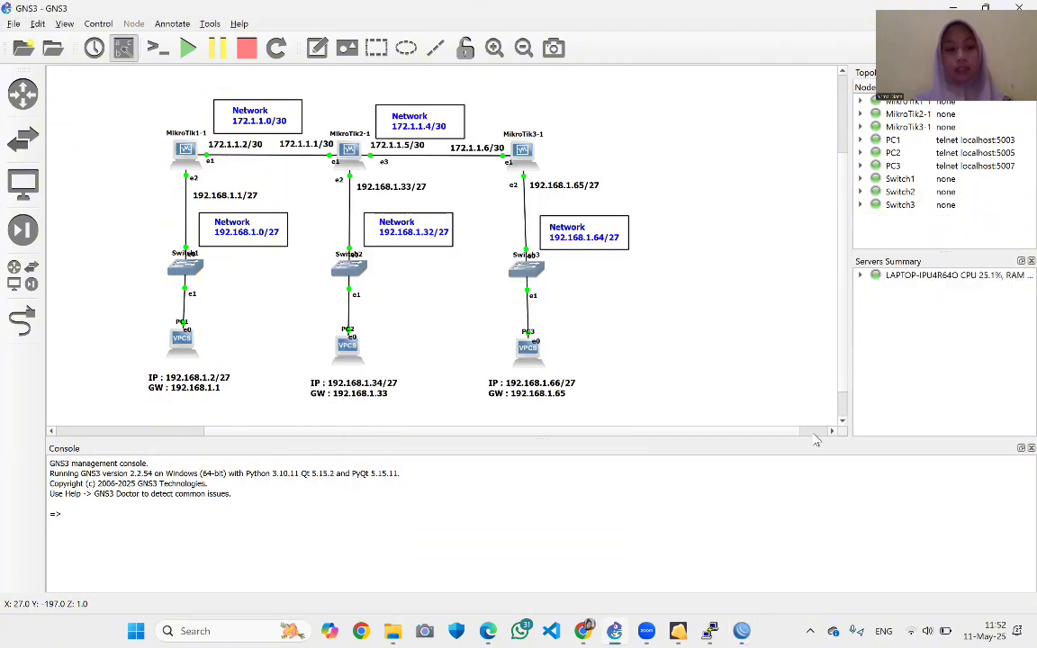
Bring up PC1's PuTTY console, keeping its session open, and place it over the PC3 side of the topology
{"action": "mouse_move", "coordinate": [709, 630]}
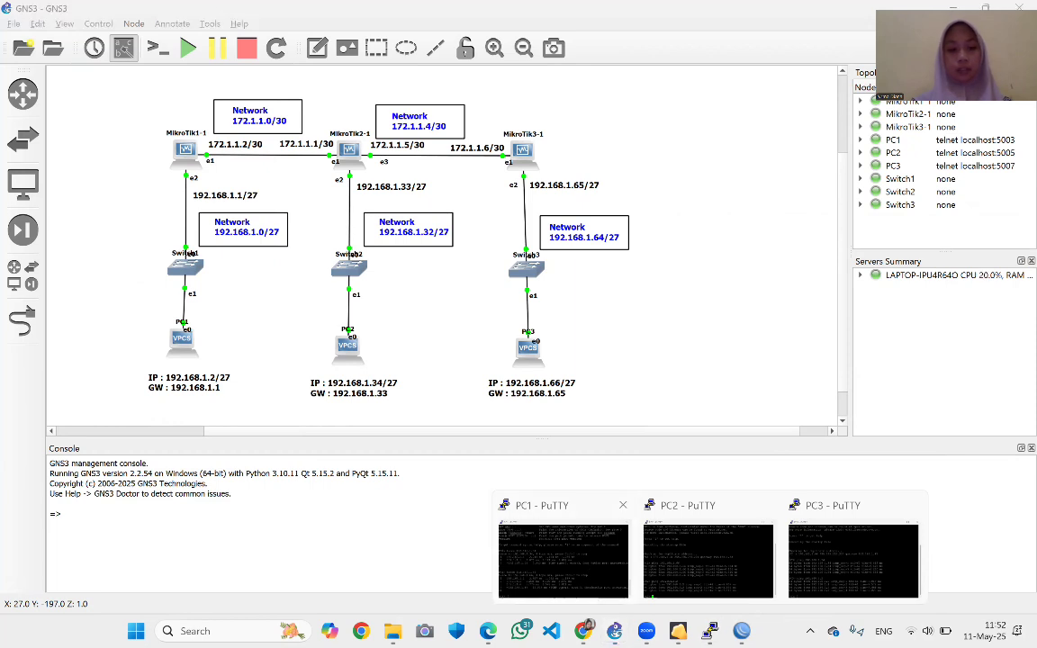
{"action": "left_click", "coordinate": [623, 505]}
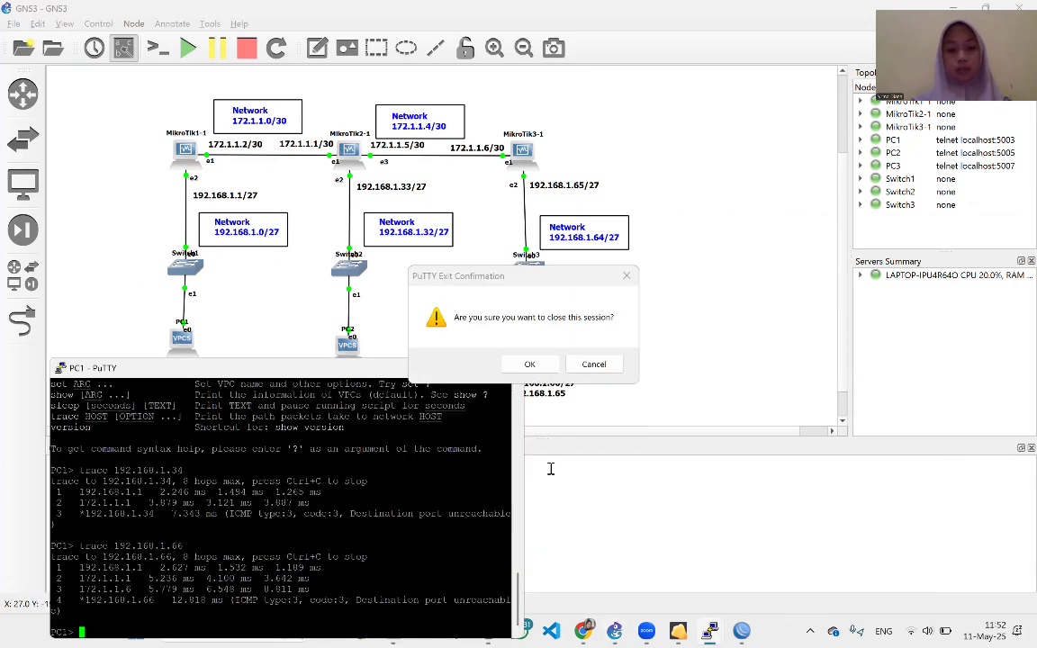
{"action": "left_click", "coordinate": [590, 365]}
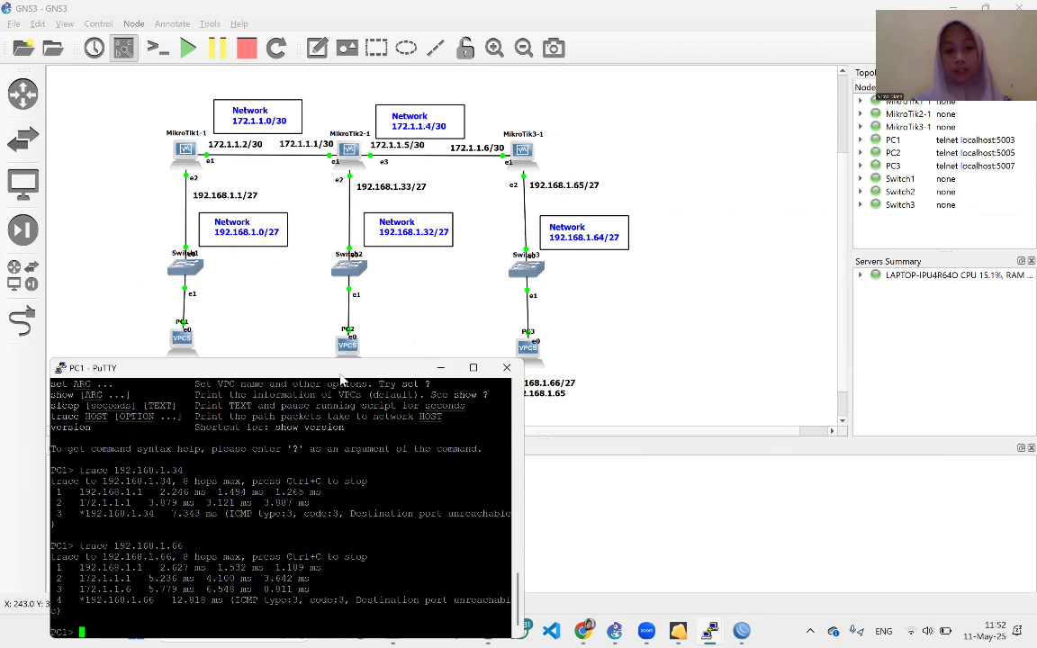
{"action": "left_click_drag", "start_coordinate": [341, 370], "coordinate": [702, 203]}
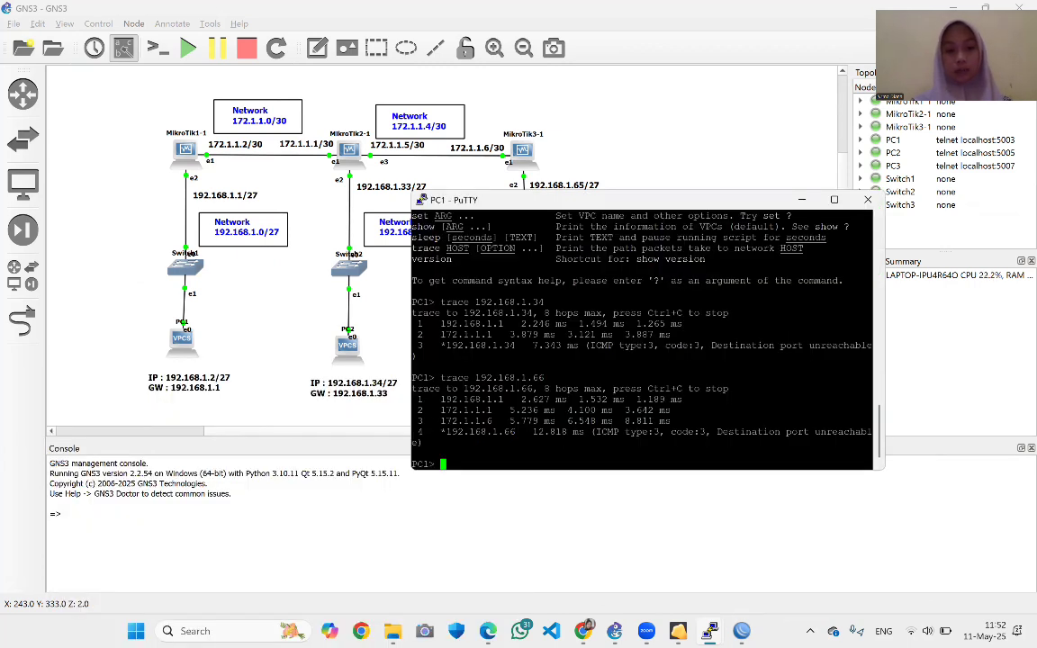
Ping PC2 at 192.168.1.34 from PC1's console
{"action": "type", "text": "p"}
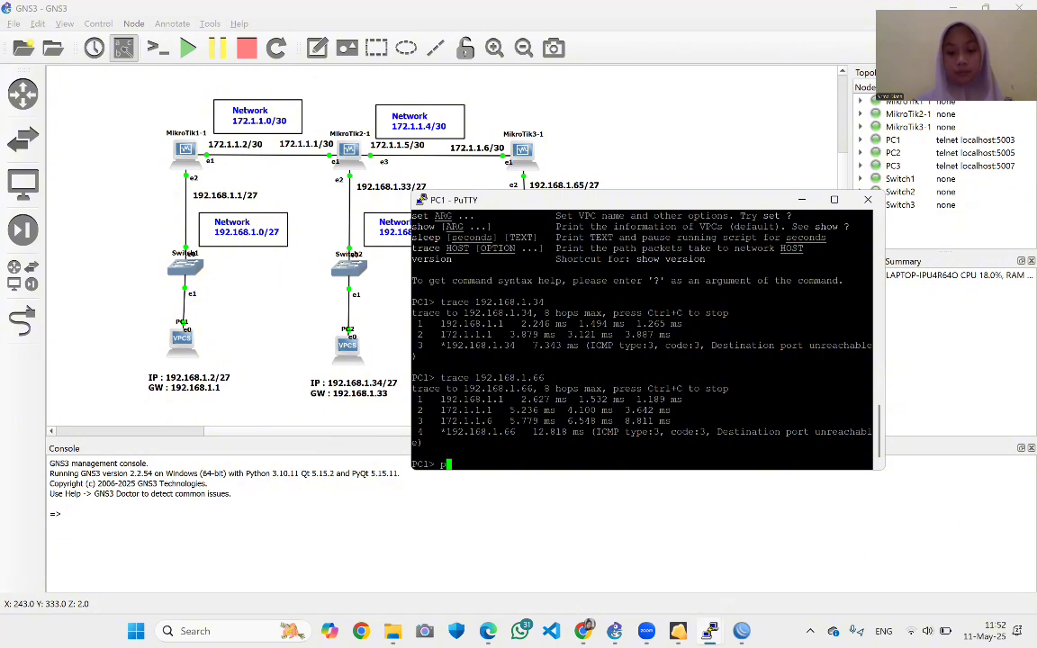
{"action": "type", "text": "ing 1"}
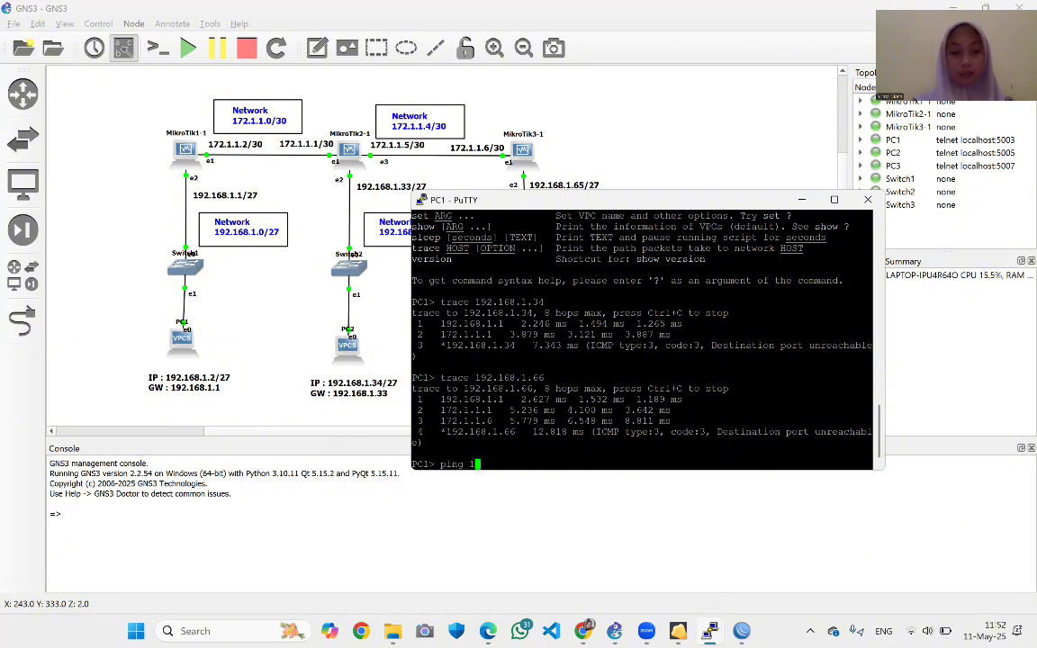
{"action": "type", "text": "92.168"}
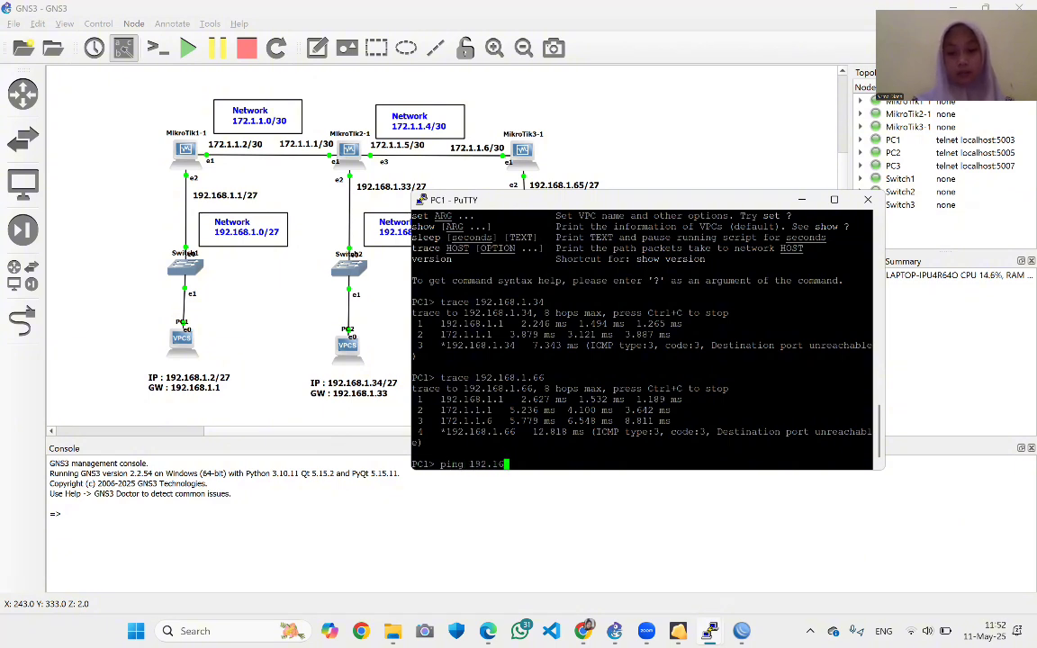
{"action": "type", "text": ".1"}
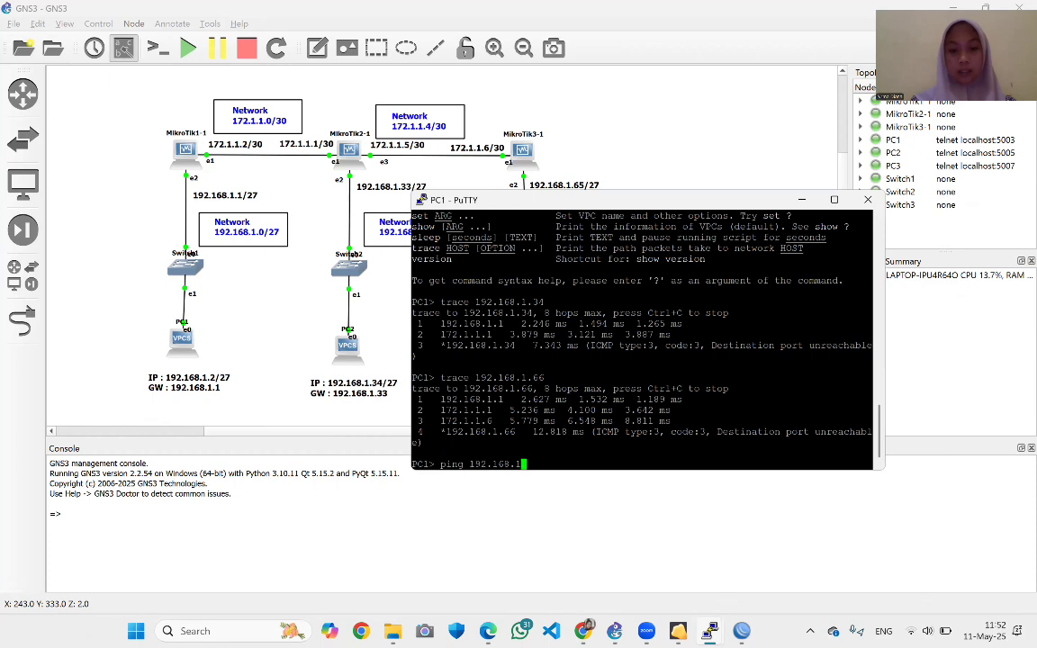
{"action": "type", "text": ".34"}
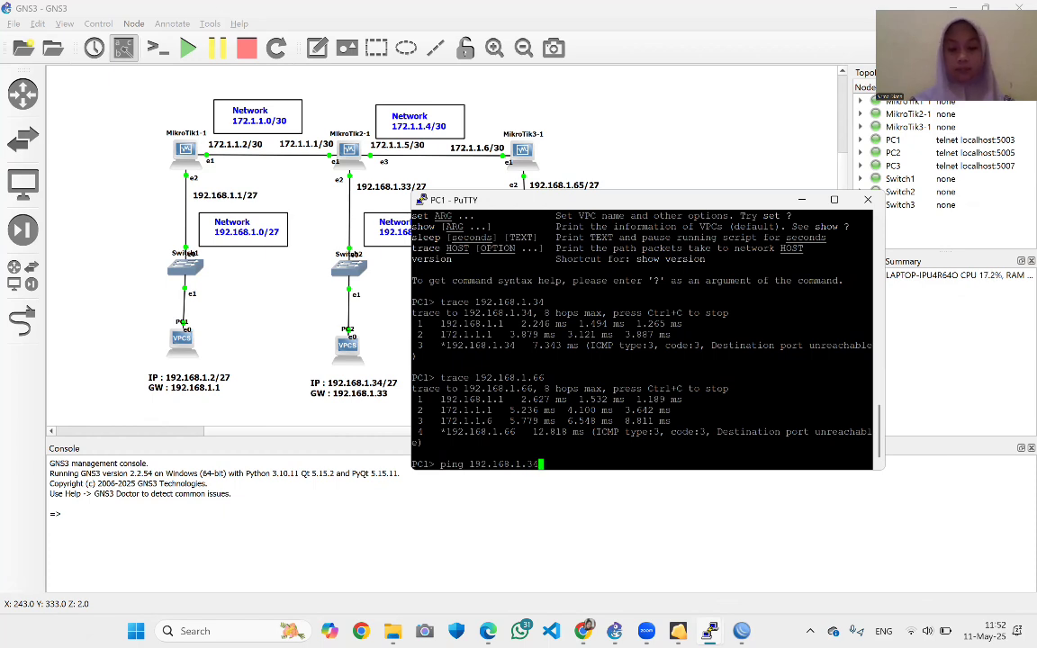
{"action": "key", "text": "Return"}
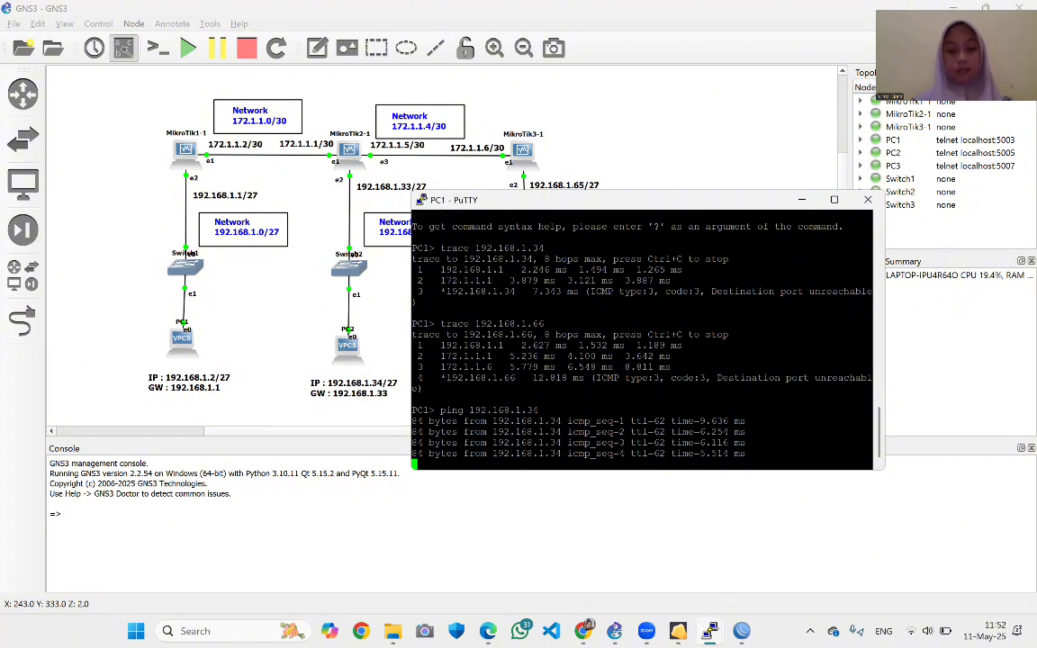
{"action": "key", "text": "Return"}
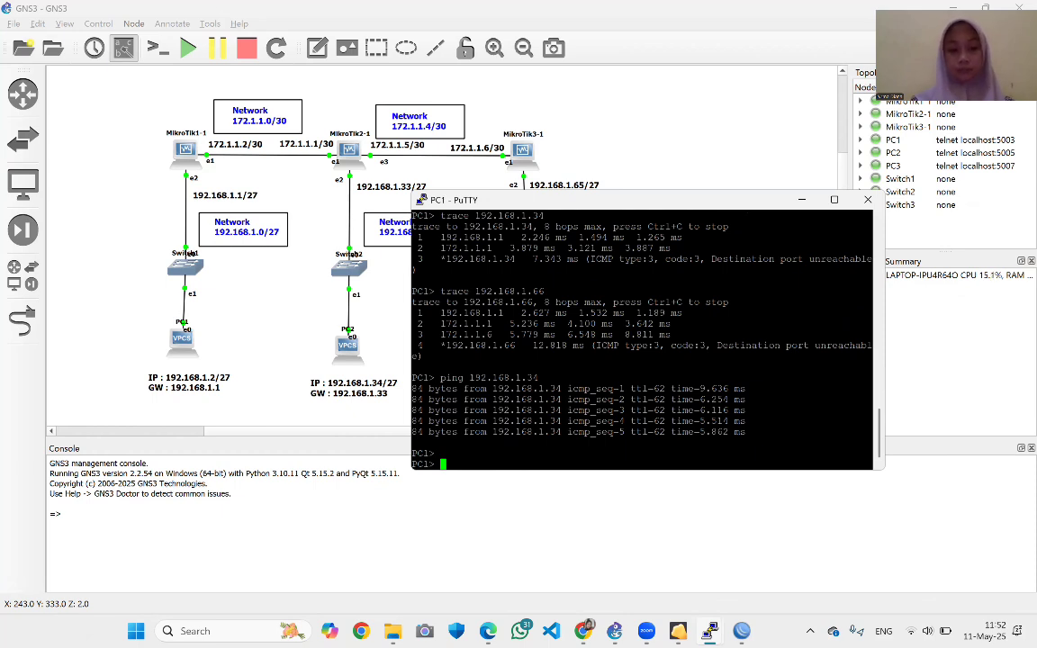
List PC1's available console commands and trace the route to PC2 at 192.168.1.34
{"action": "type", "text": "?"}
{"action": "key", "text": "Return"}
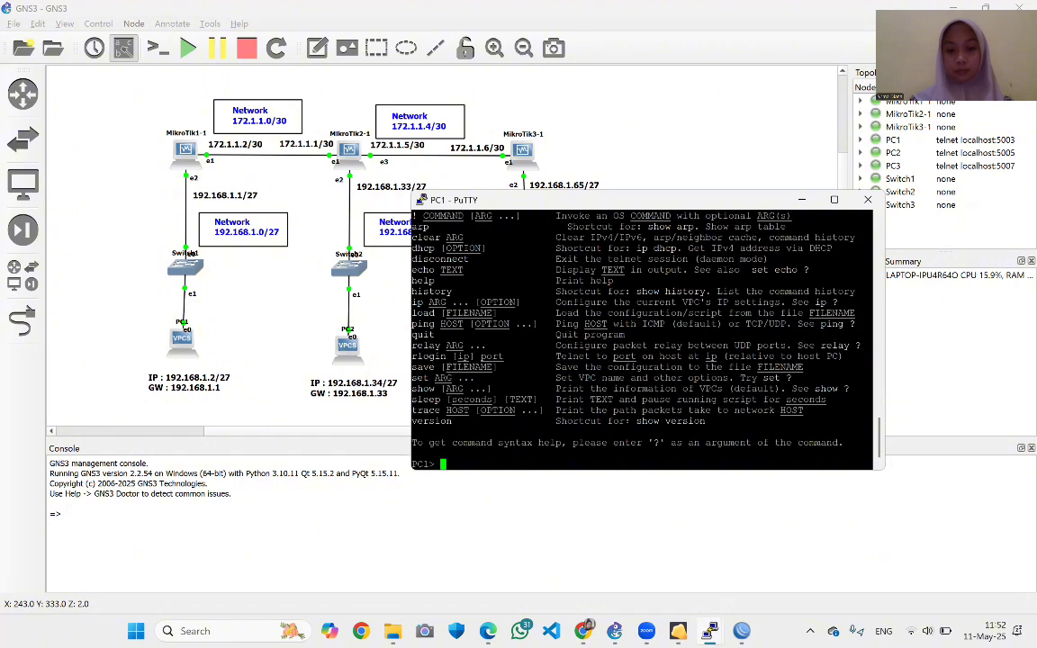
{"action": "type", "text": "trac"}
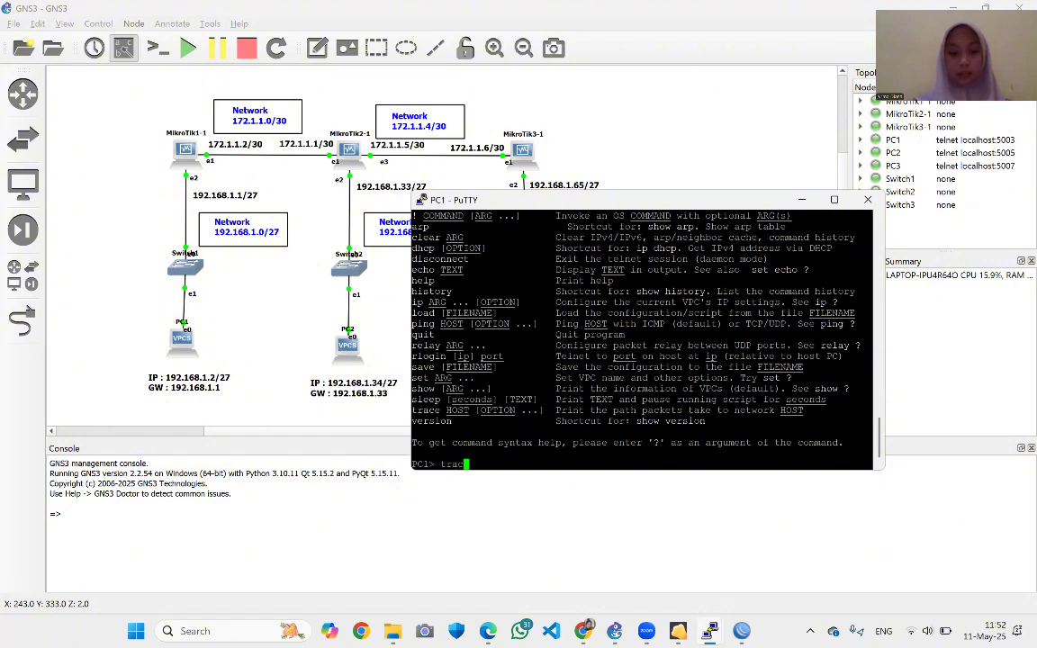
{"action": "type", "text": "e 19"}
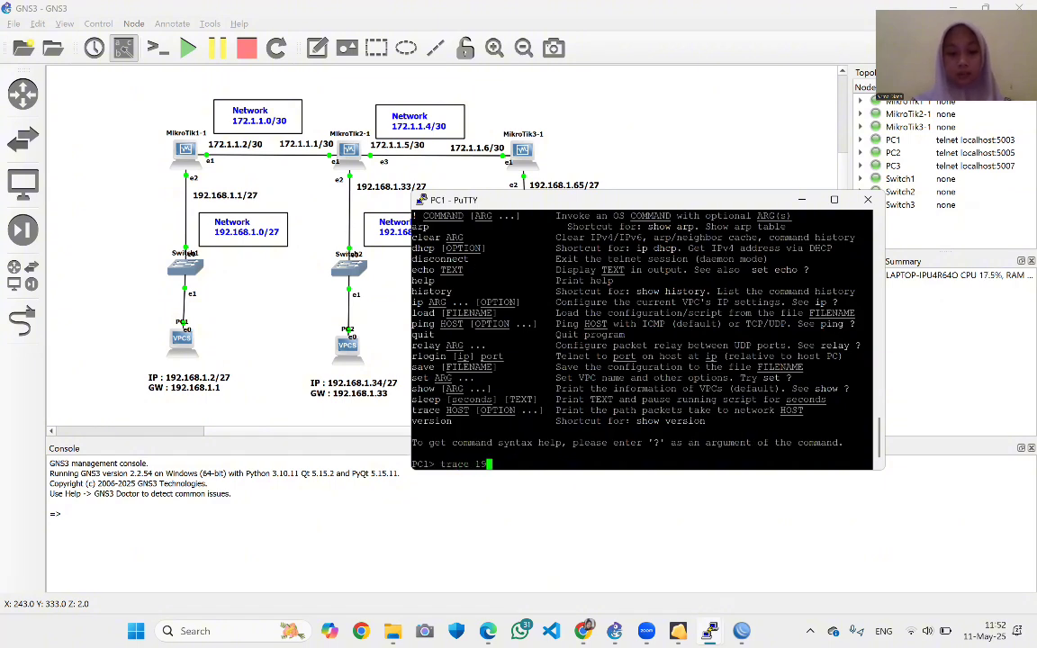
{"action": "type", "text": "2.168"}
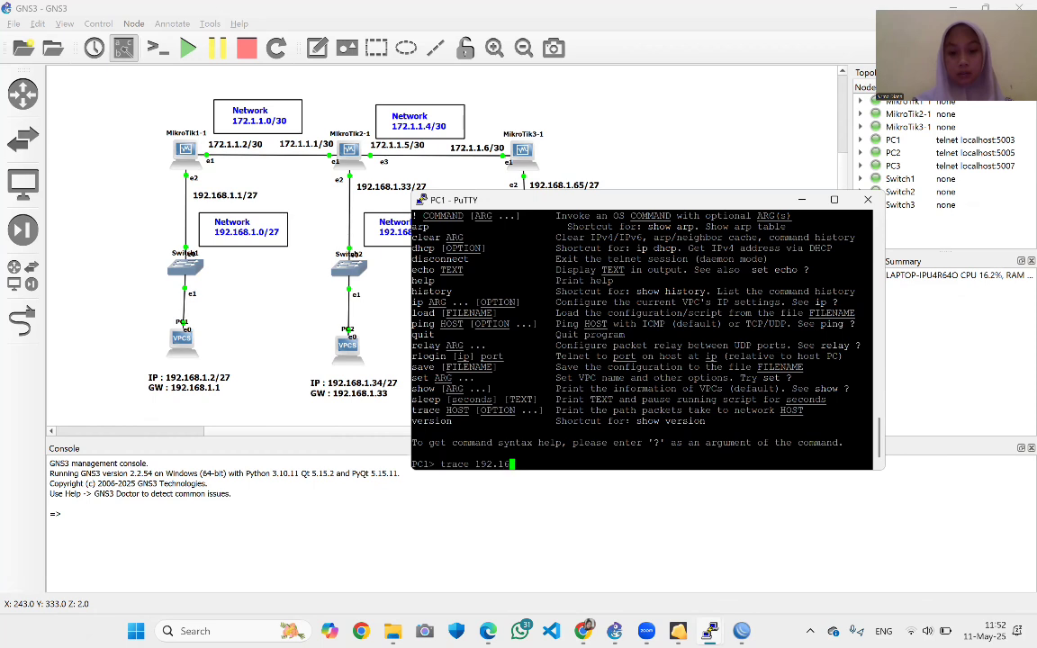
{"action": "type", "text": ".1.34"}
{"action": "key", "text": "Return"}
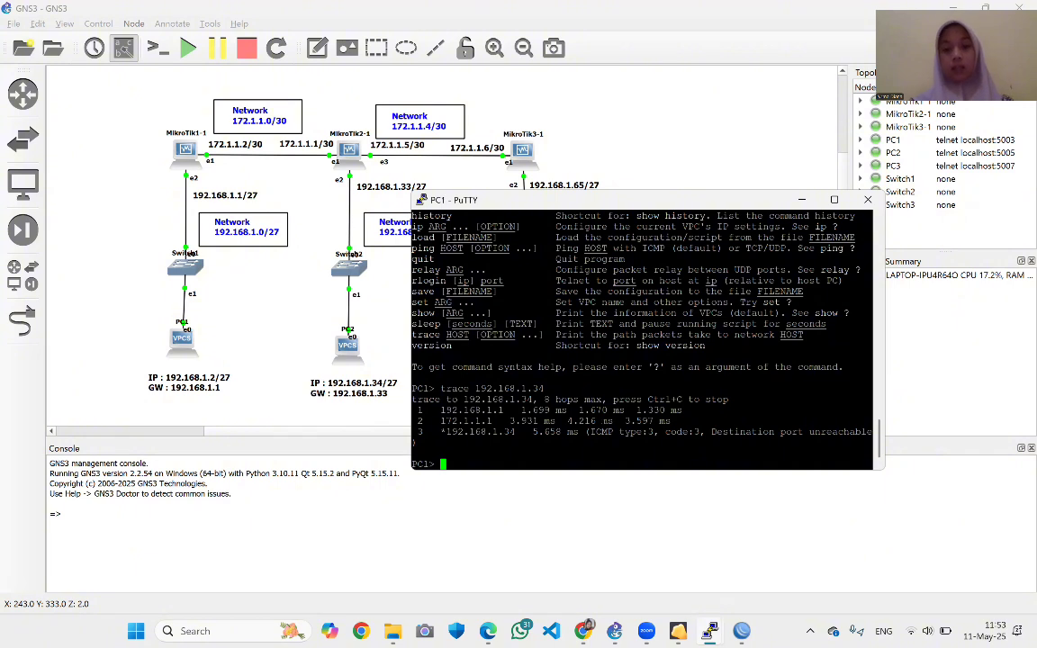
Highlight the first and second hop addresses in the trace output to follow the path to PC2
{"action": "double_click", "coordinate": [567, 400]}
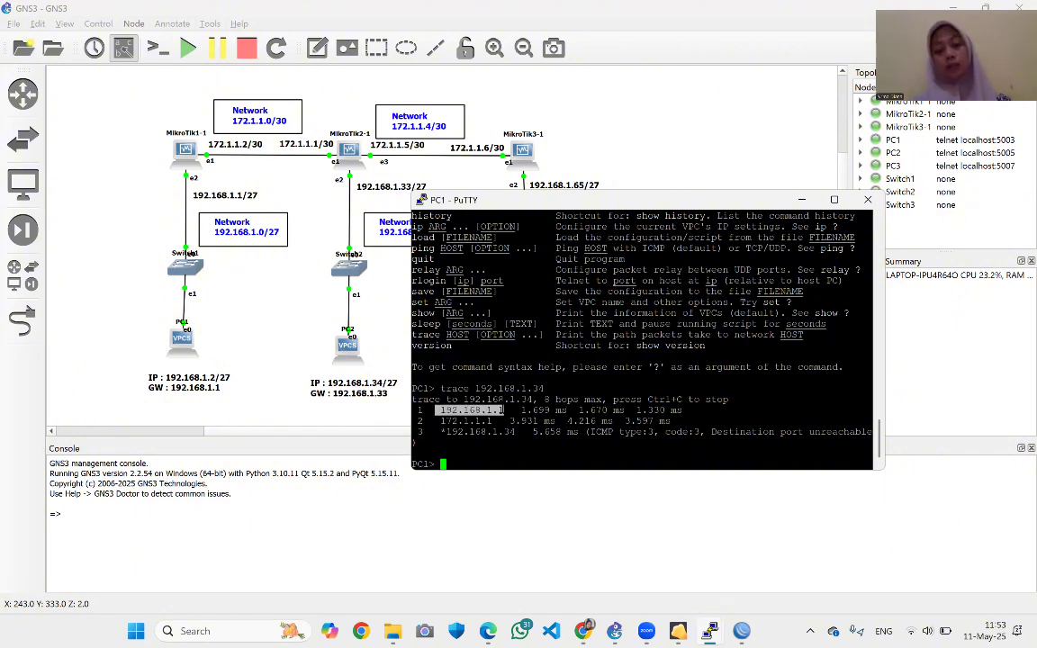
{"action": "left_click_drag", "start_coordinate": [440, 410], "coordinate": [507, 410]}
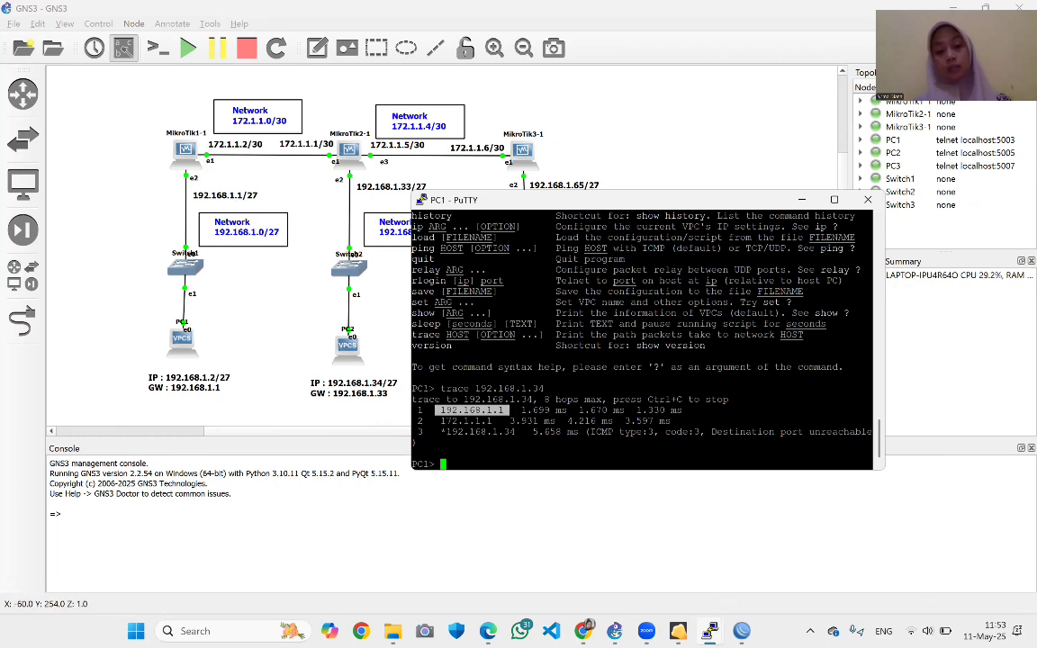
{"action": "left_click_drag", "start_coordinate": [440, 420], "coordinate": [510, 420]}
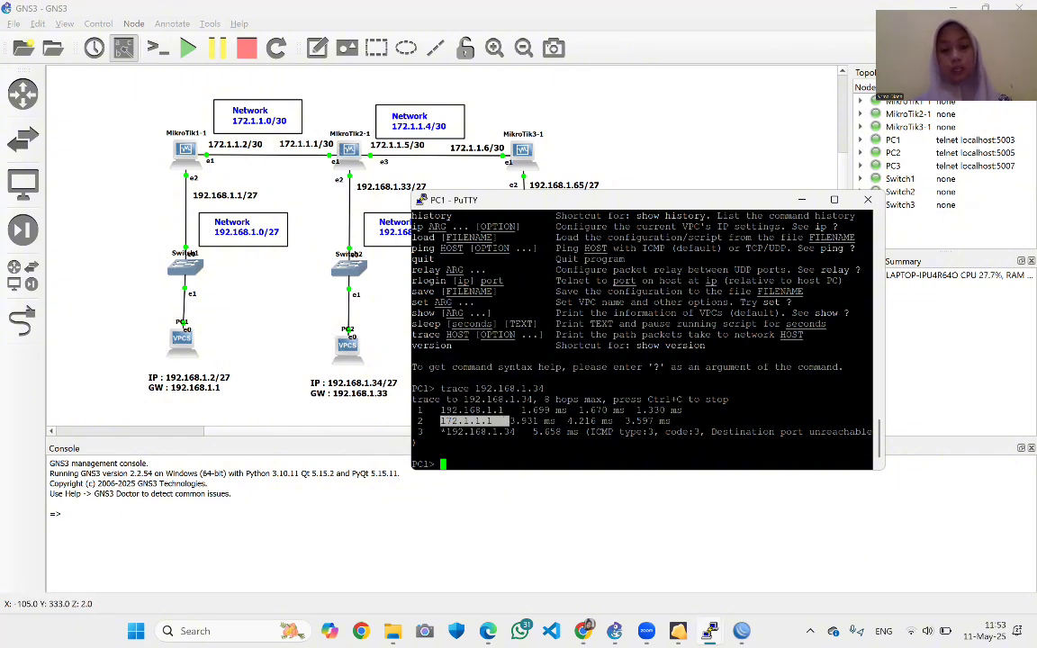
{"action": "left_click", "coordinate": [511, 421]}
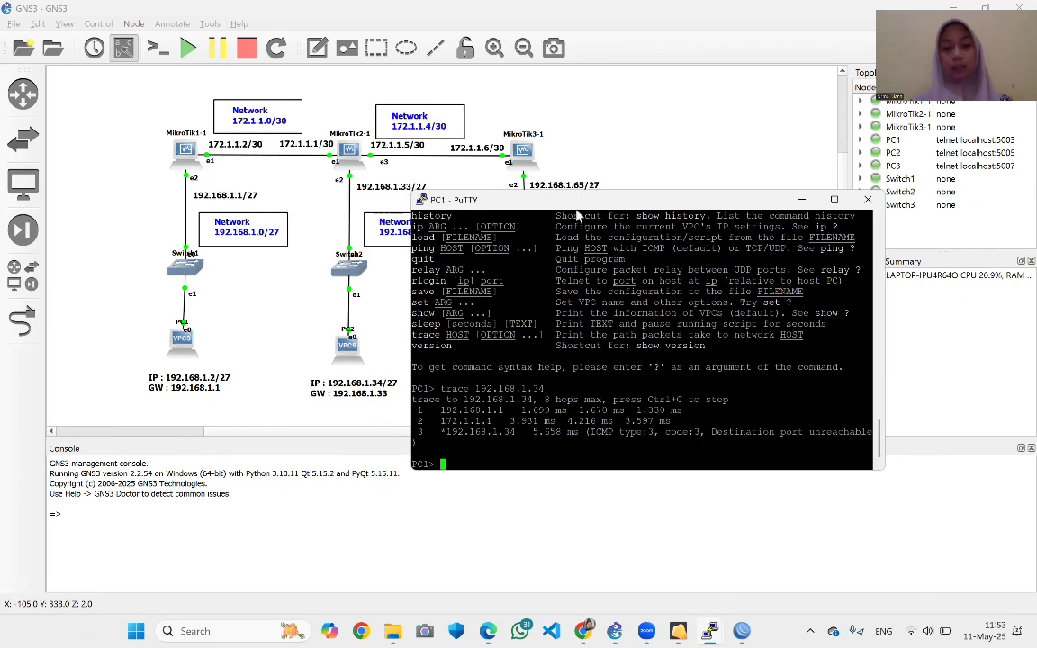
Move PC1's console clear of PC3's address label and ping PC3 at 192.168.1.66, stopping after four replies
{"action": "left_click_drag", "start_coordinate": [577, 202], "coordinate": [626, 75]}
{"action": "key", "text": "Up"}
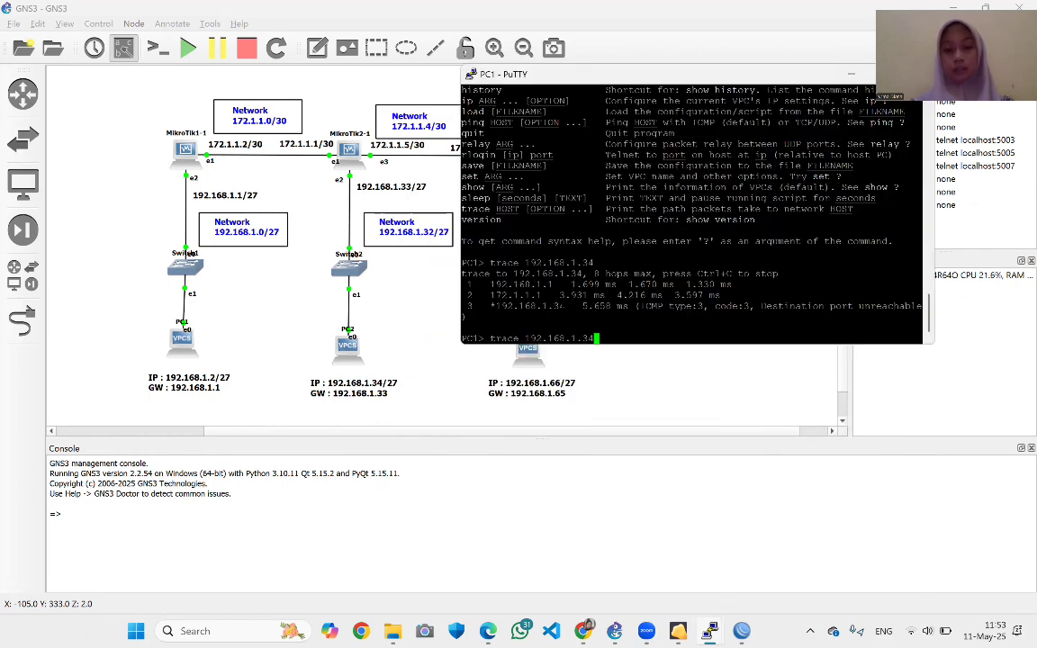
{"action": "key", "text": "Up"}
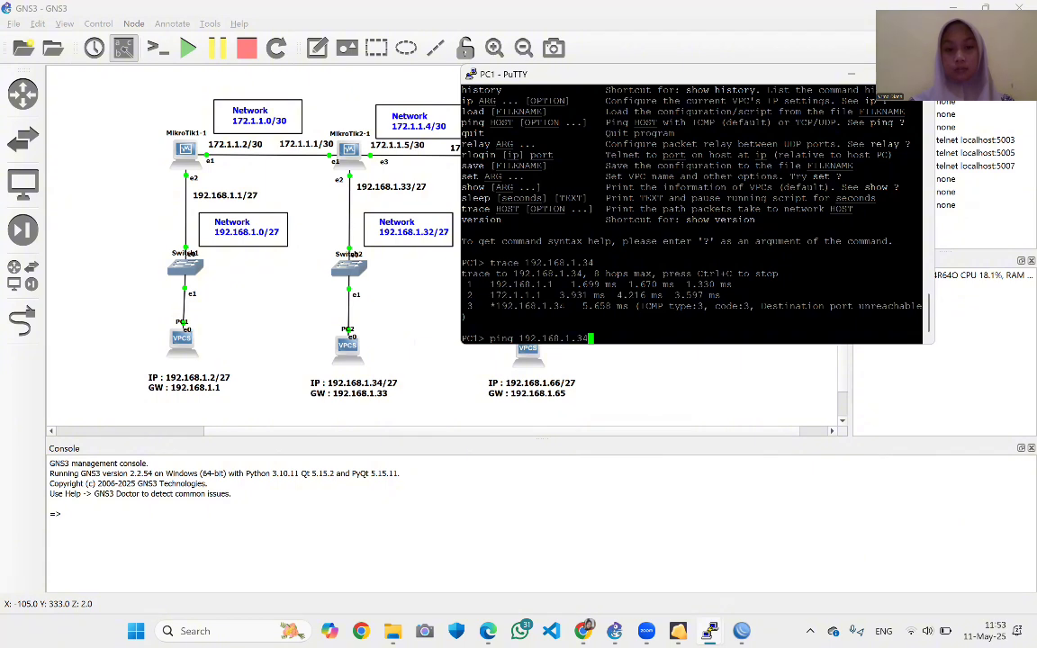
{"action": "key", "text": "BackSpace"}
{"action": "key", "text": "BackSpace"}
{"action": "type", "text": "66"}
{"action": "key", "text": "Return"}
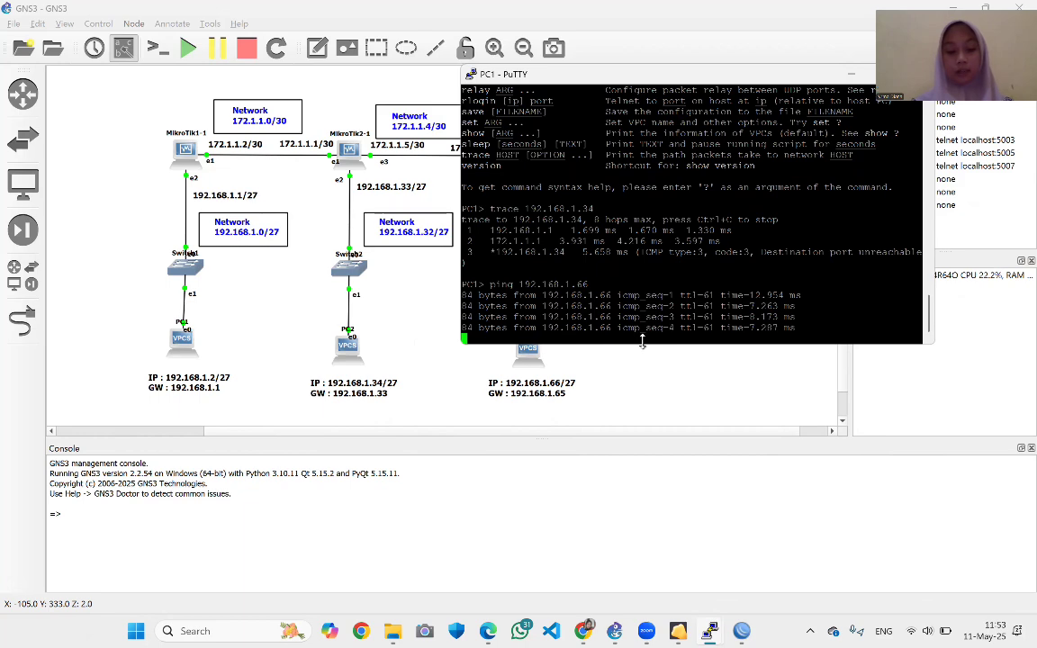
{"action": "key", "text": "ctrl+c"}
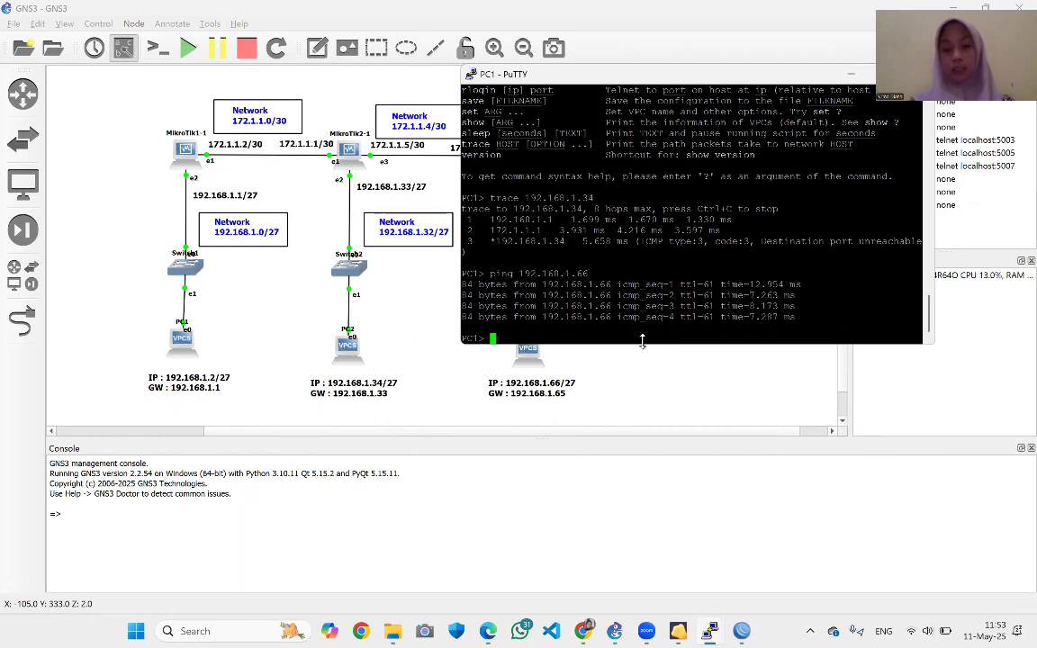
Show PC1's command help again and trace the route to PC3 at 192.168.1.66
{"action": "type", "text": "s"}
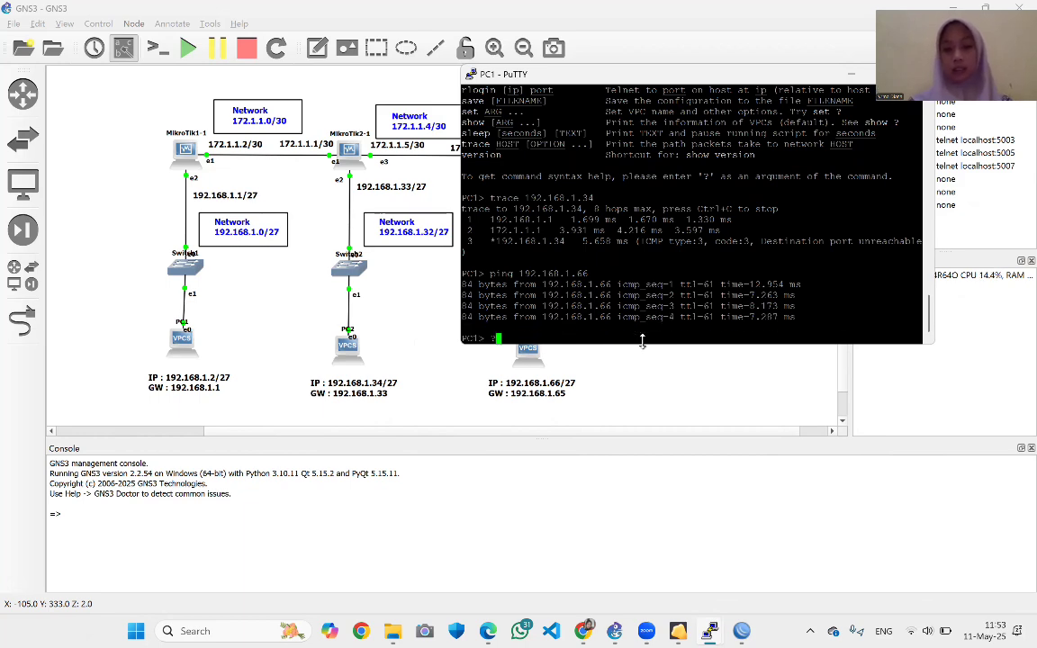
{"action": "key", "text": "Return"}
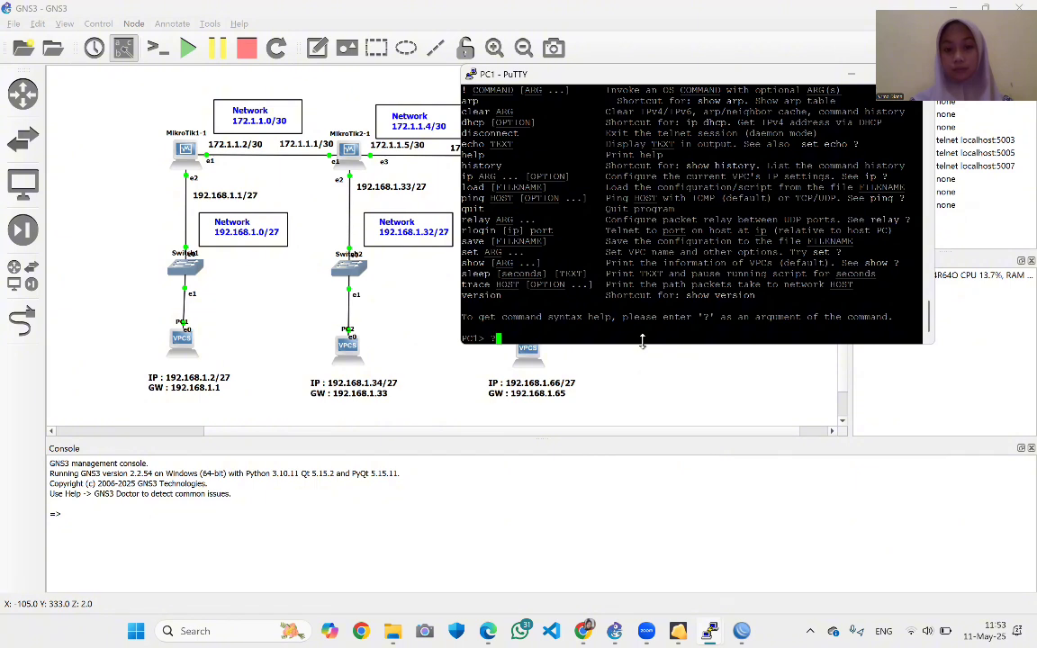
{"action": "type", "text": "trace 192.168.1.34"}
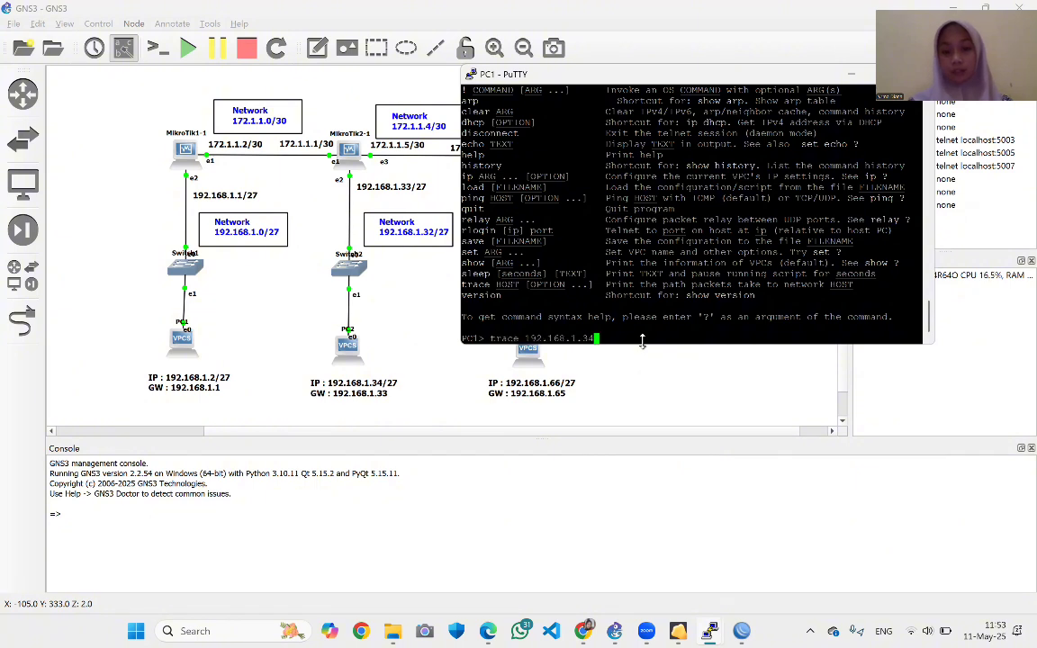
{"action": "key", "text": "BackSpace"}
{"action": "key", "text": "BackSpace"}
{"action": "type", "text": "66"}
{"action": "key", "text": "Return"}
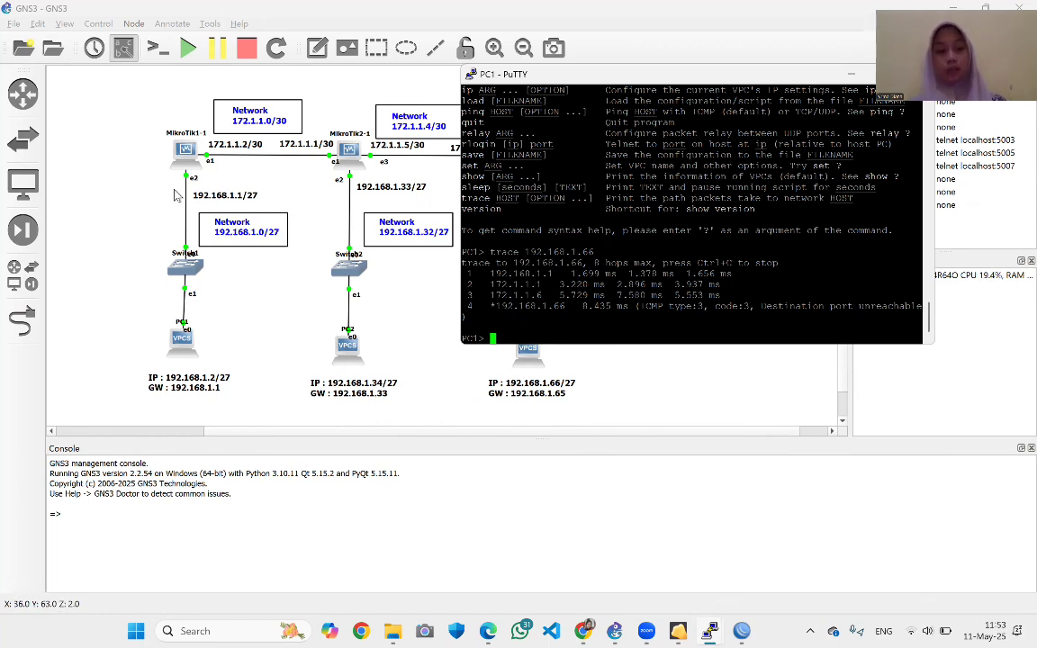
Highlight the hop addresses in PC1's trace to PC3, moving the console clear of the MikroTik3-1 link to follow the path
{"action": "left_click_drag", "start_coordinate": [463, 273], "coordinate": [563, 283]}
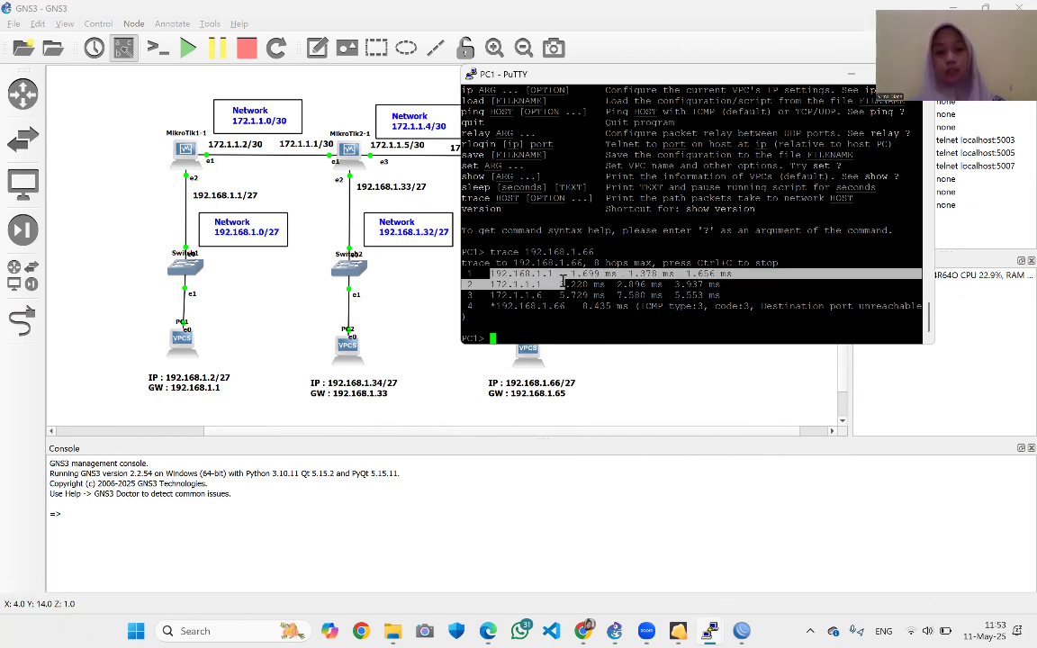
{"action": "left_click_drag", "start_coordinate": [490, 274], "coordinate": [552, 274]}
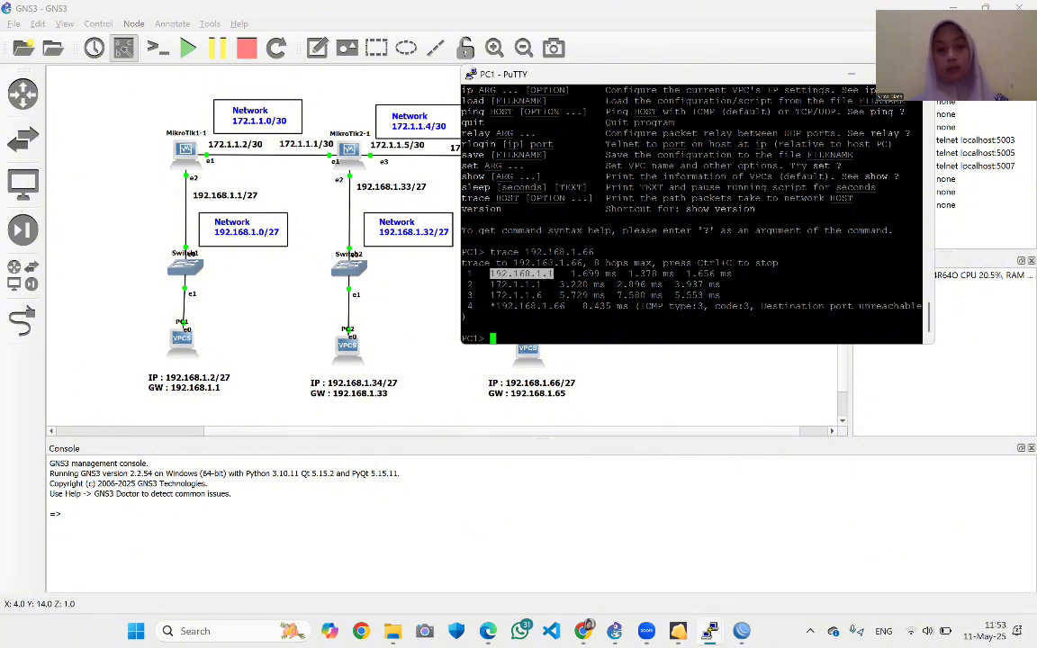
{"action": "left_click_drag", "start_coordinate": [487, 274], "coordinate": [543, 282]}
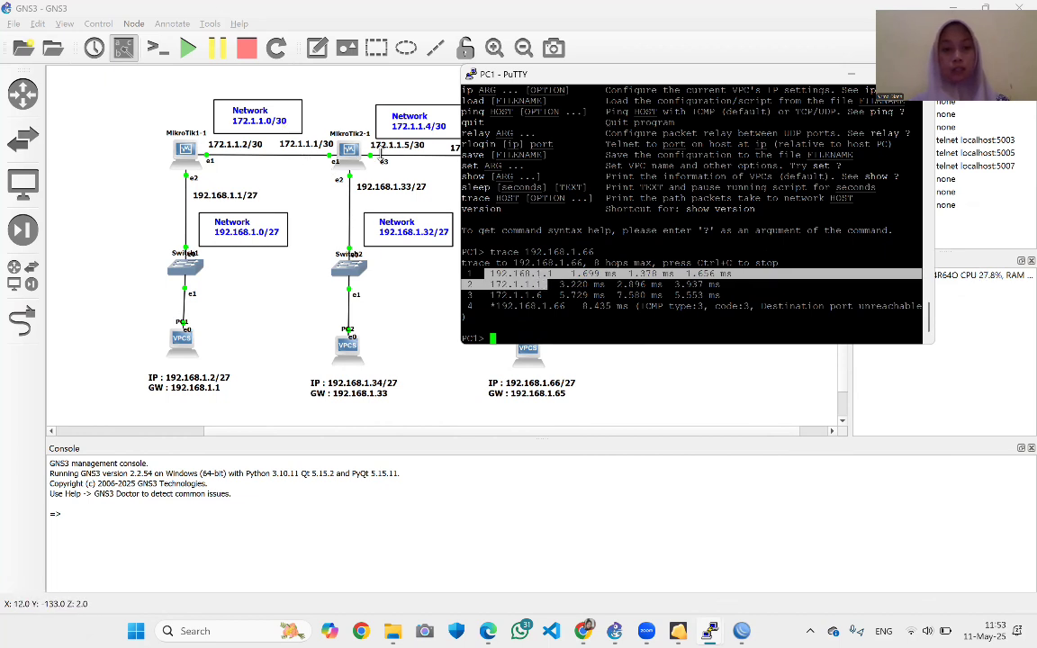
{"action": "left_click", "coordinate": [490, 293]}
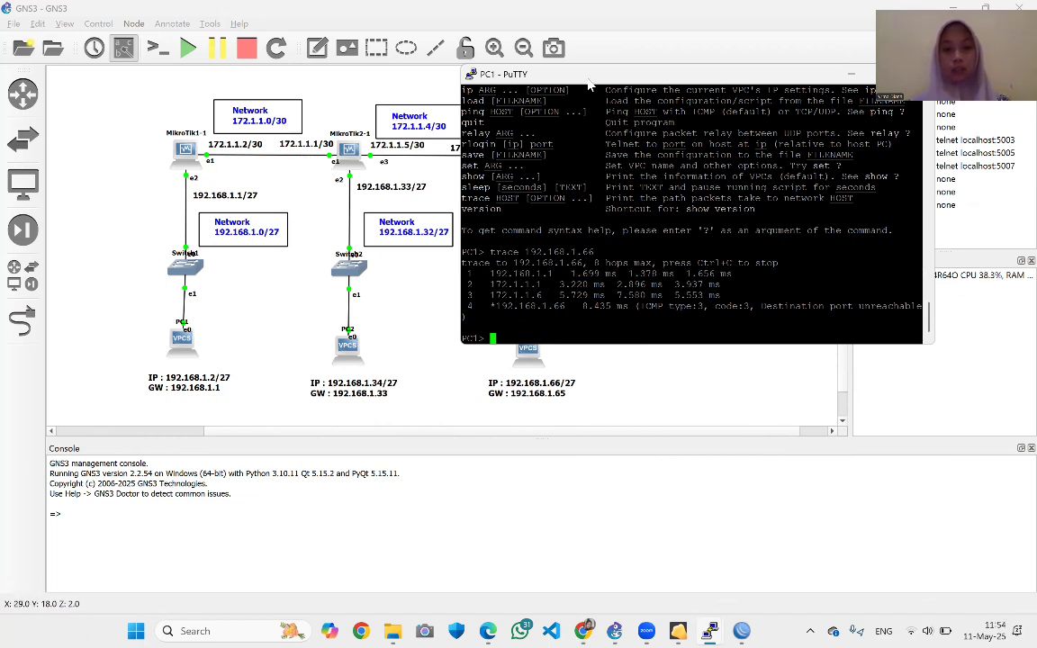
{"action": "left_click_drag", "start_coordinate": [588, 80], "coordinate": [692, 160]}
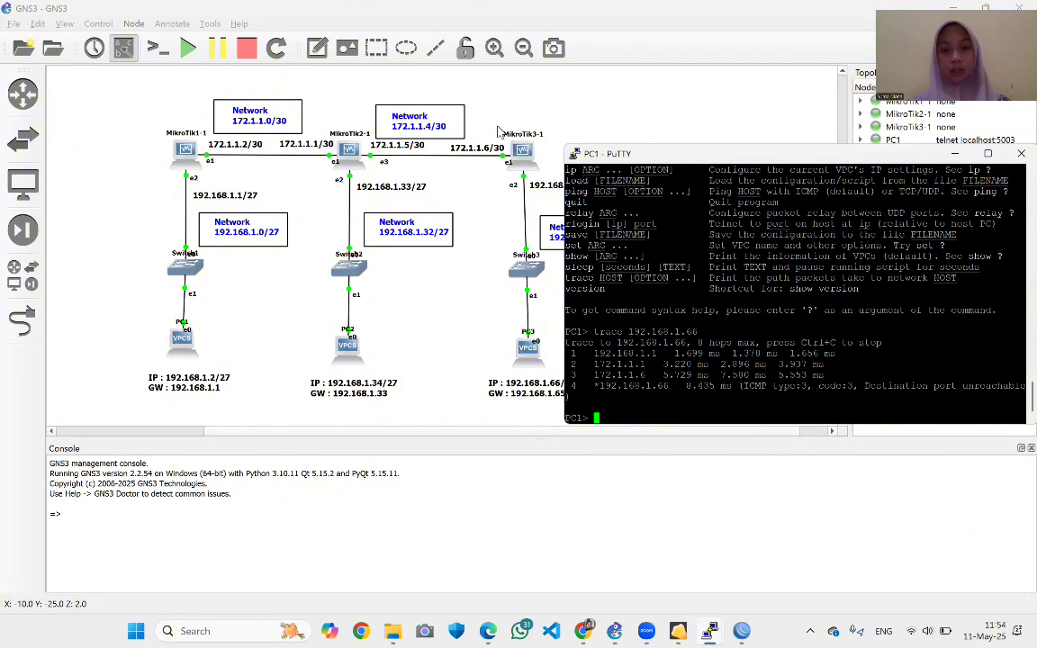
{"action": "left_click_drag", "start_coordinate": [595, 375], "coordinate": [650, 375]}
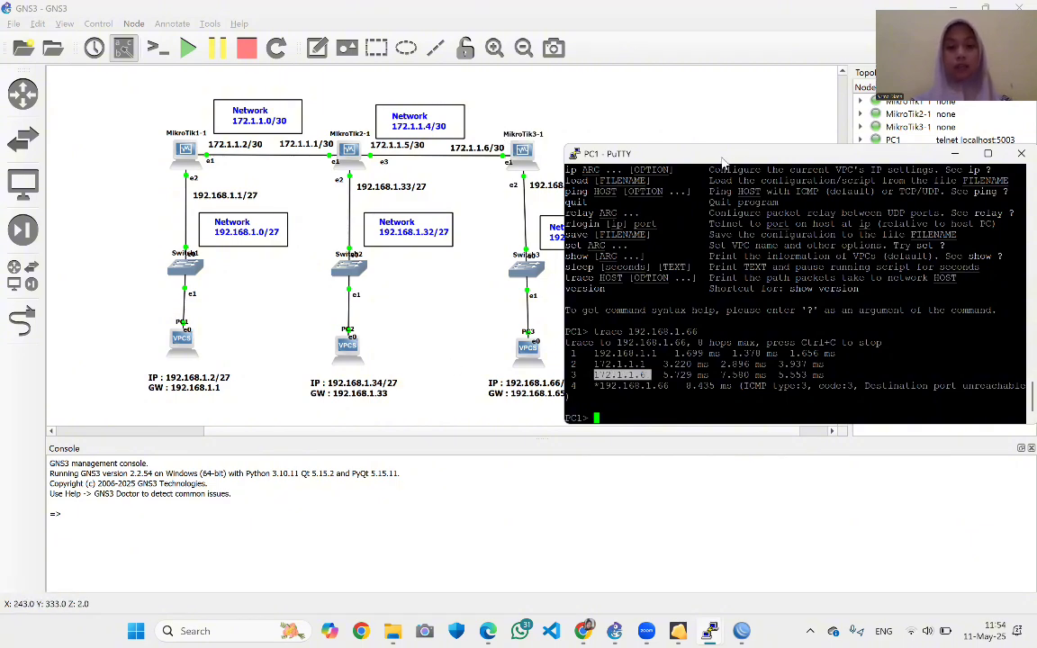
{"action": "left_click_drag", "start_coordinate": [723, 160], "coordinate": [648, 137]}
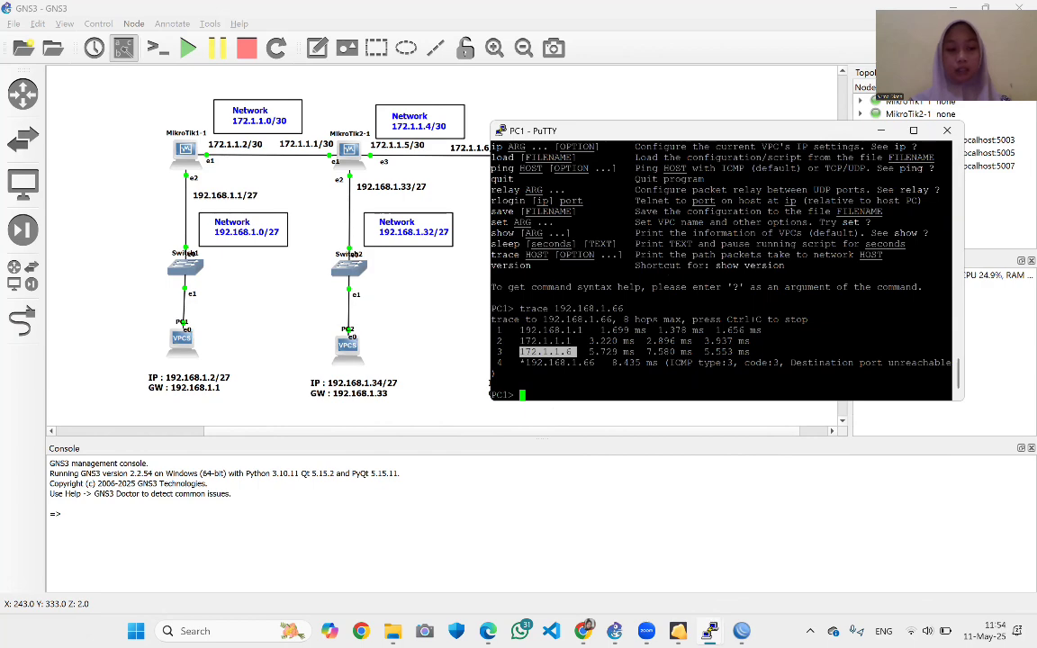
Minimize PC1's console, bring up PC2's console, and ping PC1 at 192.168.1.2, stopping after three replies
{"action": "left_click", "coordinate": [880, 132]}
{"action": "mouse_move", "coordinate": [709, 631]}
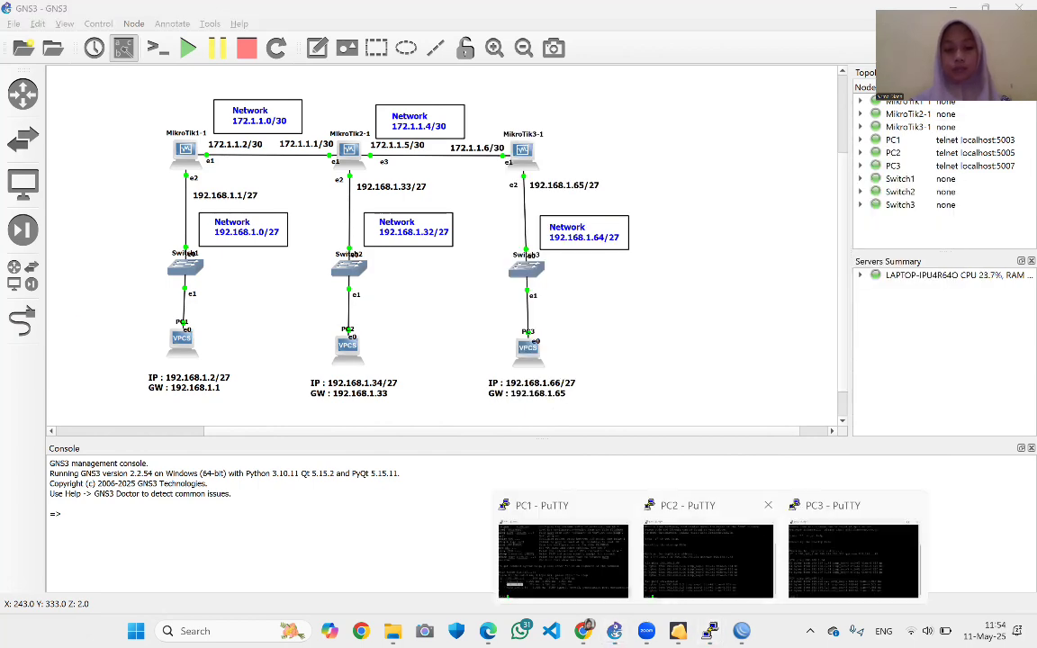
{"action": "left_click", "coordinate": [707, 553]}
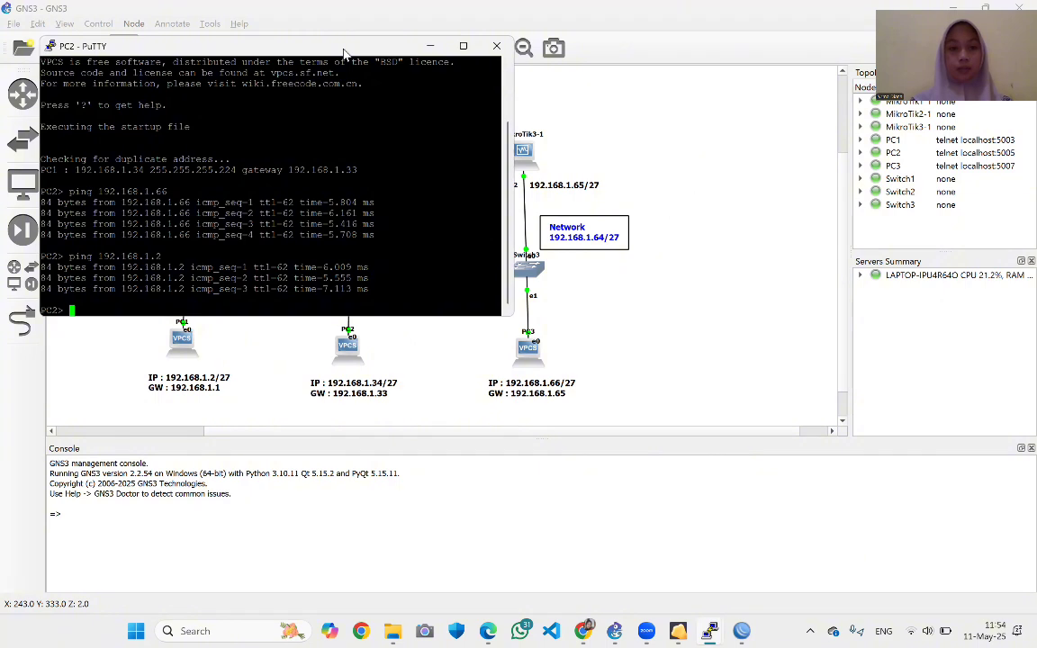
{"action": "left_click_drag", "start_coordinate": [345, 53], "coordinate": [543, 47]}
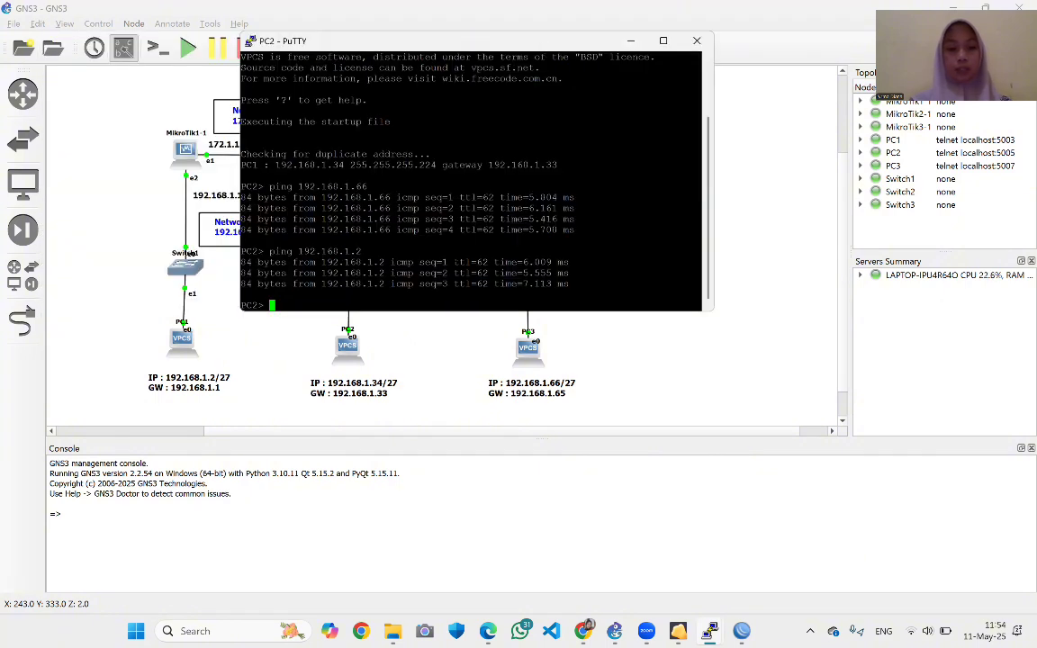
{"action": "key", "text": "Up"}
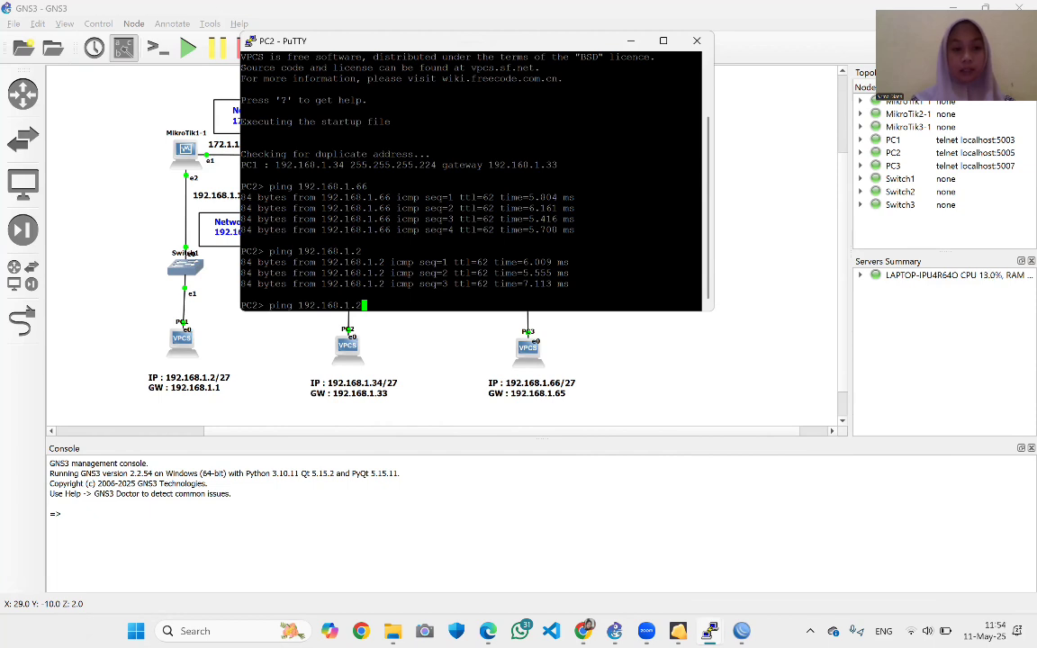
{"action": "key", "text": "Return"}
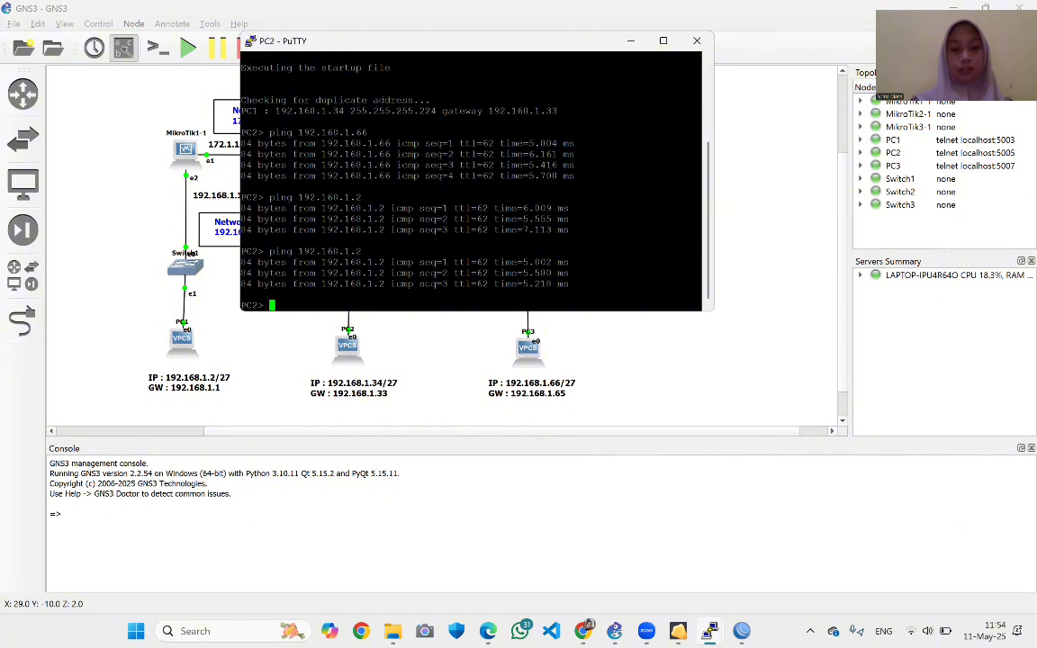
List PC2's available console commands and trace the route to PC1 at 192.168.1.2
{"action": "type", "text": "?"}
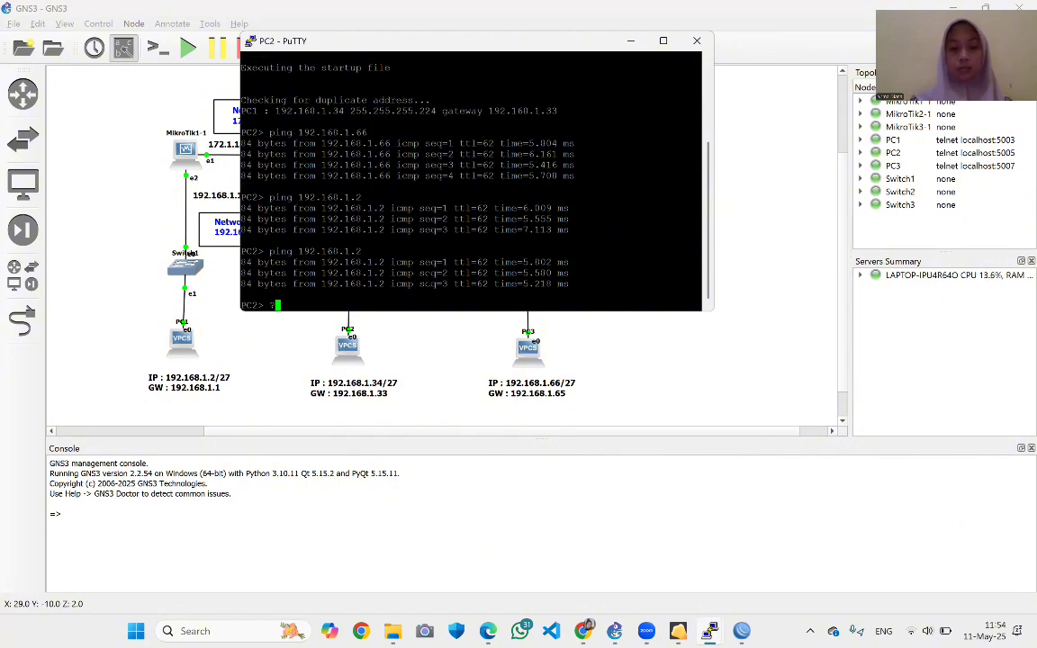
{"action": "key", "text": "Return"}
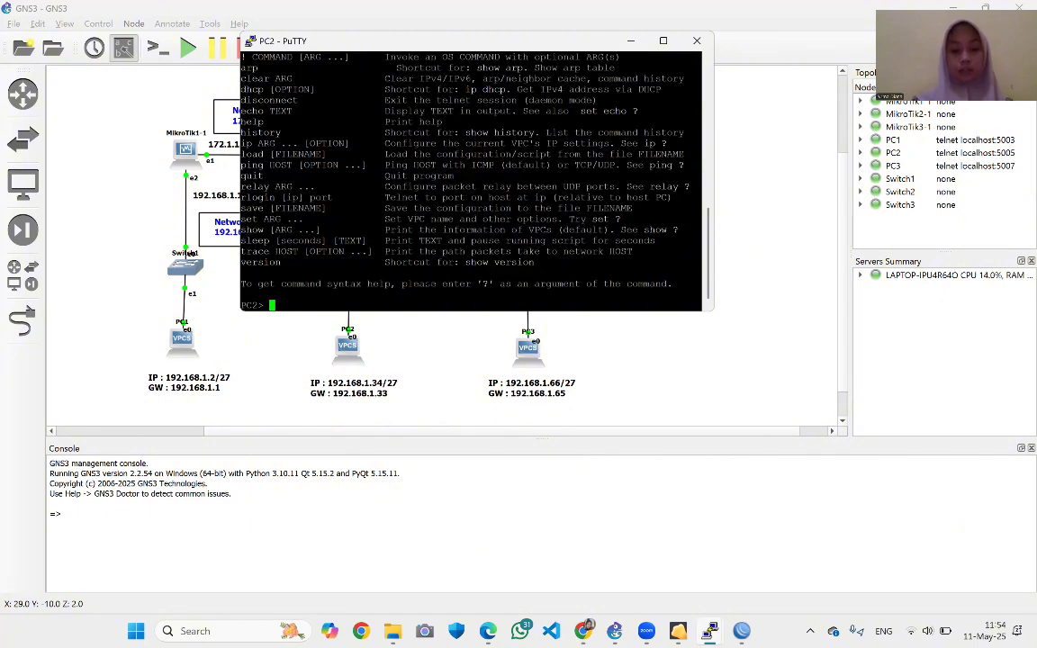
{"action": "type", "text": "t"}
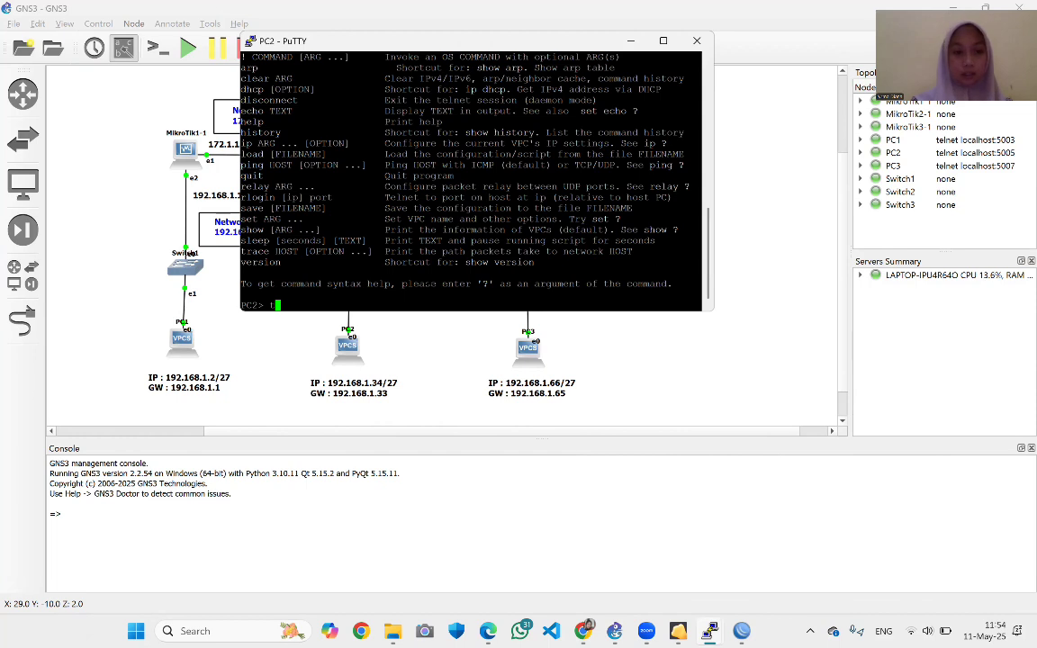
{"action": "type", "text": "race"}
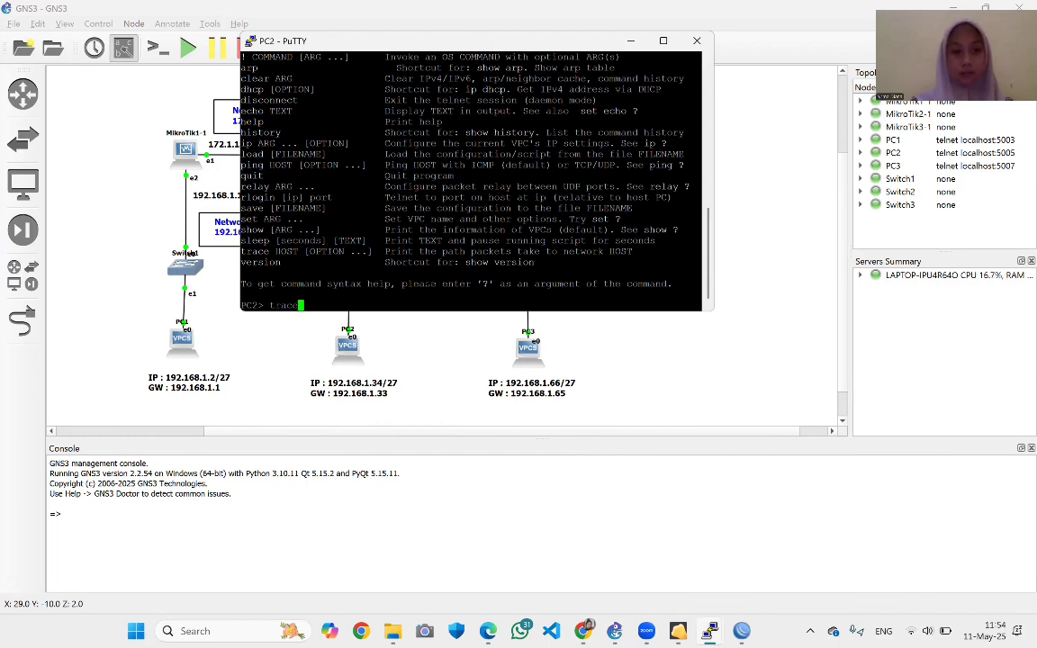
{"action": "type", "text": " 192"}
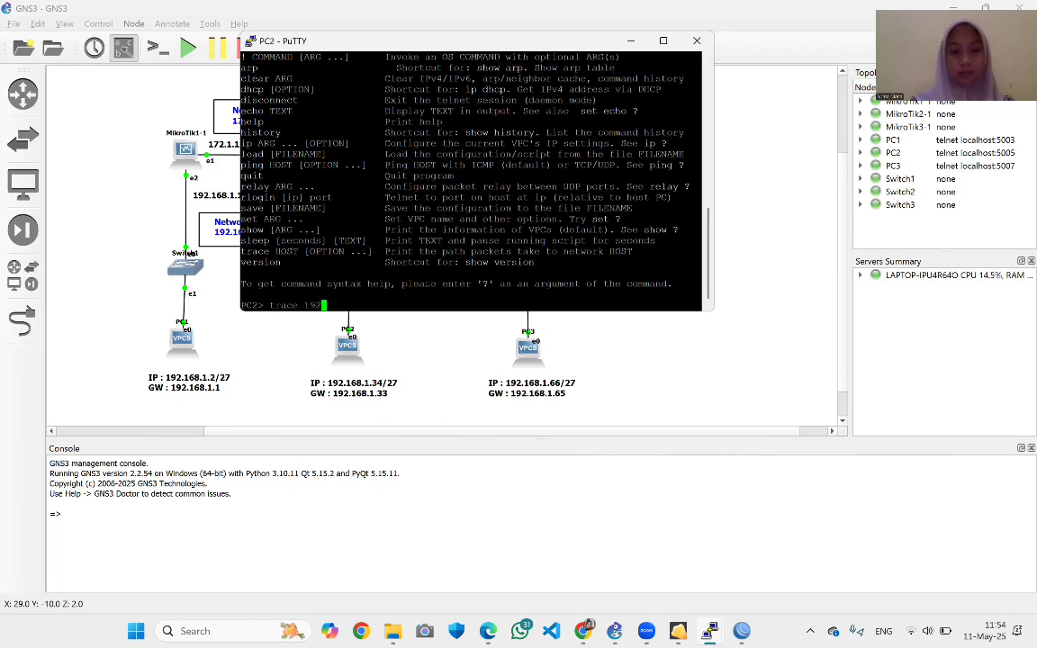
{"action": "type", "text": ".1"}
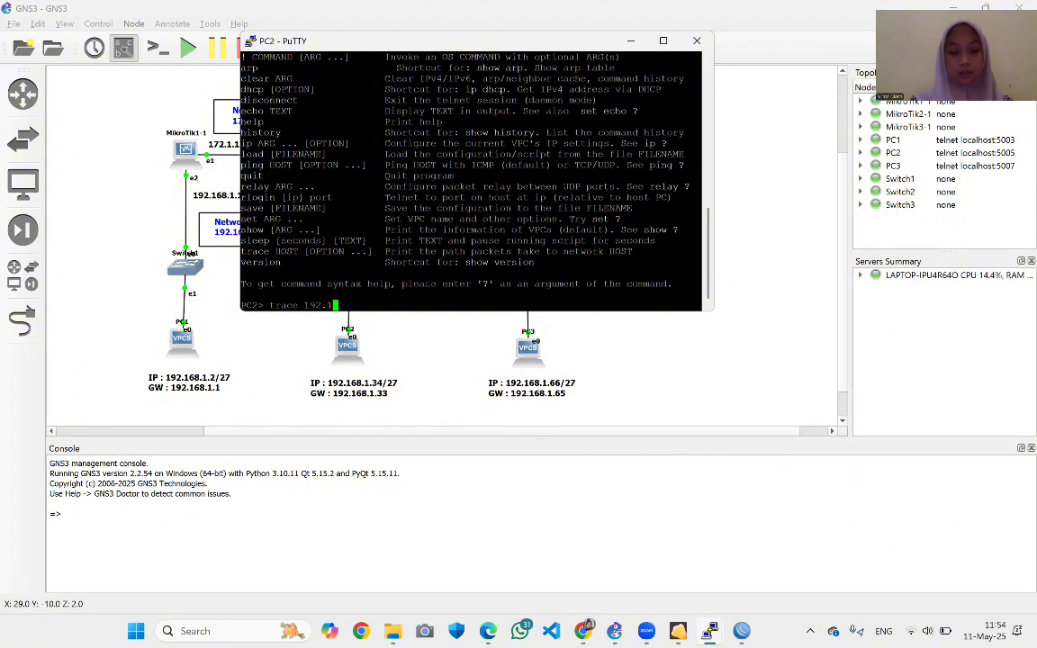
{"action": "type", "text": "68.1.2"}
{"action": "key", "text": "Return"}
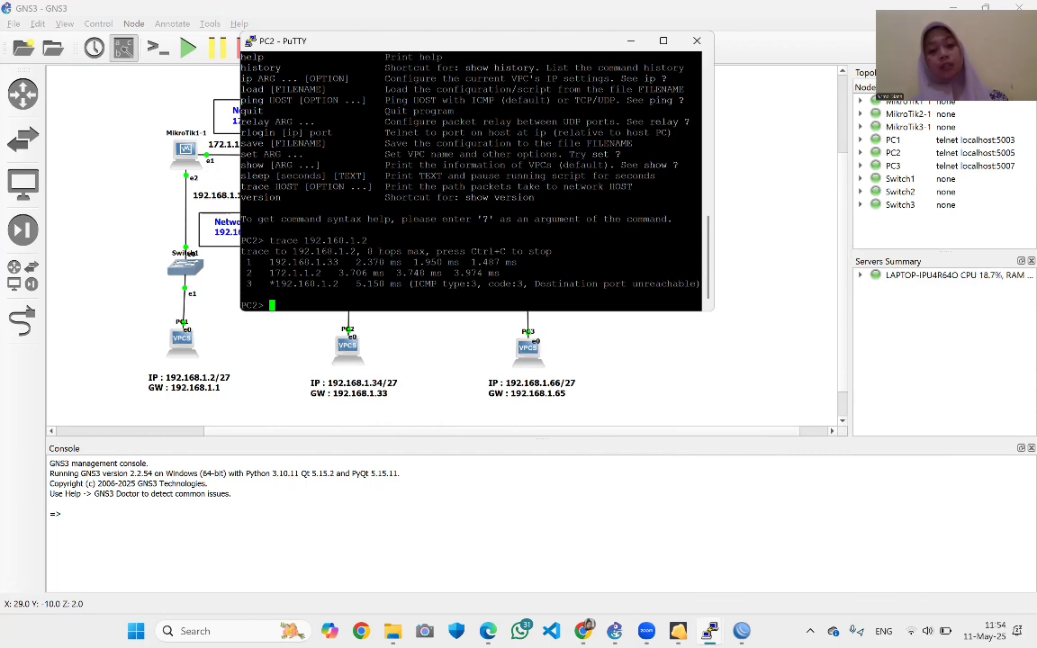
Move PC2's console clear of the routers and highlight the first and second hop addresses in the trace to PC1
{"action": "left_click_drag", "start_coordinate": [380, 252], "coordinate": [407, 252]}
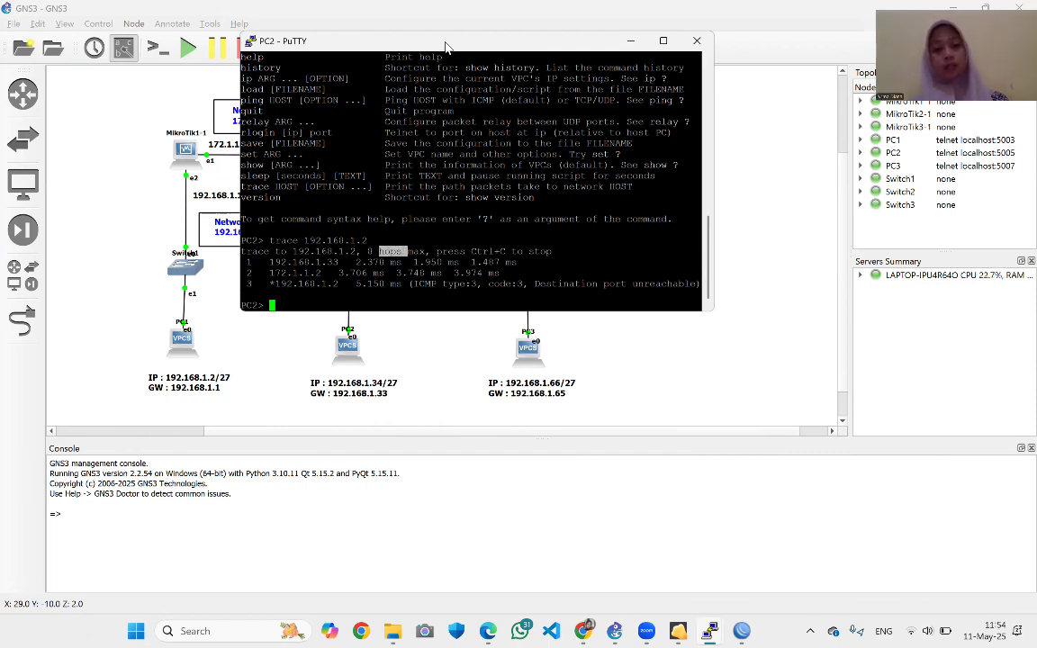
{"action": "left_click_drag", "start_coordinate": [445, 46], "coordinate": [630, 214]}
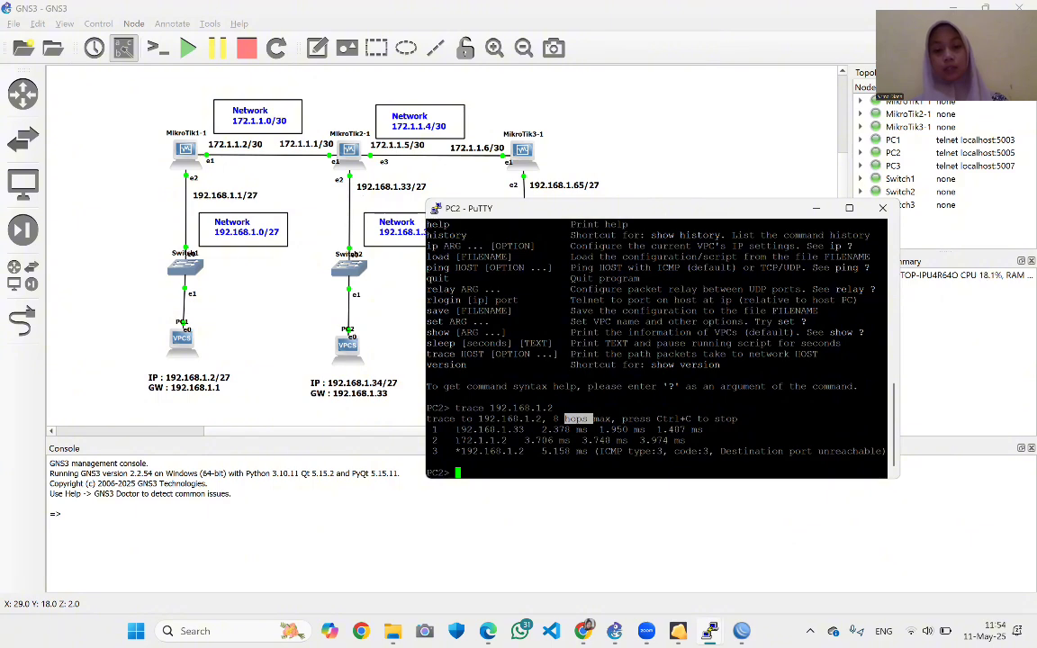
{"action": "left_click_drag", "start_coordinate": [456, 429], "coordinate": [520, 429]}
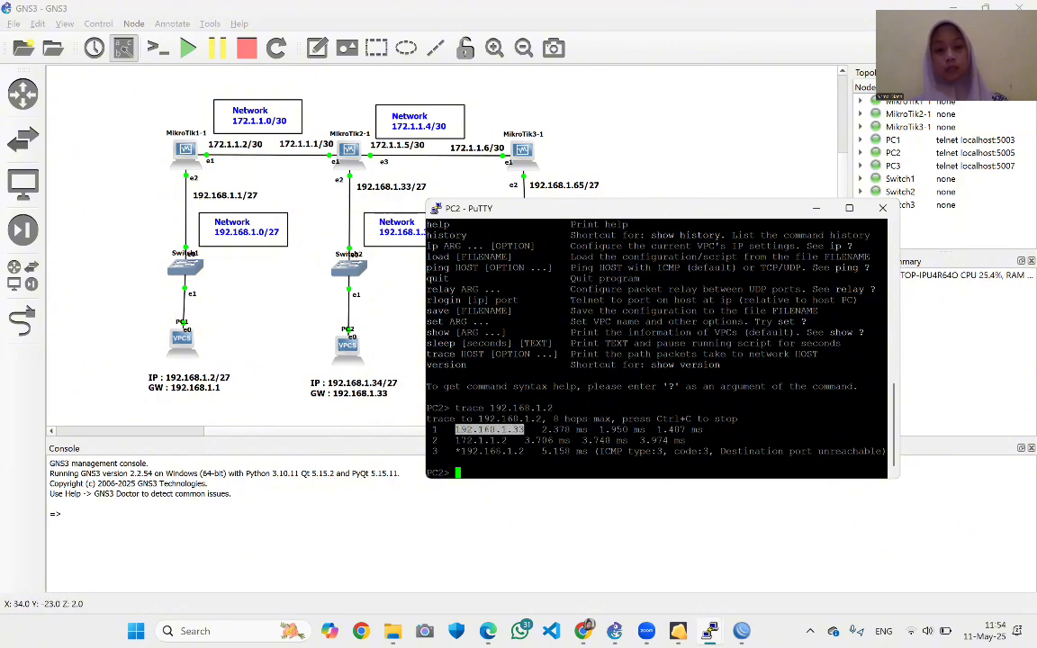
{"action": "left_click_drag", "start_coordinate": [455, 440], "coordinate": [512, 440]}
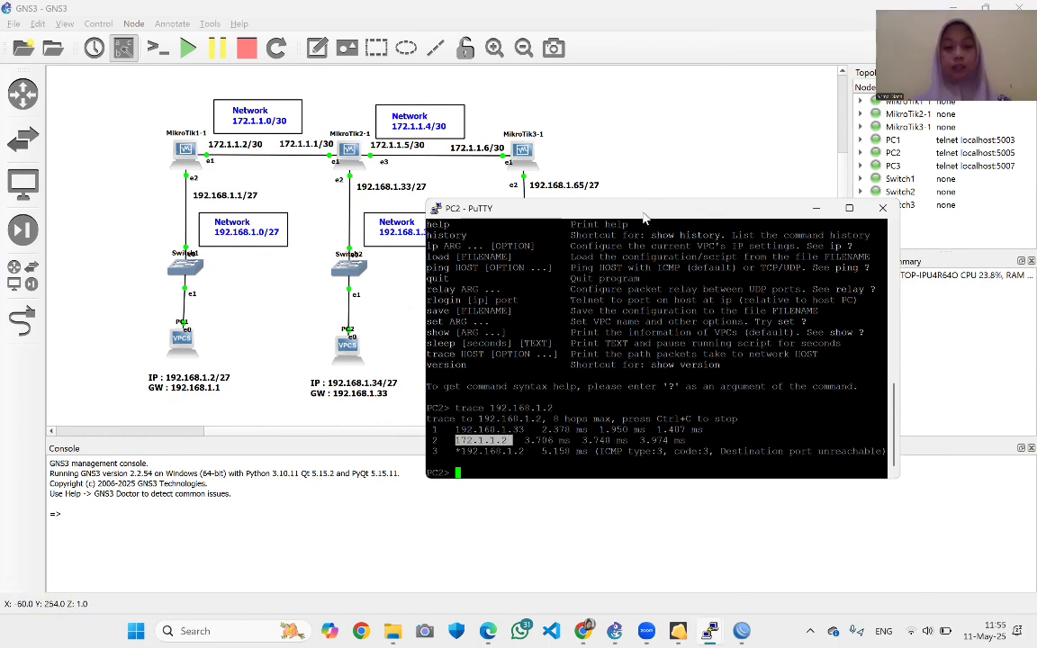
Move PC2's console clear of PC3's address label and ping PC3 at 192.168.1.66, stopping after three replies
{"action": "left_click_drag", "start_coordinate": [644, 216], "coordinate": [509, 49]}
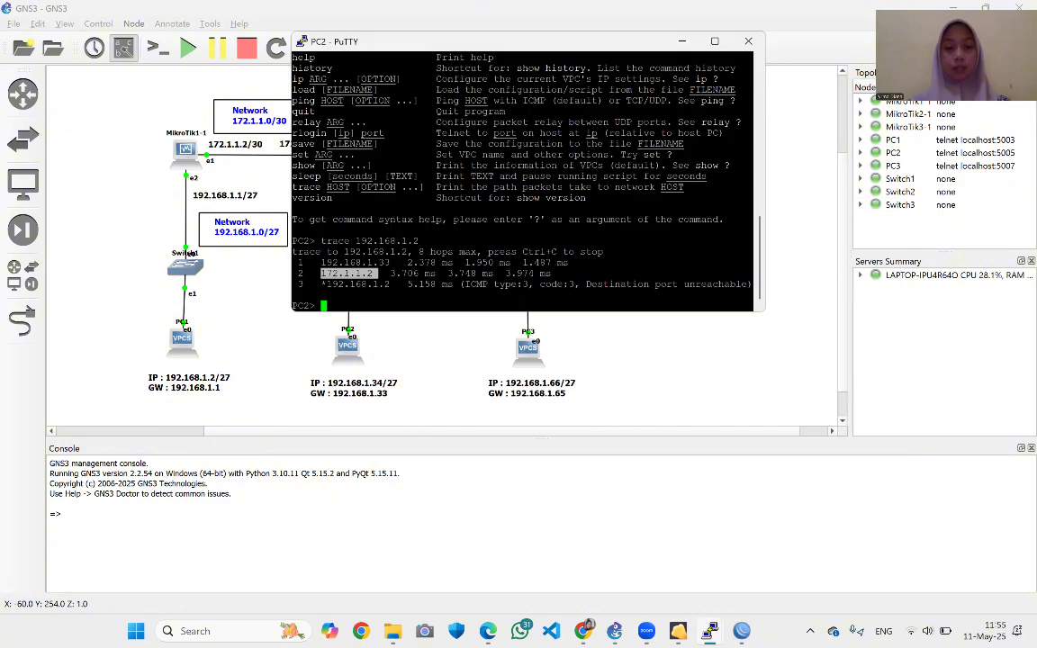
{"action": "key", "text": "Up"}
{"action": "key", "text": "Up"}
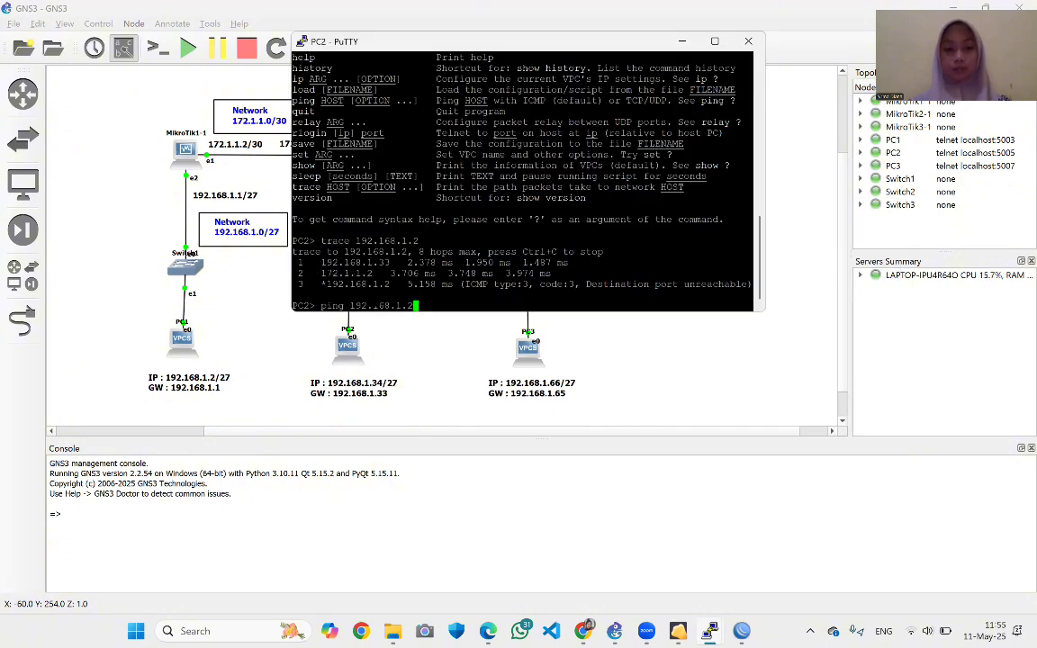
{"action": "key", "text": "BackSpace"}
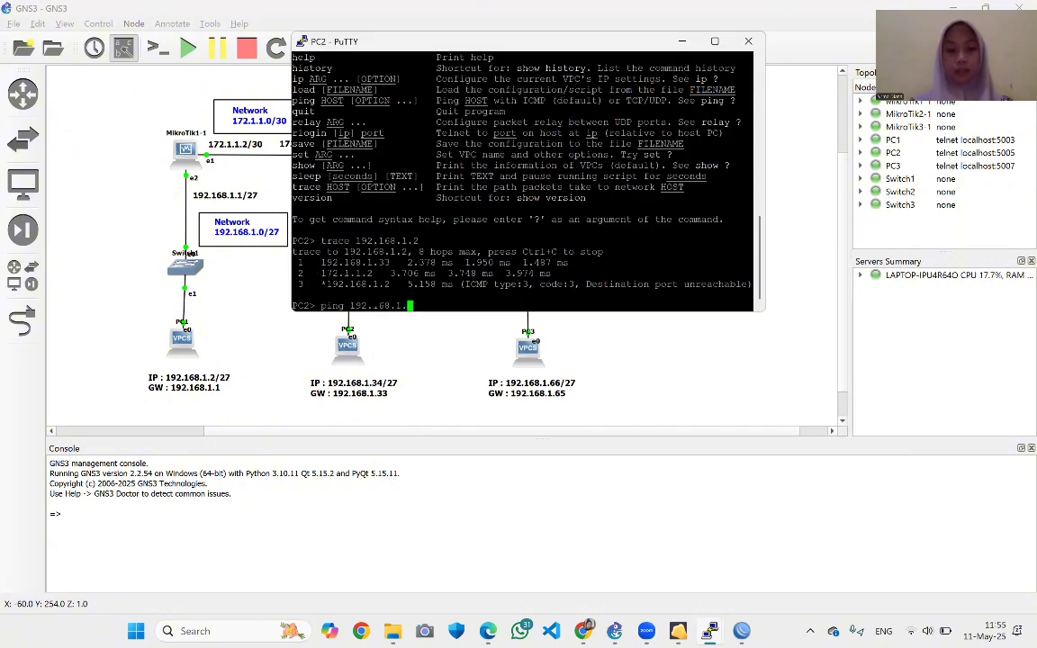
{"action": "type", "text": "66"}
{"action": "key", "text": "Return"}
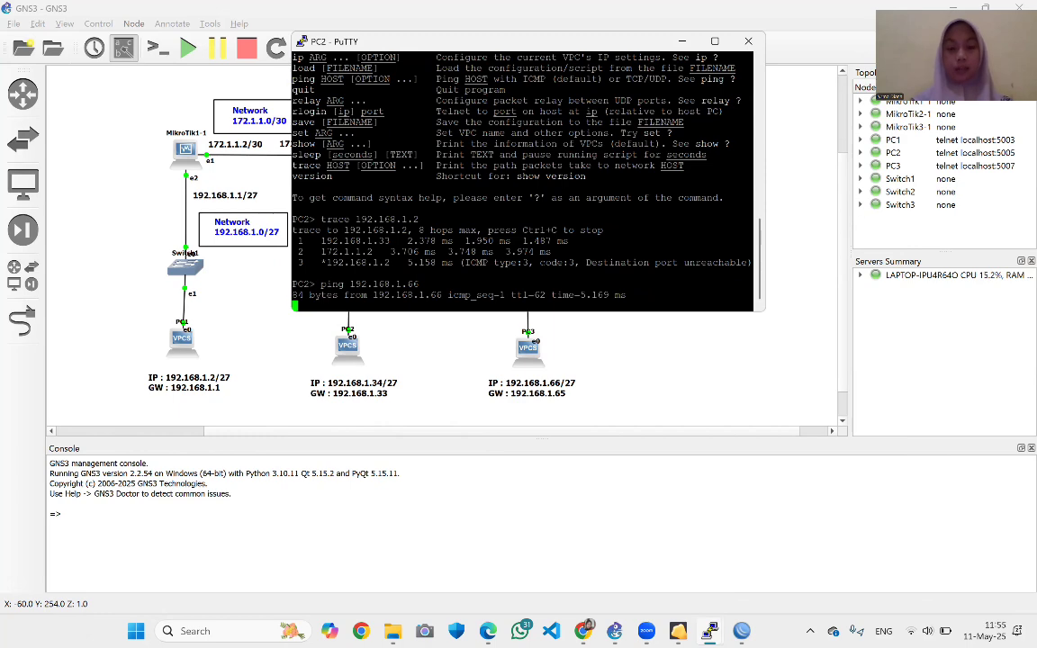
{"action": "key", "text": "ctrl+c"}
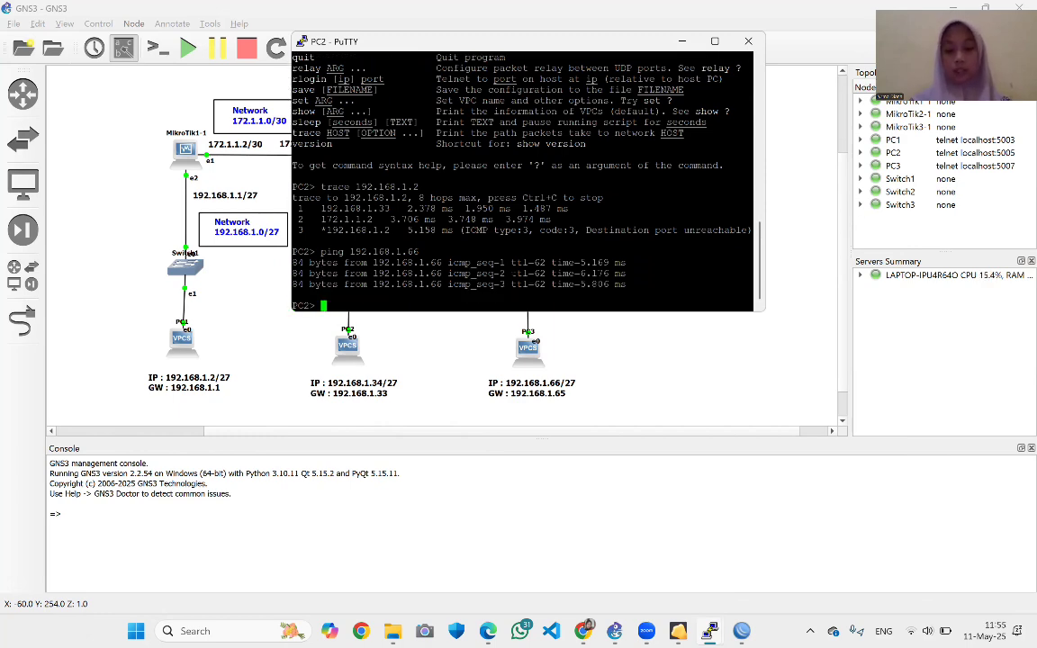
Show PC2's command help again and trace the route to PC3 at 192.168.1.66
{"action": "type", "text": "?"}
{"action": "key", "text": "Return"}
{"action": "type", "text": "trace 192.168.1."}
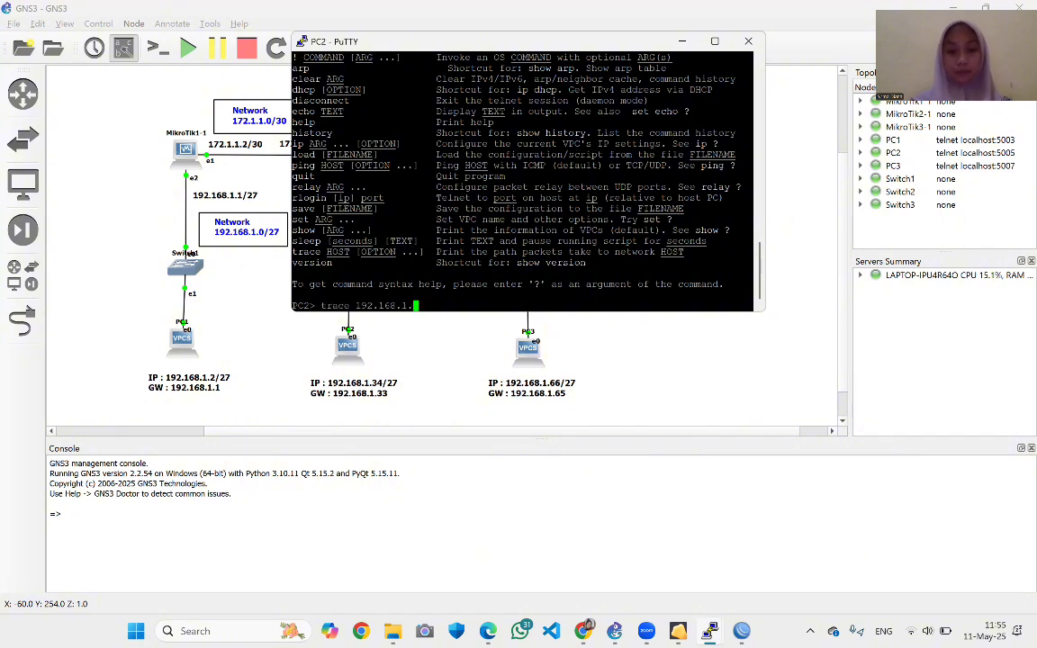
{"action": "type", "text": "266"}
{"action": "key", "text": "Return"}
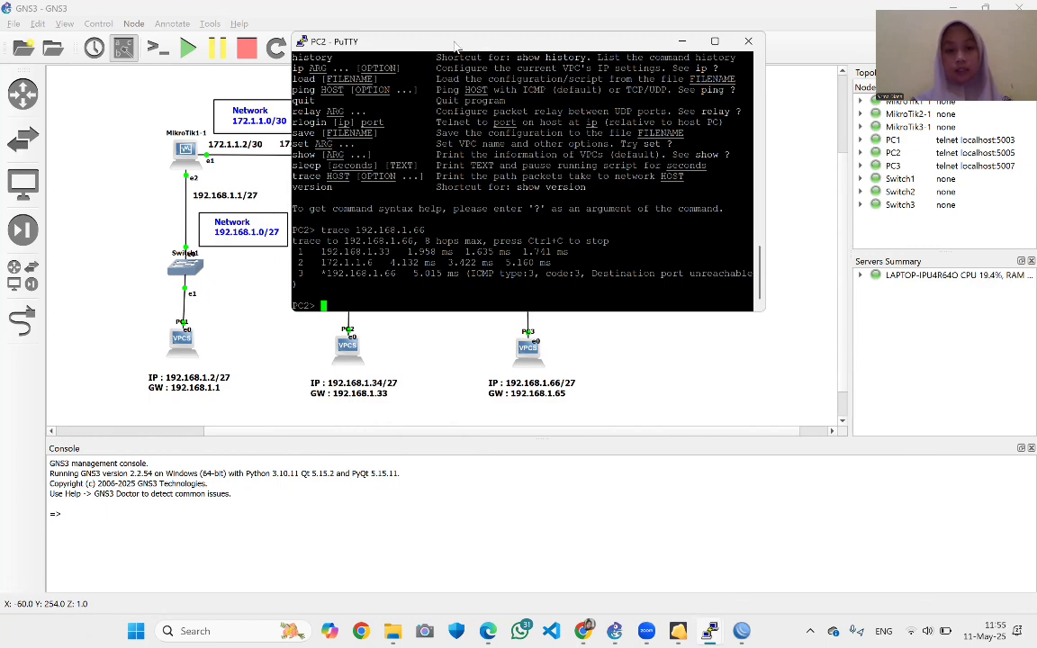
Uncover the router links behind PC2's console and highlight the first and second hop addresses in the trace to PC3
{"action": "left_click_drag", "start_coordinate": [455, 45], "coordinate": [673, 236]}
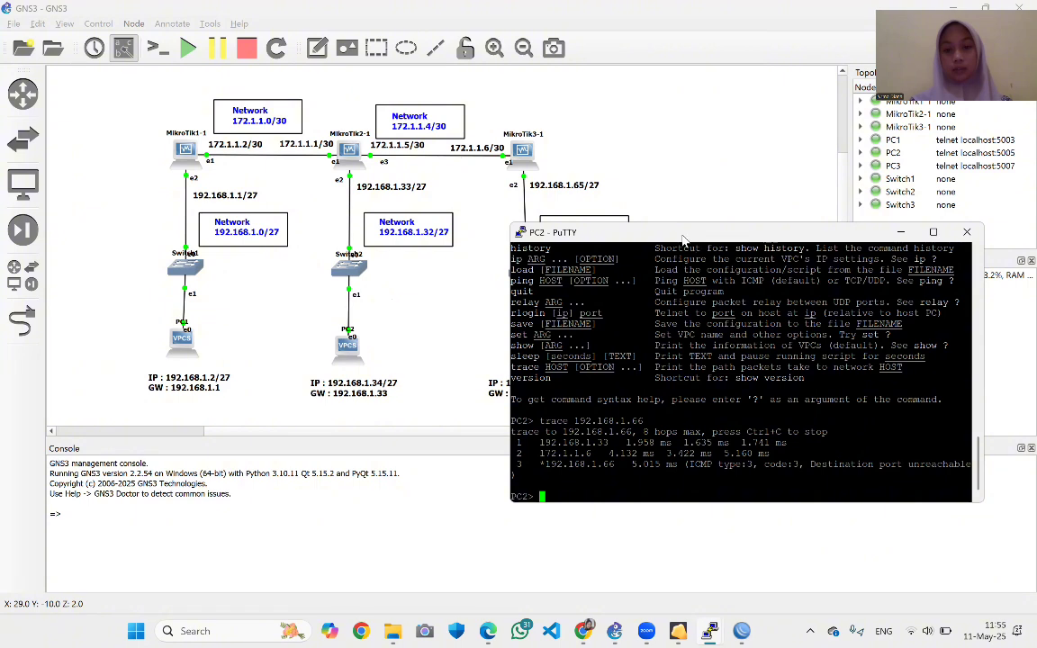
{"action": "left_click_drag", "start_coordinate": [684, 241], "coordinate": [660, 242]}
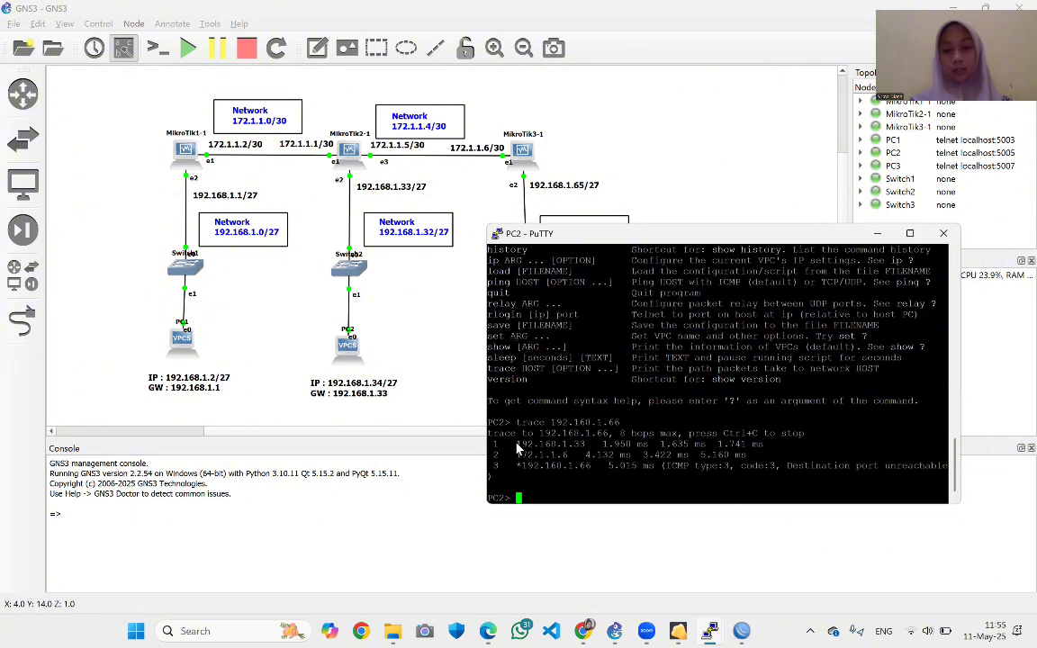
{"action": "left_click_drag", "start_coordinate": [517, 445], "coordinate": [588, 441]}
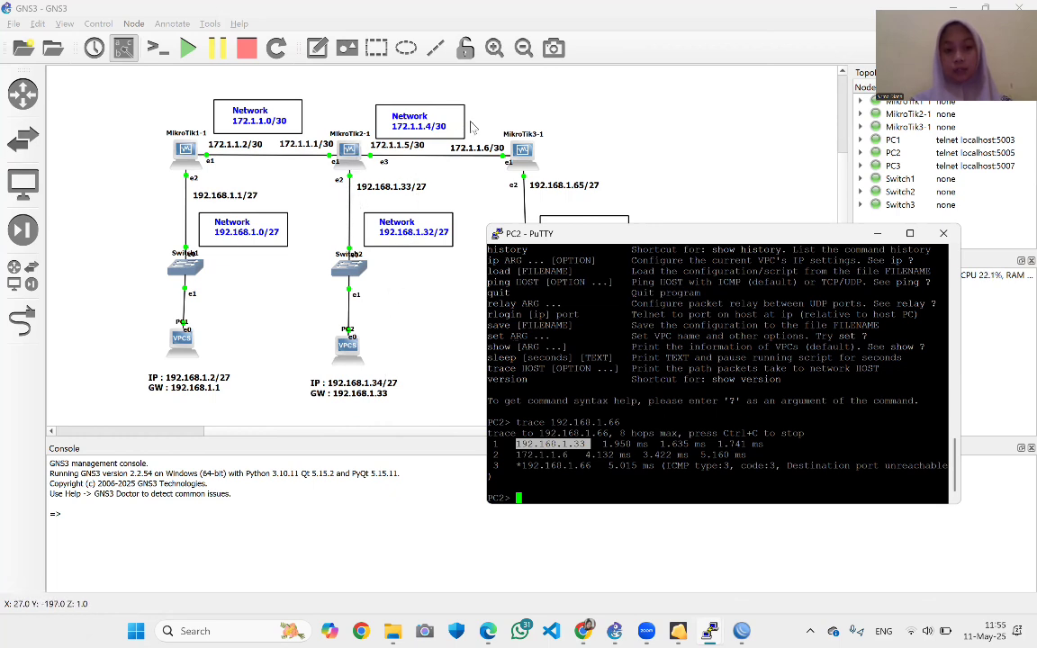
{"action": "left_click_drag", "start_coordinate": [512, 455], "coordinate": [565, 454]}
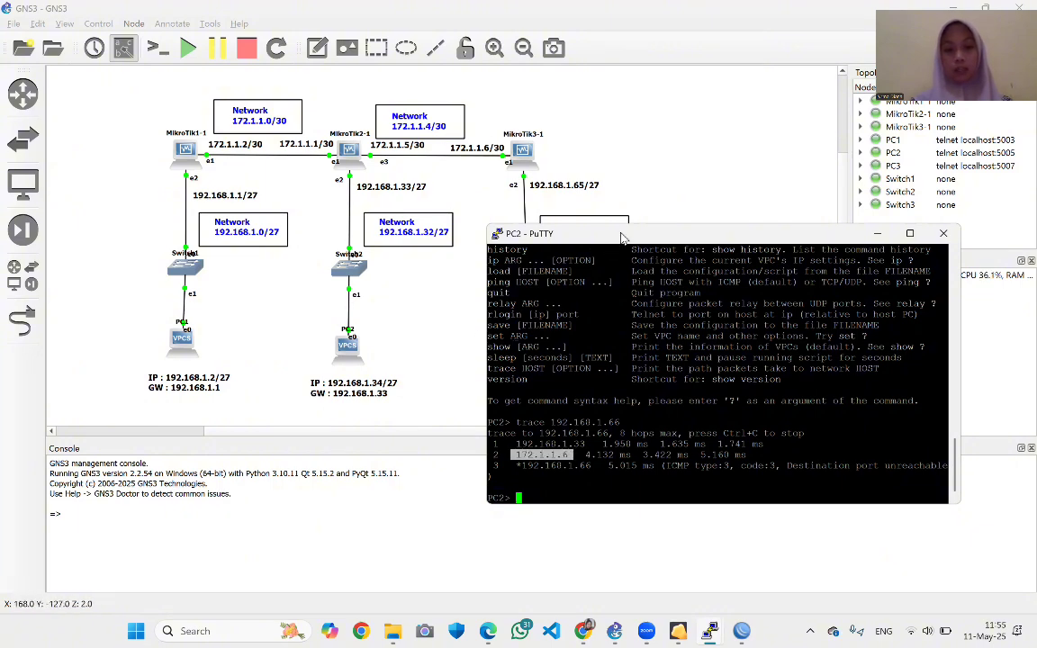
{"action": "left_click_drag", "start_coordinate": [620, 236], "coordinate": [618, 81]}
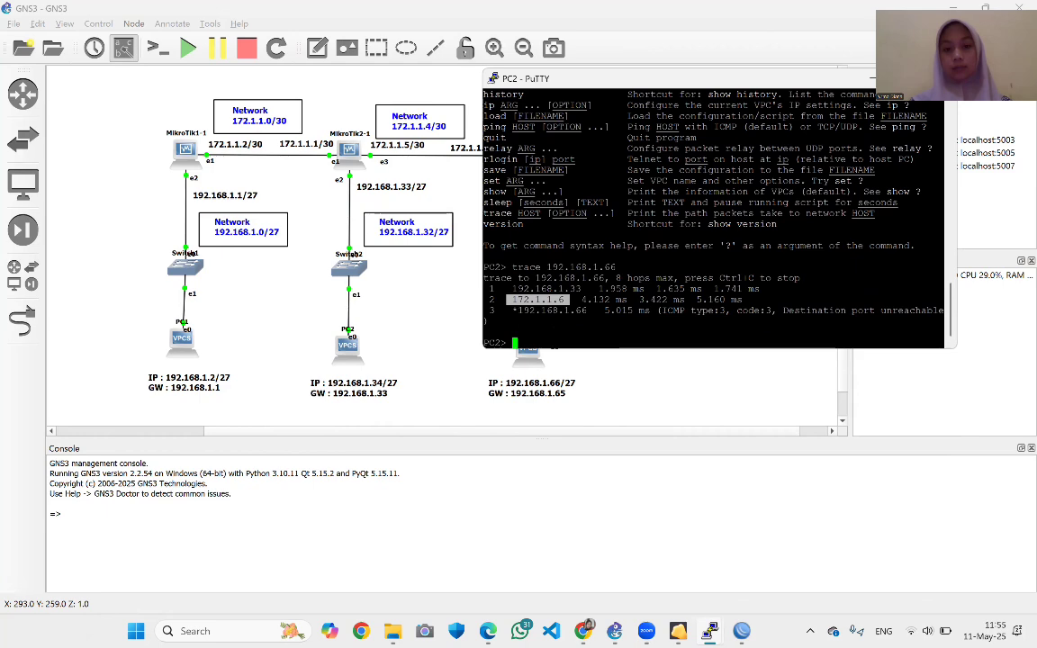
Put away PC2's console, bring up PC3's console, and move it clear of PC1 and PC2 in the topology
{"action": "left_click", "coordinate": [569, 301]}
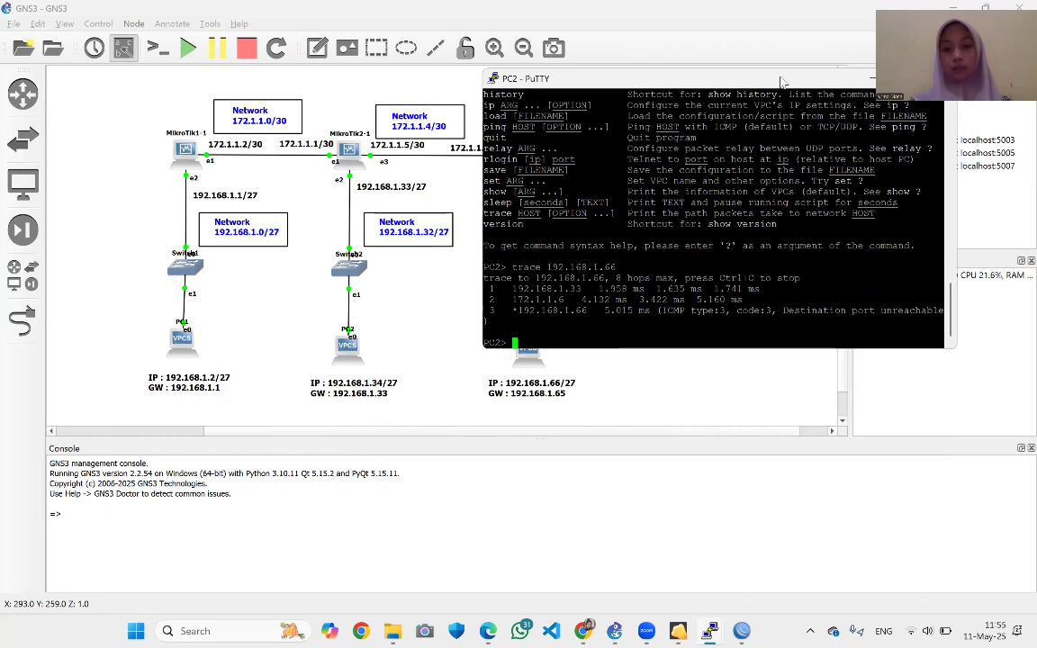
{"action": "left_click_drag", "start_coordinate": [791, 79], "coordinate": [738, 207]}
{"action": "left_click", "coordinate": [813, 208]}
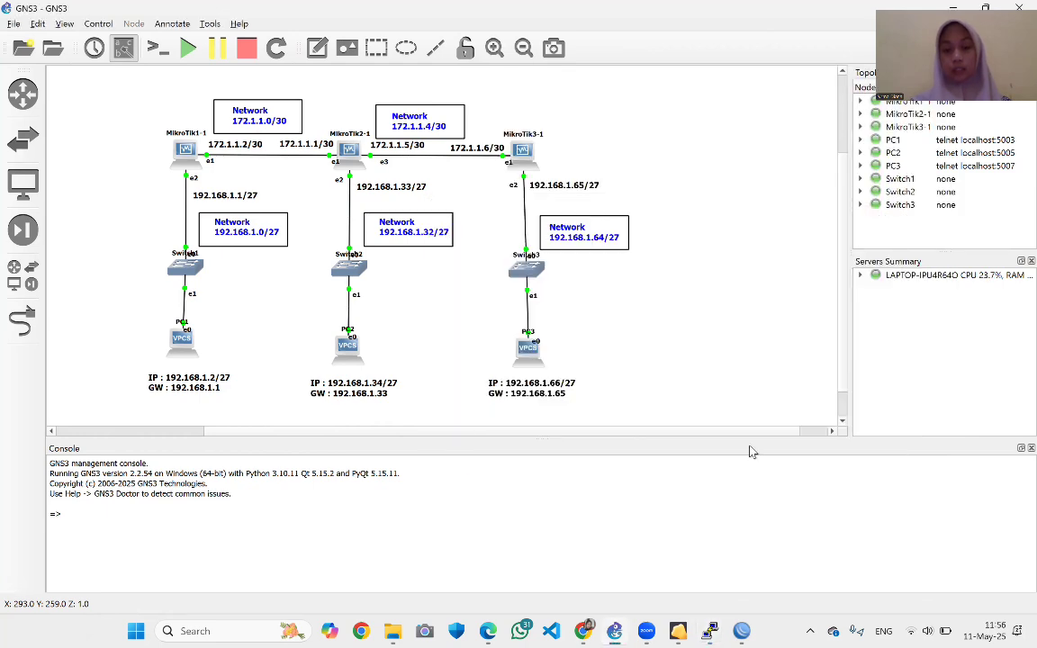
{"action": "mouse_move", "coordinate": [709, 631]}
{"action": "left_click", "coordinate": [752, 481]}
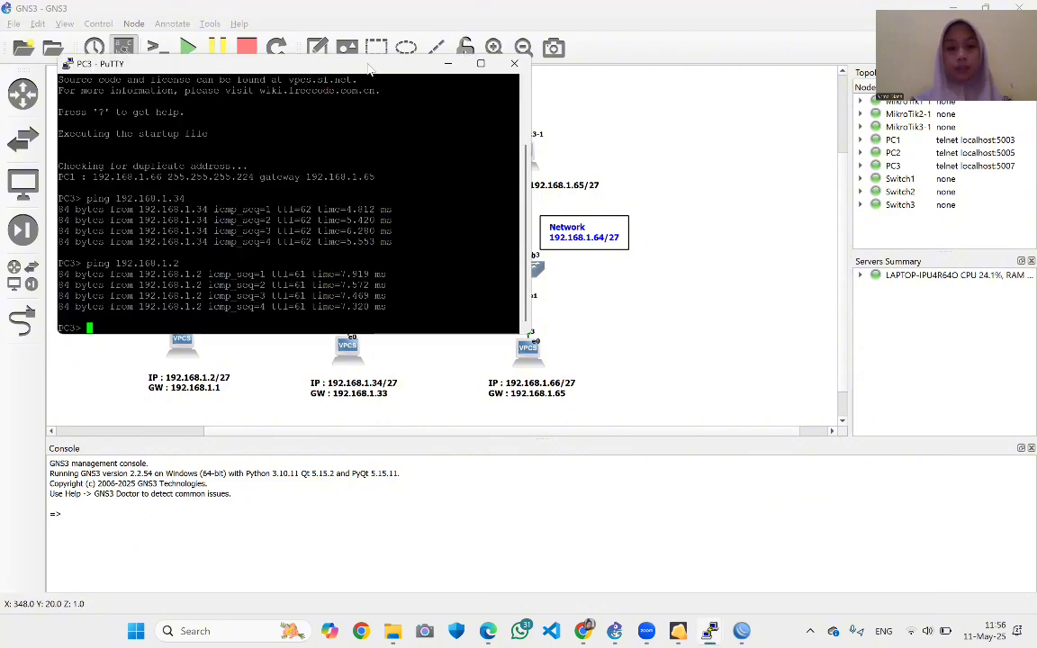
{"action": "left_click_drag", "start_coordinate": [368, 69], "coordinate": [807, 80]}
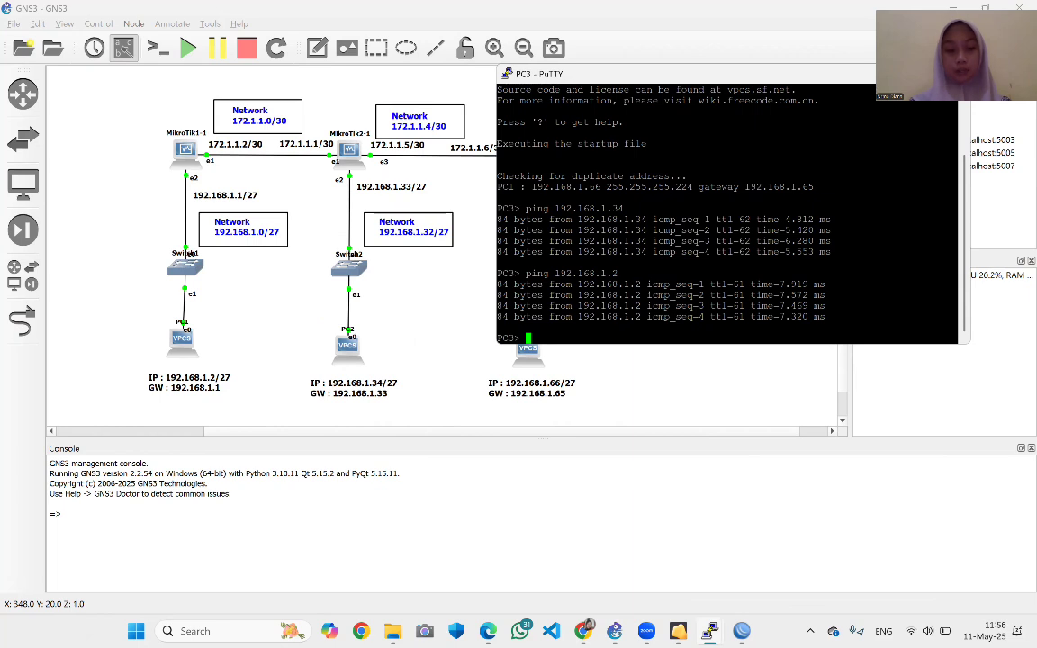
Ping PC1 at 192.168.1.2 from PC3's console, stopping after three replies
{"action": "key", "text": "Up"}
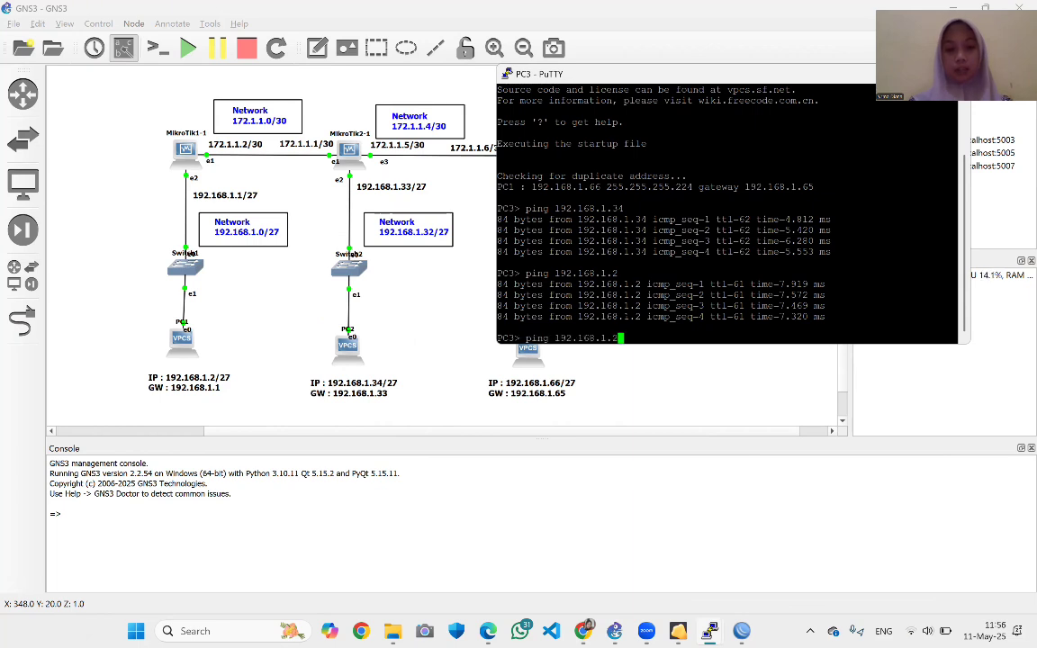
{"action": "key", "text": "Return"}
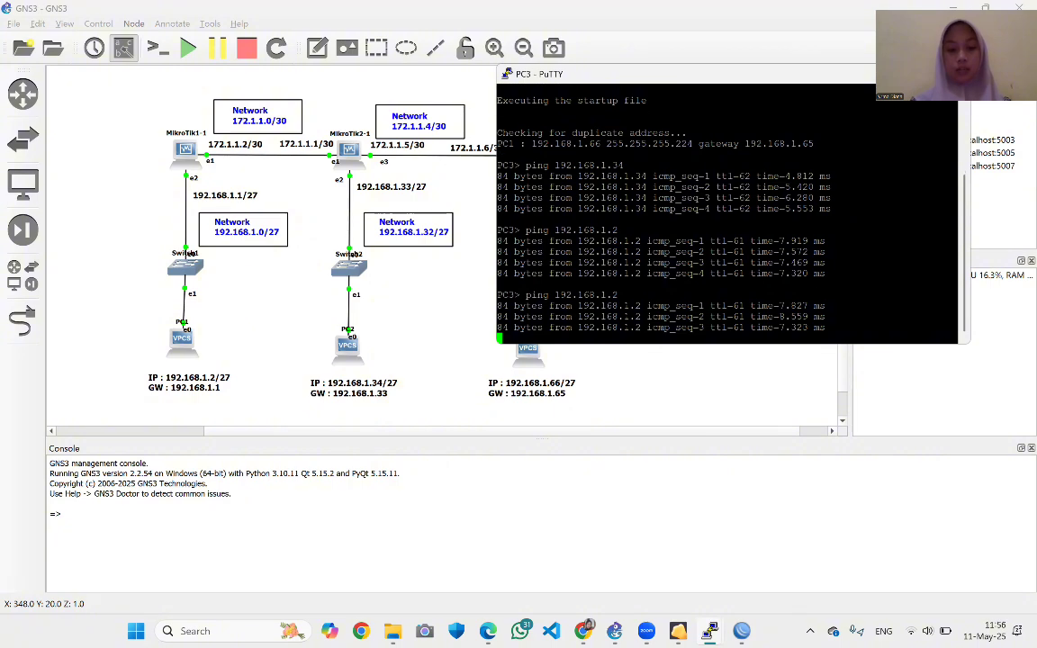
{"action": "key", "text": "ctrl+c"}
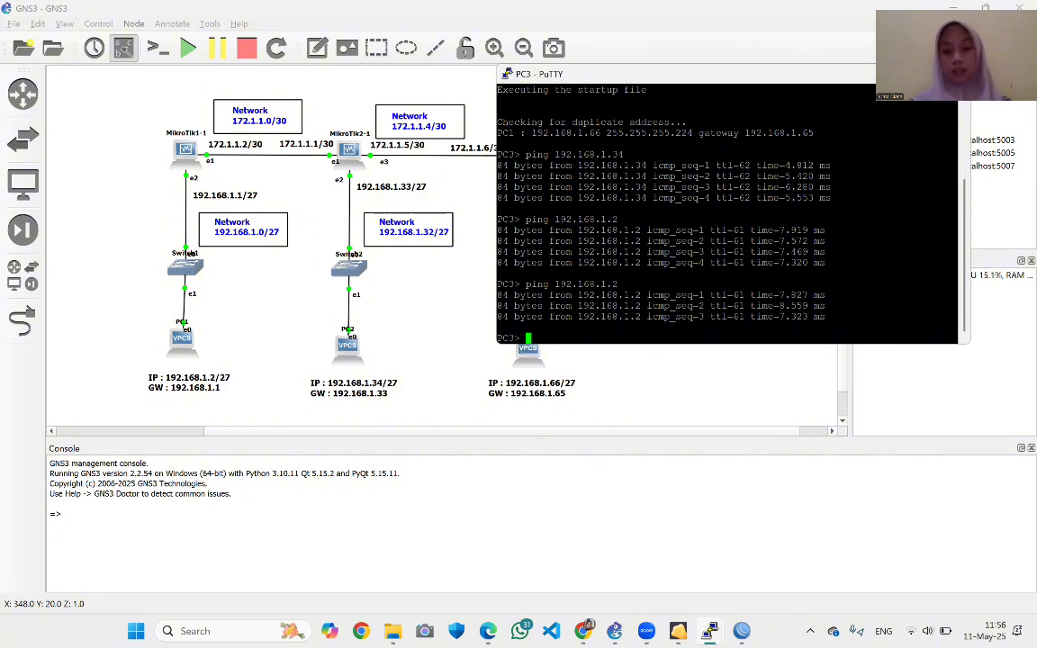
Show PC3's command help and trace the route to PC1 at 192.168.1.2
{"action": "type", "text": "?"}
{"action": "key", "text": "Return"}
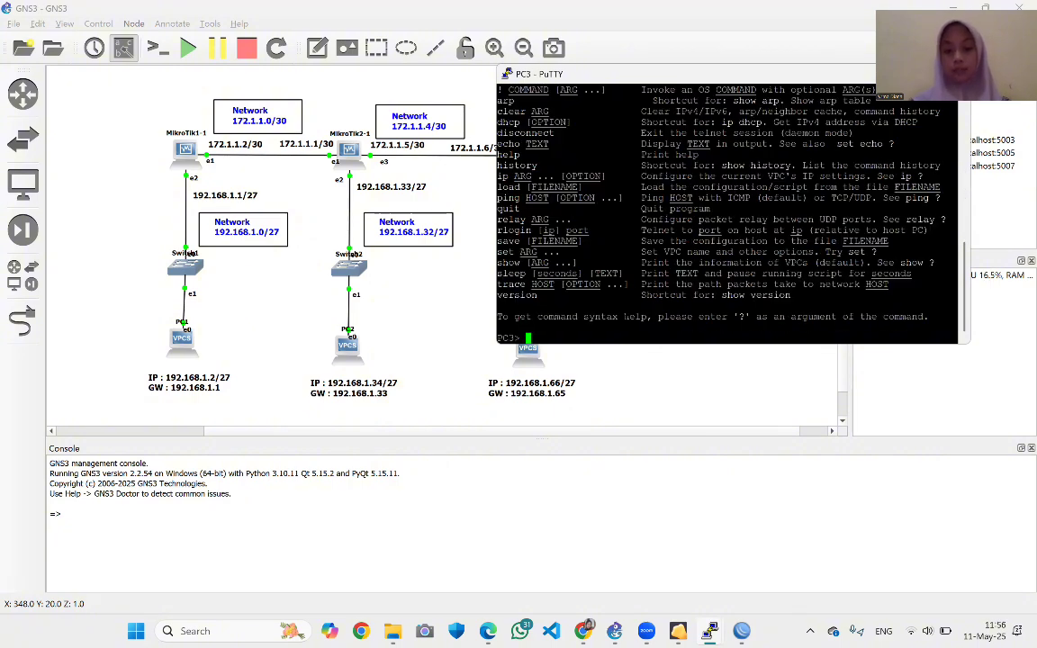
{"action": "type", "text": "trace"}
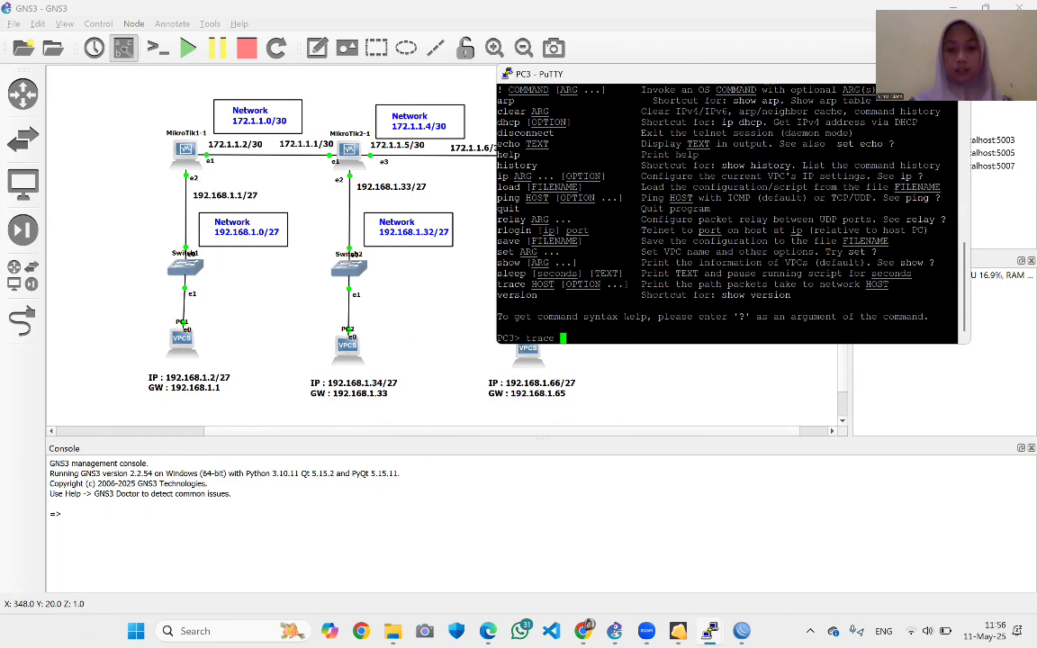
{"action": "type", "text": " 192"}
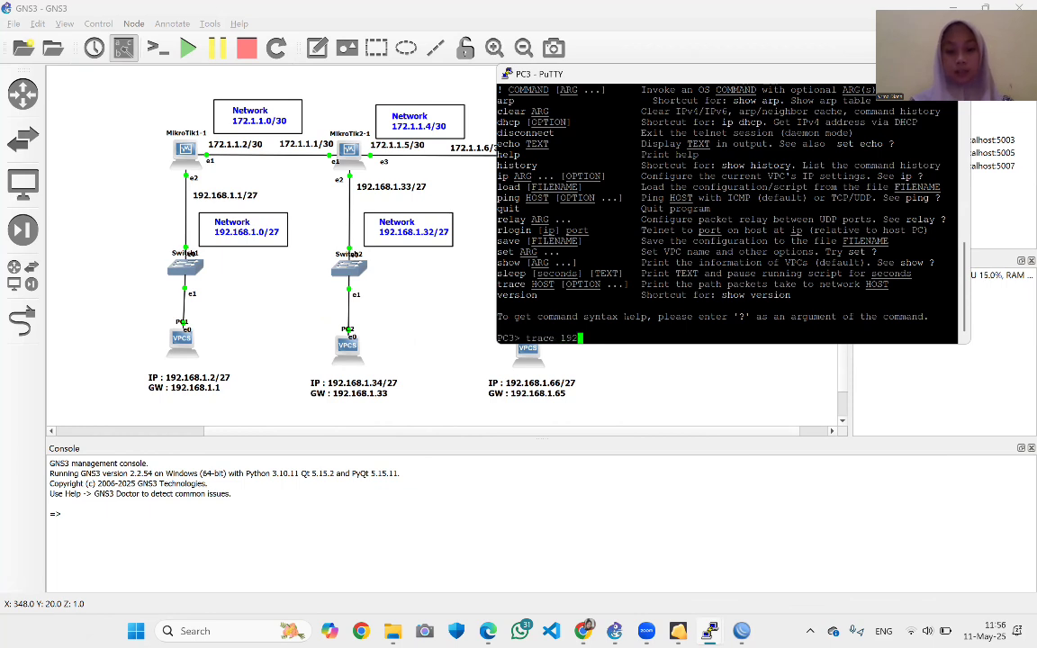
{"action": "type", "text": ".168.1."}
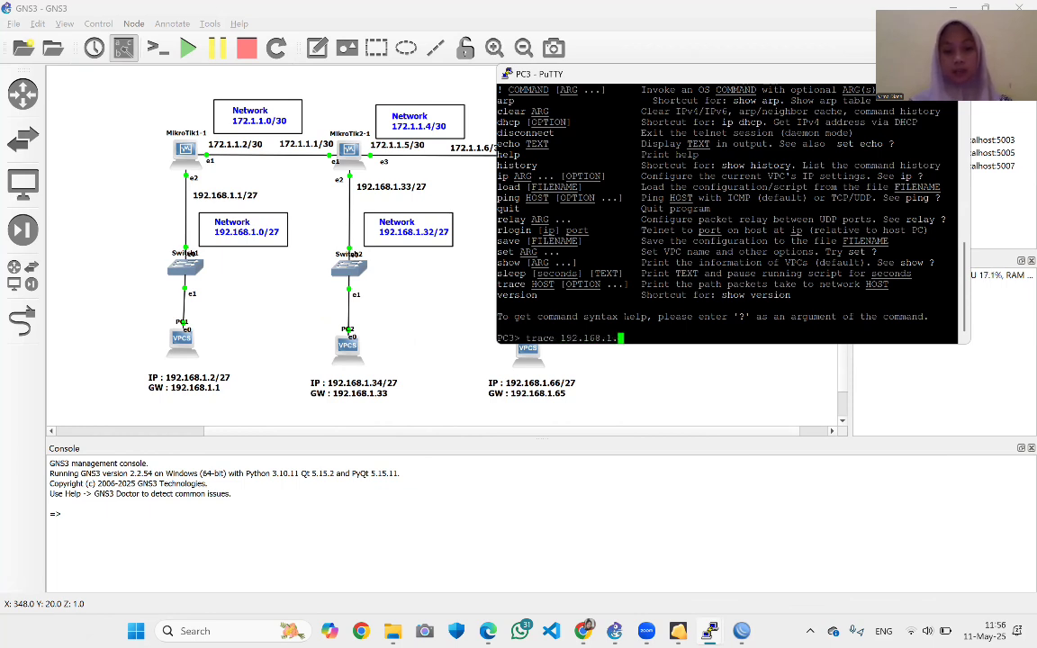
{"action": "type", "text": "2"}
{"action": "key", "text": "Return"}
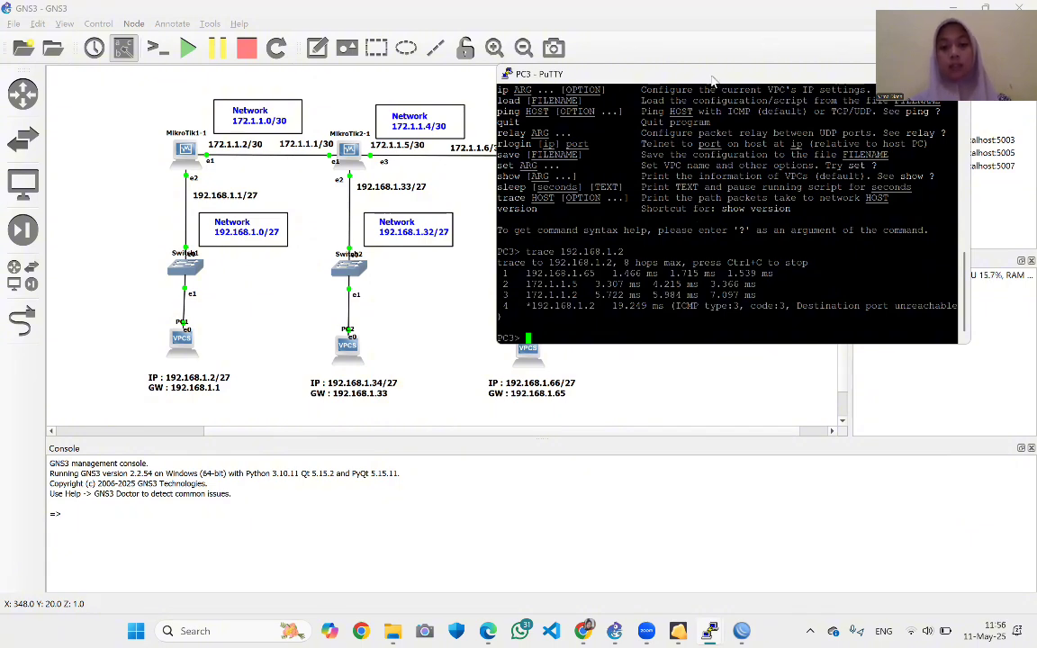
Uncover the router links behind PC3's console and highlight the first, second and third hop addresses in the trace to PC1
{"action": "left_click_drag", "start_coordinate": [711, 79], "coordinate": [779, 210]}
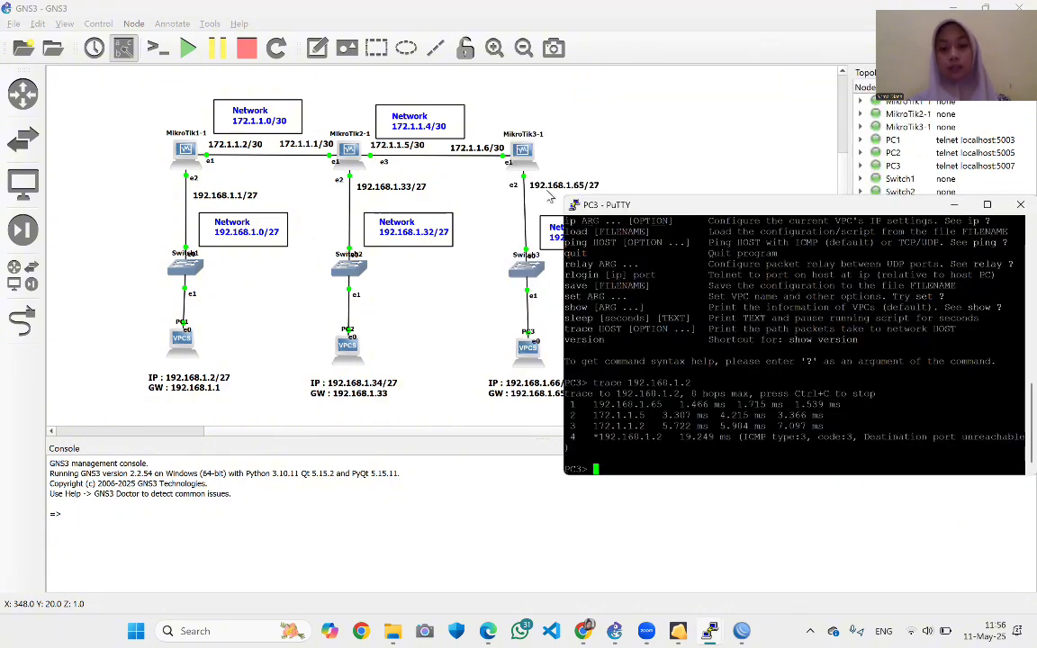
{"action": "left_click_drag", "start_coordinate": [593, 404], "coordinate": [671, 405]}
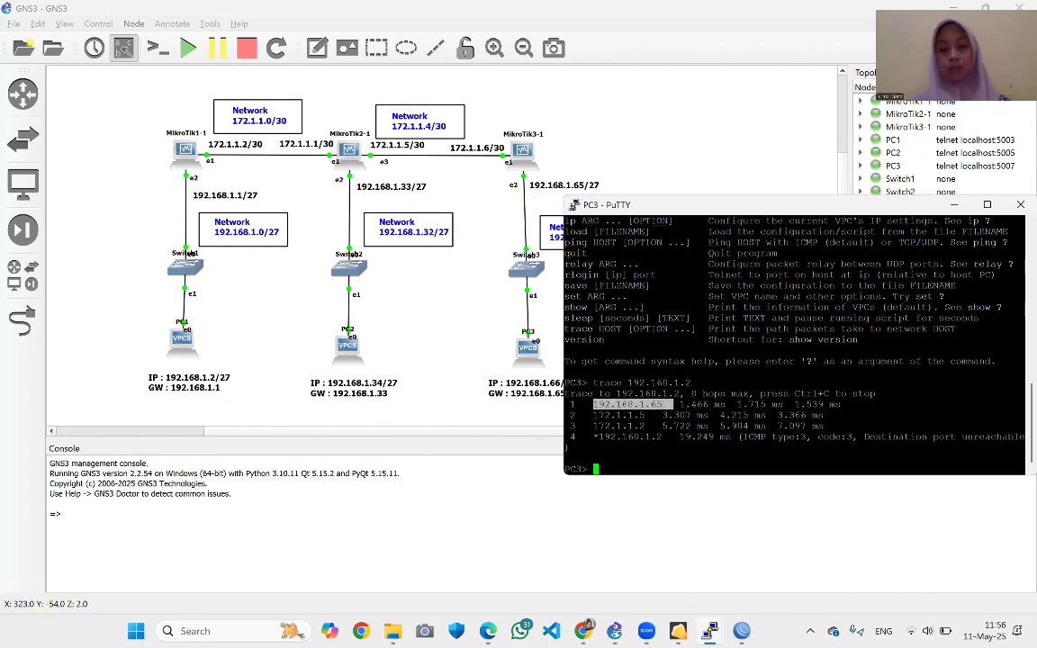
{"action": "left_click_drag", "start_coordinate": [593, 415], "coordinate": [650, 414]}
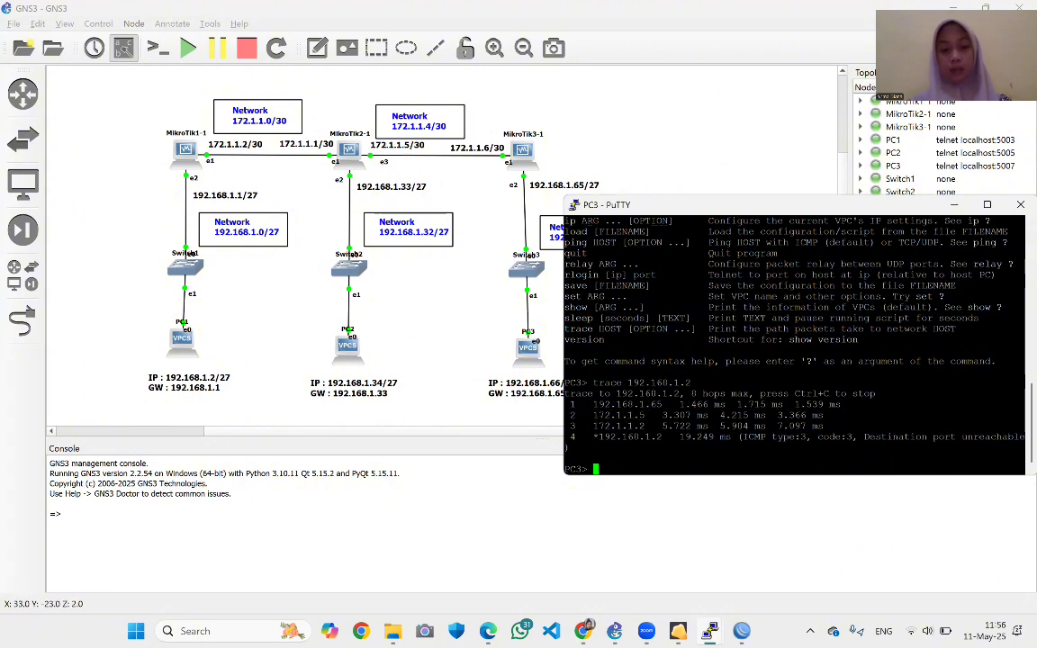
{"action": "left_click_drag", "start_coordinate": [591, 425], "coordinate": [649, 426]}
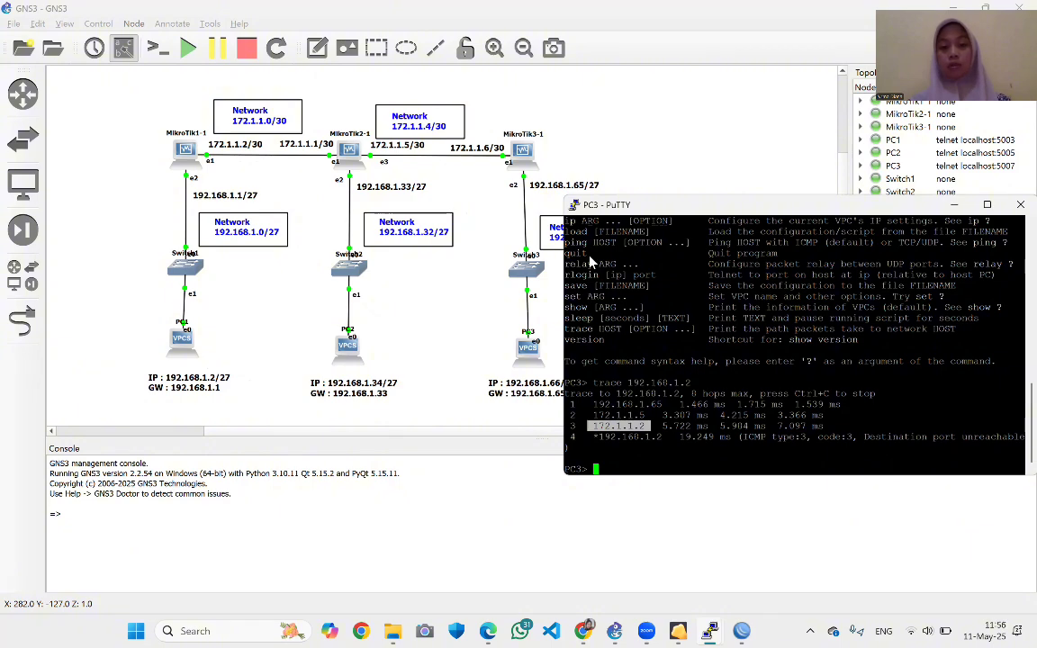
Move PC3's console clear of PC3's address label and ping PC2 at 192.168.1.34, stopping after three replies
{"action": "left_click_drag", "start_coordinate": [612, 204], "coordinate": [535, 94]}
{"action": "key", "text": "Up"}
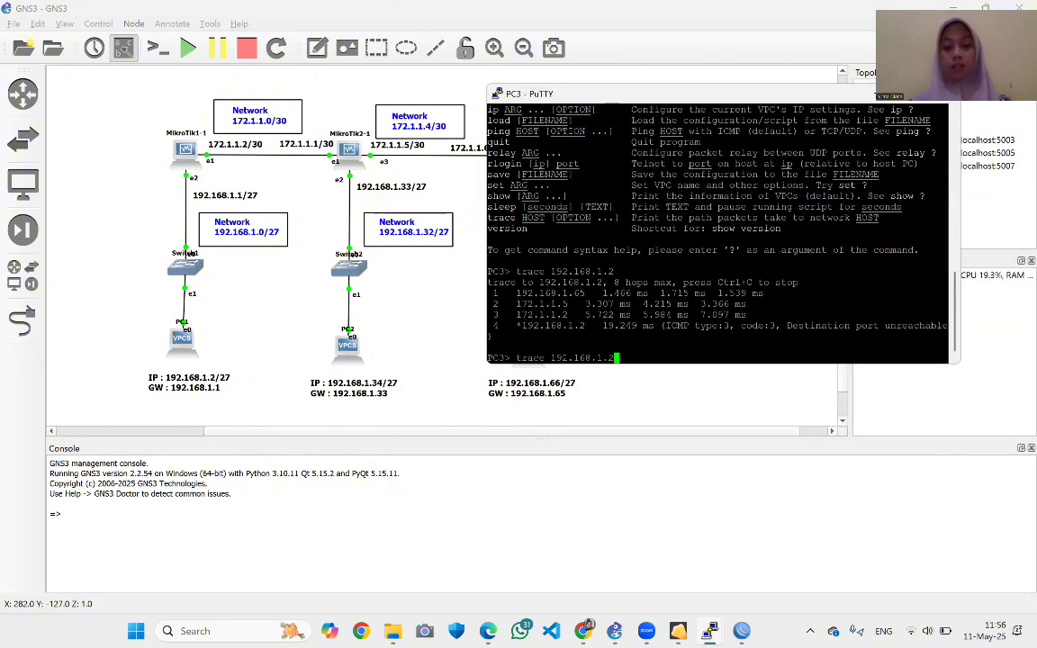
{"action": "key", "text": "Up"}
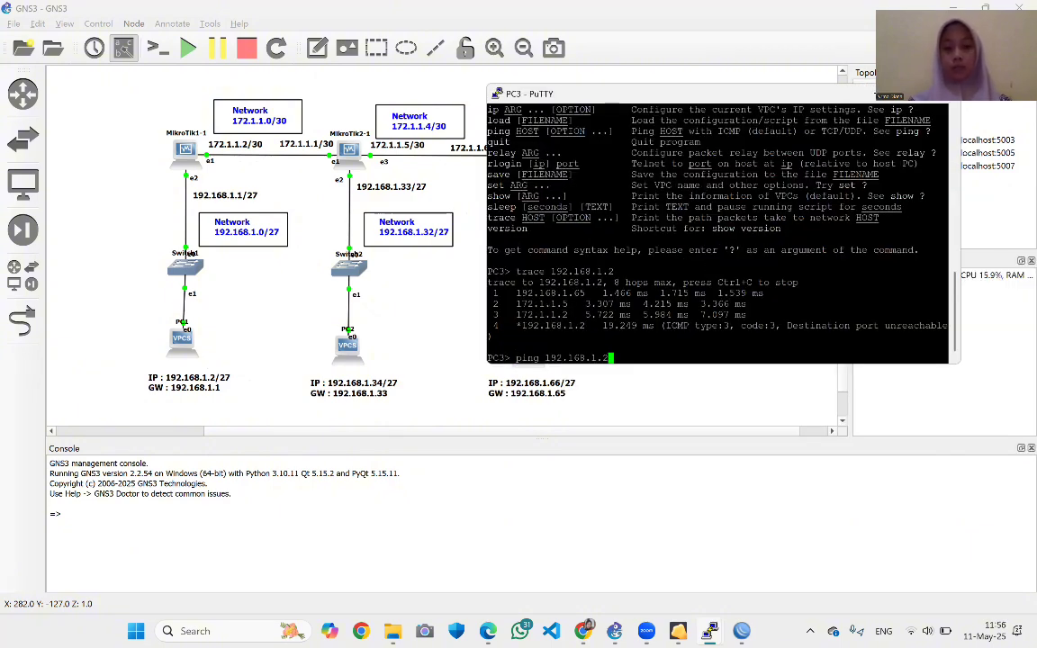
{"action": "key", "text": "BackSpace"}
{"action": "type", "text": "34"}
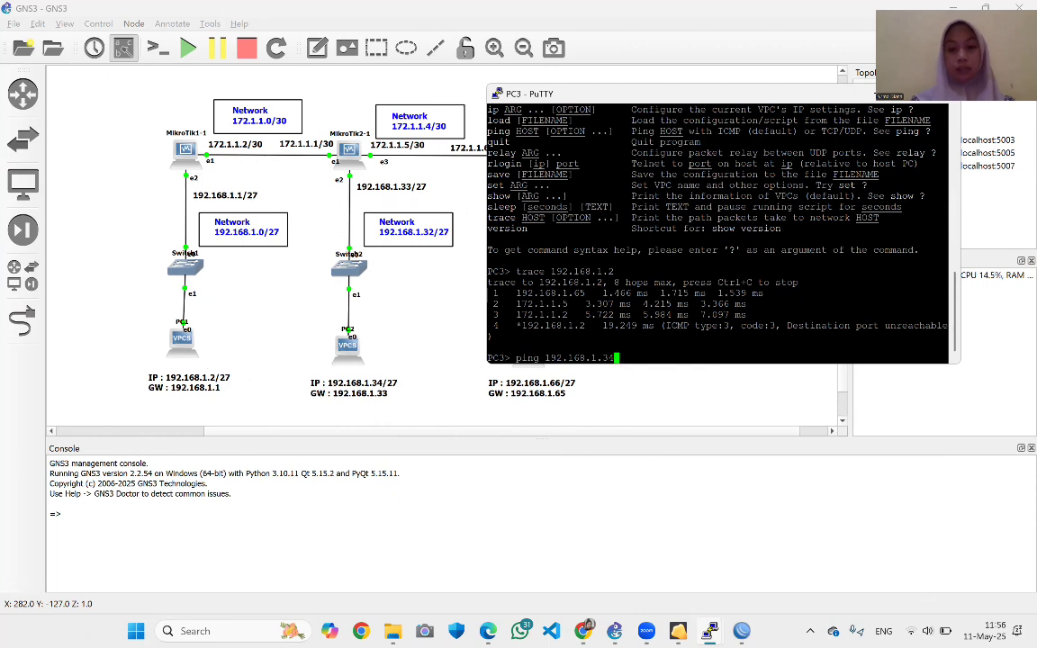
{"action": "key", "text": "Return"}
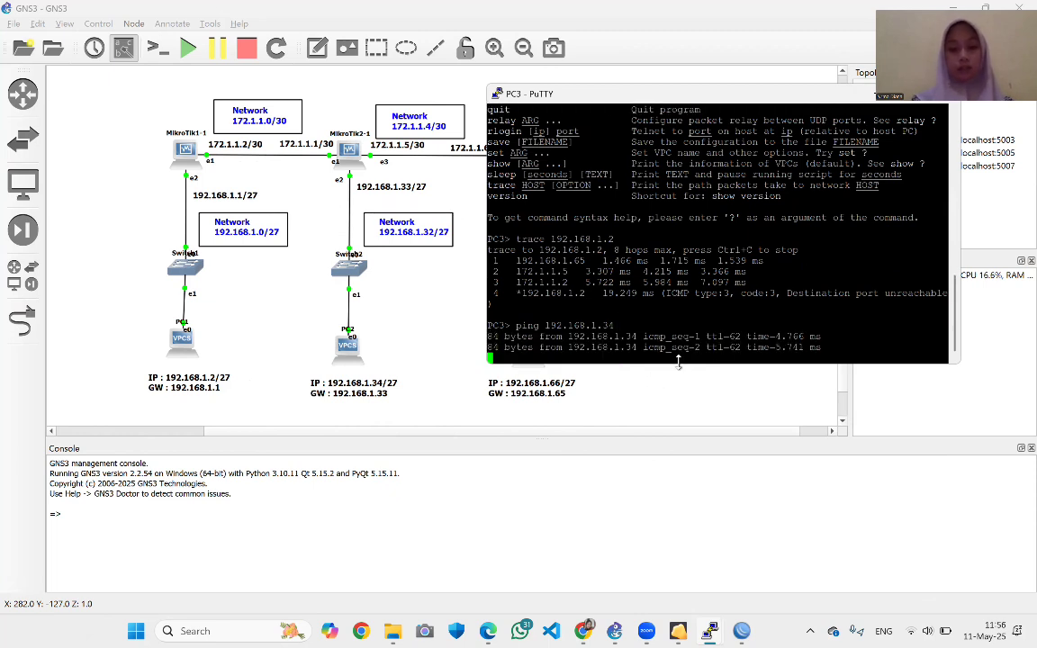
{"action": "key", "text": "ctrl+c"}
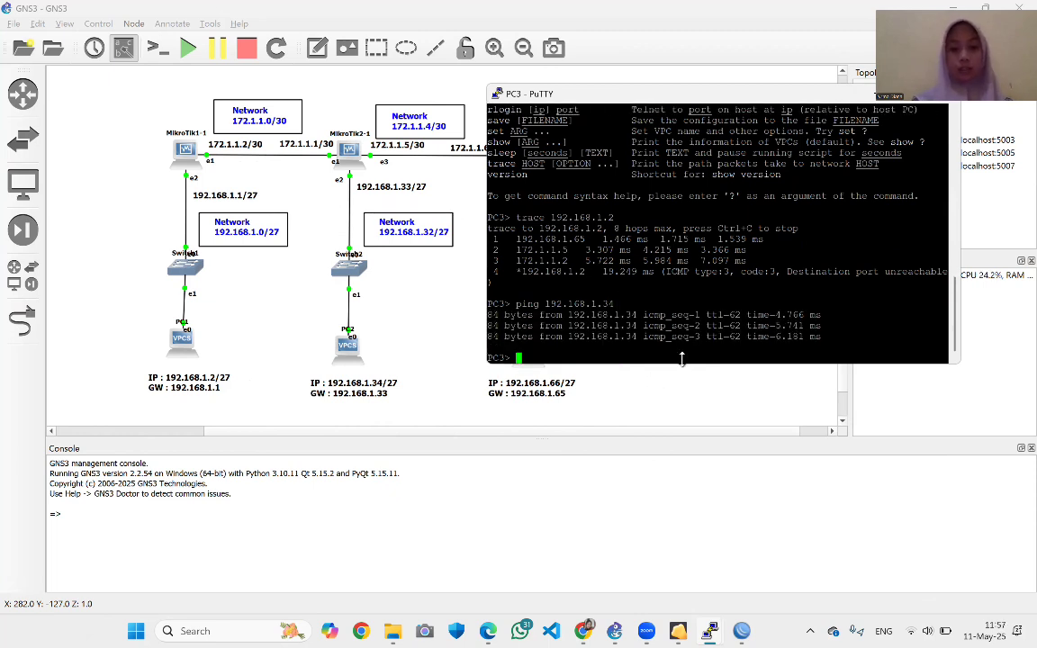
Show PC3's command help again and trace the route to PC2 at 192.168.1.34
{"action": "type", "text": "?"}
{"action": "key", "text": "Return"}
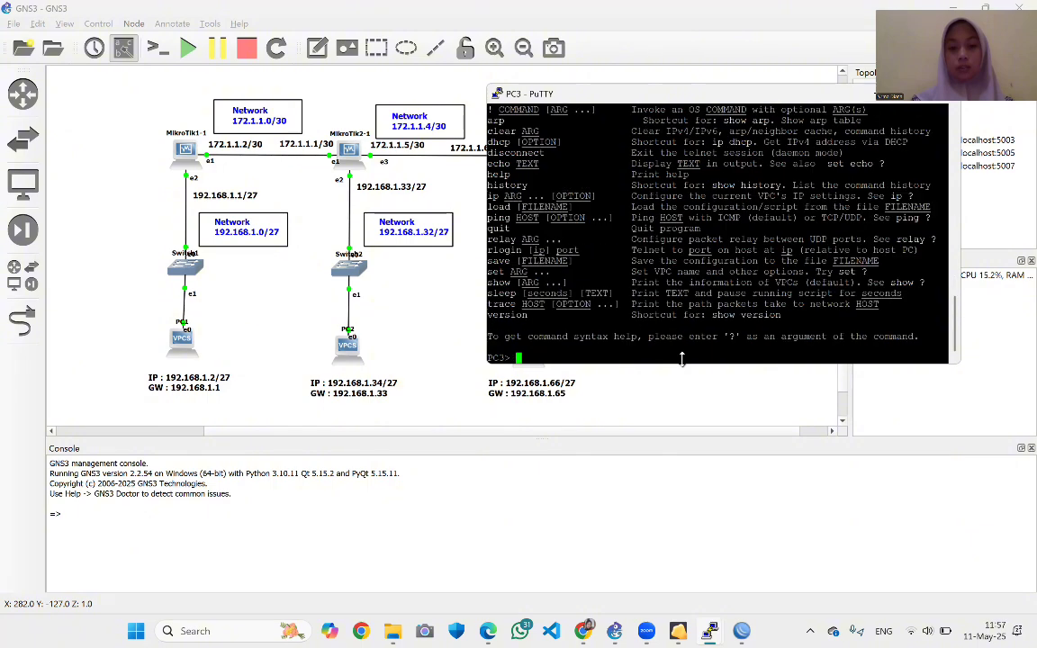
{"action": "type", "text": "trace 192.168.1.2"}
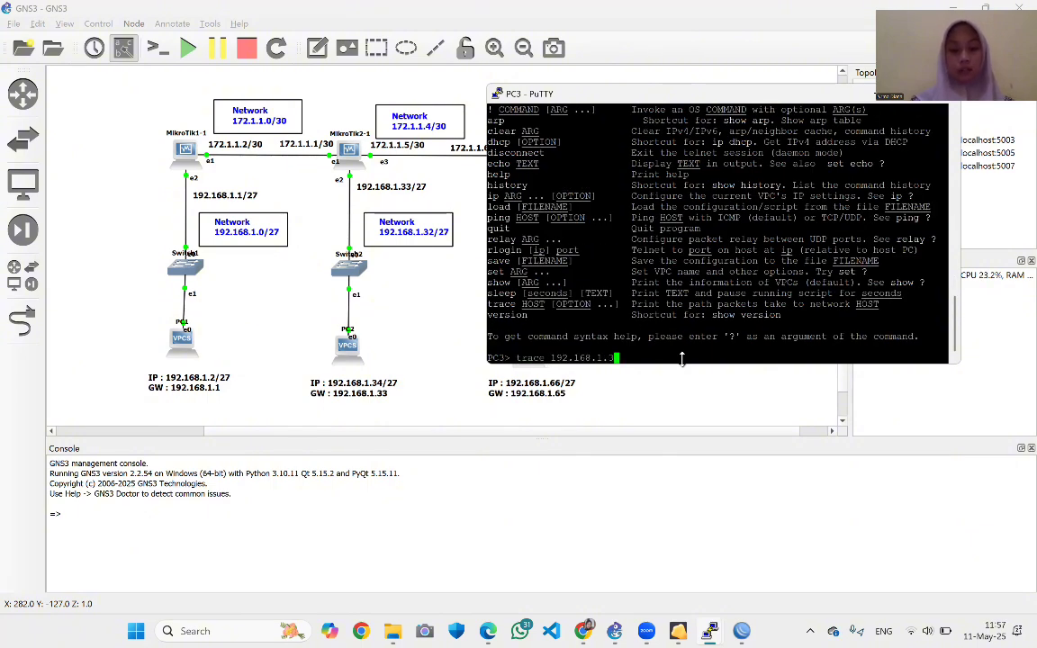
{"action": "type", "text": "4"}
{"action": "key", "text": "Return"}
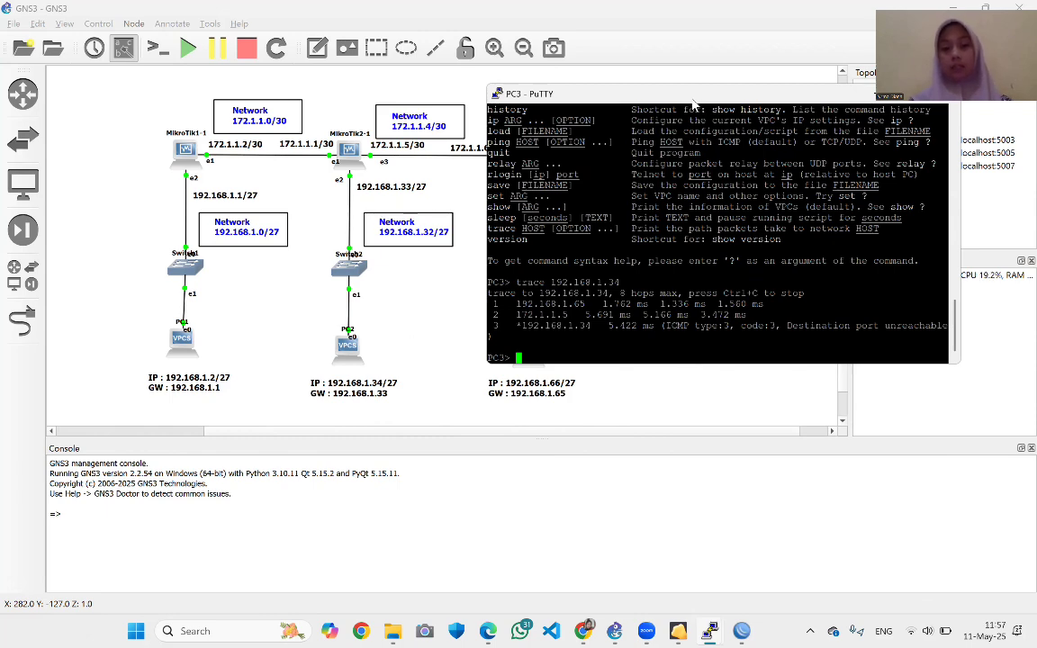
Move PC3's console below the routers and highlight the first and second hop addresses in the trace to PC2
{"action": "left_click_drag", "start_coordinate": [692, 95], "coordinate": [749, 289]}
{"action": "left_click_drag", "start_coordinate": [566, 498], "coordinate": [636, 498]}
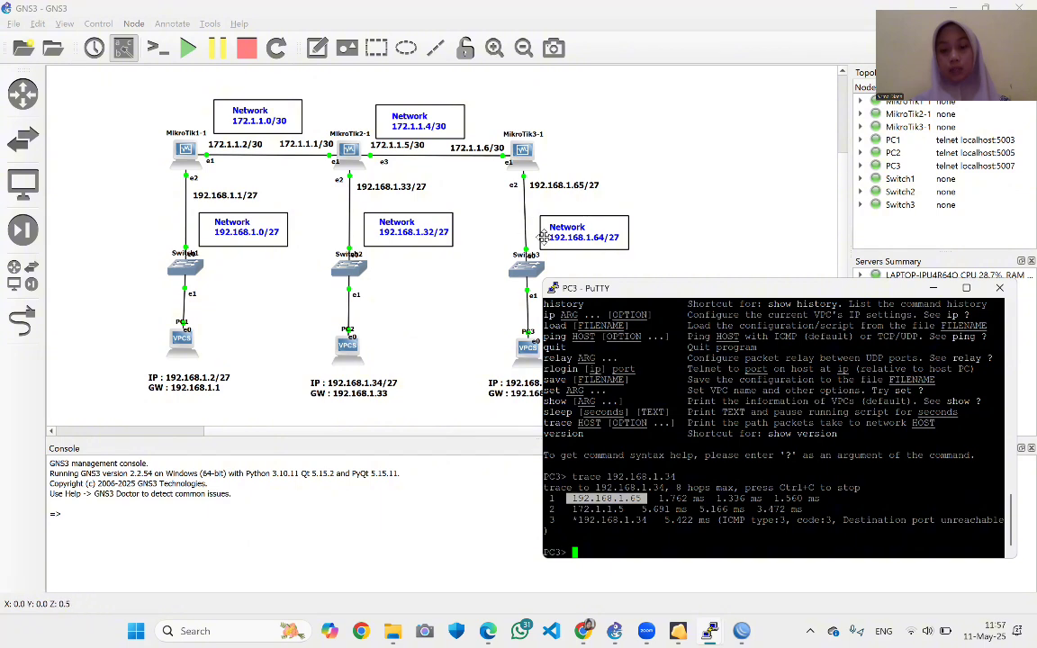
{"action": "left_click_drag", "start_coordinate": [568, 509], "coordinate": [627, 509]}
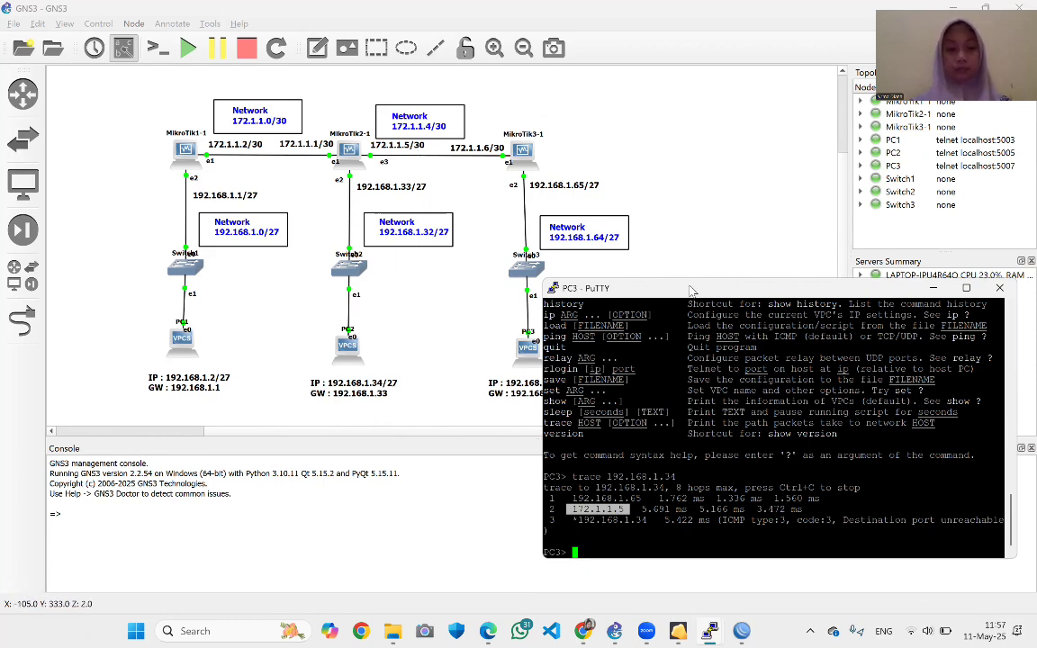
Put away PC3's console and bring up the WinBox windows of MikroTik1, MikroTik2 and MikroTik3
{"action": "left_click_drag", "start_coordinate": [690, 289], "coordinate": [559, 136]}
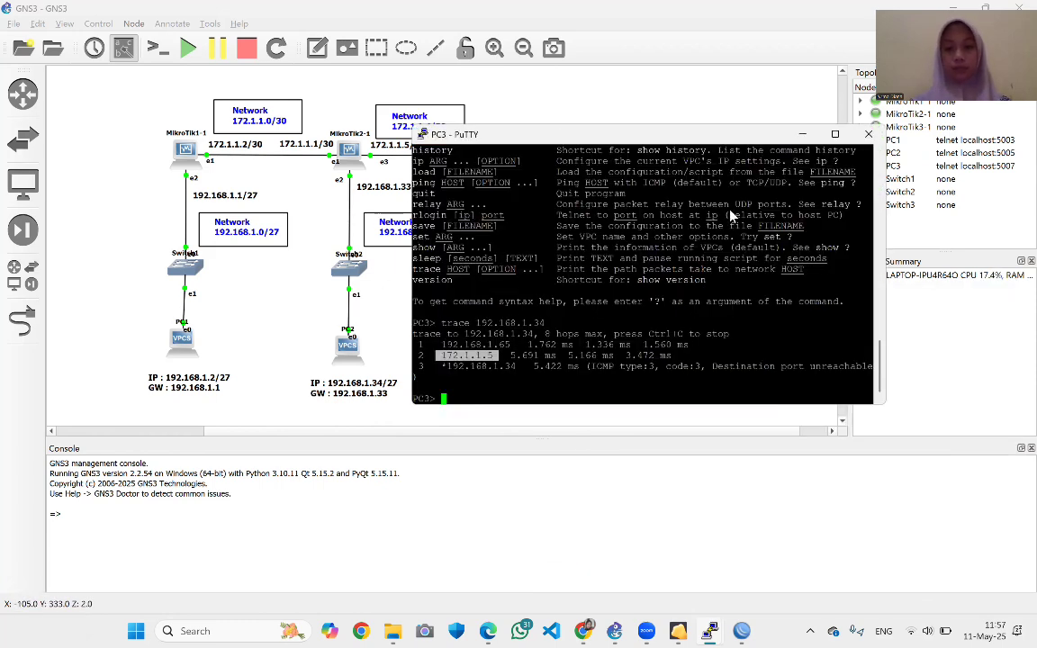
{"action": "left_click", "coordinate": [795, 136]}
{"action": "scroll", "coordinate": [494, 244], "scroll_direction": "left", "scroll_amount": 4}
{"action": "scroll", "coordinate": [494, 244], "scroll_direction": "right", "scroll_amount": 3}
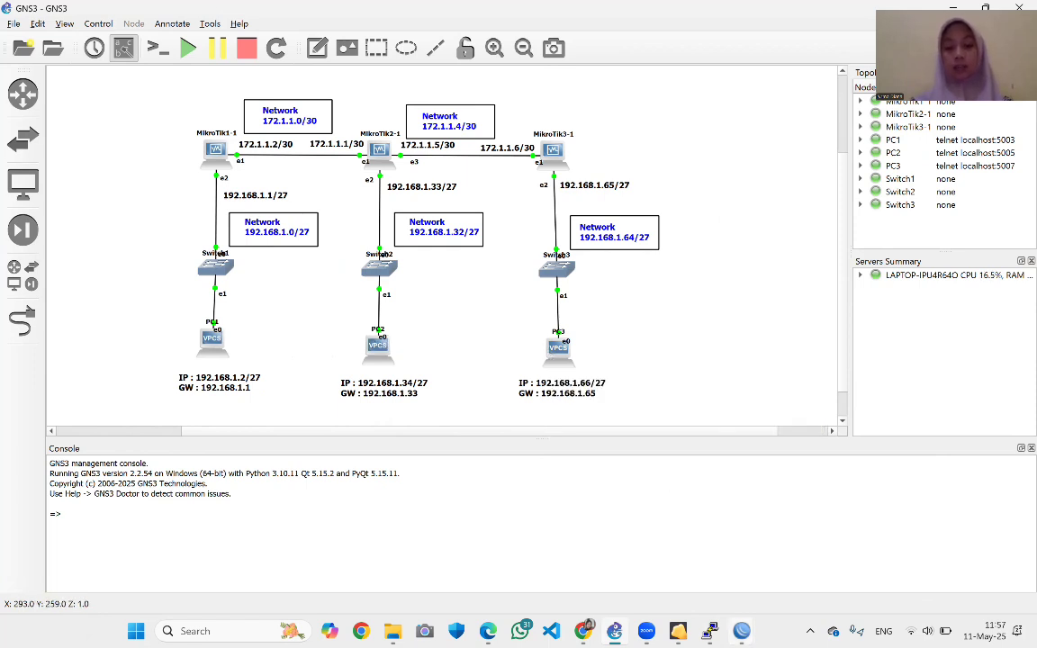
{"action": "mouse_move", "coordinate": [710, 631]}
{"action": "left_click", "coordinate": [676, 562]}
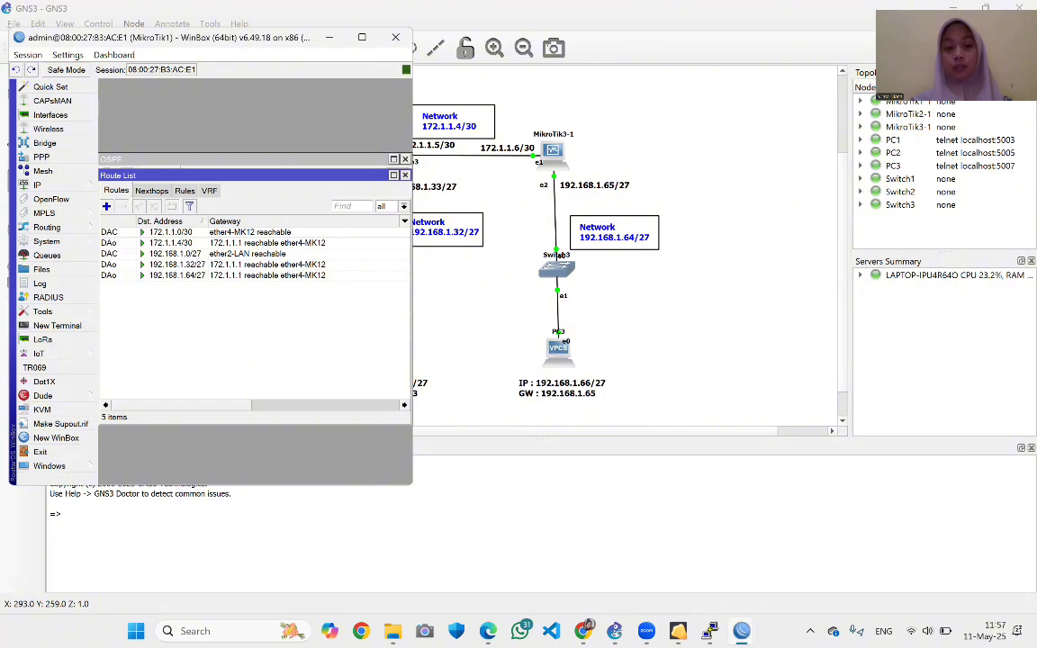
{"action": "left_click", "coordinate": [656, 524]}
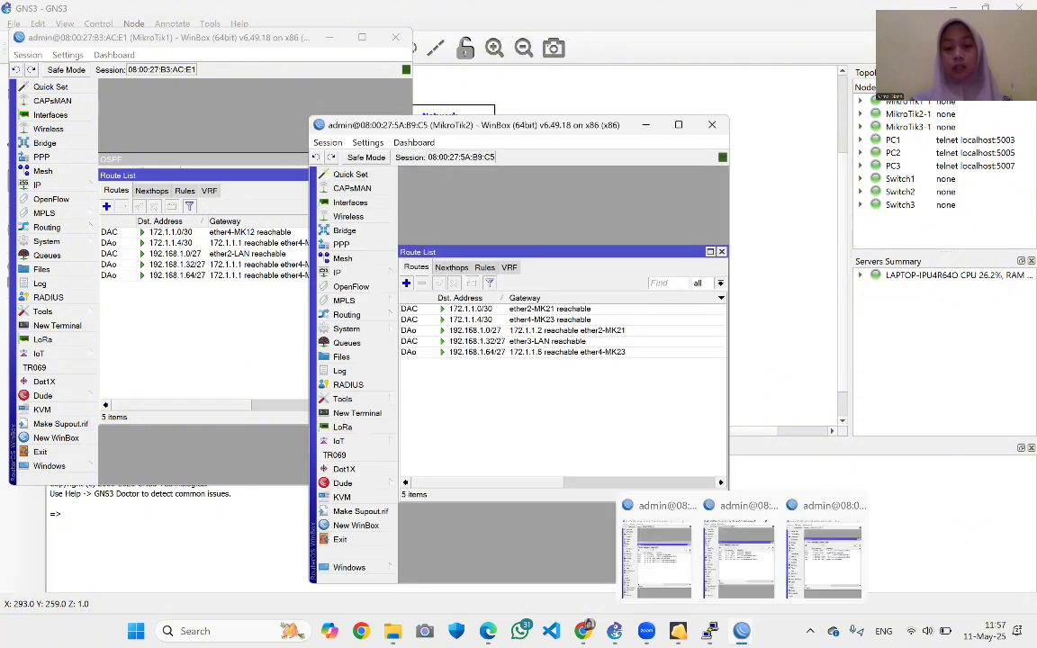
{"action": "left_click", "coordinate": [839, 567]}
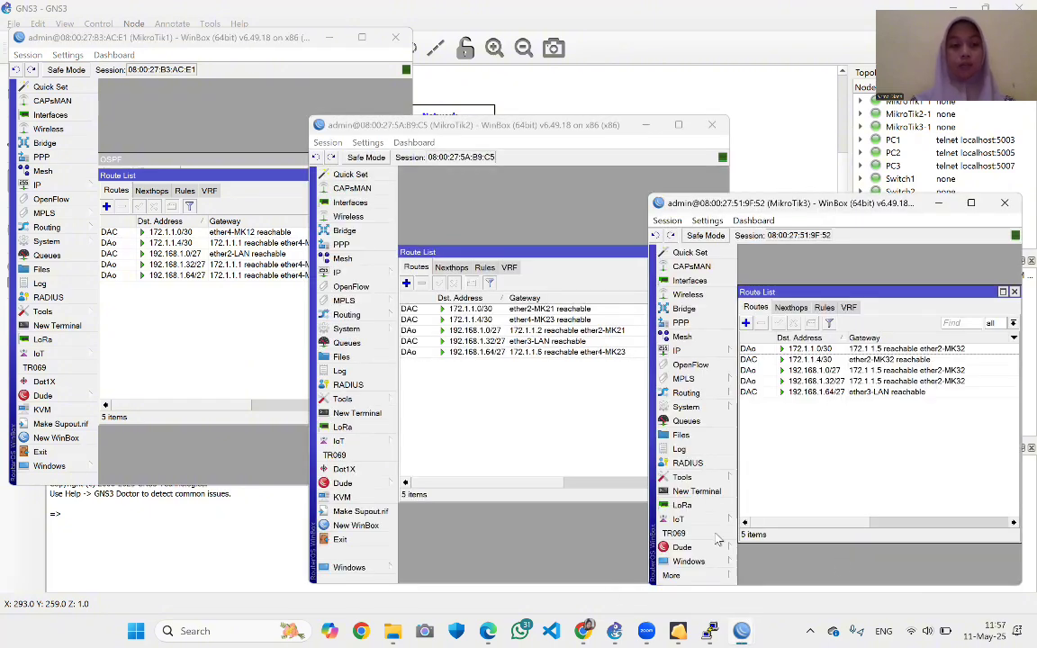
Create a backup named Mikrotik1-OSPF in MikroTik1's file list
{"action": "left_click", "coordinate": [52, 270]}
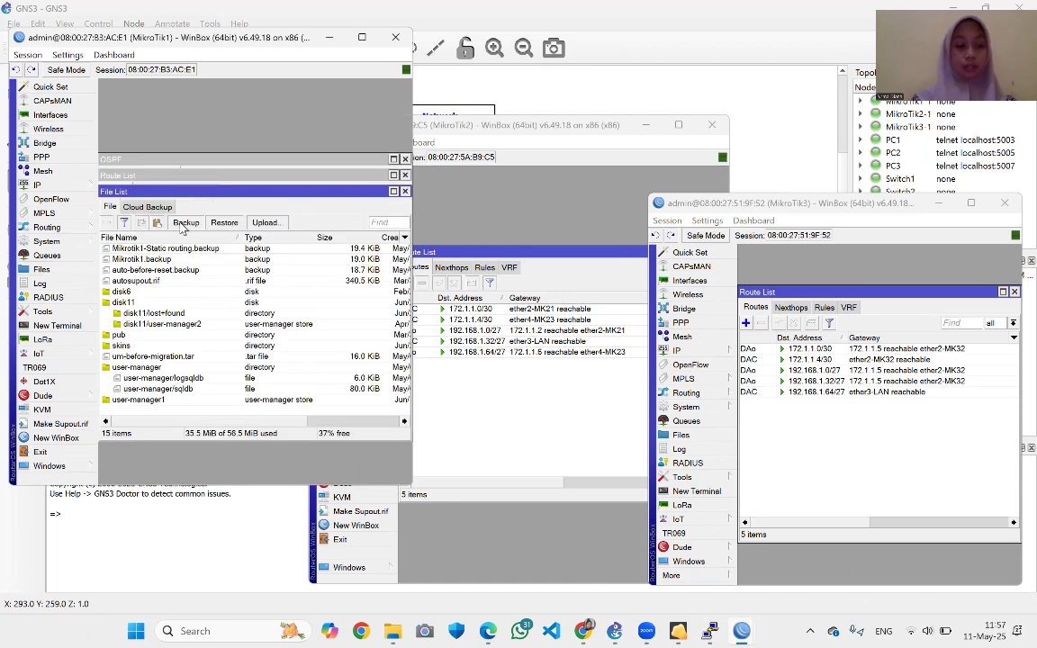
{"action": "left_click", "coordinate": [184, 223]}
{"action": "left_click", "coordinate": [199, 265]}
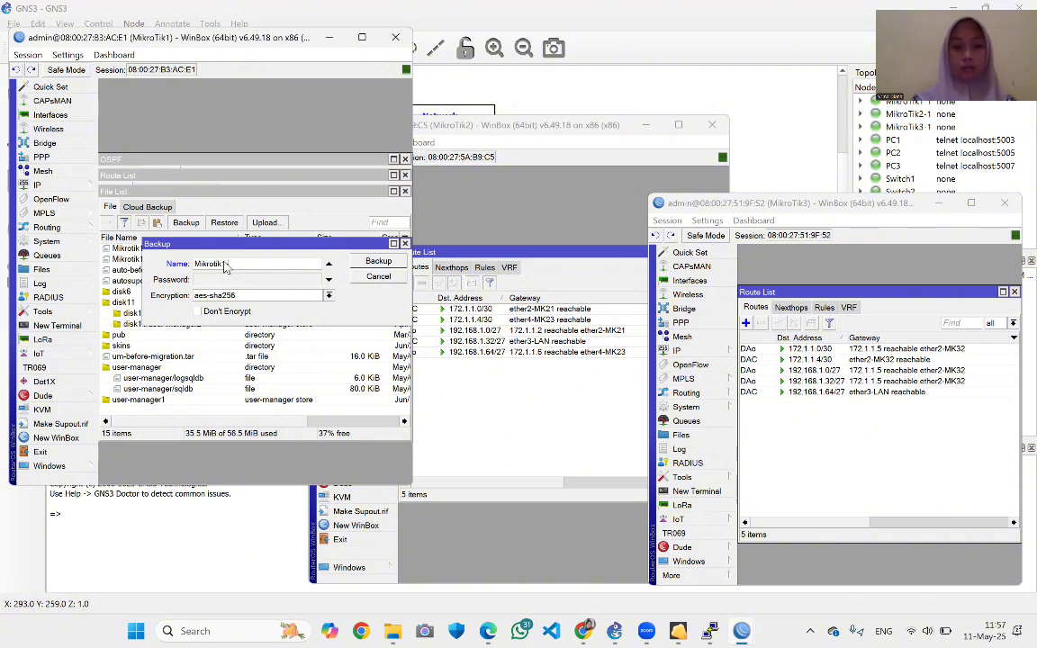
{"action": "type", "text": "-OSPF"}
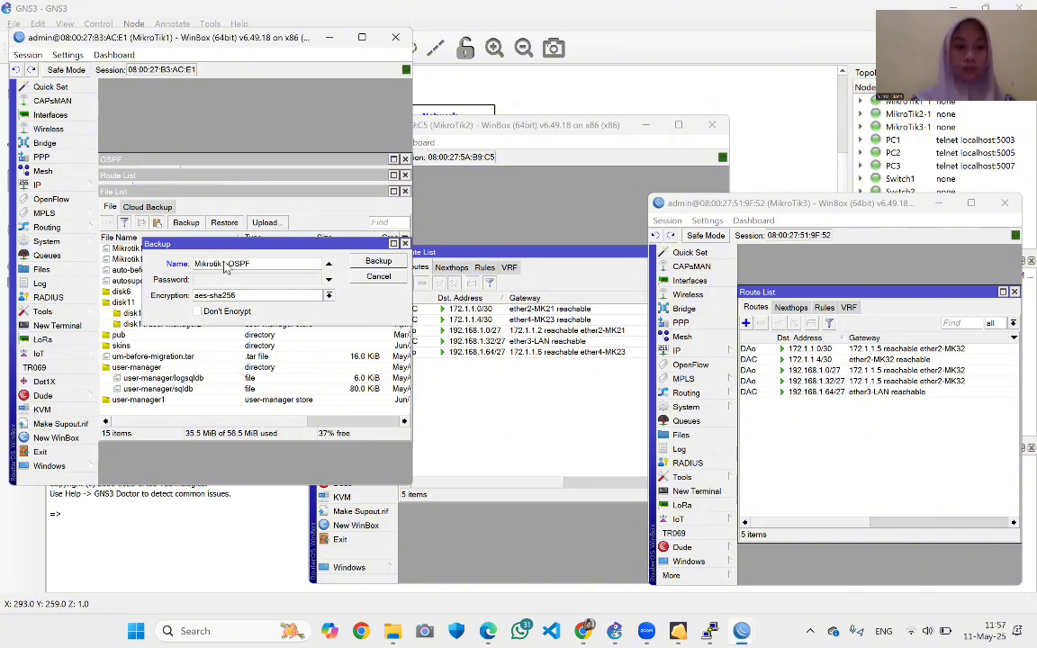
{"action": "left_click", "coordinate": [223, 264]}
{"action": "type", "text": "1"}
{"action": "left_click", "coordinate": [375, 264]}
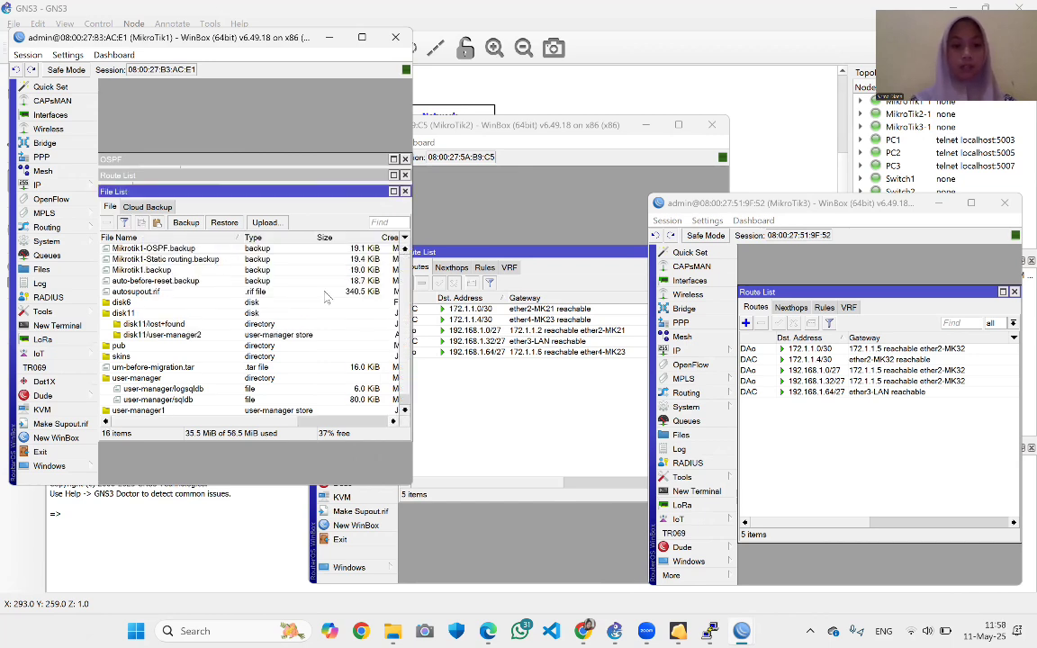
Create a backup named Mikrotik2-OSPF in MikroTik2's file list
{"action": "left_click", "coordinate": [452, 196]}
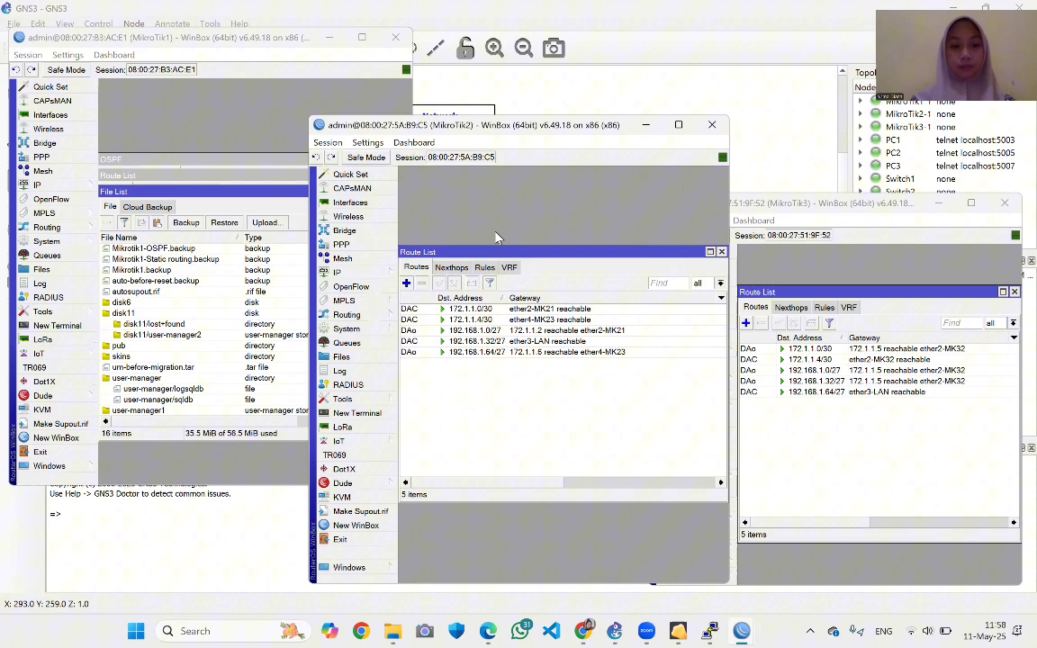
{"action": "left_click", "coordinate": [343, 357]}
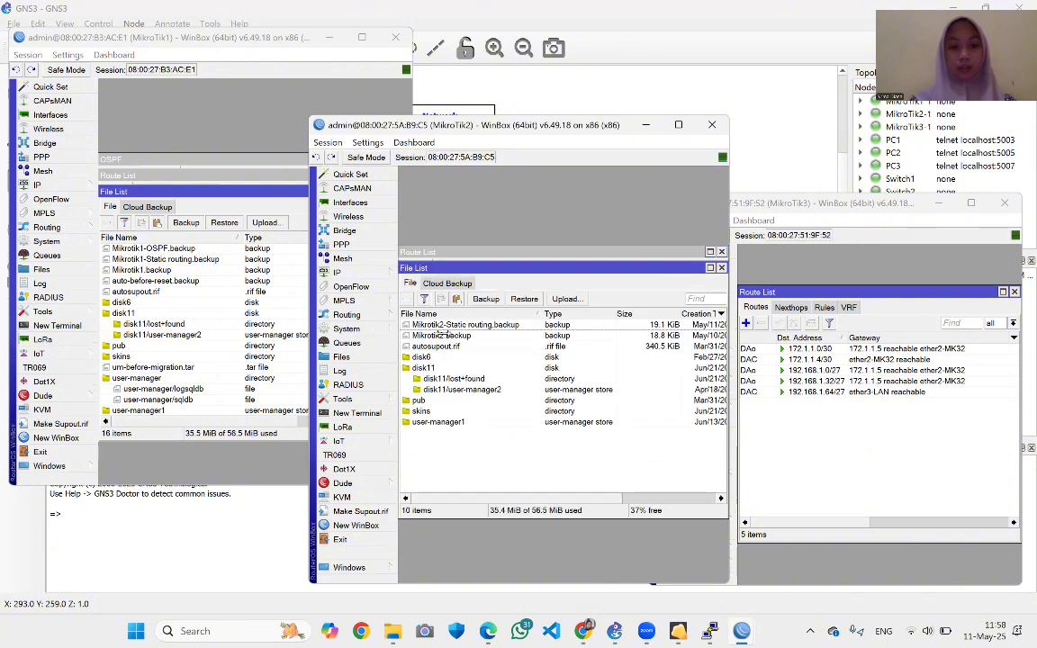
{"action": "left_click", "coordinate": [486, 299]}
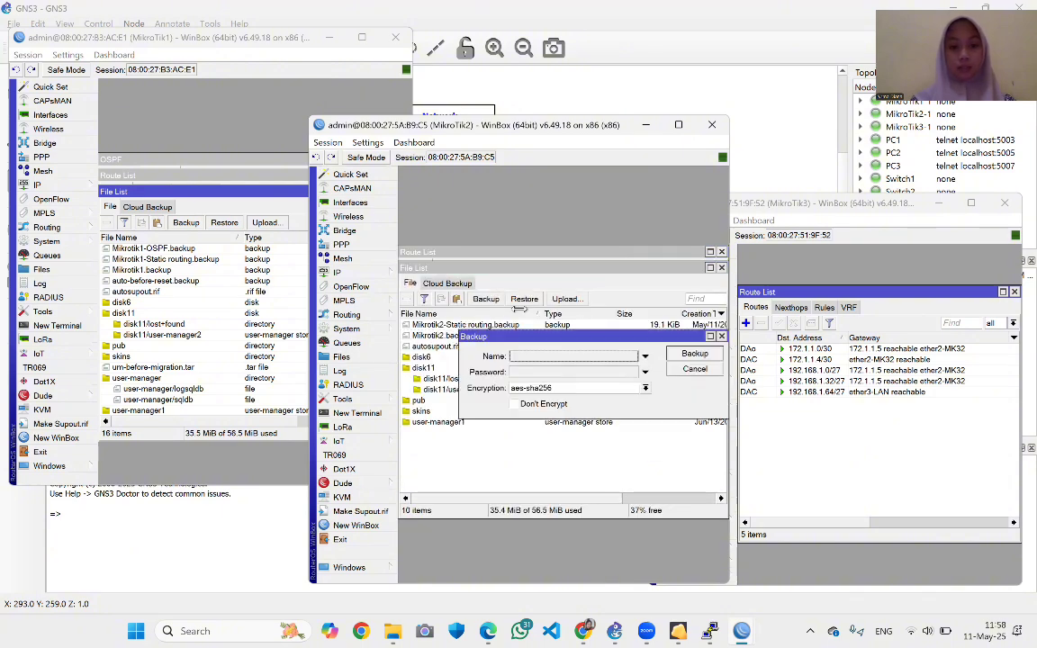
{"action": "type", "text": "M"}
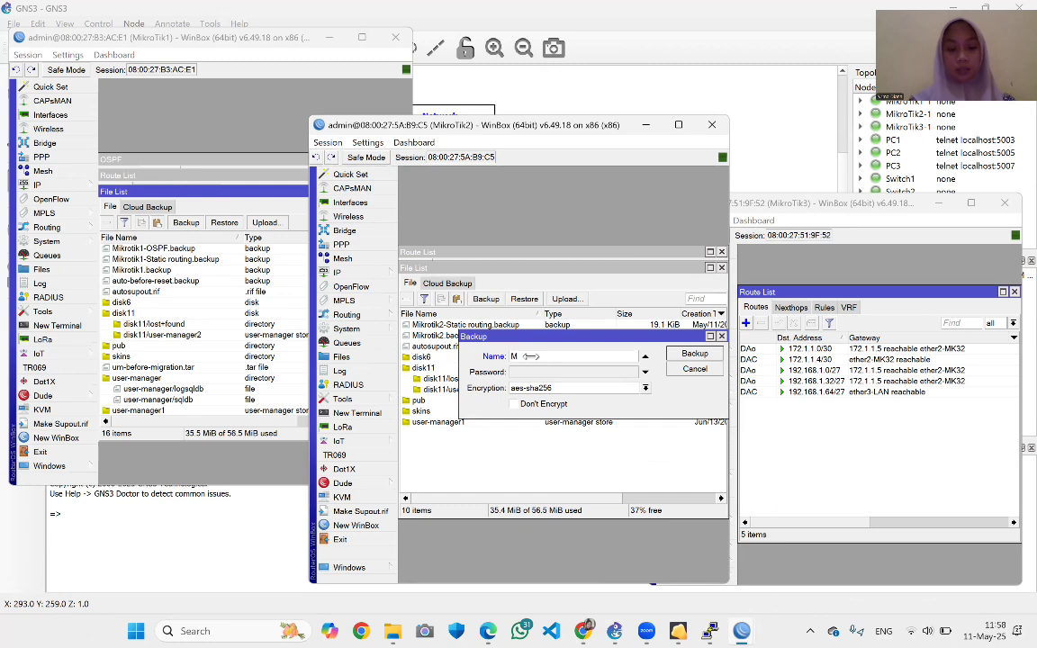
{"action": "type", "text": "ikrotik2-"}
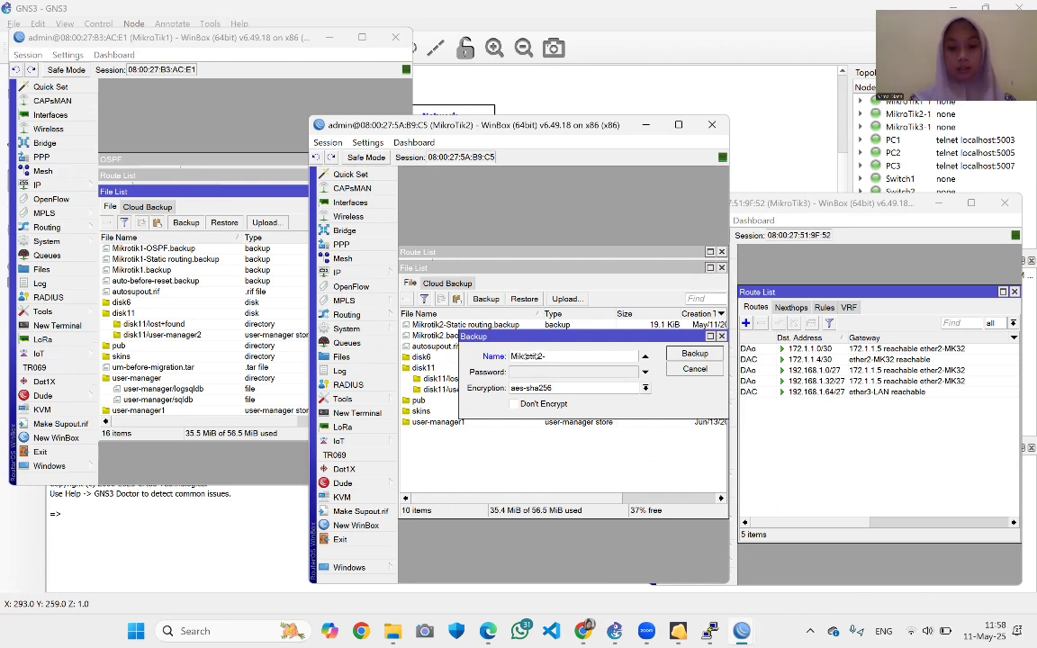
{"action": "type", "text": "OSPF"}
{"action": "key", "text": "Return"}
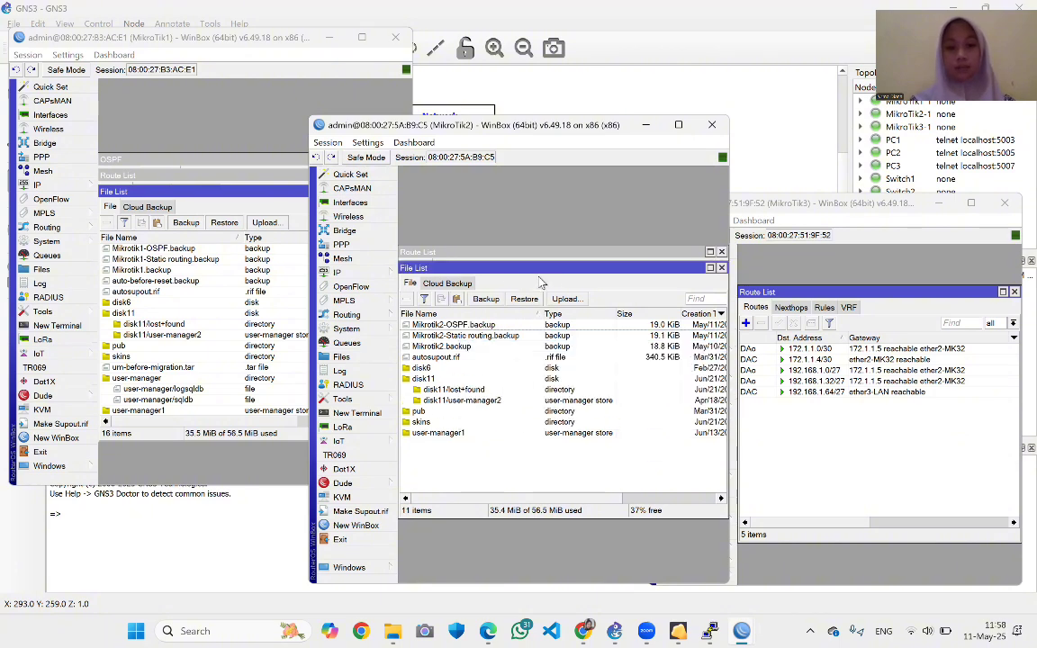
Create a backup named Mikrotik3-OSPF in MikroTik3's file list
{"action": "left_click", "coordinate": [794, 265]}
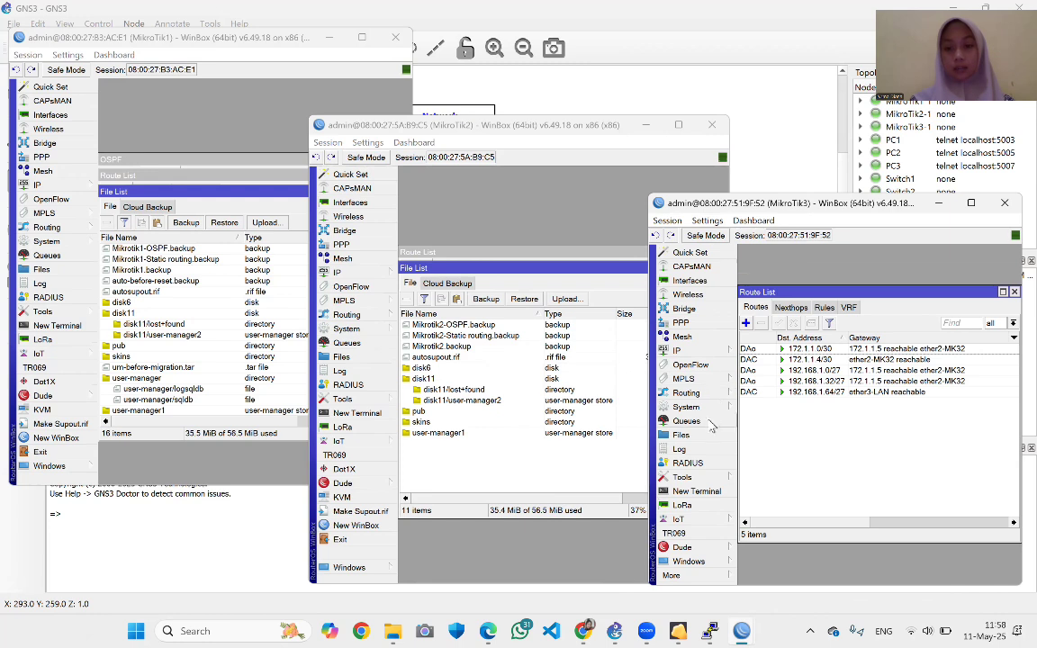
{"action": "left_click", "coordinate": [682, 435]}
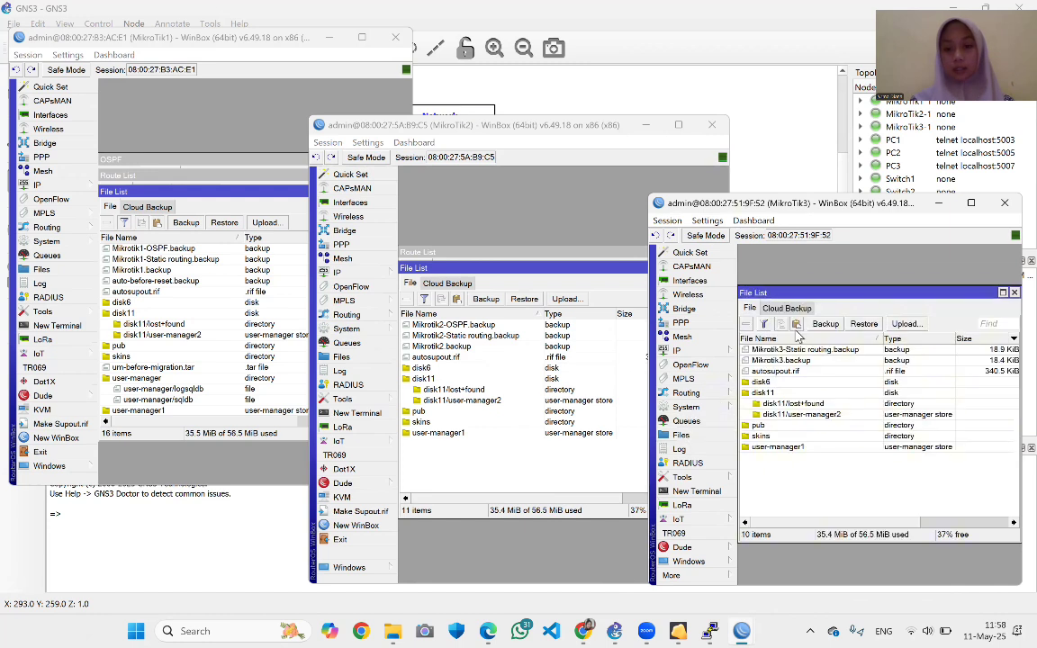
{"action": "left_click", "coordinate": [823, 324]}
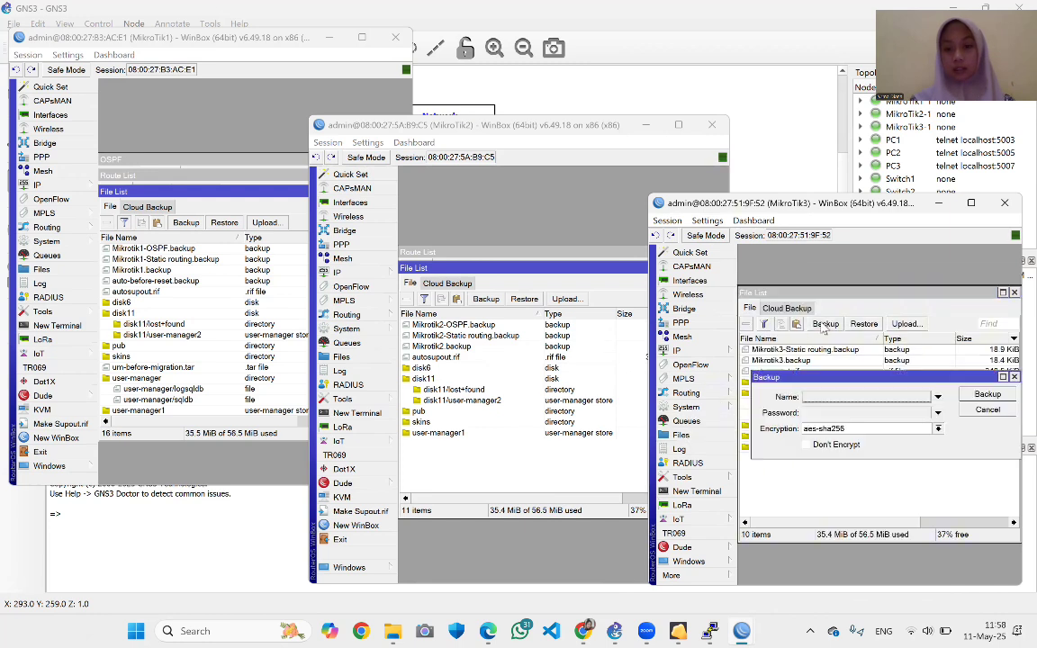
{"action": "left_click", "coordinate": [815, 402]}
{"action": "type", "text": "Mikrotik"}
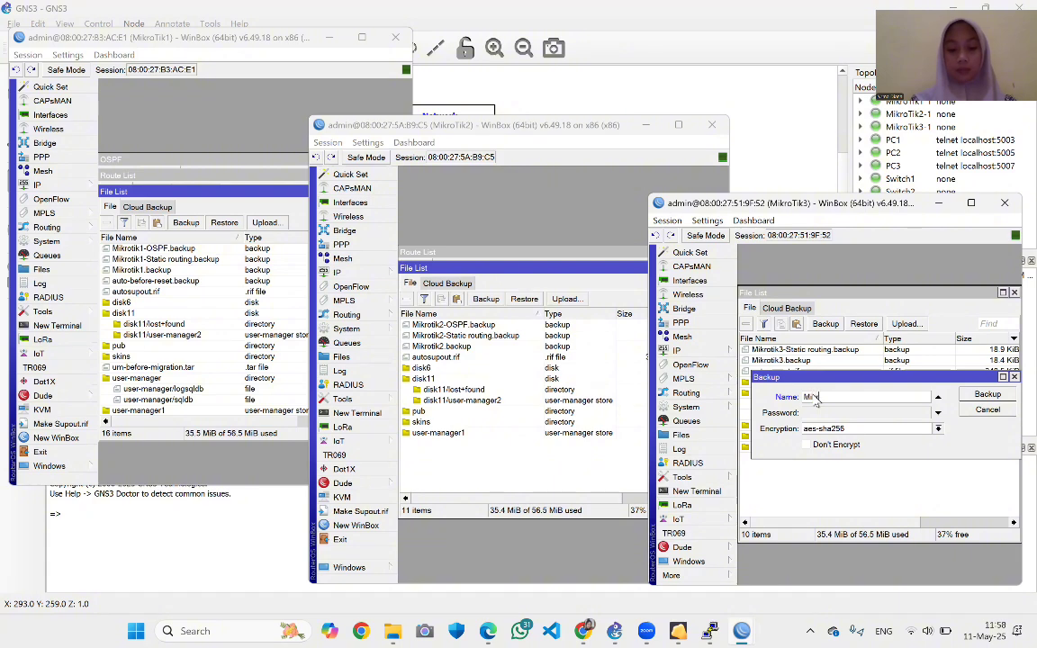
{"action": "type", "text": "3-"}
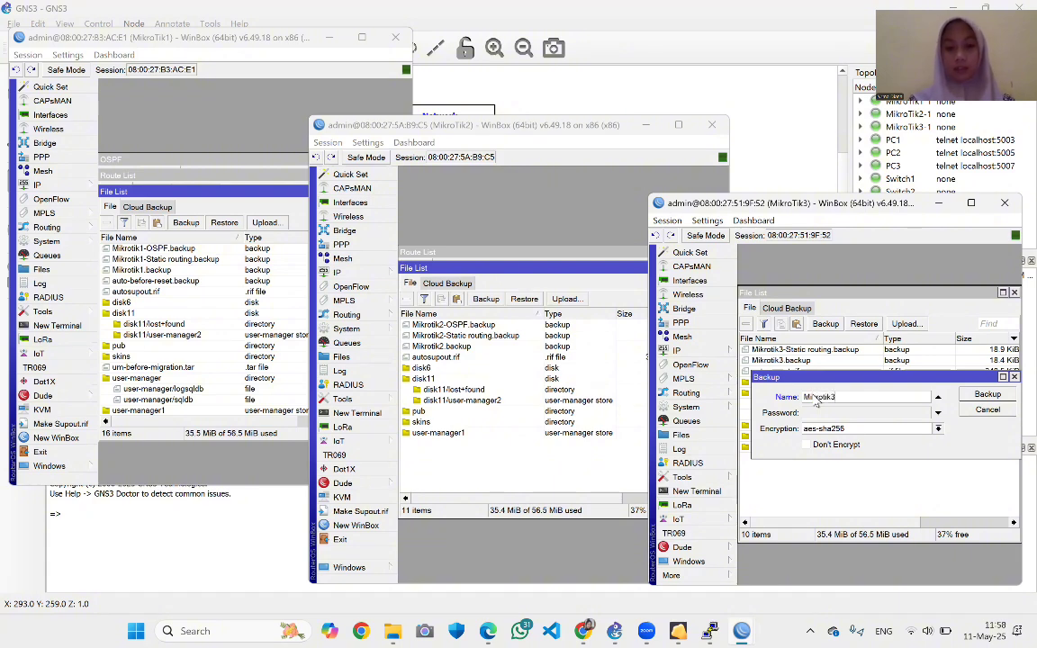
{"action": "type", "text": "OS"}
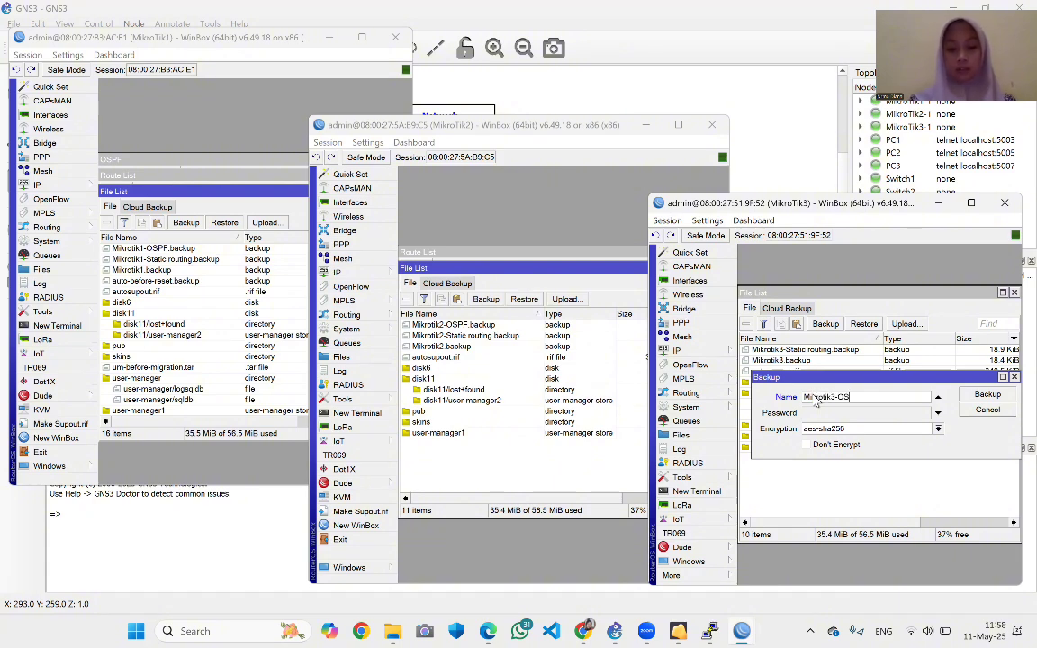
{"action": "type", "text": "PF"}
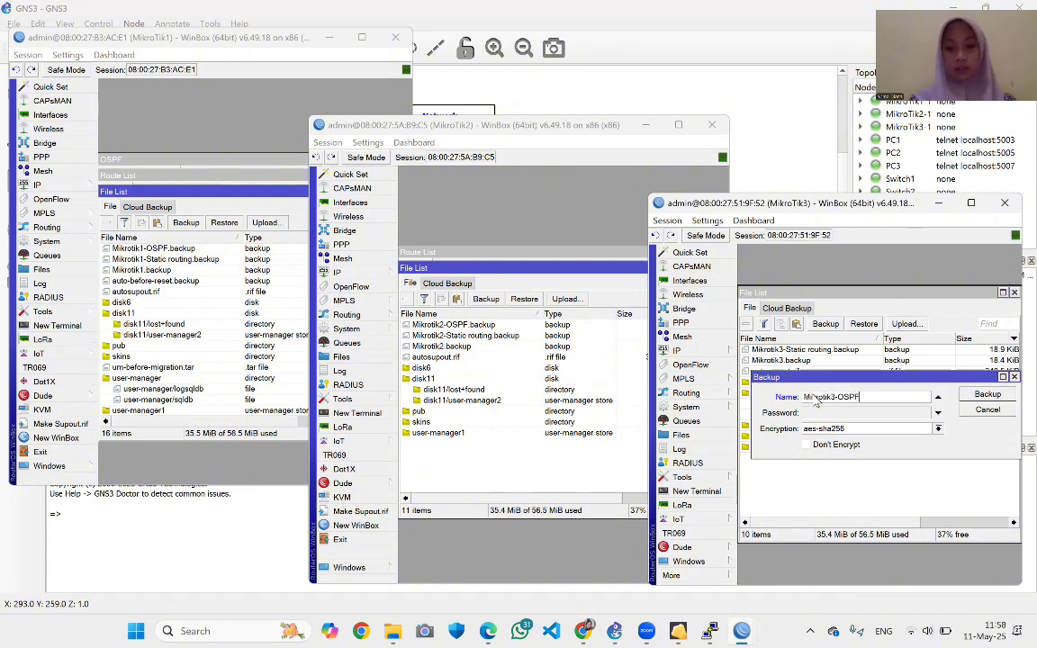
{"action": "left_click", "coordinate": [987, 395]}
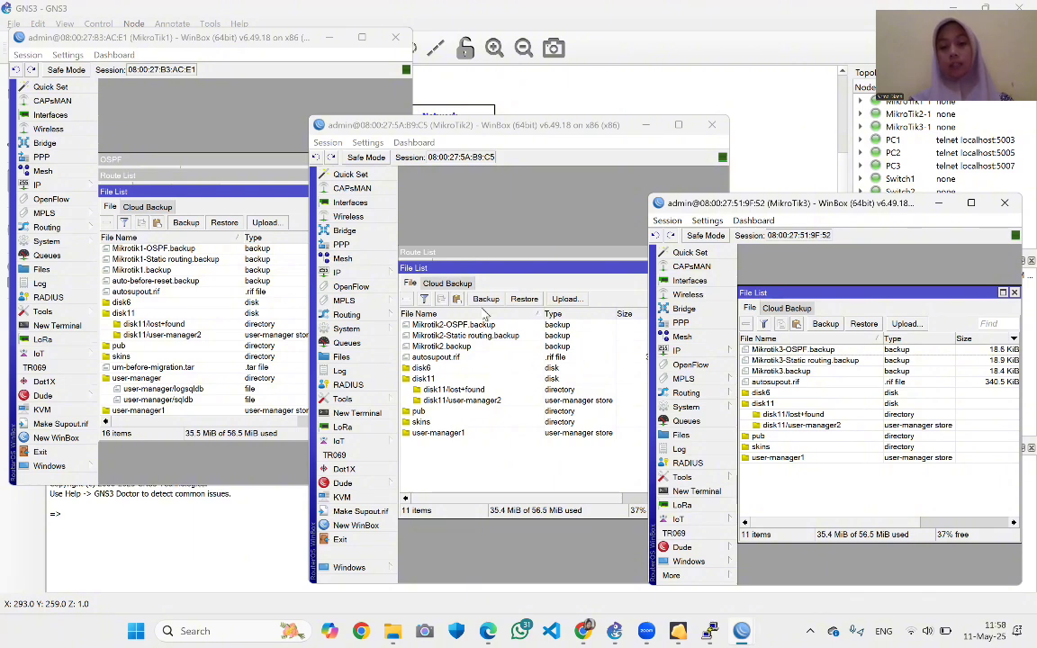
Highlight Mikrotik1.backup, Mikrotik2.backup and Mikrotik3.backup in the file lists of their respective routers
{"action": "left_click", "coordinate": [140, 270]}
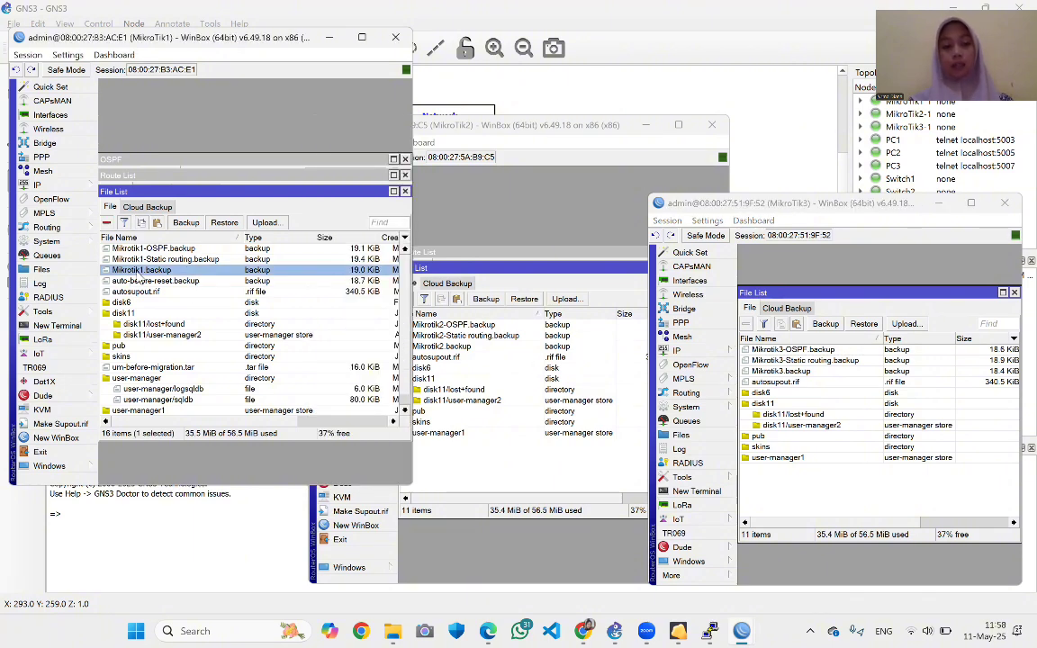
{"action": "left_click", "coordinate": [448, 349]}
{"action": "left_click", "coordinate": [443, 347]}
{"action": "left_click", "coordinate": [768, 370]}
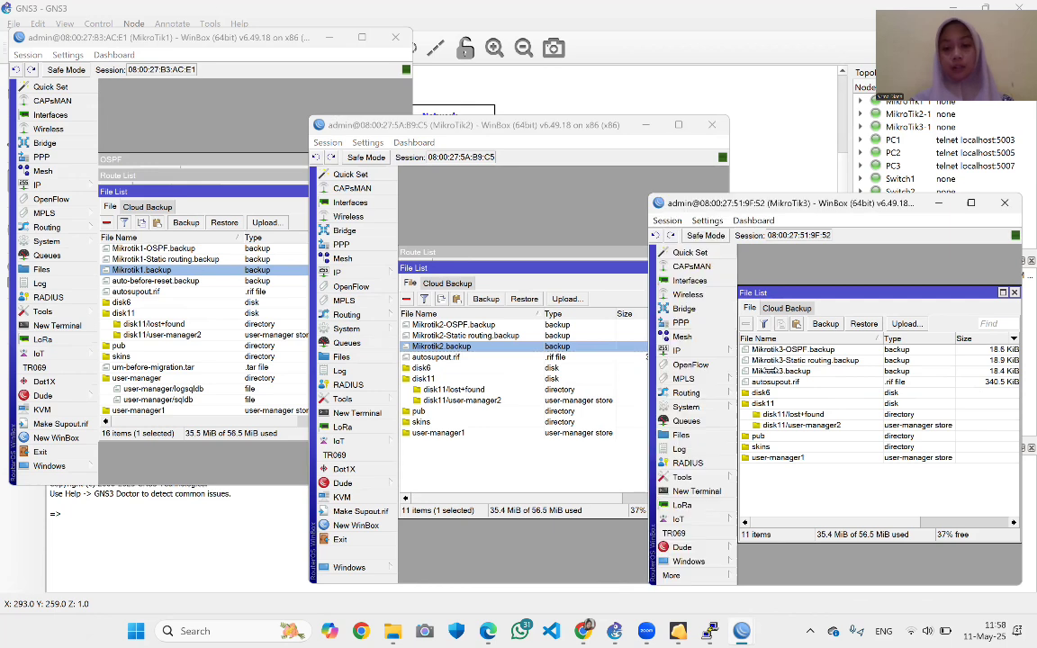
{"action": "left_click", "coordinate": [768, 371]}
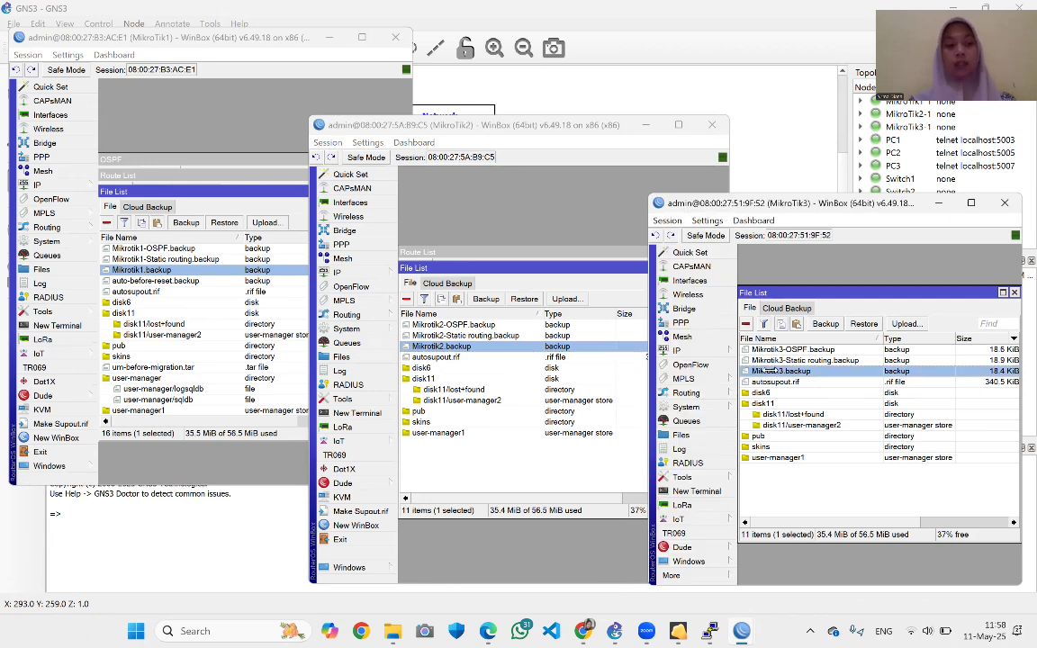